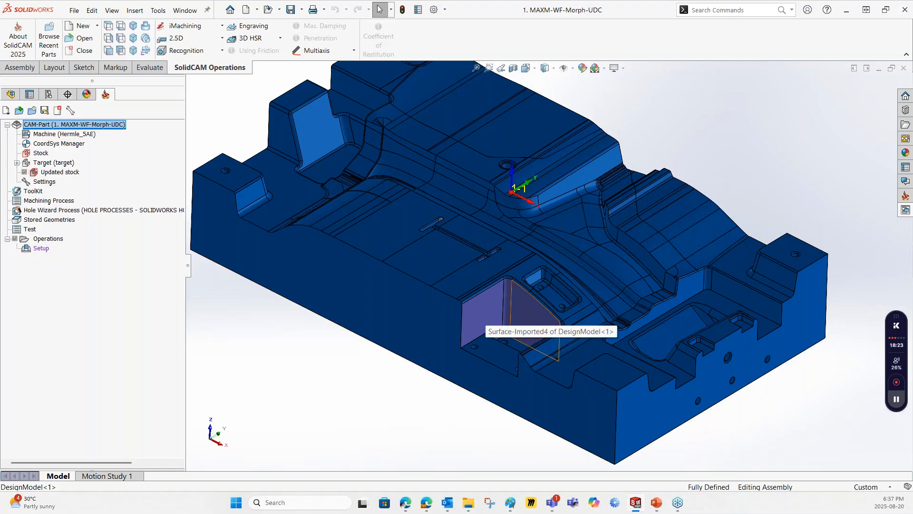
# Step: Add a multiaxis Wall Finishing operation to the Operations tree and open its geometry settings
pyautogui.scroll(-3, 512, 314)
pyautogui.moveTo(513, 314)
pyautogui.mouseDown(button='middle')
pyautogui.moveTo(500, 425)
pyautogui.moveTo(513, 323)
pyautogui.mouseUp(button='middle')
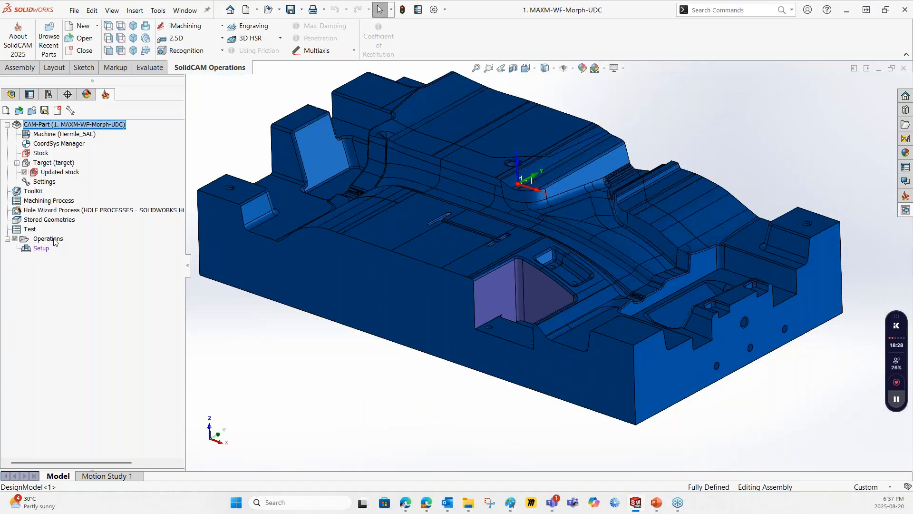
pyautogui.click(48, 239)
pyautogui.rightClick(55, 242)
pyautogui.moveTo(190, 137)
pyautogui.click(370, 463)
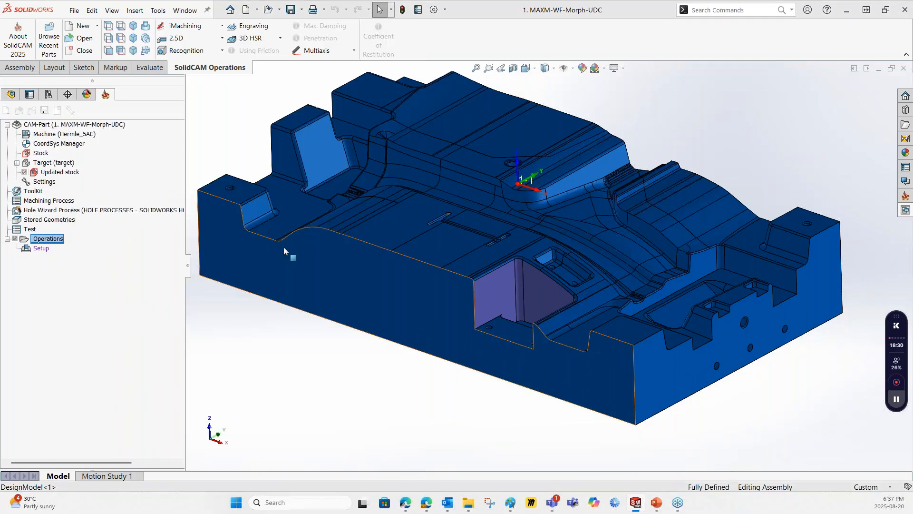
pyautogui.moveTo(173, 91); pyautogui.dragTo(229, 91)
pyautogui.click(181, 122)
pyautogui.click(174, 149)
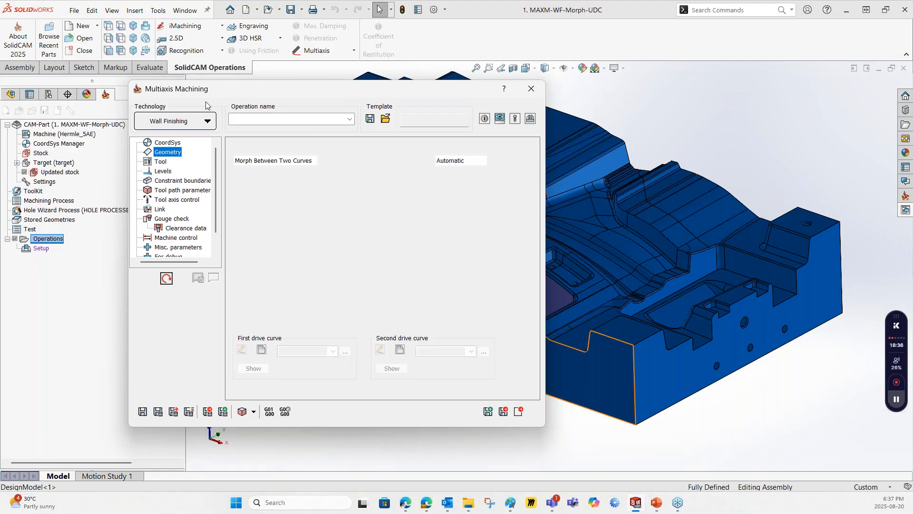
# Step: Define the floor surfaces geometry using the bottom face of the purple-walled pocket
pyautogui.moveTo(251, 93); pyautogui.dragTo(141, 101)
pyautogui.scroll(3, 581, 230)
pyautogui.scroll(-2, 518, 269)
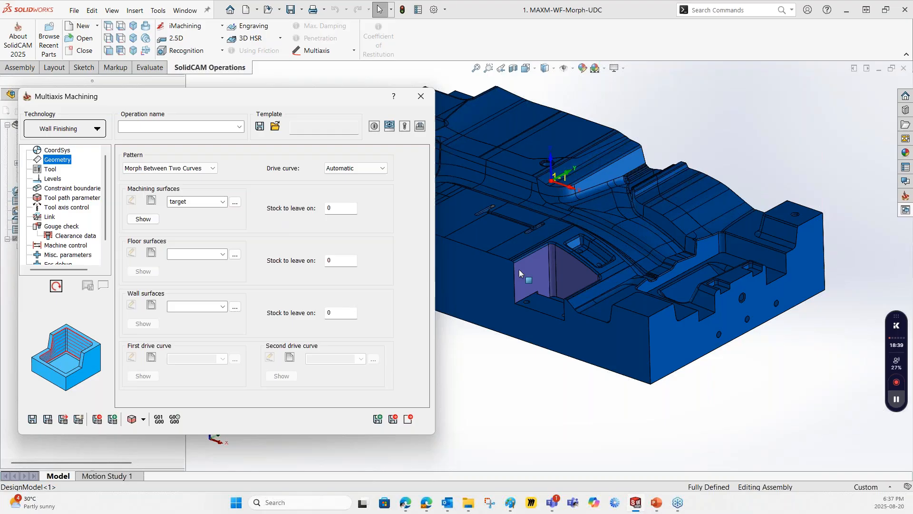
pyautogui.scroll(-1, 520, 269)
pyautogui.moveTo(536, 256); pyautogui.dragTo(536, 287, button='middle')
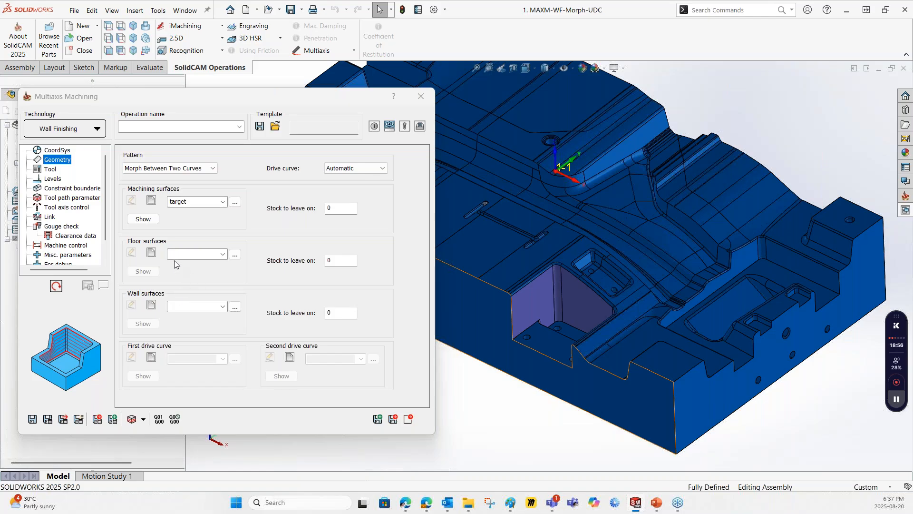
pyautogui.click(152, 253)
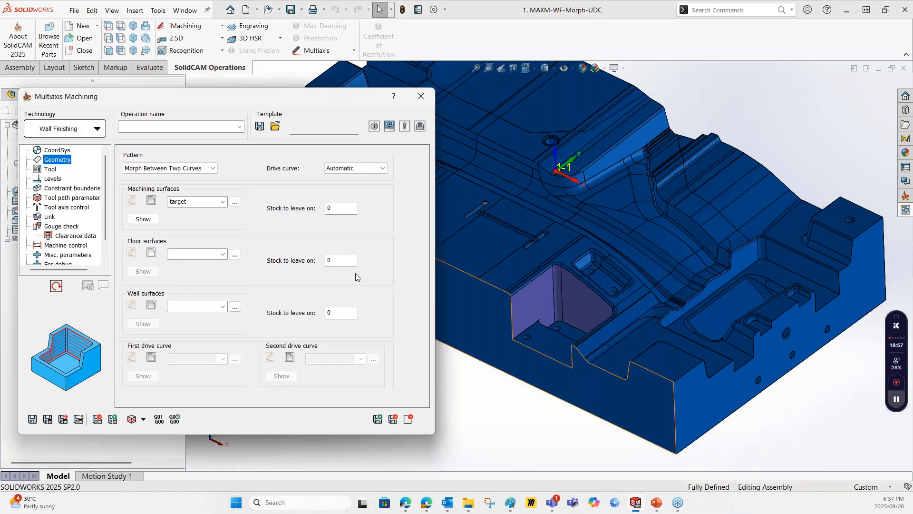
pyautogui.scroll(-5, 506, 357)
pyautogui.click(571, 328)
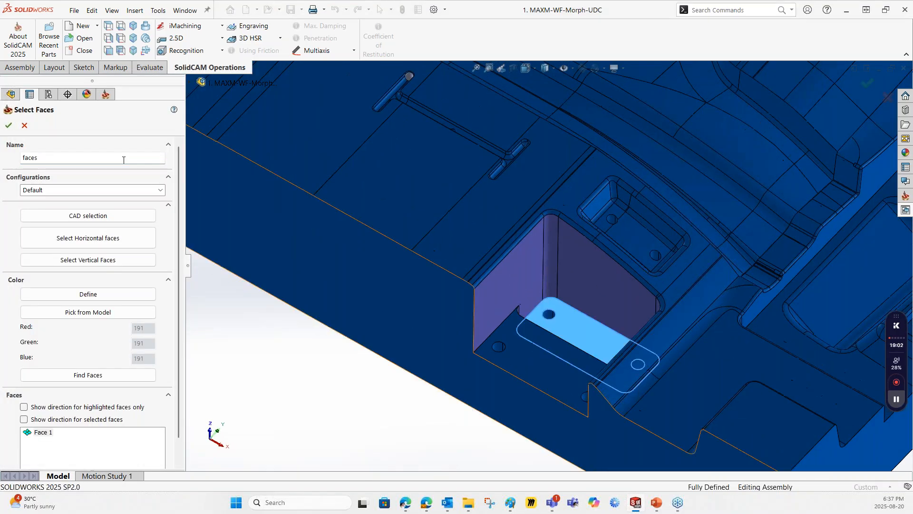
pyautogui.click(8, 125)
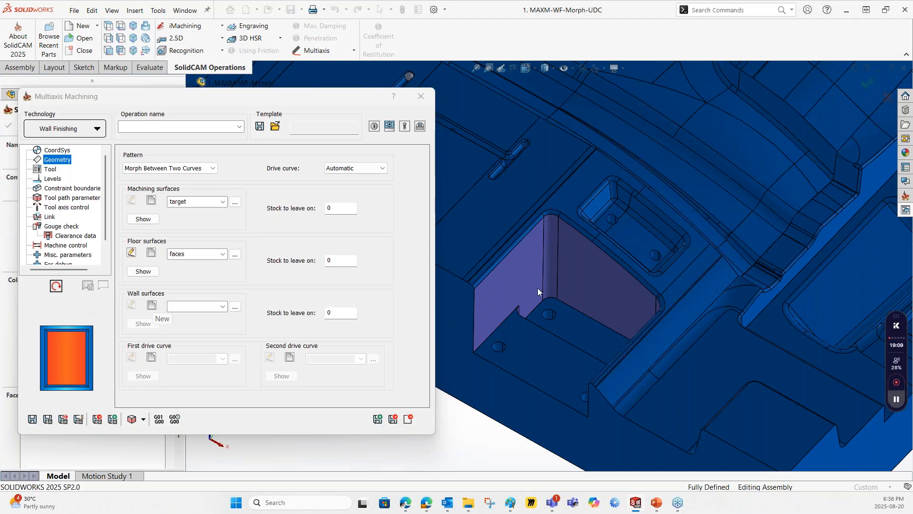
# Step: Define the wall surfaces geometry by picking the purple wall colour from the model and finding all faces with that colour
pyautogui.scroll(2, 566, 285)
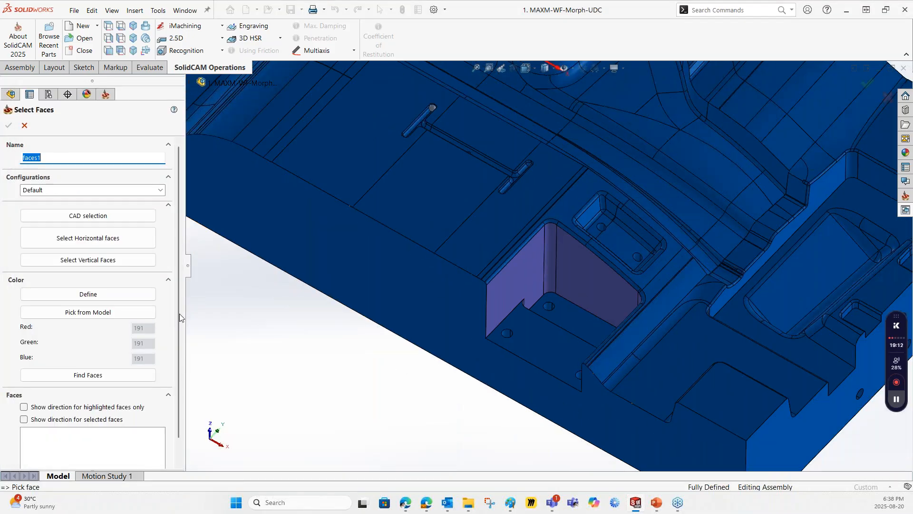
pyautogui.scroll(-1, 176, 321)
pyautogui.click(91, 288)
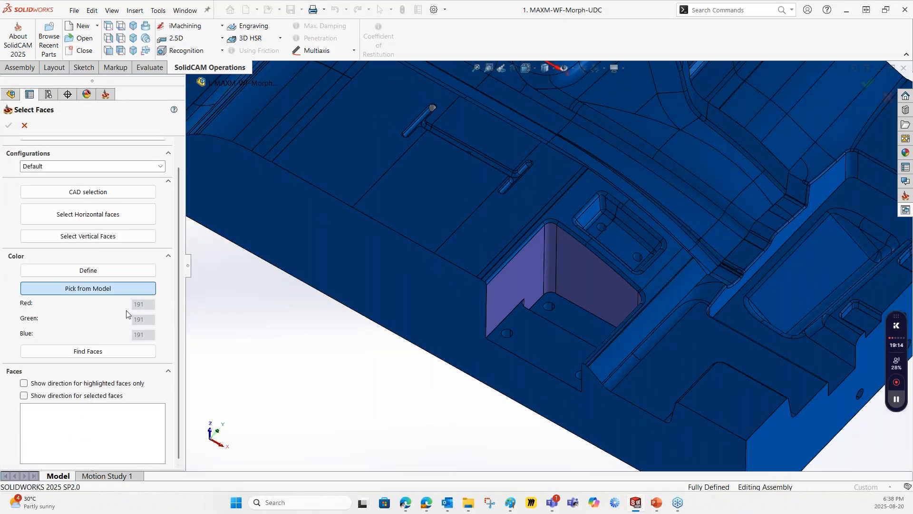
pyautogui.click(525, 279)
pyautogui.click(71, 355)
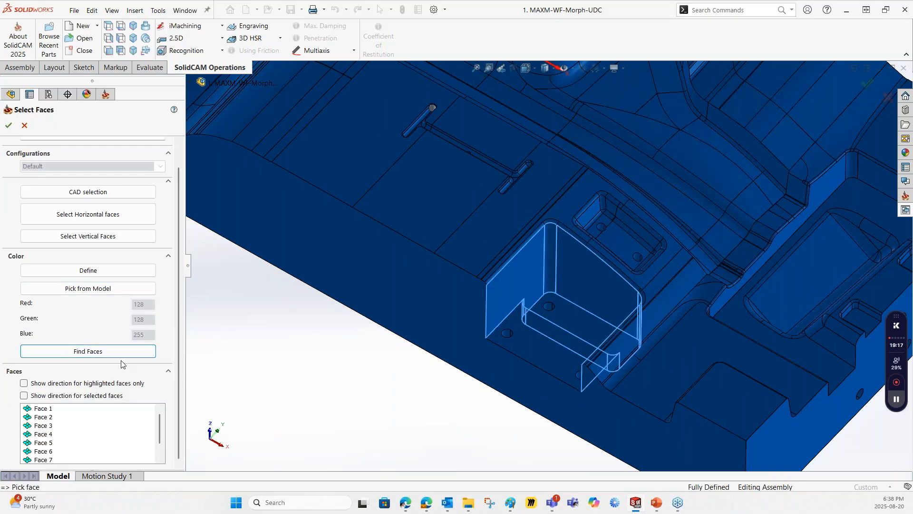
pyautogui.scroll(2, 561, 290)
pyautogui.scroll(-2, 561, 290)
pyautogui.moveTo(561, 290); pyautogui.dragTo(568, 315, button='middle')
pyautogui.scroll(2, 568, 315)
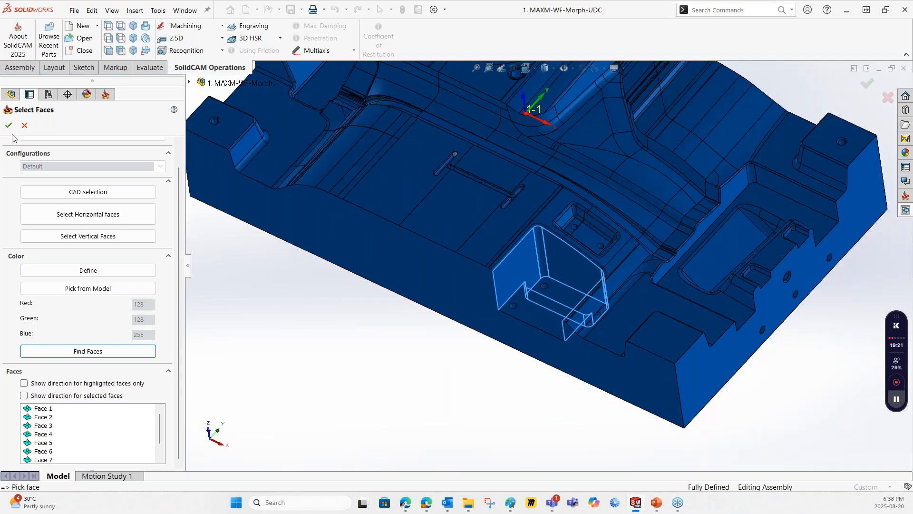
pyautogui.click(9, 125)
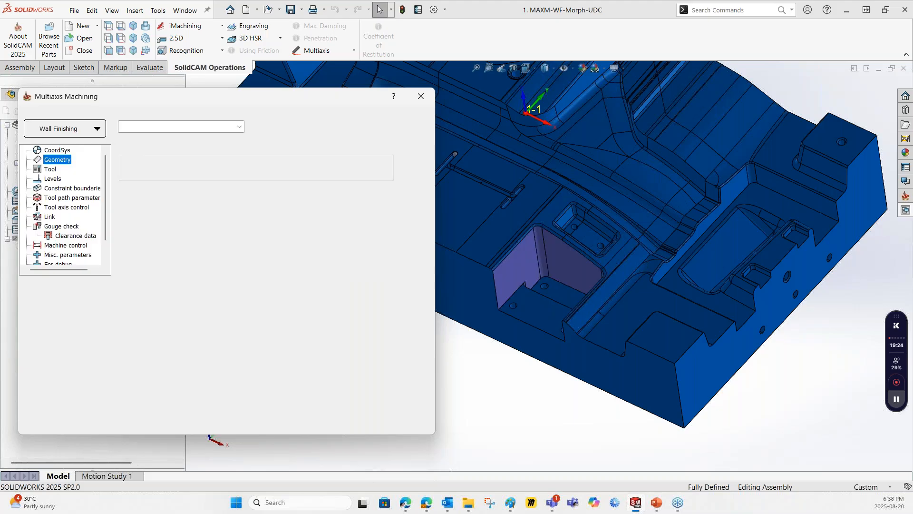
# Step: Assign tool number 1, the 10 mm ball nose, to the wall finishing operation
pyautogui.click(115, 171)
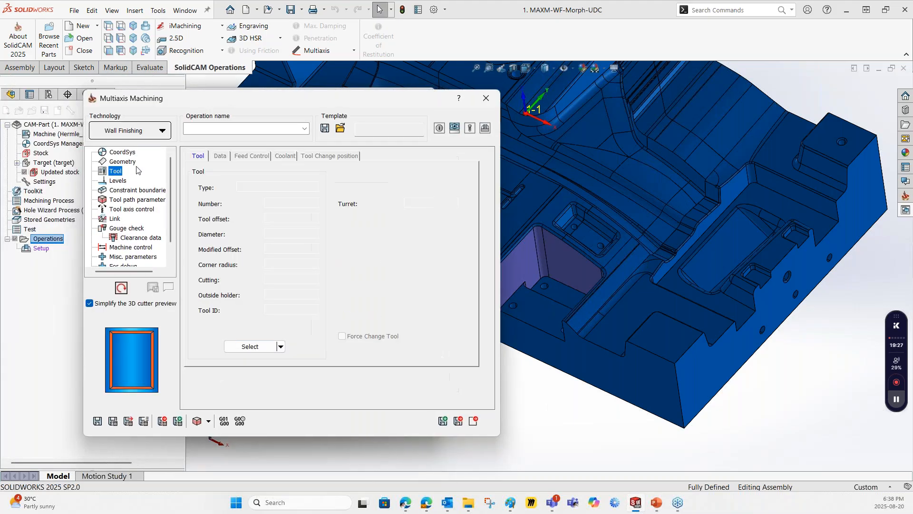
pyautogui.click(281, 346)
pyautogui.click(298, 362)
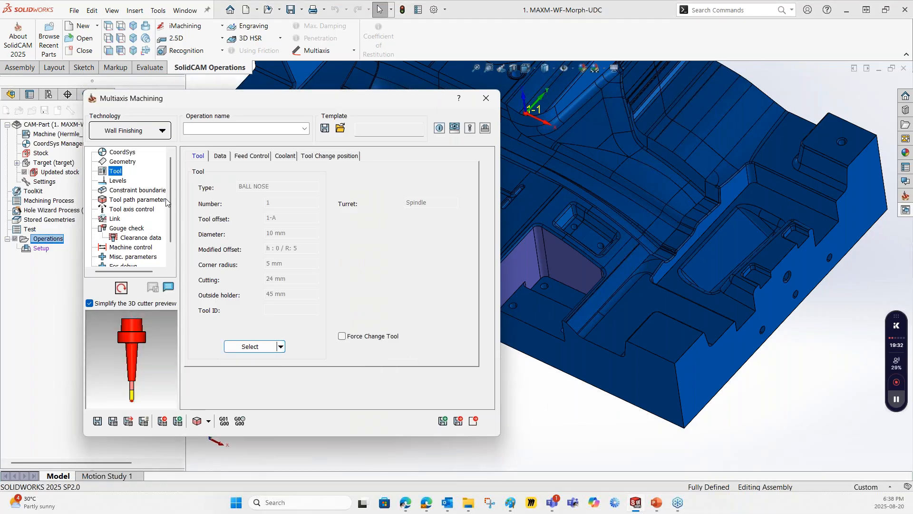
# Step: In the tool path parameters, set the cut tolerance to 0.1 and the maximum stepdown to 5
pyautogui.click(135, 190)
pyautogui.click(137, 199)
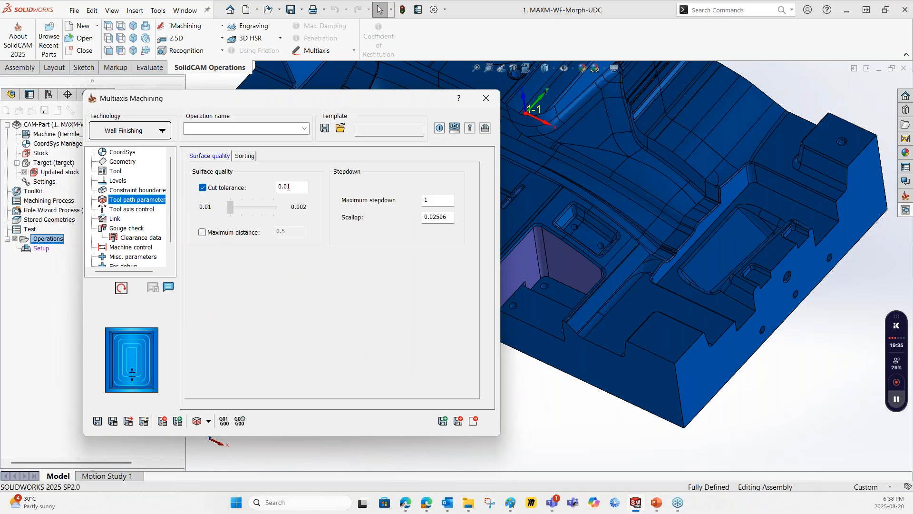
pyautogui.scroll(3, 624, 268)
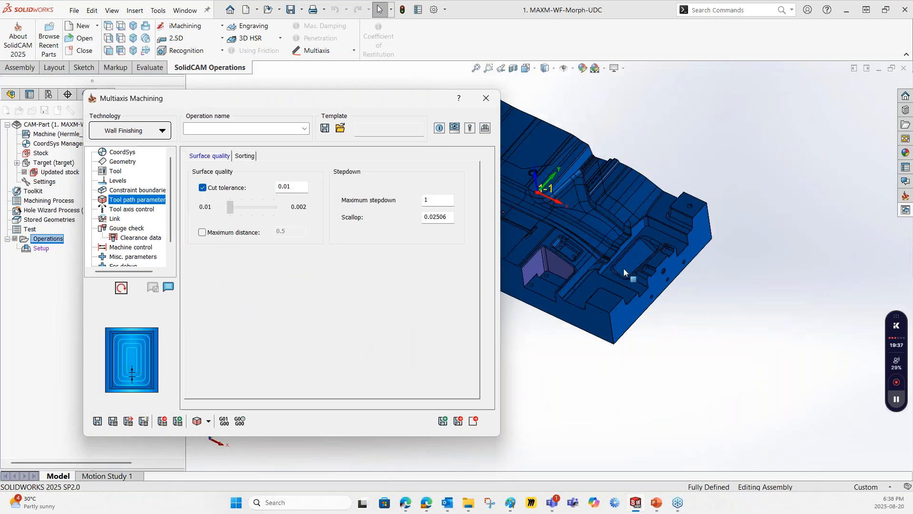
pyautogui.keyDown('ctrl'); pyautogui.moveTo(596, 234); pyautogui.dragTo(761, 240, button='middle'); pyautogui.keyUp('ctrl')
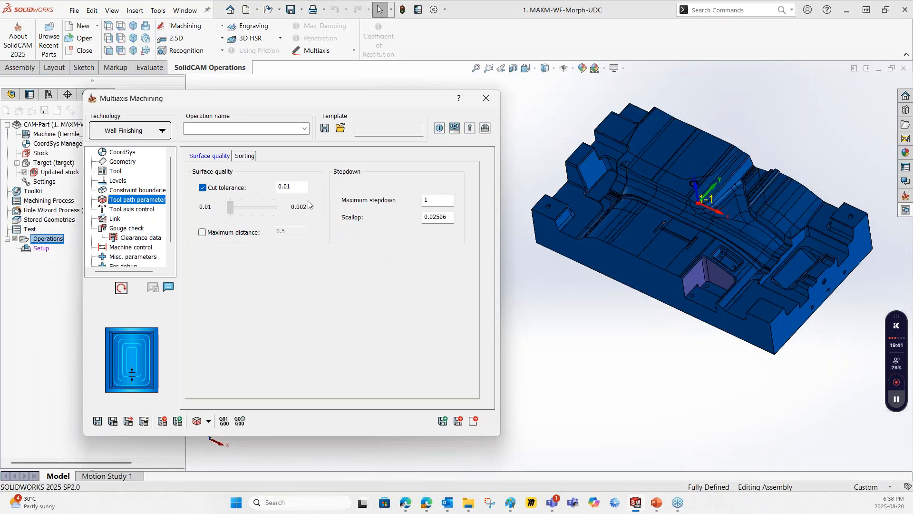
pyautogui.click(289, 186)
pyautogui.press('BackSpace')
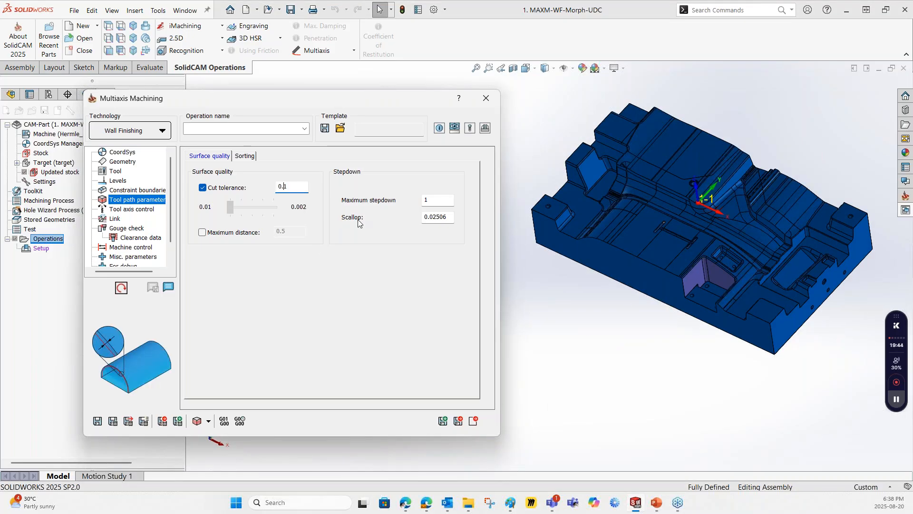
pyautogui.click(423, 204)
pyautogui.write('5')
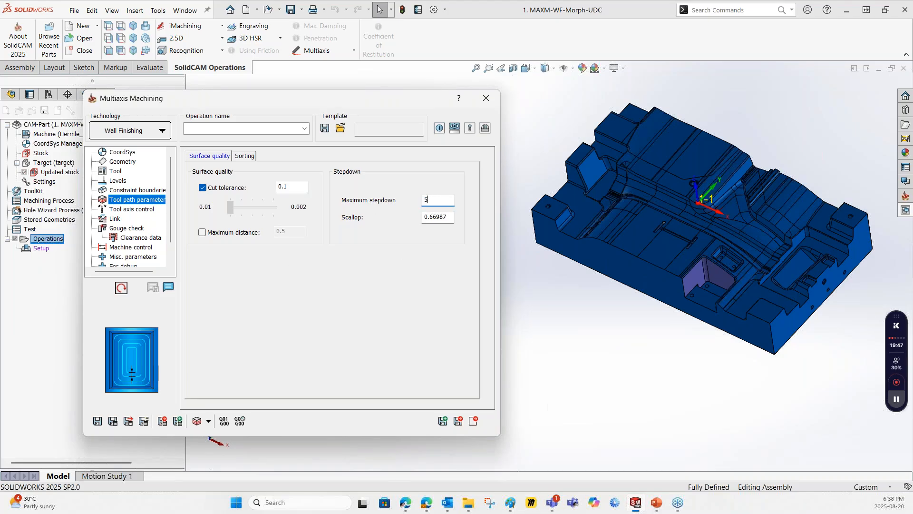
# Step: Review the tool axis control settings, then save and calculate the wall finishing operation
pyautogui.click(126, 210)
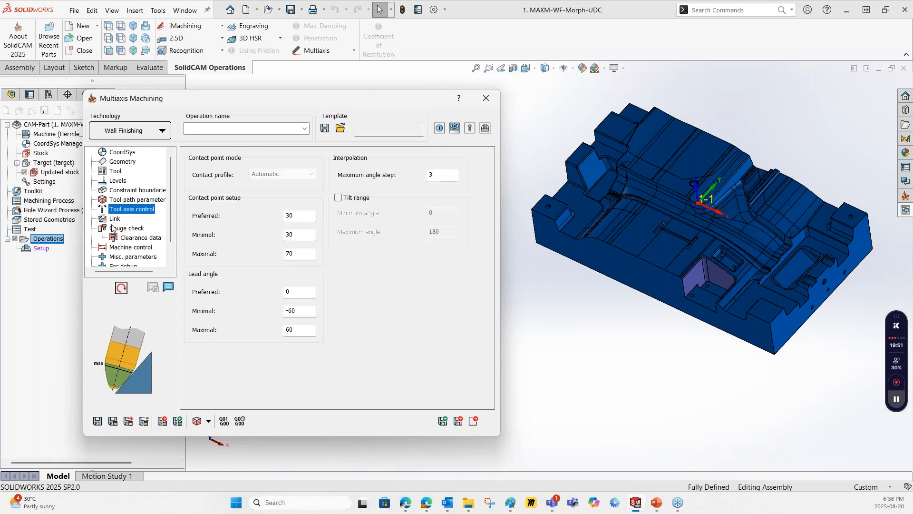
pyautogui.click(110, 421)
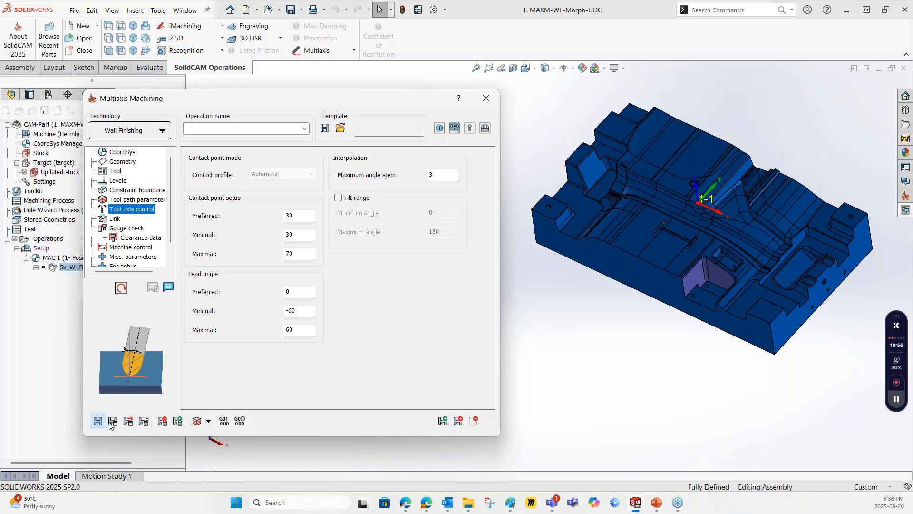
pyautogui.click(110, 421)
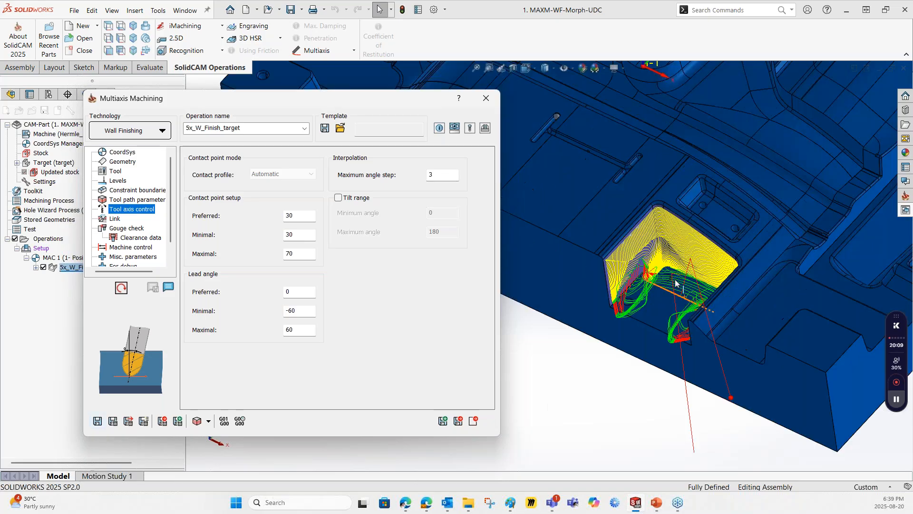
# Step: Toggle the operation's tool path display and examine the wall passes and linking moves in the pocket
pyautogui.click(43, 267)
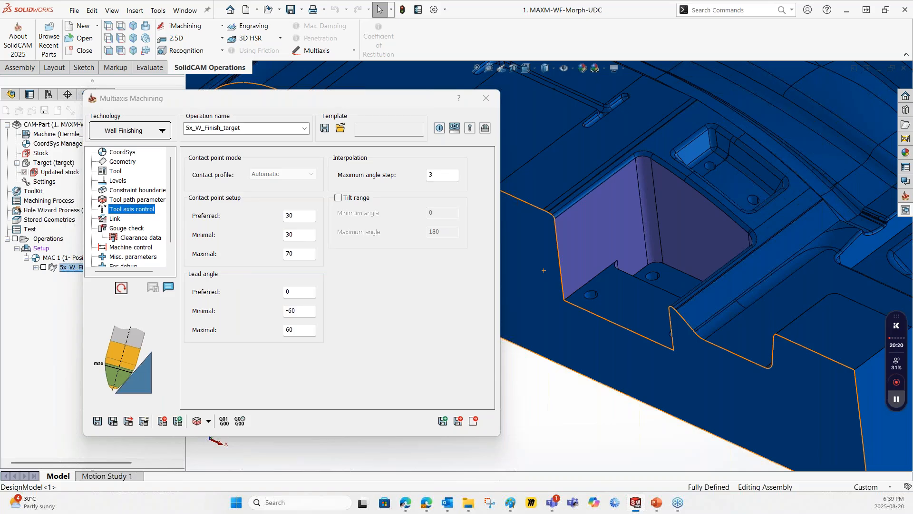
pyautogui.press('super+d')
pyautogui.press('super+d')
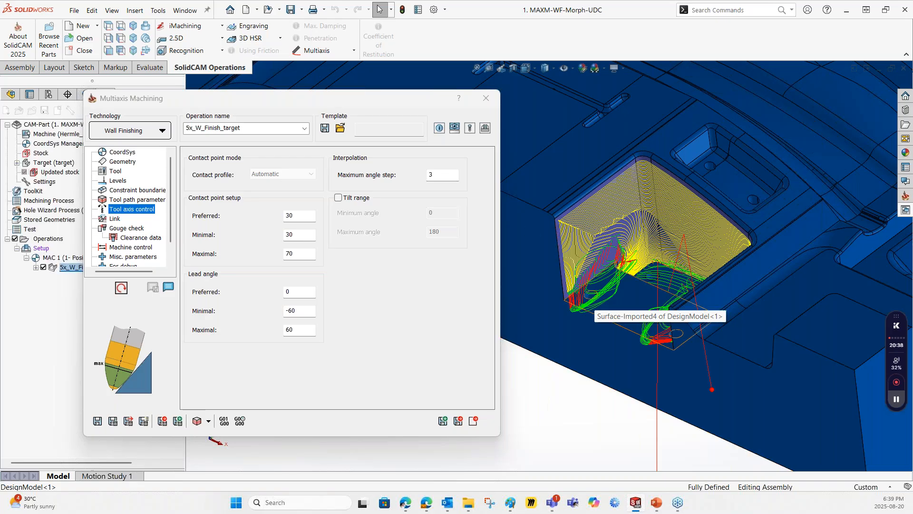
pyautogui.scroll(-1, 569, 267)
pyautogui.moveTo(635, 252); pyautogui.dragTo(634, 233, button='middle')
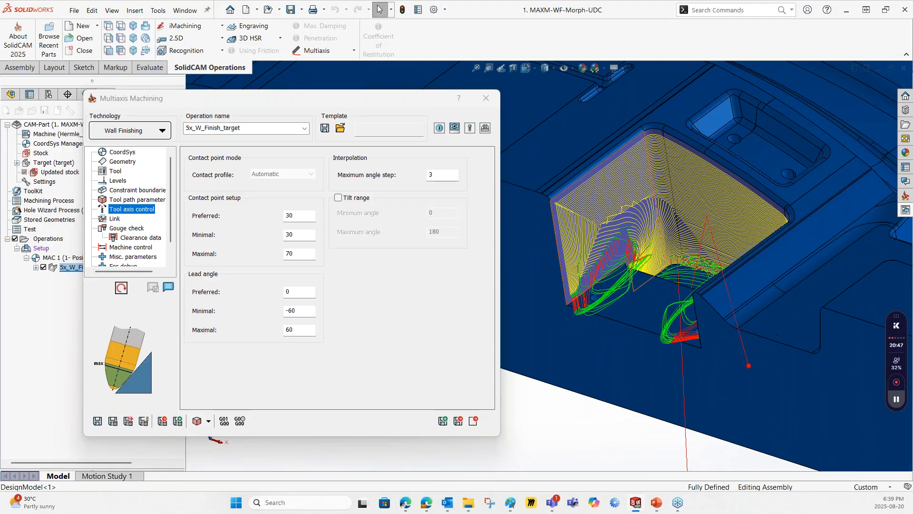
# Step: Save and copy the wall finishing operation, and set the copy's drive curve to User defined curve
pyautogui.click(443, 421)
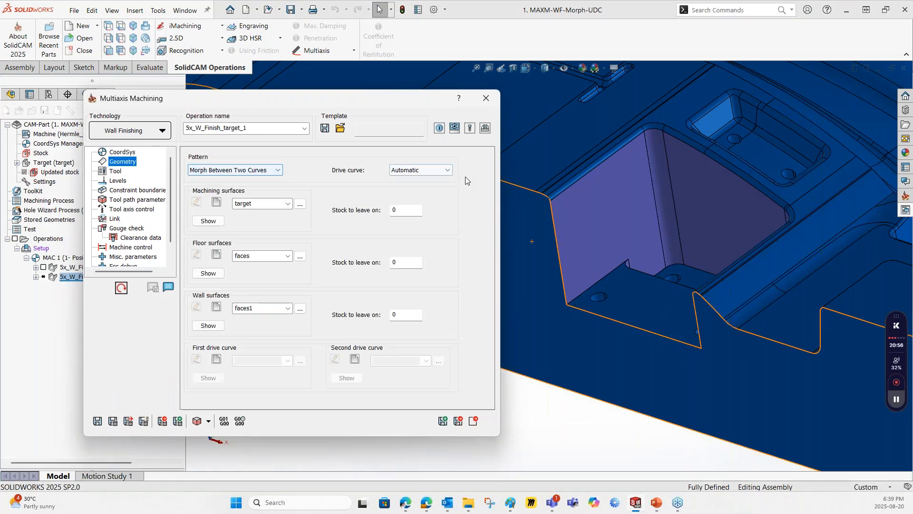
pyautogui.click(425, 170)
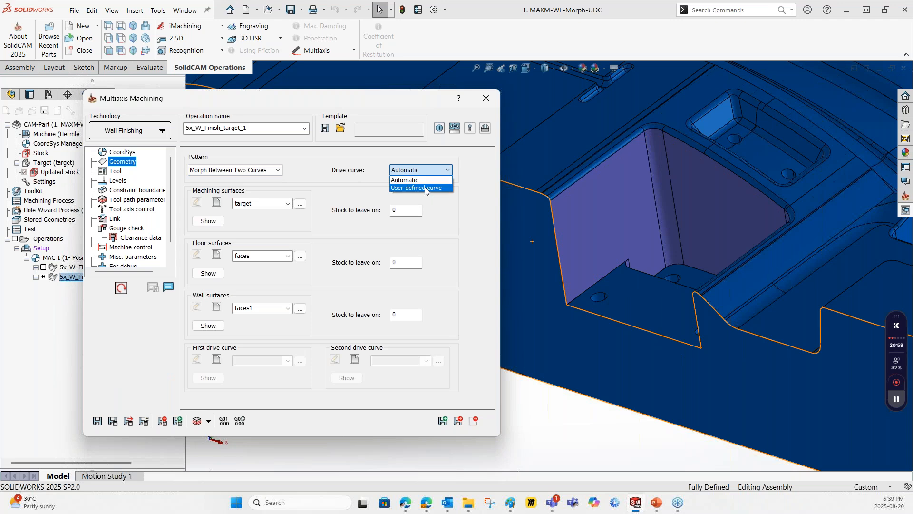
pyautogui.click(425, 188)
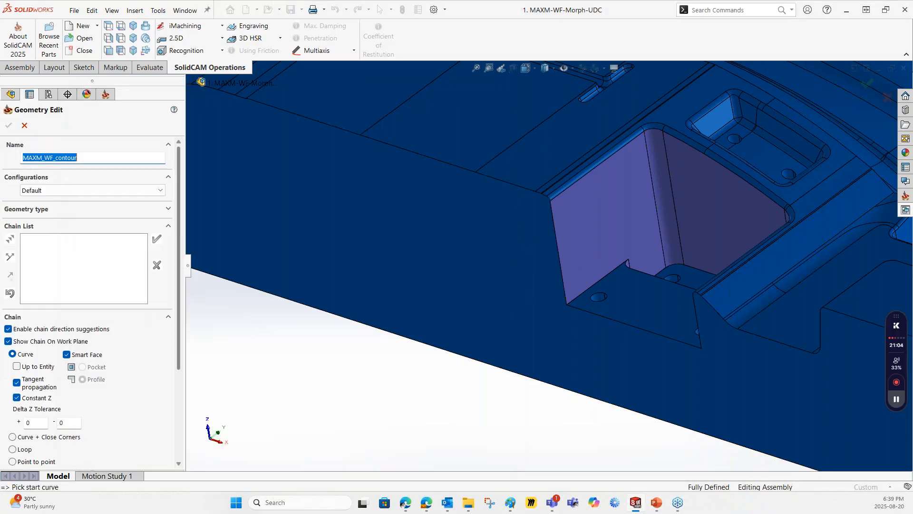
# Step: Define the first drive curve by chaining the upper edges of the pocket's purple walls, with Tangent propagation and Constant Z turned off
pyautogui.click(17, 382)
pyautogui.click(556, 202)
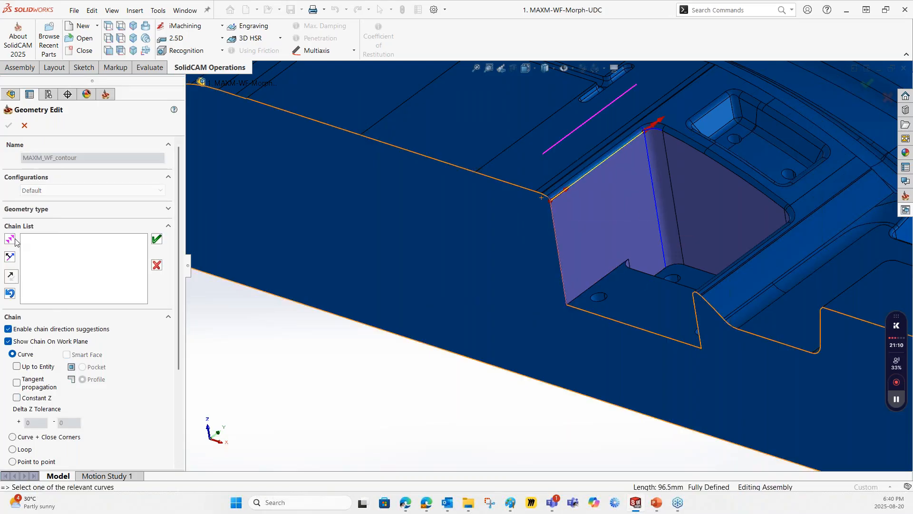
pyautogui.press('space')
pyautogui.press('space')
pyautogui.press('space')
pyautogui.press('space')
pyautogui.press('space')
pyautogui.scroll(1, 636, 201)
pyautogui.moveTo(636, 201)
pyautogui.mouseDown(button='middle')
pyautogui.moveTo(652, 186)
pyautogui.moveTo(650, 205)
pyautogui.mouseUp(button='middle')
pyautogui.scroll(1, 647, 208)
pyautogui.click(157, 240)
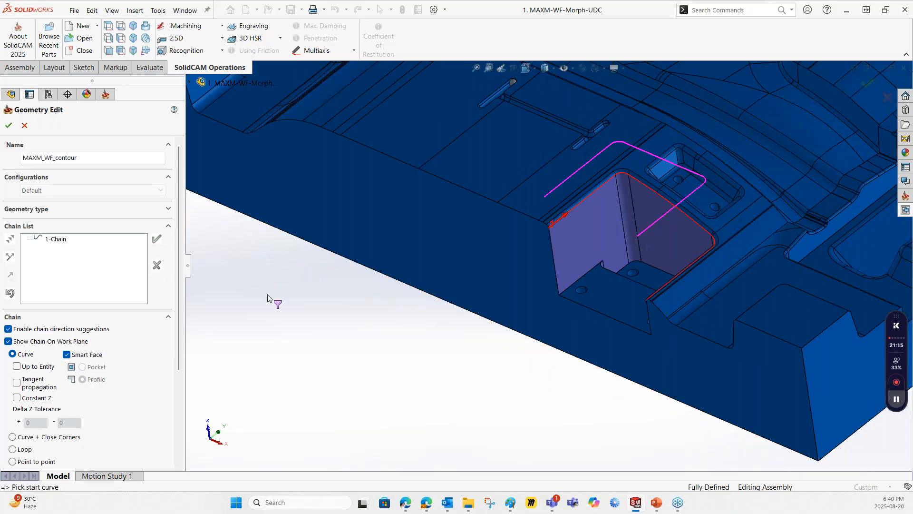
pyautogui.click(73, 162)
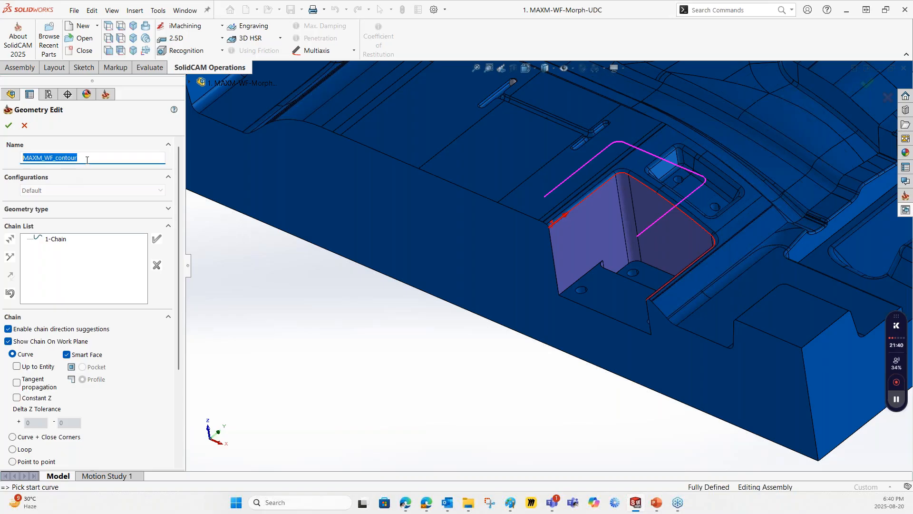
pyautogui.click(9, 126)
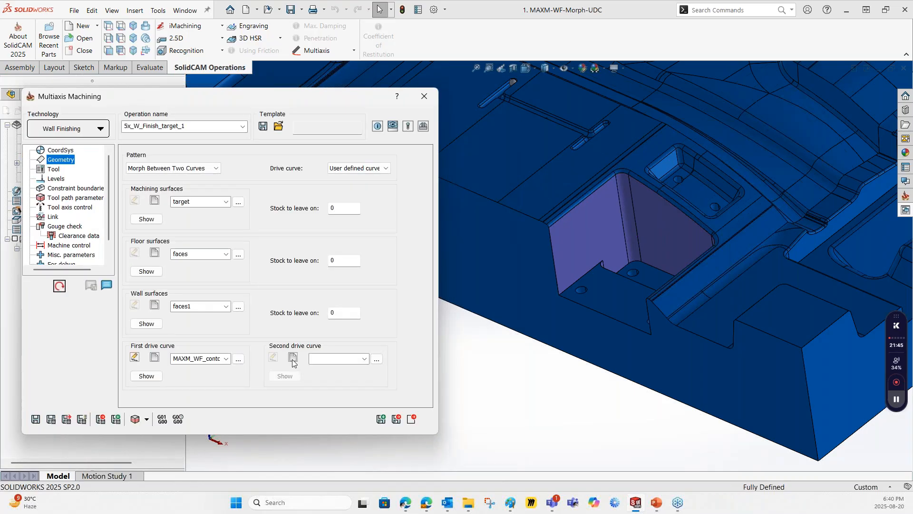
# Step: Define the second drive curve by chaining the lower edge loop around the pocket floor, keeping Tangent propagation and Constant Z enabled
pyautogui.click(293, 358)
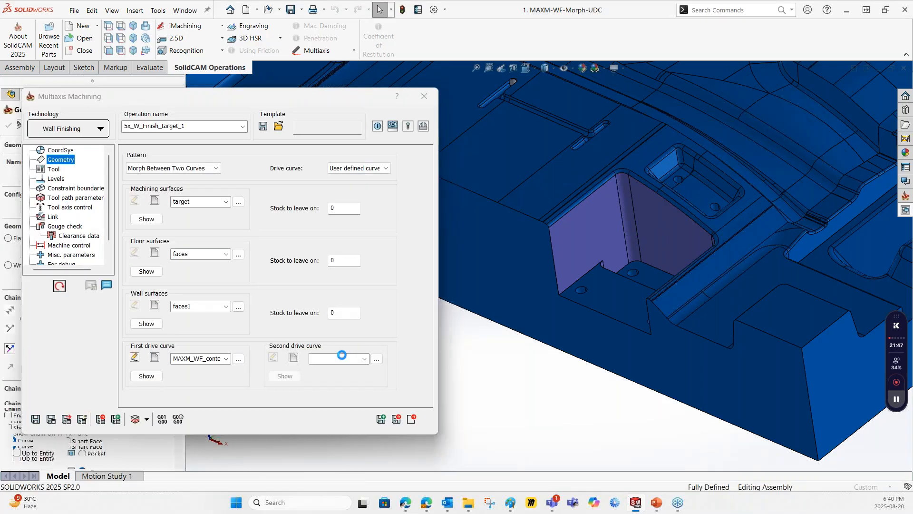
pyautogui.scroll(-2, 664, 262)
pyautogui.moveTo(664, 262); pyautogui.dragTo(658, 298, button='middle')
pyautogui.click(652, 270)
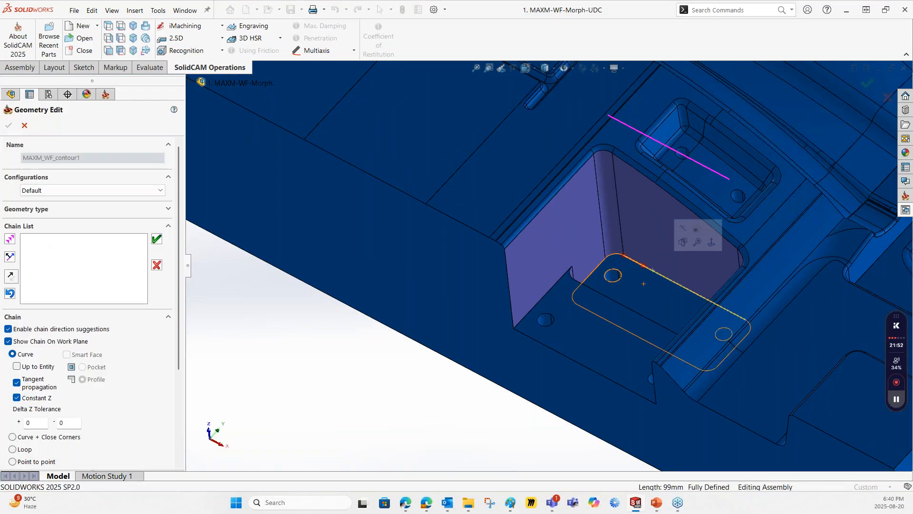
pyautogui.click(284, 316)
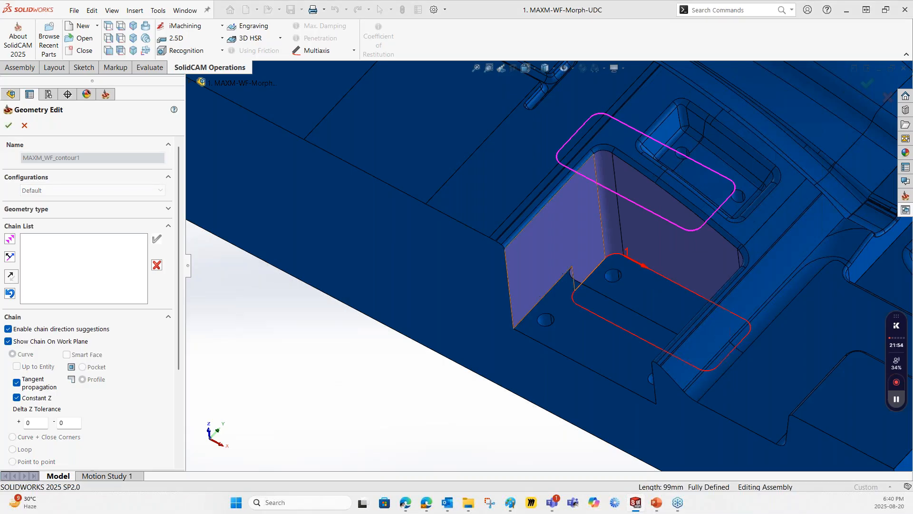
pyautogui.scroll(4, 623, 282)
pyautogui.click(8, 126)
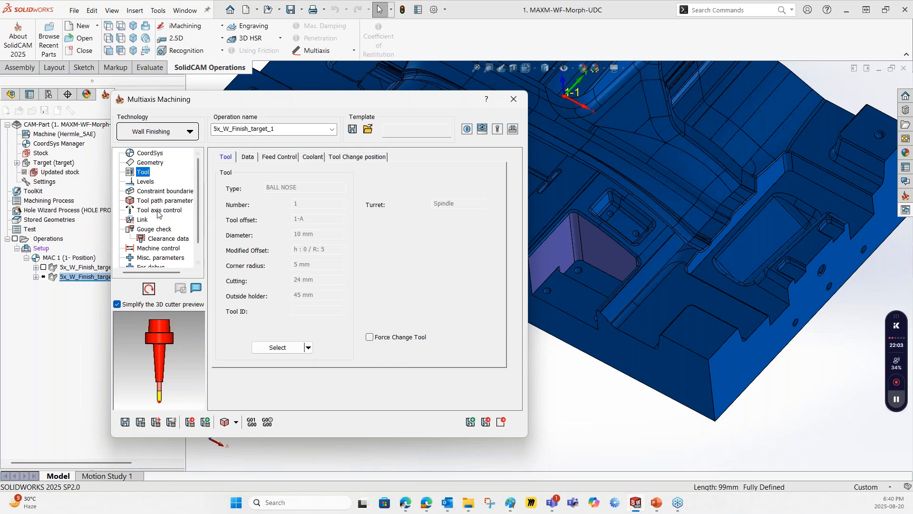
# Step: Save and calculate the wall finishing operation, and inspect its passes in the pocket along with its geometry settings
pyautogui.click(140, 422)
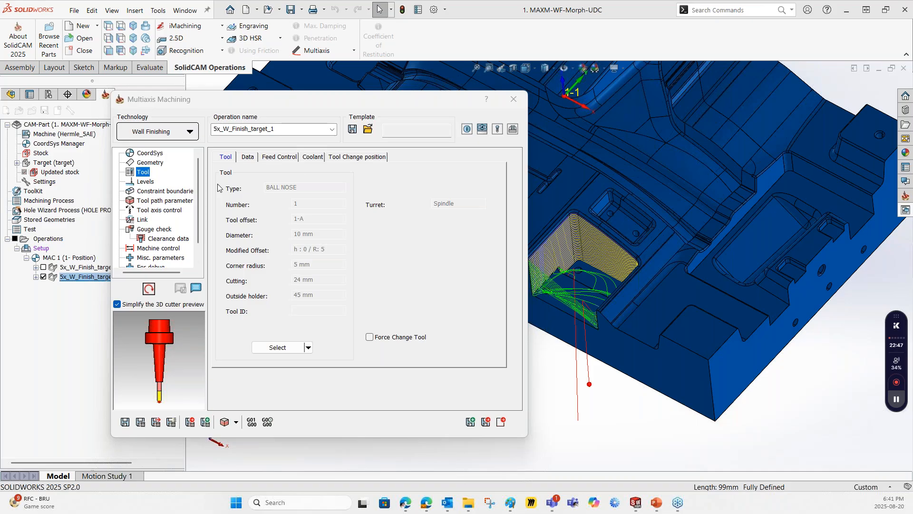
pyautogui.doubleClick(273, 103)
pyautogui.scroll(-5, 576, 219)
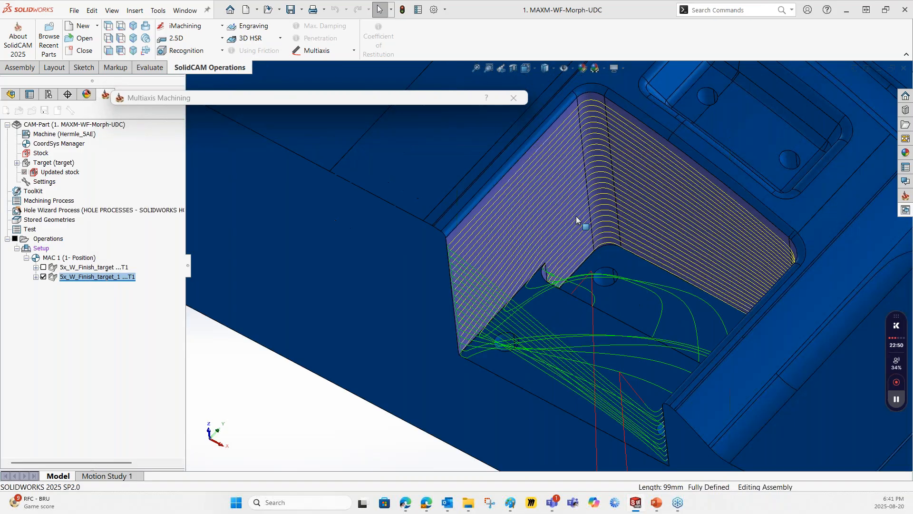
pyautogui.moveTo(575, 216)
pyautogui.mouseDown(button='middle')
pyautogui.moveTo(586, 166)
pyautogui.moveTo(627, 178)
pyautogui.moveTo(612, 228)
pyautogui.moveTo(621, 277)
pyautogui.moveTo(606, 291)
pyautogui.moveTo(600, 279)
pyautogui.moveTo(632, 267)
pyautogui.mouseUp(button='middle')
pyautogui.scroll(-4, 621, 279)
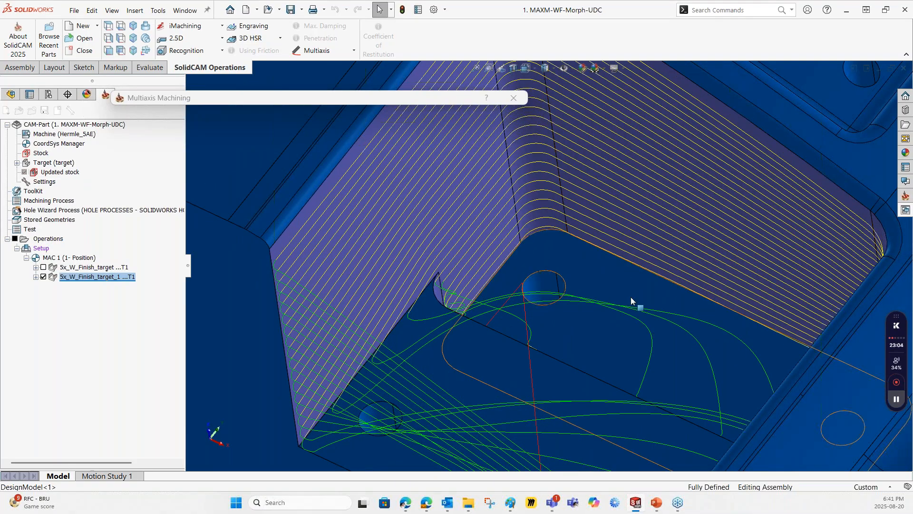
pyautogui.scroll(5, 631, 296)
pyautogui.moveTo(546, 258); pyautogui.dragTo(610, 229, button='middle')
pyautogui.scroll(1, 622, 259)
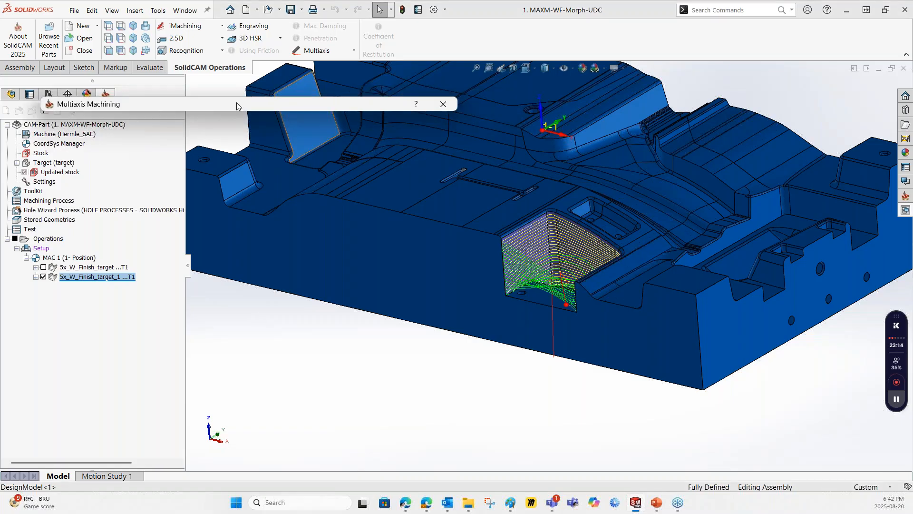
pyautogui.moveTo(236, 102); pyautogui.dragTo(149, 101)
pyautogui.click(72, 162)
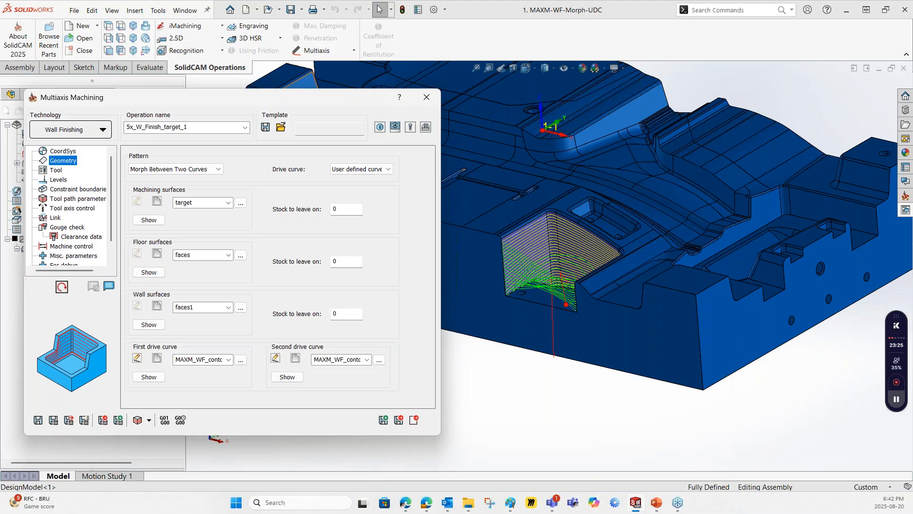
pyautogui.hotkey('alt', 'Tab')
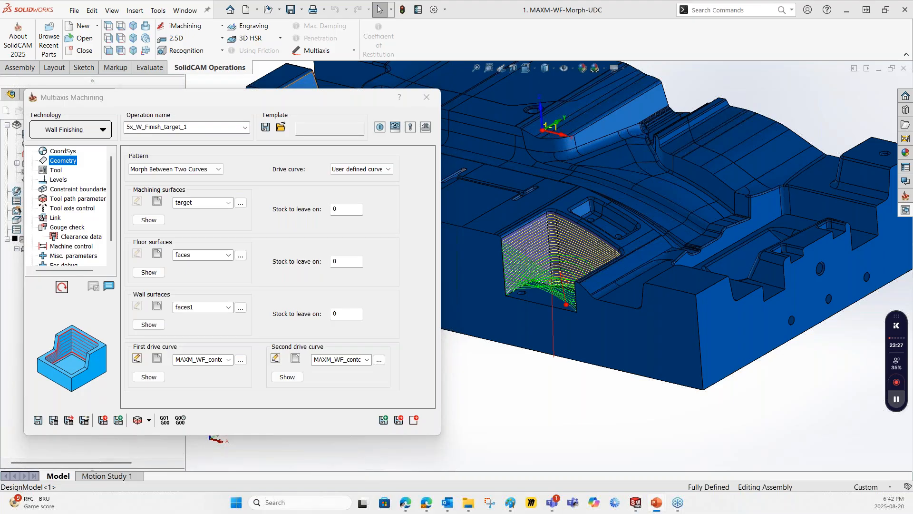
pyautogui.hotkey('alt', 'Tab')
pyautogui.press('Right')
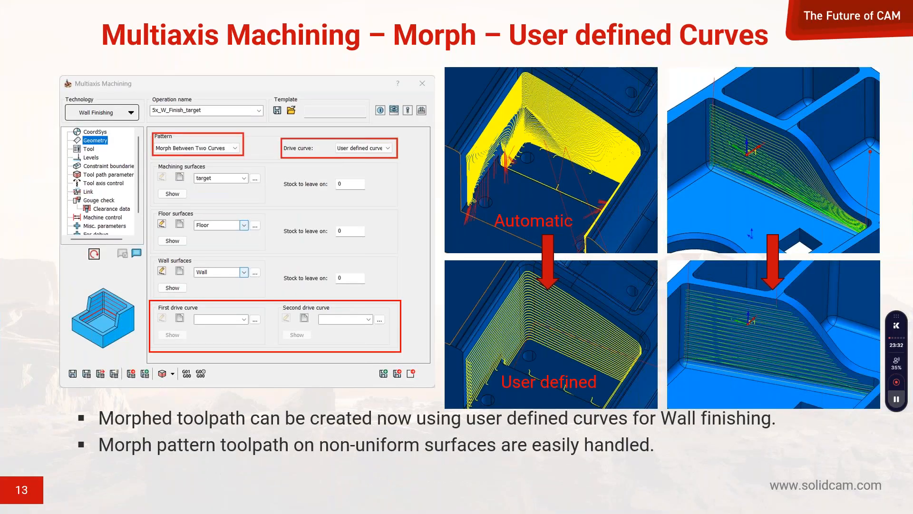
pyautogui.press('Right')
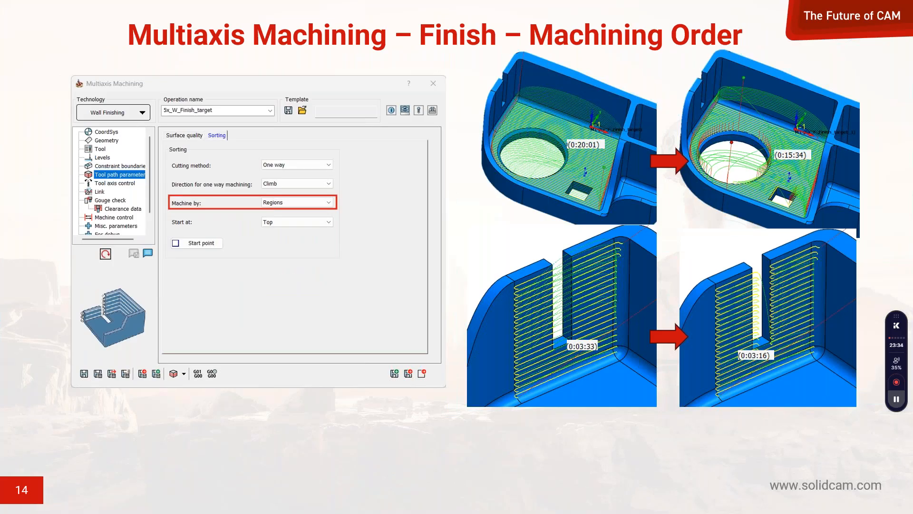
pyautogui.press('Right')
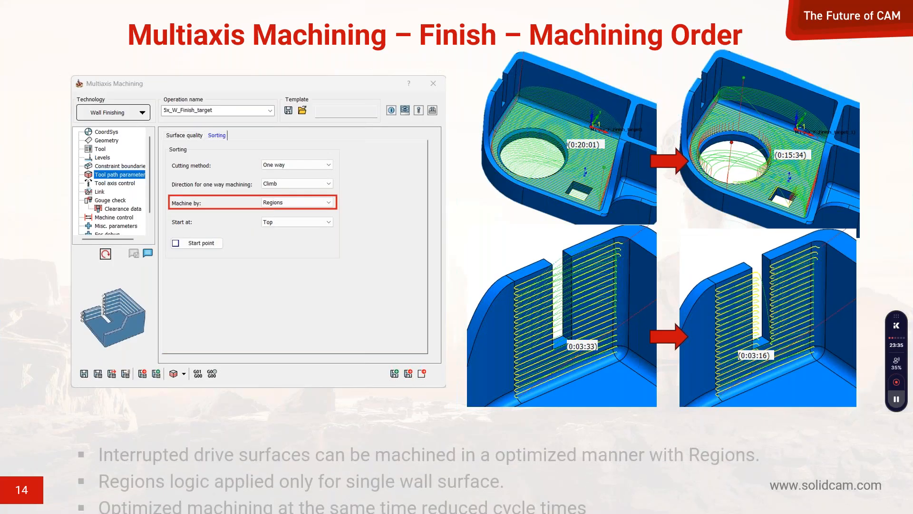
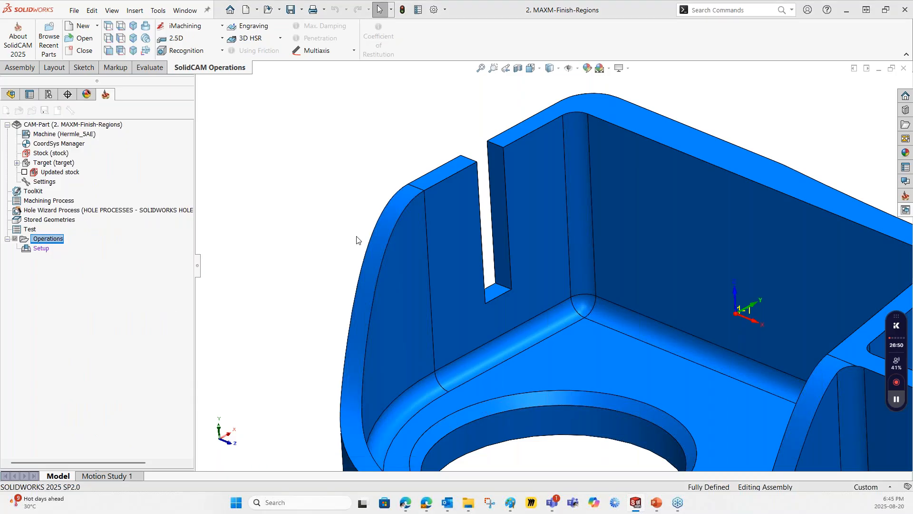
# Step: Set the new Wall Finishing operation's pattern to Parallel to curves with the Floor curve as drive curve
pyautogui.moveTo(166, 105); pyautogui.dragTo(186, 100)
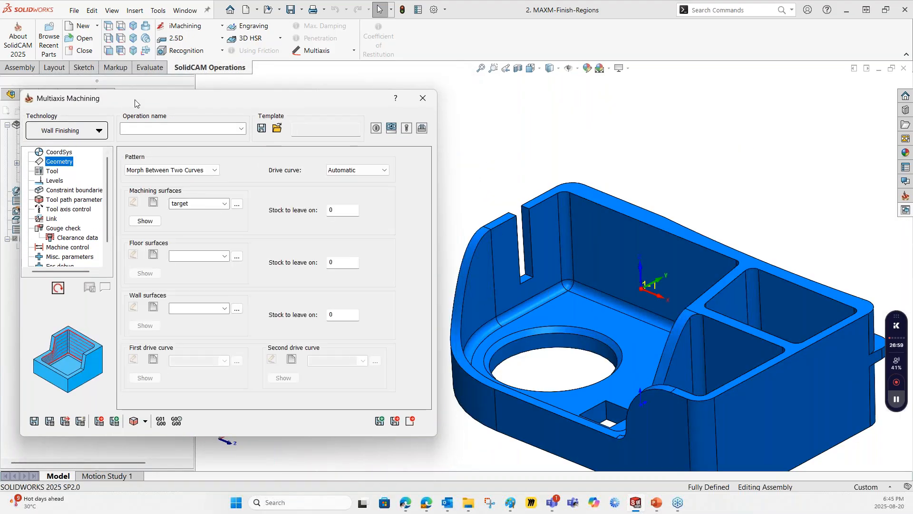
pyautogui.moveTo(135, 99); pyautogui.dragTo(166, 93)
pyautogui.click(202, 163)
pyautogui.click(190, 181)
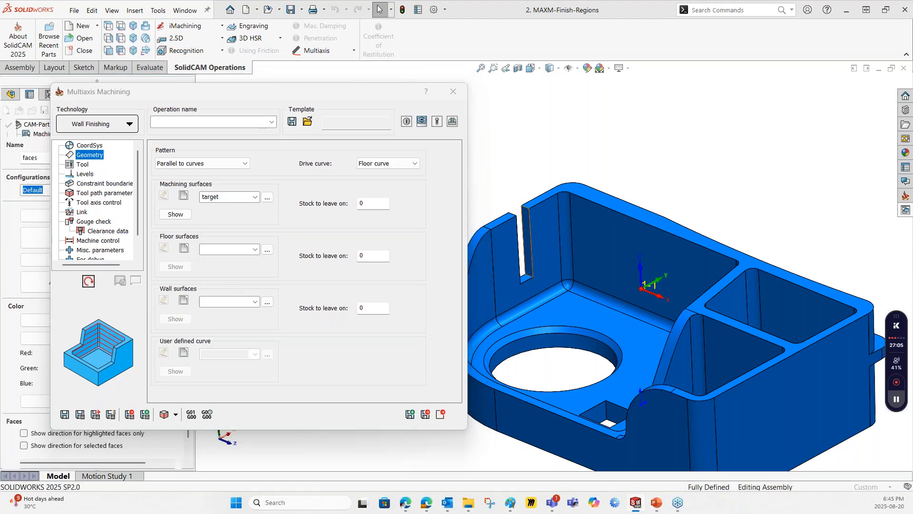
# Step: Define the floor surfaces from the large flat floor face and the wall surfaces from the slotted inner wall face
pyautogui.click(581, 317)
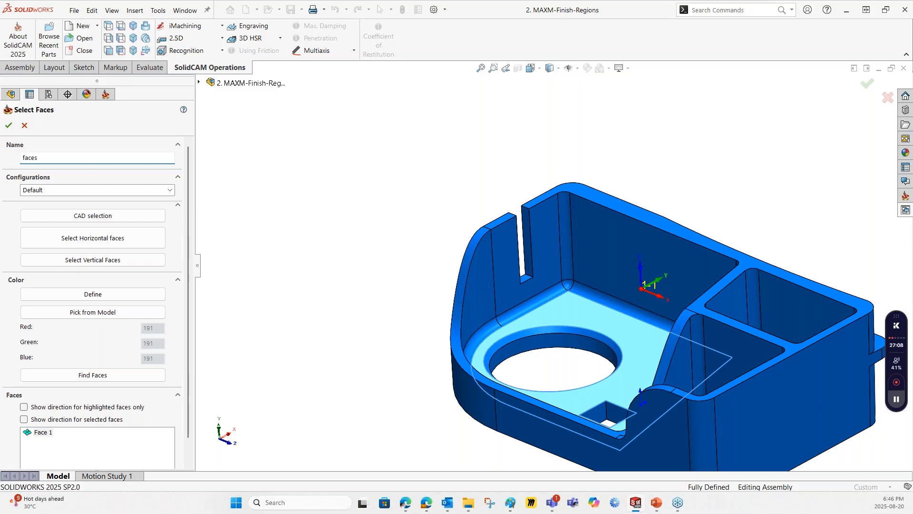
pyautogui.click(9, 126)
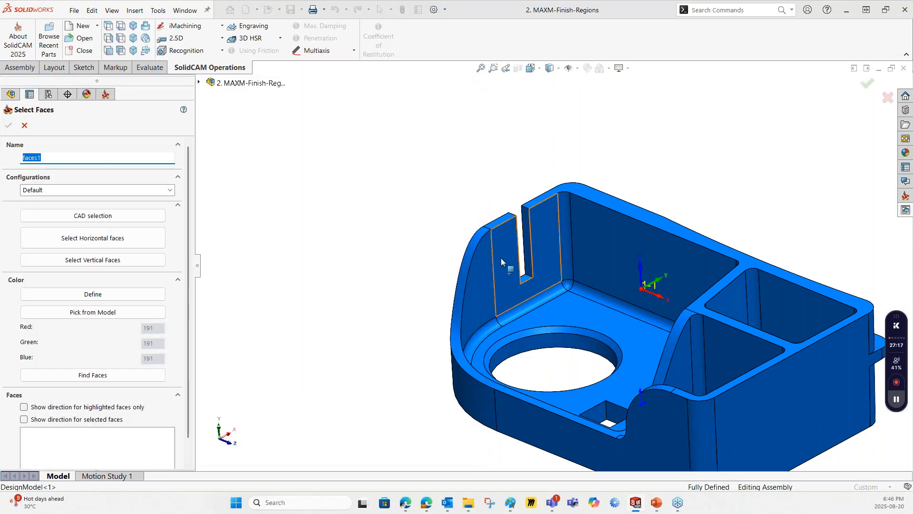
pyautogui.click(502, 259)
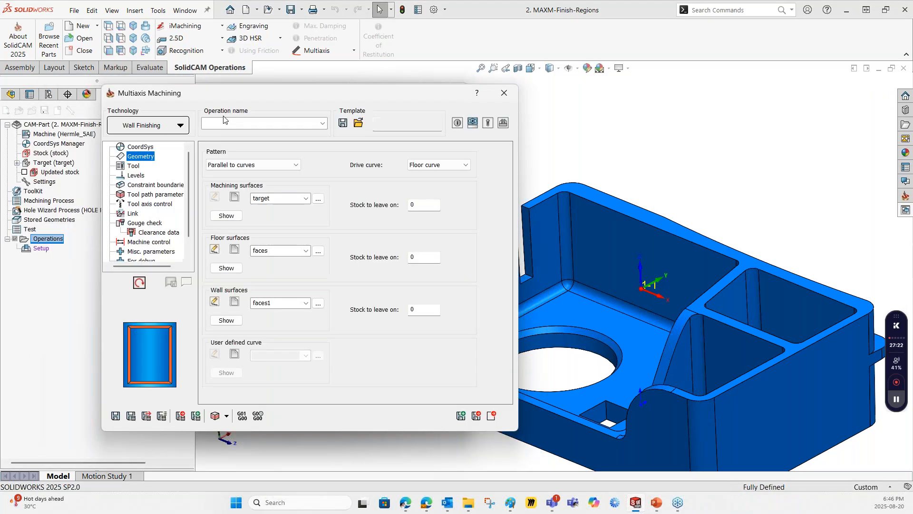
# Step: Assign Tool [9], BALL NOSE D10 R5, to the operation and check the clearance levels
pyautogui.click(134, 166)
pyautogui.click(298, 341)
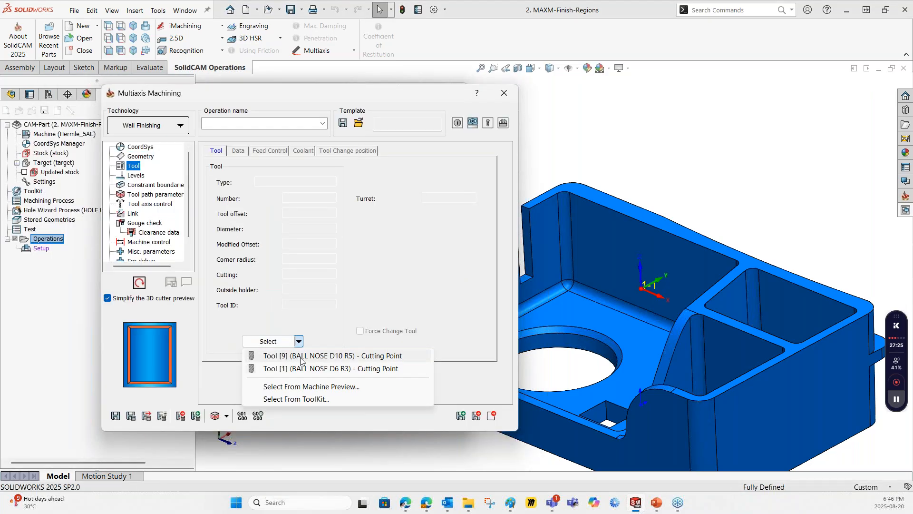
pyautogui.click(300, 356)
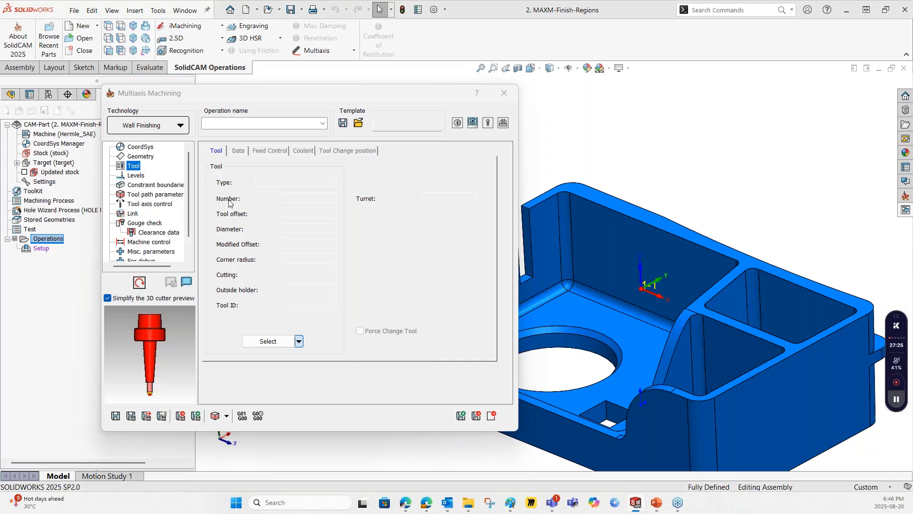
pyautogui.click(136, 175)
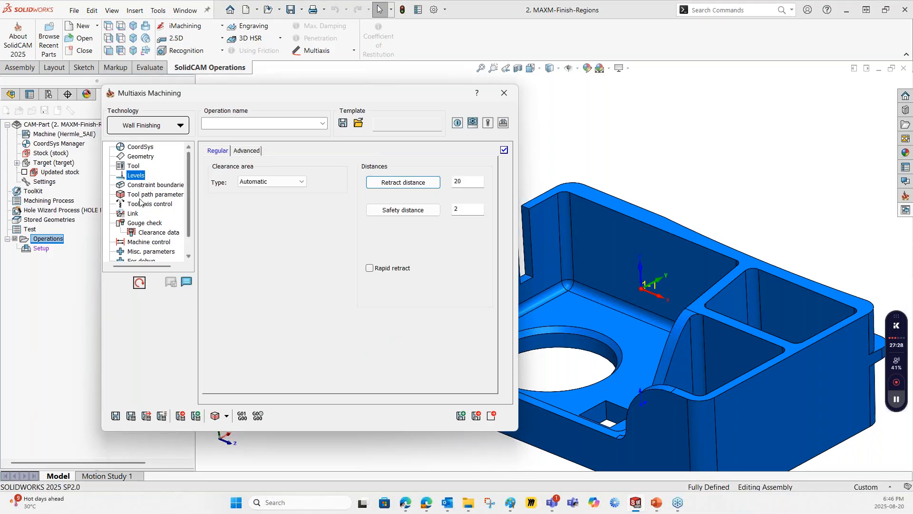
# Step: Set the maximum stepdown to 5 in the tool path parameters and save the operation
pyautogui.click(149, 194)
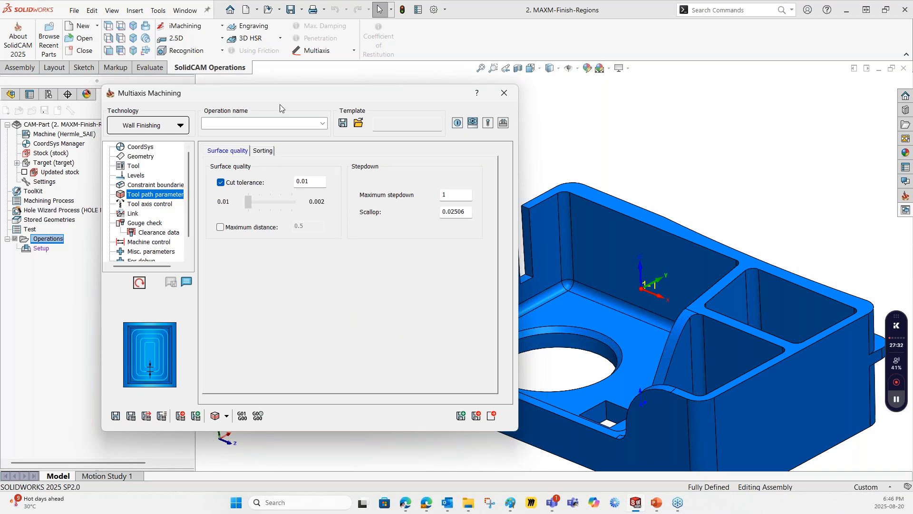
pyautogui.moveTo(281, 95); pyautogui.dragTo(224, 90)
pyautogui.click(248, 177)
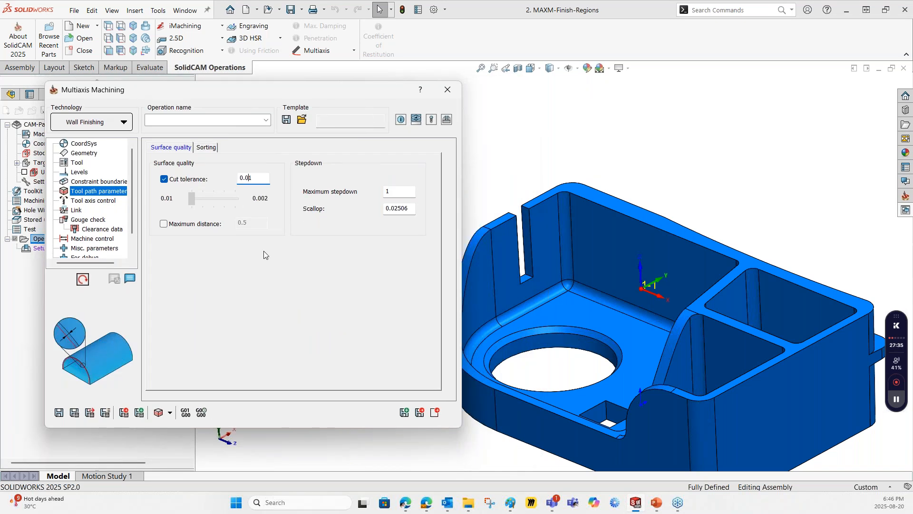
pyautogui.press('Tab')
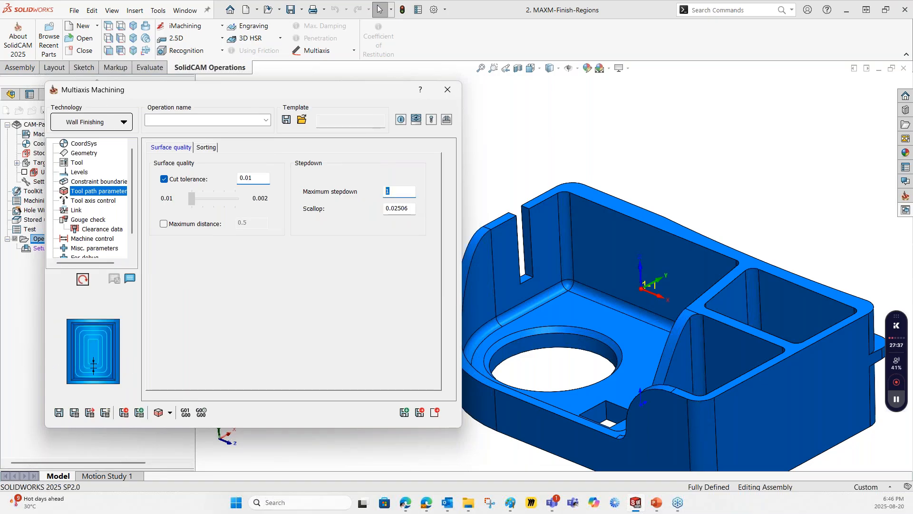
pyautogui.write('5')
pyautogui.click(59, 412)
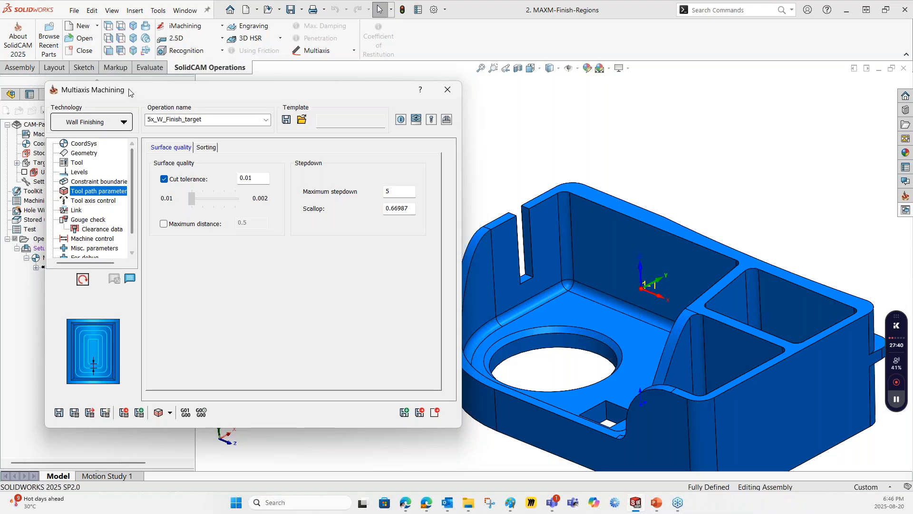
# Step: Review the sorting options, keep Machine by set to Lanes, and save and calculate the operation
pyautogui.moveTo(129, 95); pyautogui.dragTo(146, 93)
pyautogui.click(223, 145)
pyautogui.moveTo(209, 94); pyautogui.dragTo(235, 94)
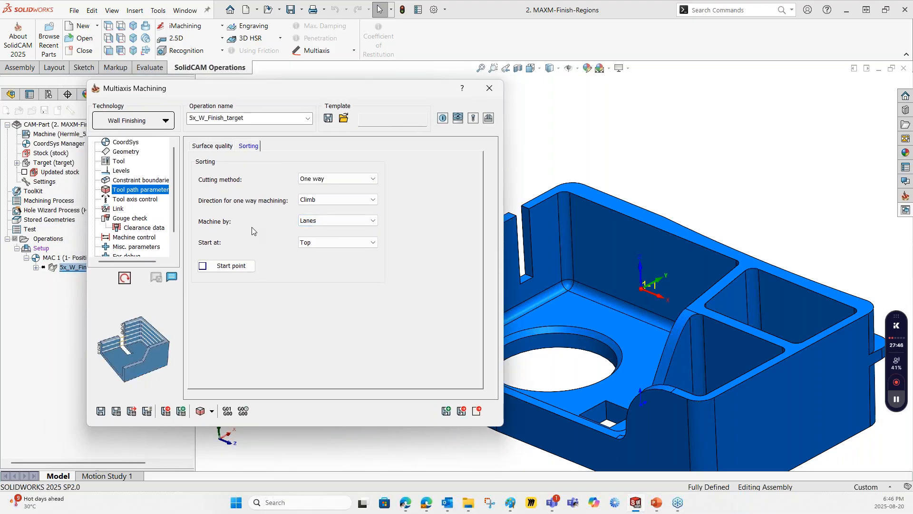
pyautogui.click(326, 221)
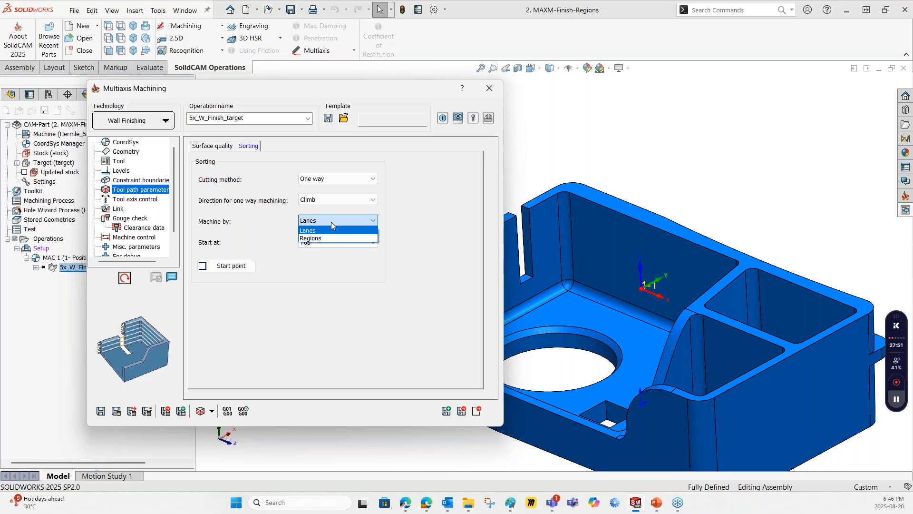
pyautogui.click(331, 221)
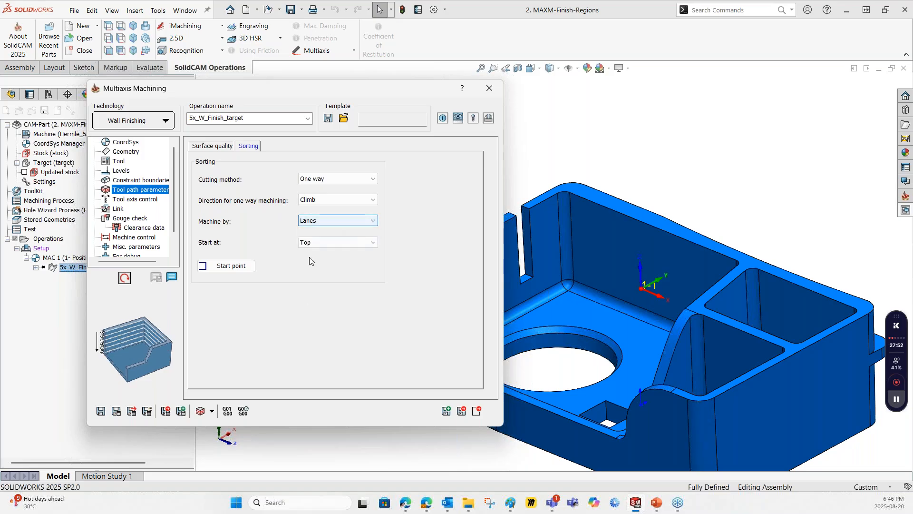
pyautogui.moveTo(234, 90); pyautogui.dragTo(209, 93)
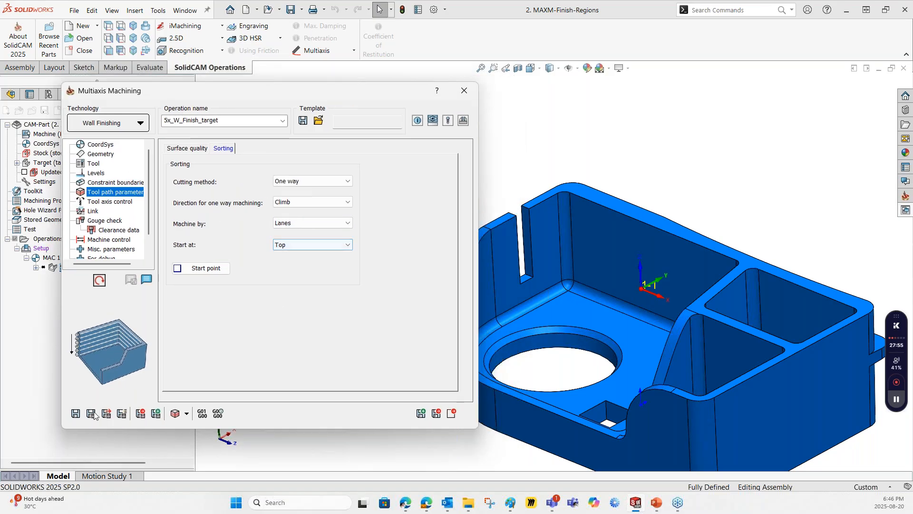
pyautogui.click(91, 413)
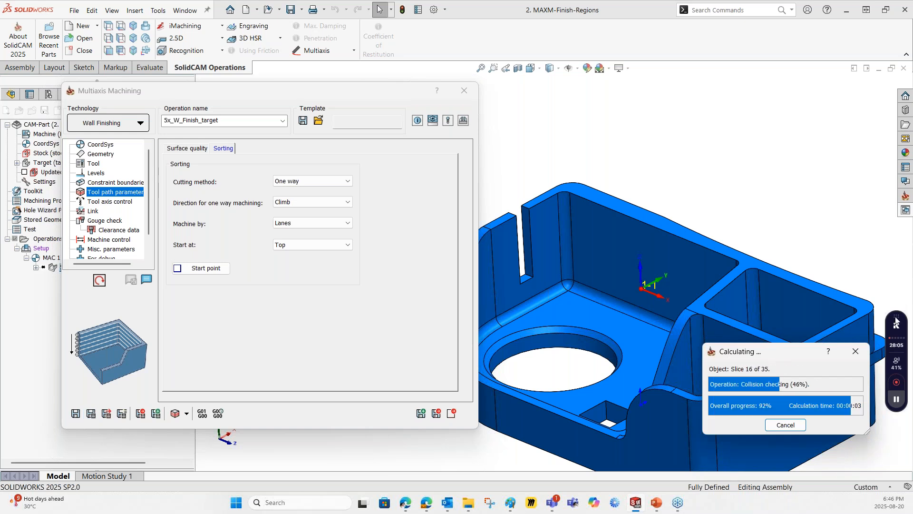
# Step: Examine the calculated tool path on the inner wall, especially the passes crossing the slot
pyautogui.moveTo(895, 316); pyautogui.dragTo(497, 309)
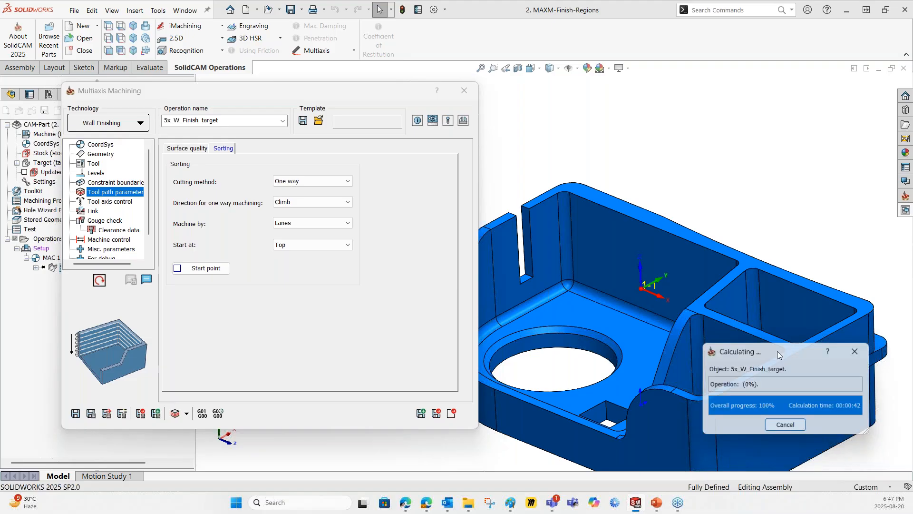
pyautogui.scroll(3, 564, 252)
pyautogui.scroll(-3, 521, 252)
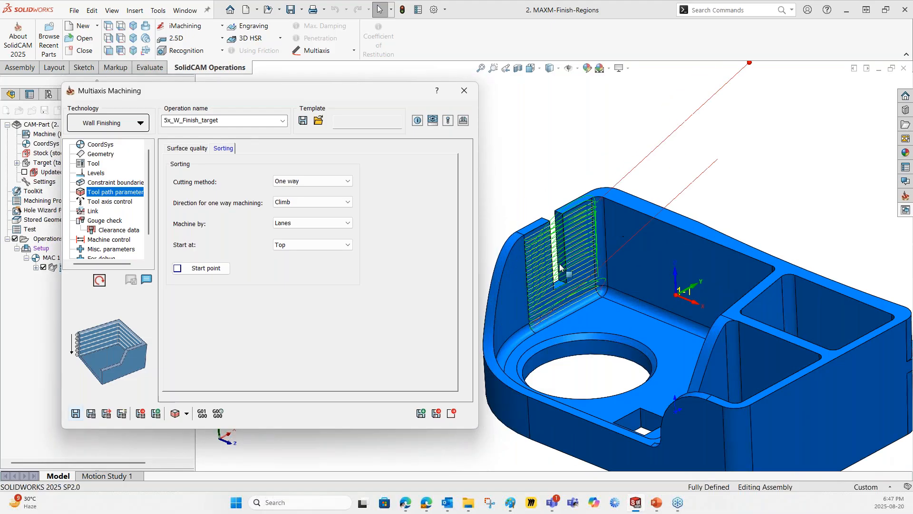
pyautogui.moveTo(560, 267); pyautogui.dragTo(592, 298, button='middle')
pyautogui.scroll(-2, 540, 255)
pyautogui.scroll(-3, 549, 245)
pyautogui.scroll(-2, 620, 233)
pyautogui.moveTo(619, 233); pyautogui.dragTo(656, 226, button='middle')
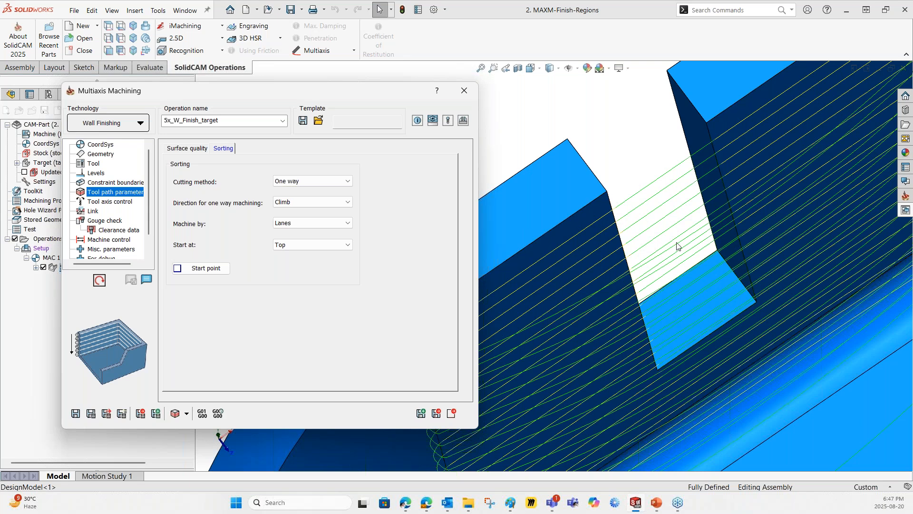
pyautogui.scroll(3, 690, 250)
pyautogui.scroll(2, 691, 250)
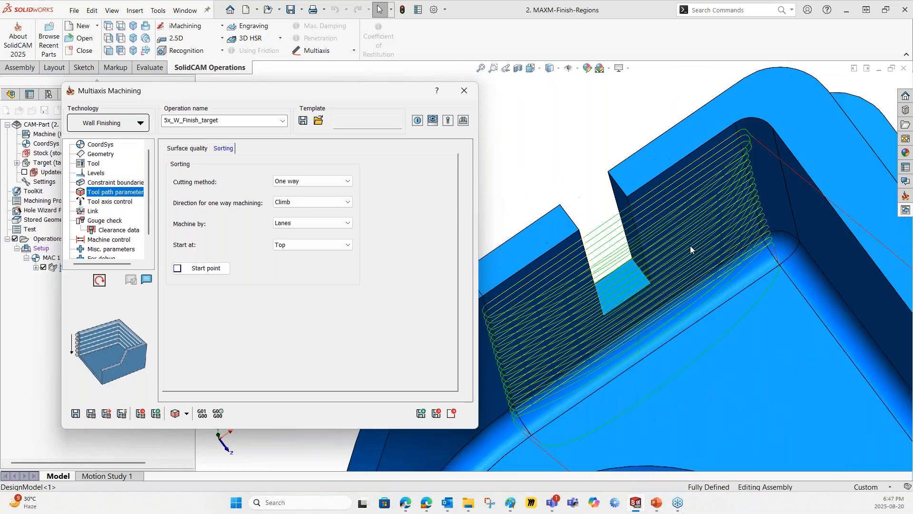
# Step: Inspect the Lanes tool path from several angles, concentrating on the air moves between the two wall sections and the linking loops
pyautogui.scroll(2, 690, 250)
pyautogui.moveTo(613, 252); pyautogui.dragTo(579, 271, button='middle')
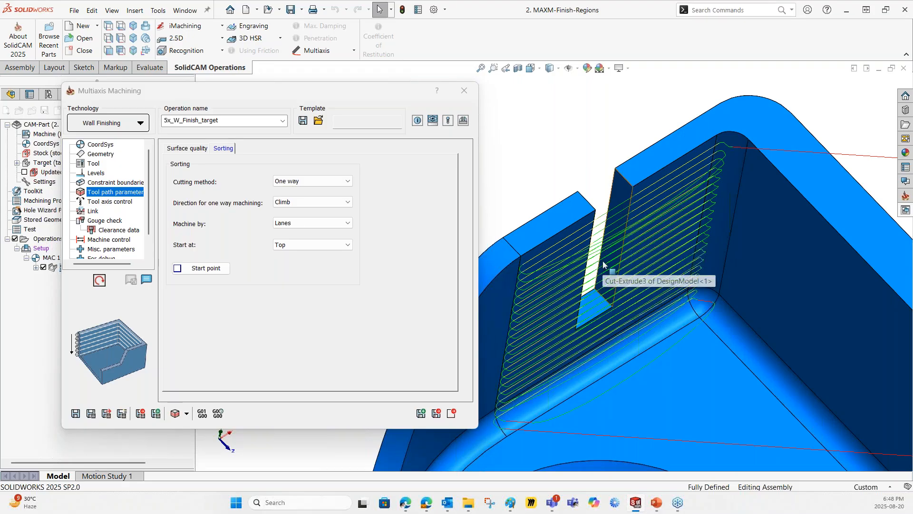
pyautogui.scroll(-2, 592, 233)
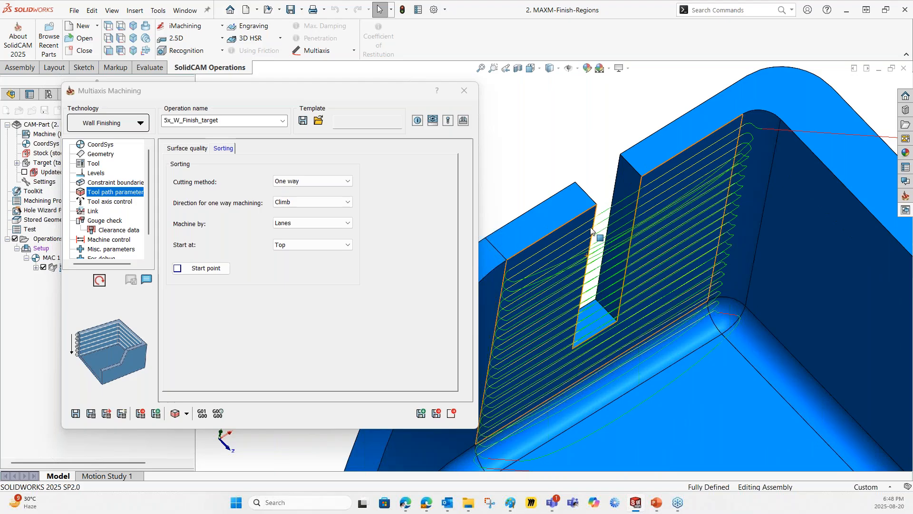
pyautogui.scroll(-1, 611, 232)
pyautogui.scroll(-1, 611, 232)
pyautogui.moveTo(611, 233); pyautogui.dragTo(621, 290, button='middle')
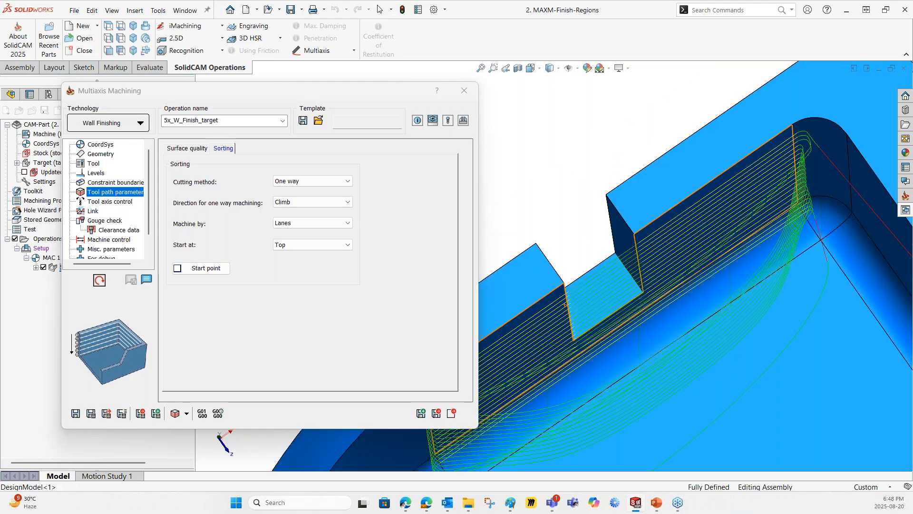
pyautogui.scroll(-2, 622, 291)
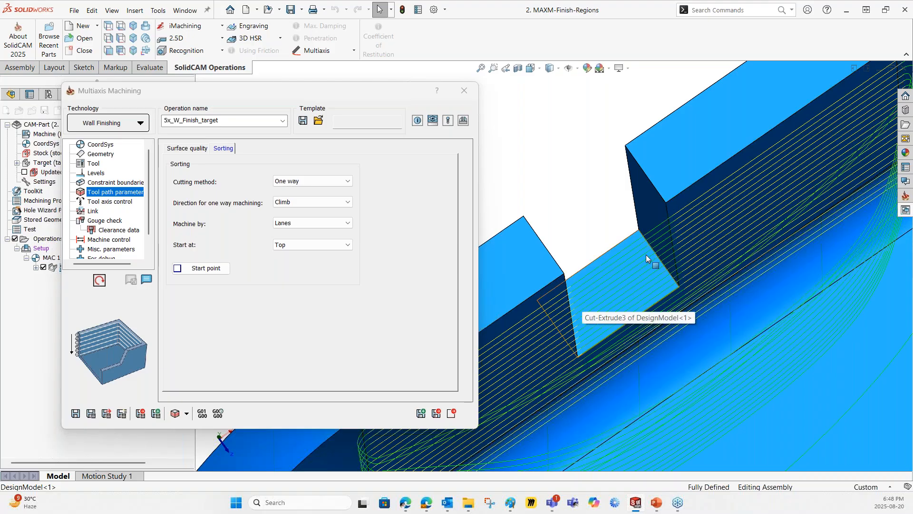
pyautogui.scroll(2, 649, 253)
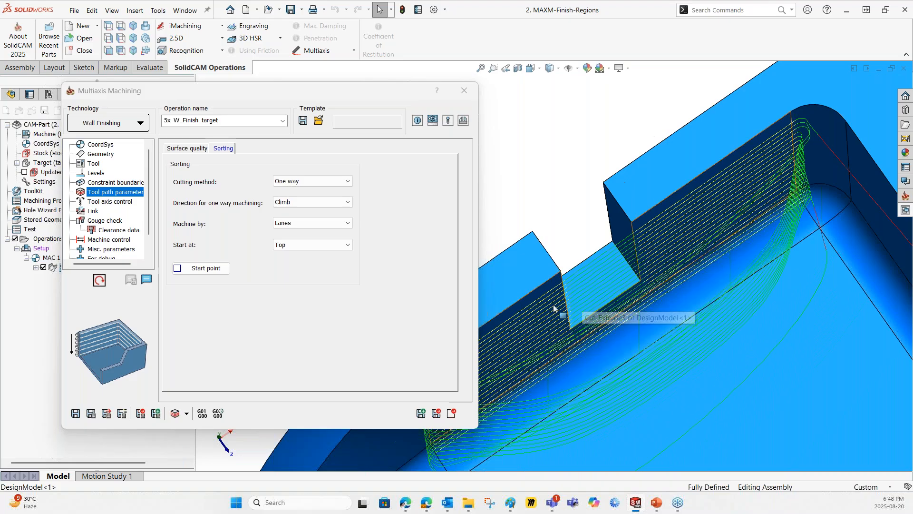
pyautogui.moveTo(556, 302); pyautogui.dragTo(625, 227, button='middle')
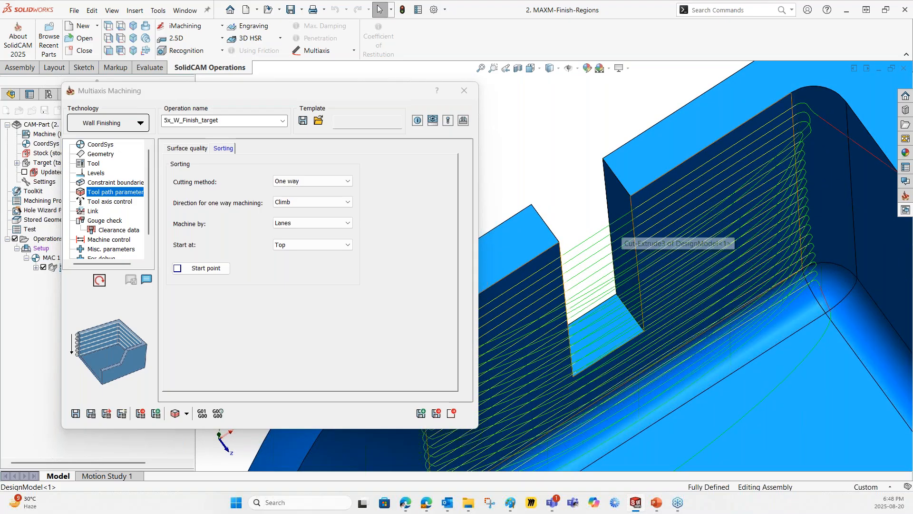
pyautogui.scroll(2, 500, 313)
pyautogui.scroll(-2, 500, 313)
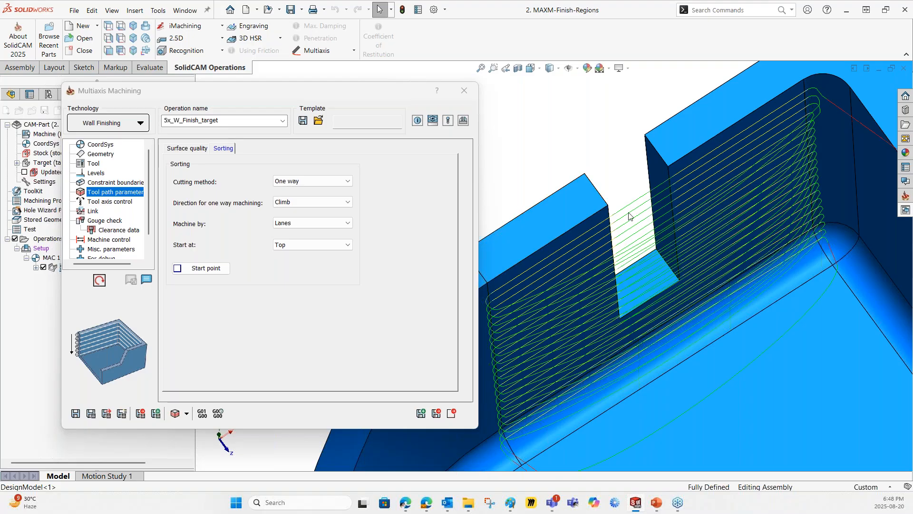
# Step: Check the operation's feed data, particularly the Blend Spline feed, against the linking moves on the slotted wall
pyautogui.click(94, 165)
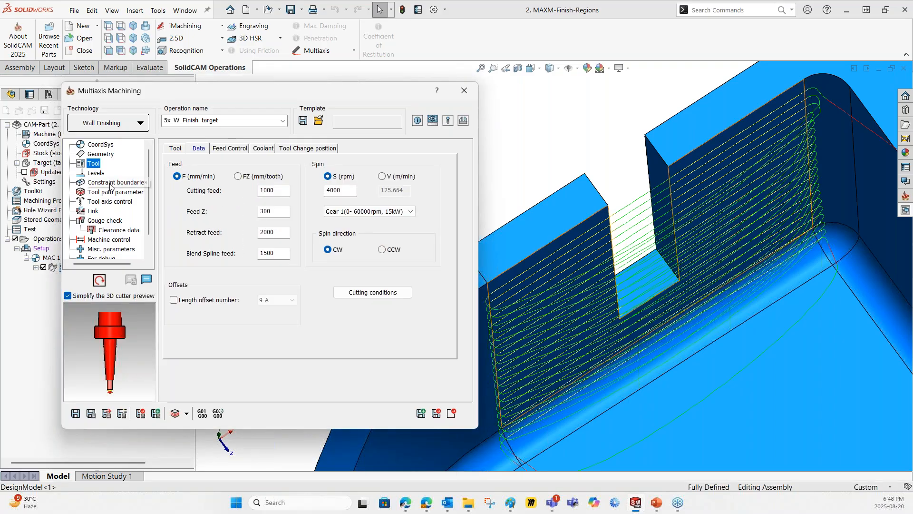
pyautogui.scroll(2, 620, 275)
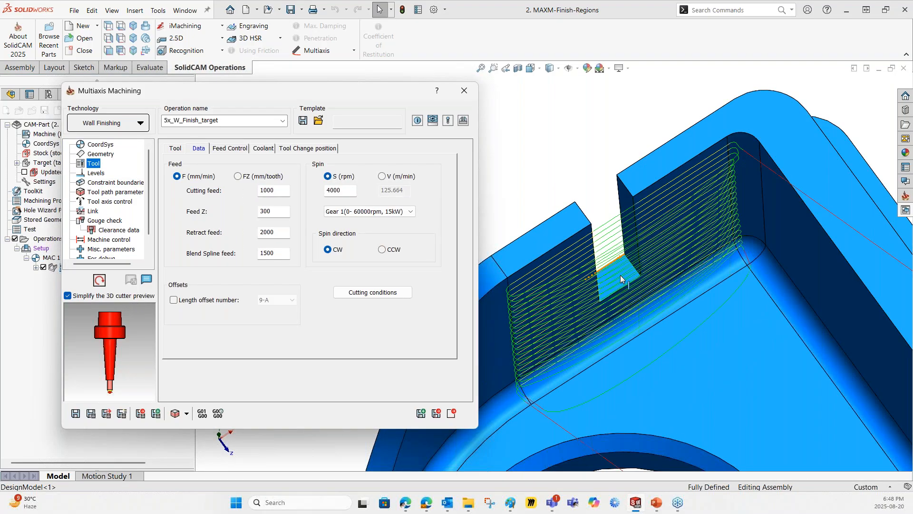
pyautogui.scroll(2, 620, 275)
pyautogui.moveTo(621, 275); pyautogui.dragTo(709, 190, button='middle')
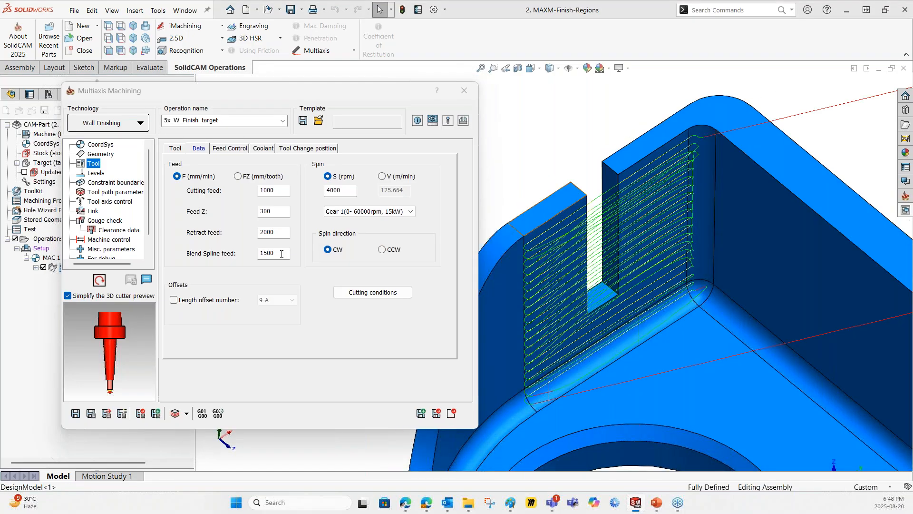
pyautogui.click(276, 252)
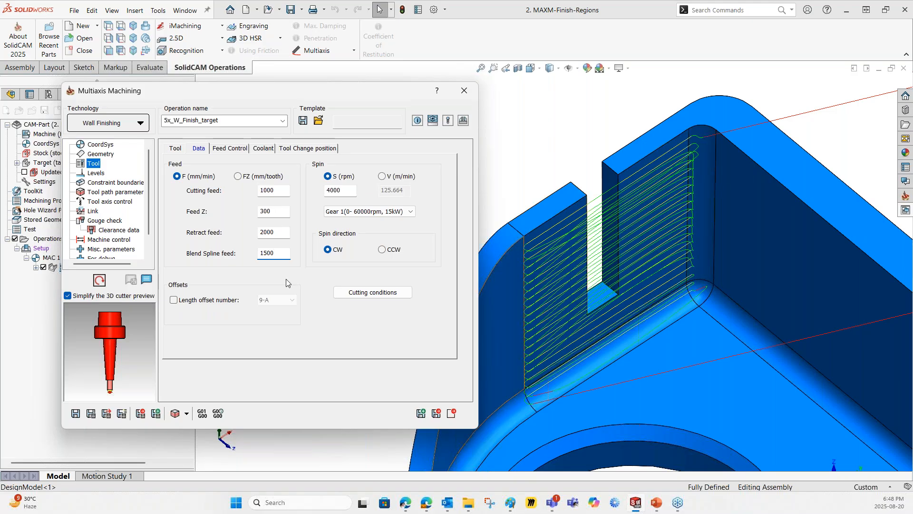
pyautogui.doubleClick(279, 253)
pyautogui.click(279, 253)
# Step: In the copied operation 5x_W_Finish_target_1, set Machine by to Regions in the sorting parameters, and save and calculate it
pyautogui.moveTo(248, 99); pyautogui.dragTo(284, 103)
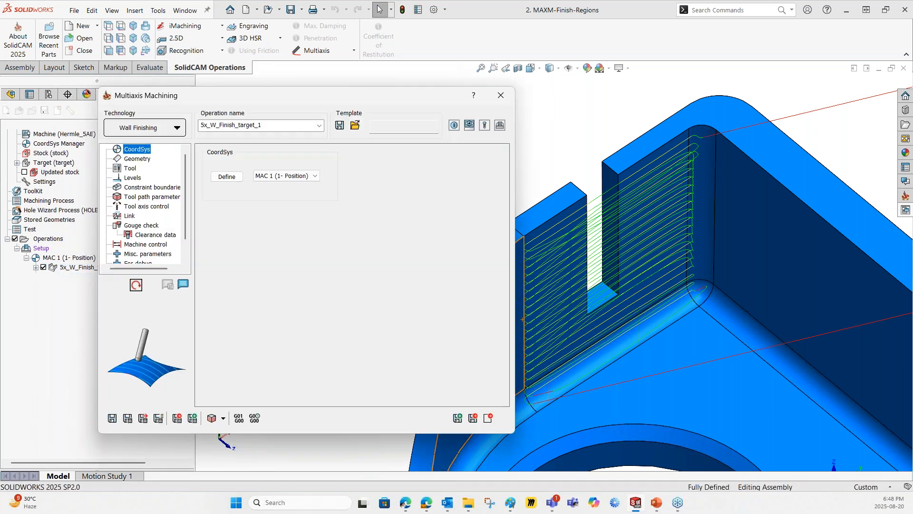
pyautogui.click(169, 198)
pyautogui.click(349, 227)
pyautogui.click(333, 247)
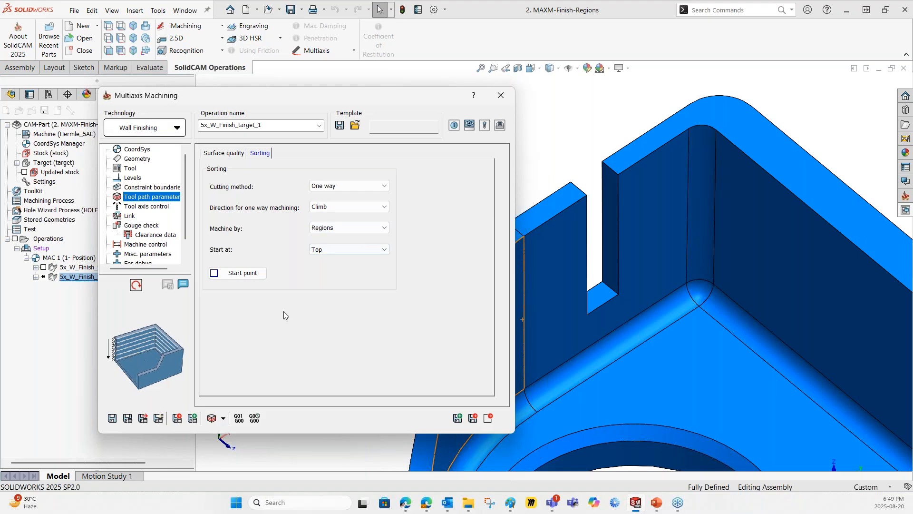
pyautogui.click(128, 419)
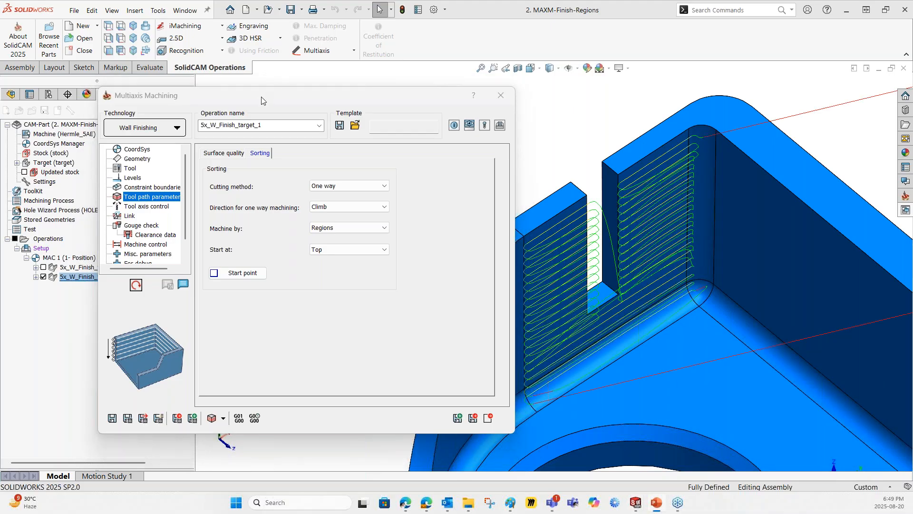
# Step: Examine the Regions tool path on both sides of the slot and the link between the two regions
pyautogui.moveTo(256, 100); pyautogui.dragTo(211, 93)
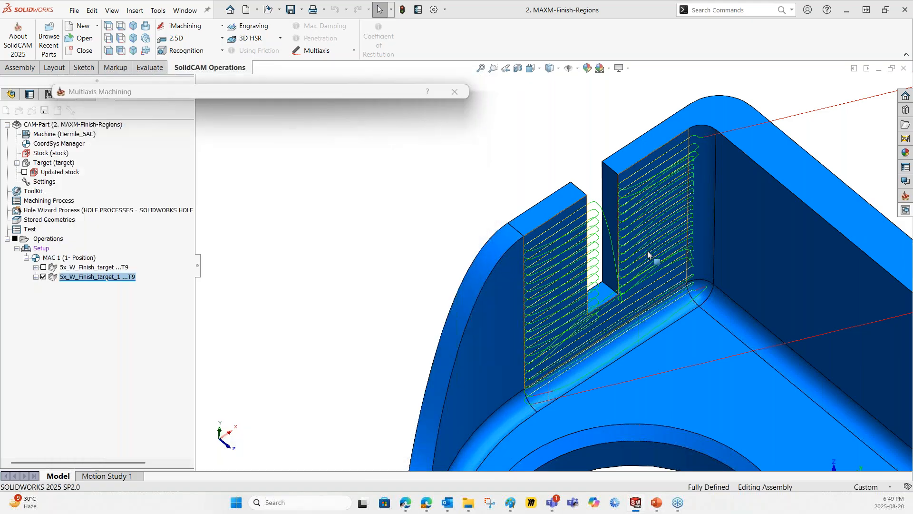
pyautogui.moveTo(647, 251); pyautogui.dragTo(625, 249, button='middle')
pyautogui.scroll(-2, 627, 287)
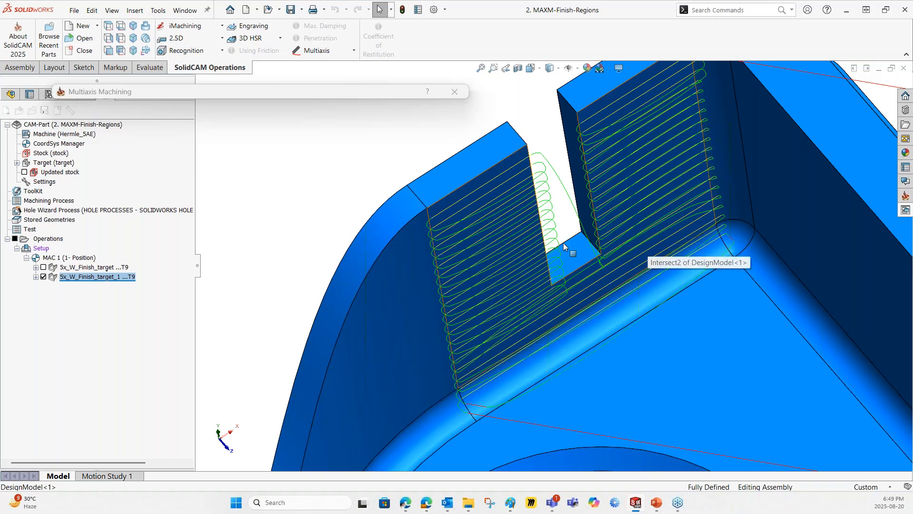
pyautogui.scroll(3, 533, 265)
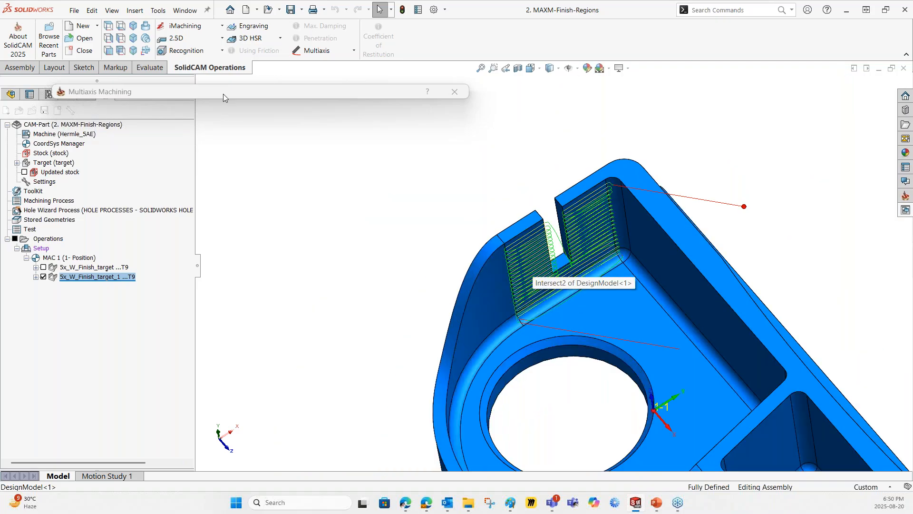
# Step: Simulate the Regions operation on the model to follow the tool along the slotted wall, and close the operation
pyautogui.click(165, 416)
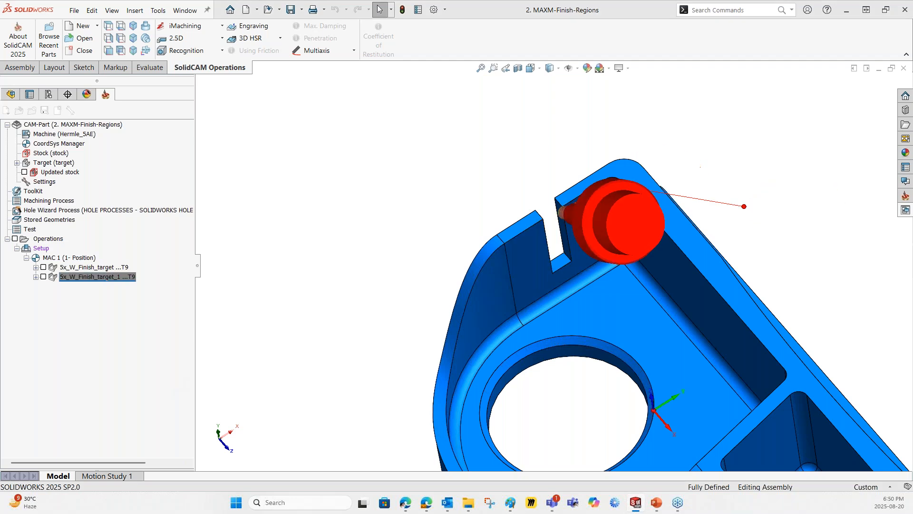
pyautogui.moveTo(748, 308)
pyautogui.mouseDown(button='middle')
pyautogui.moveTo(737, 266)
pyautogui.moveTo(738, 292)
pyautogui.mouseUp(button='middle')
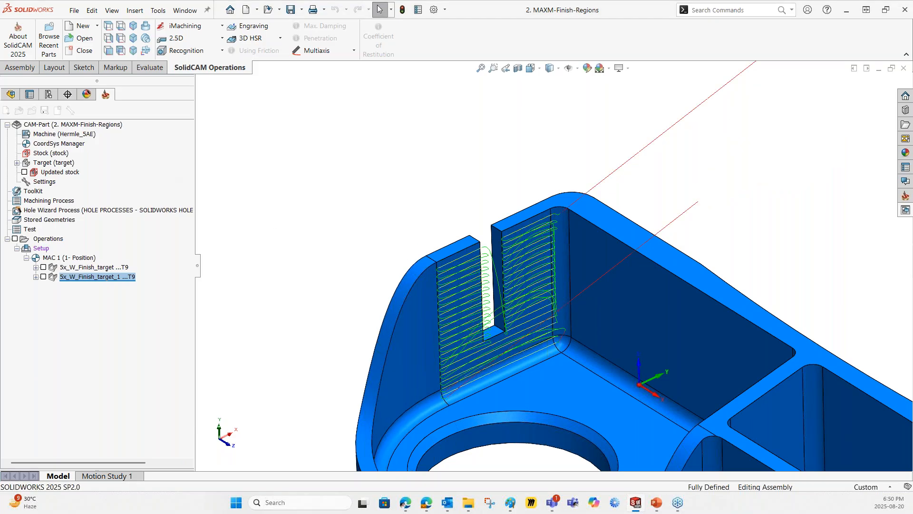
pyautogui.click(463, 92)
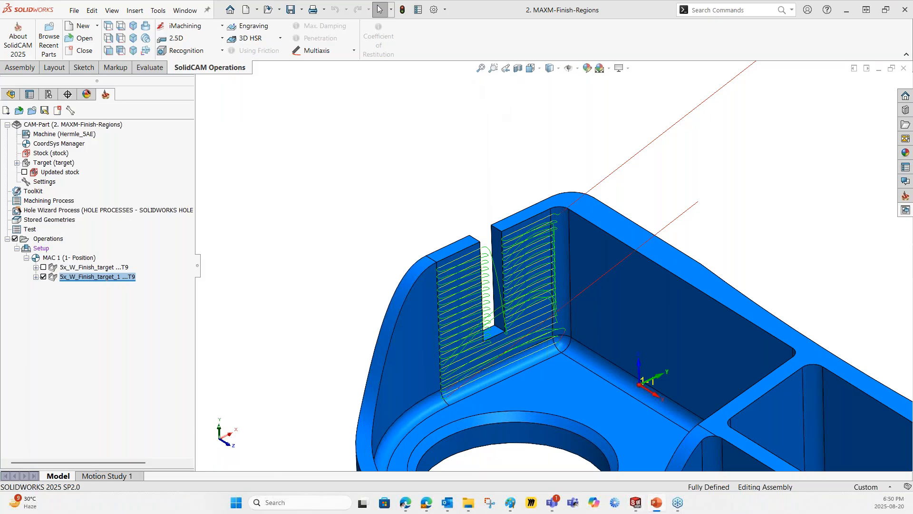
pyautogui.click(638, 464)
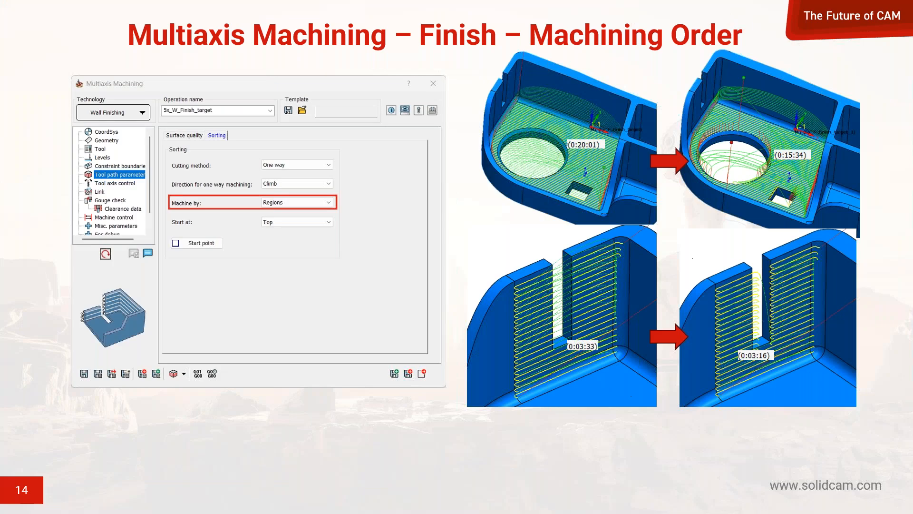
pyautogui.click(638, 464)
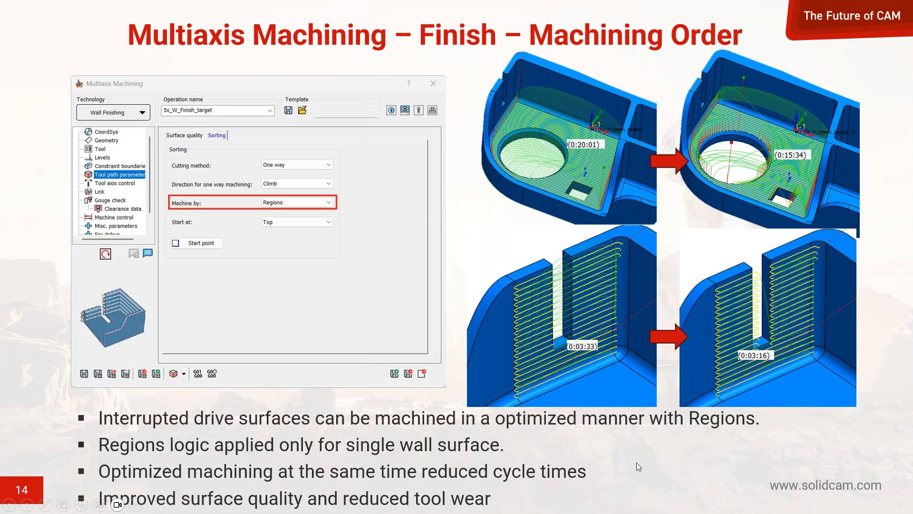
pyautogui.click(637, 463)
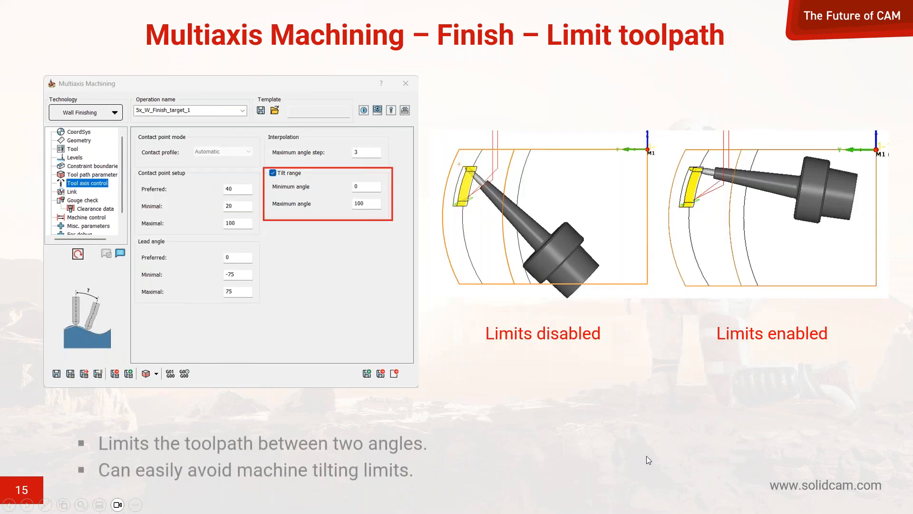
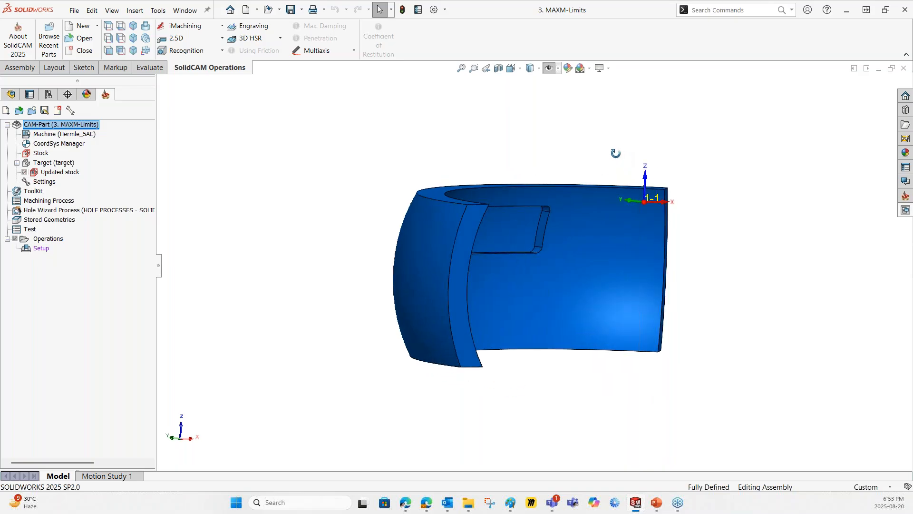
# Step: Add a multiaxis Wall Finishing operation to the 3. MAXM-Limits part for the pocket on the curved inner surface
pyautogui.moveTo(512, 179); pyautogui.dragTo(550, 296, button='middle')
pyautogui.scroll(-5, 550, 295)
pyautogui.scroll(10, 548, 274)
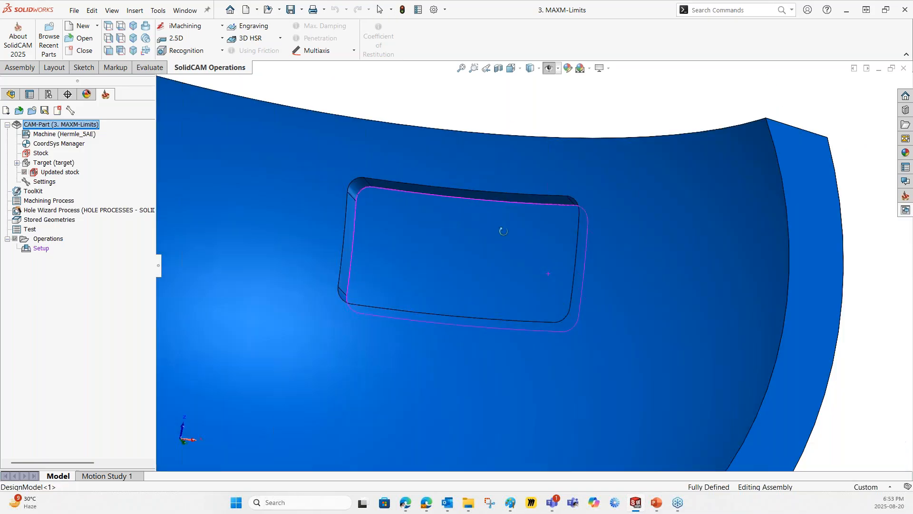
pyautogui.click(48, 238)
pyautogui.rightClick(59, 240)
pyautogui.moveTo(259, 133)
pyautogui.click(333, 467)
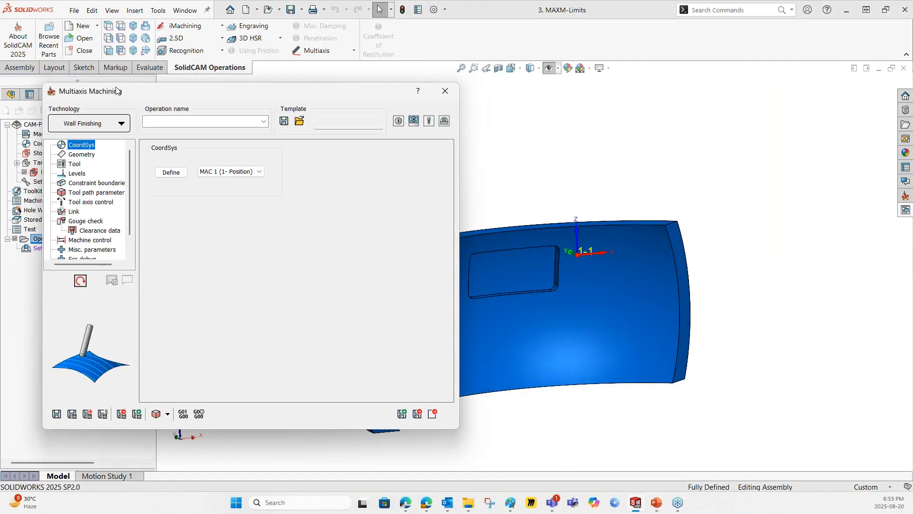
pyautogui.moveTo(117, 90); pyautogui.dragTo(102, 84)
# Step: Define the floor surfaces in the operation's geometry by selecting the pocket's floor face
pyautogui.click(66, 147)
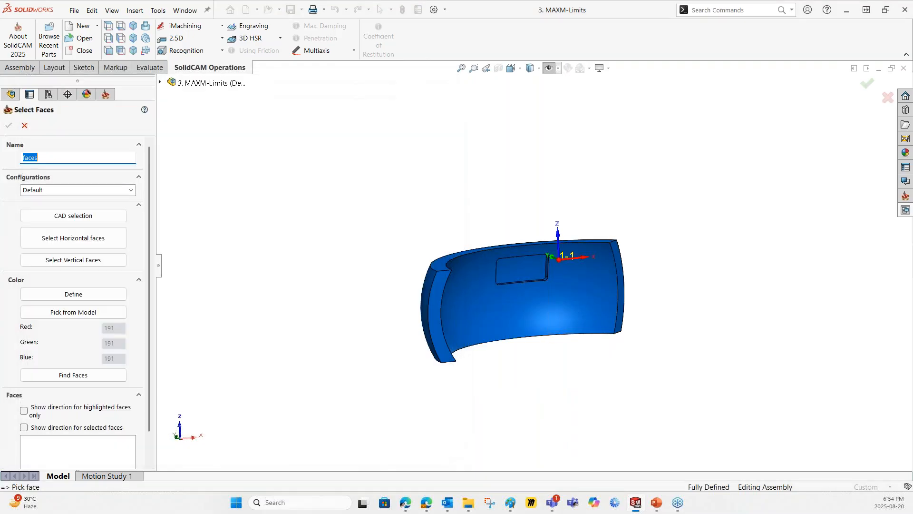
pyautogui.scroll(-3, 514, 273)
pyautogui.click(513, 273)
pyautogui.click(10, 126)
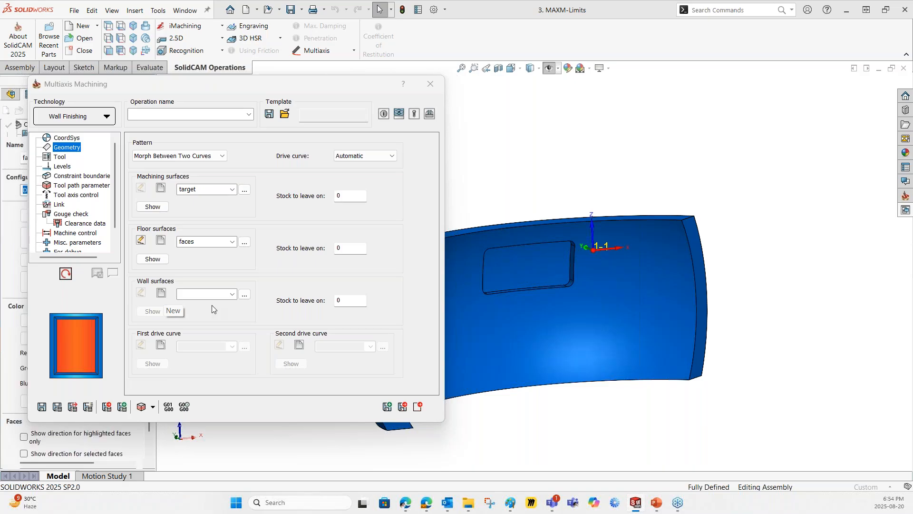
# Step: Define the wall surfaces by selecting the neighbours of the pocket's floor face, leaving out the floor face itself
pyautogui.scroll(-3, 559, 254)
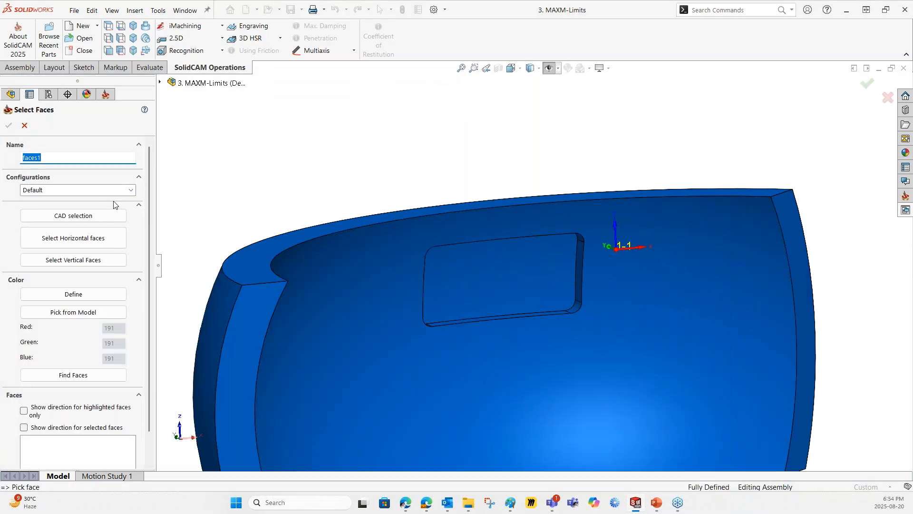
pyautogui.click(79, 218)
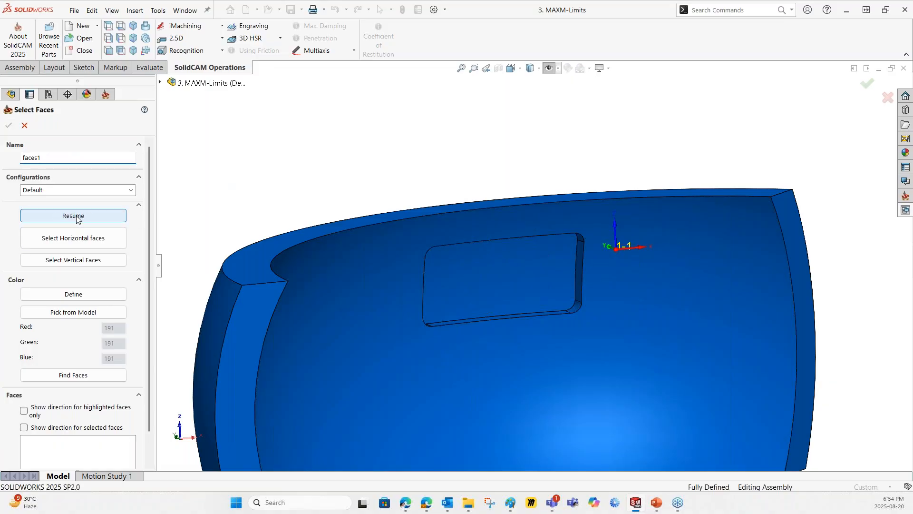
pyautogui.rightClick(462, 285)
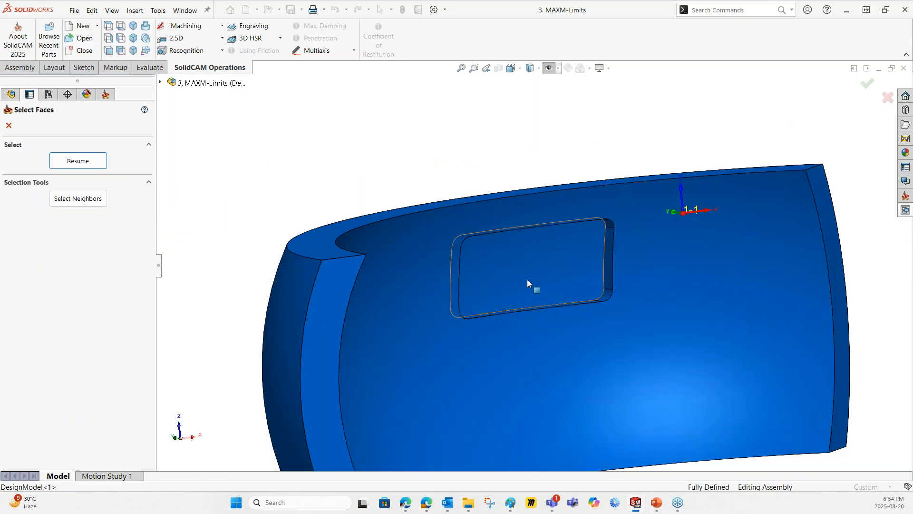
pyautogui.click(520, 269)
pyautogui.click(78, 199)
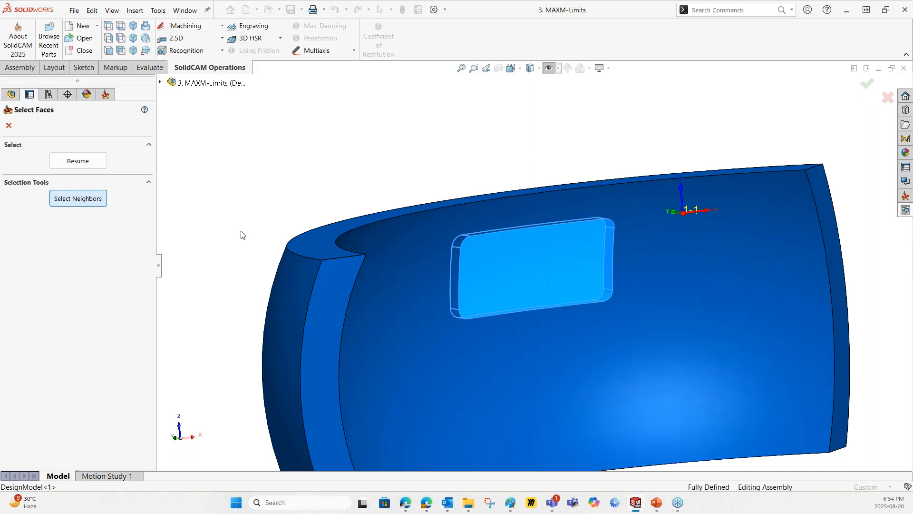
pyautogui.scroll(-3, 518, 291)
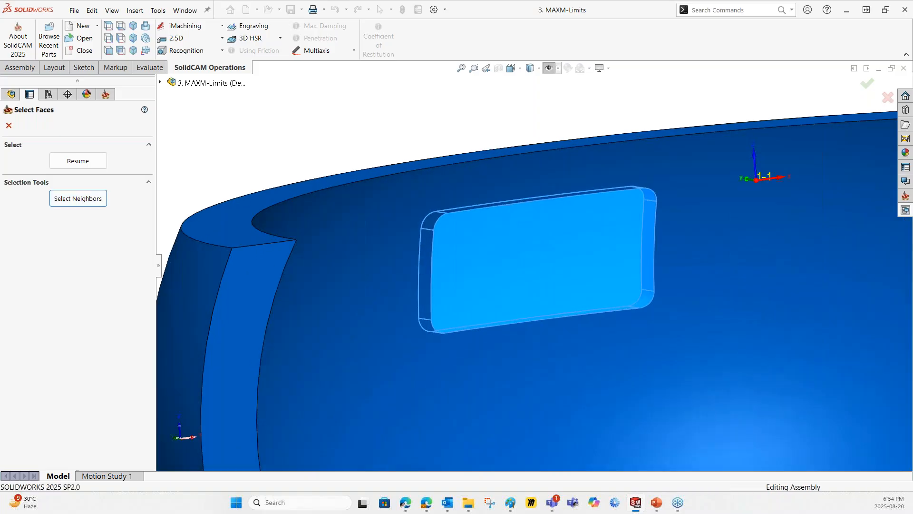
pyautogui.moveTo(508, 259)
pyautogui.mouseDown(button='middle')
pyautogui.moveTo(463, 222)
pyautogui.moveTo(498, 261)
pyautogui.mouseUp(button='middle')
pyautogui.scroll(5, 498, 261)
pyautogui.click(91, 164)
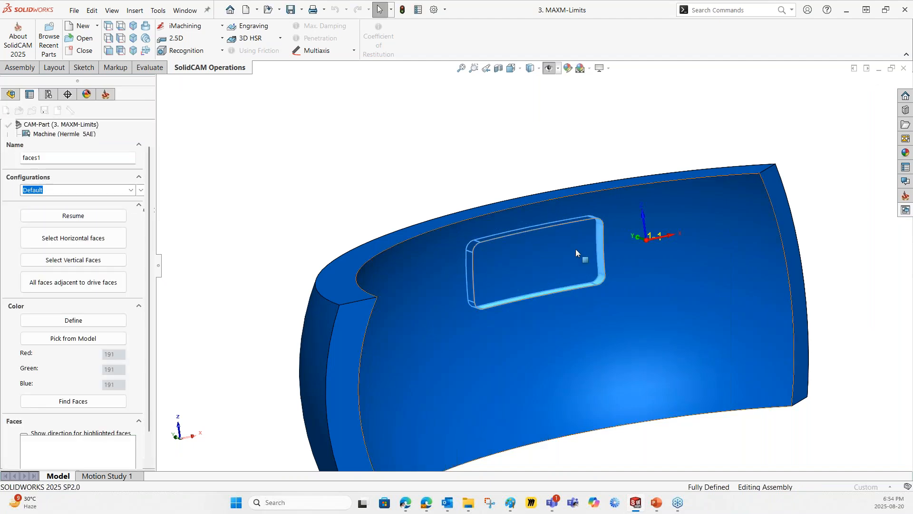
pyautogui.click(10, 127)
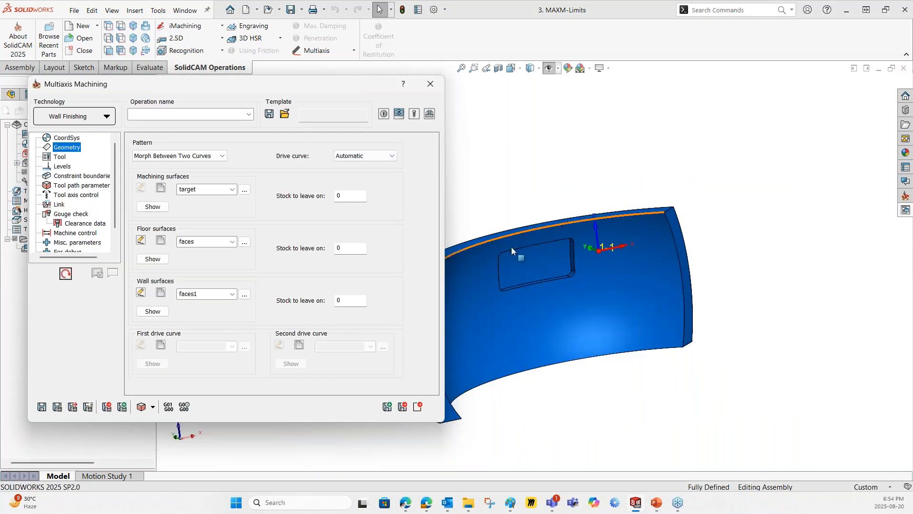
# Step: Assign the existing BALL NOSE D4 R2 tool to the Wall Finishing operation and check its tool path parameters
pyautogui.click(60, 157)
pyautogui.click(225, 332)
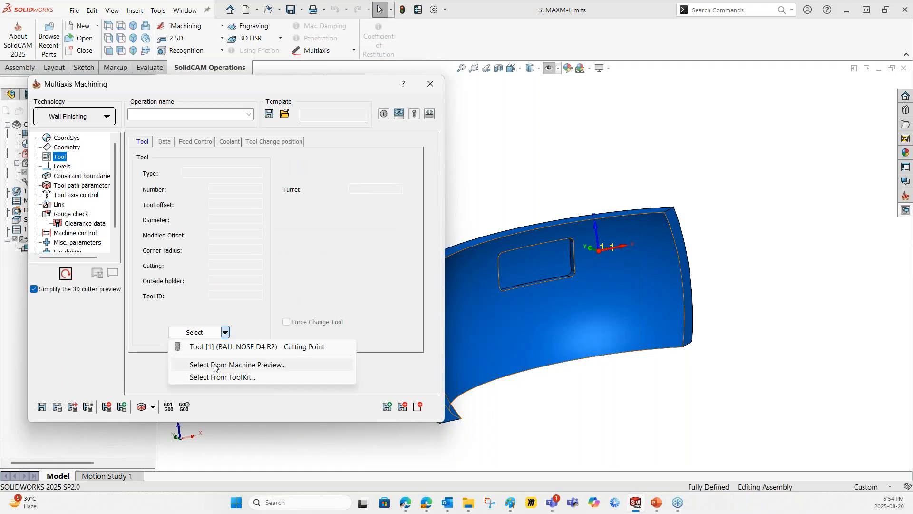
pyautogui.click(264, 347)
pyautogui.click(72, 185)
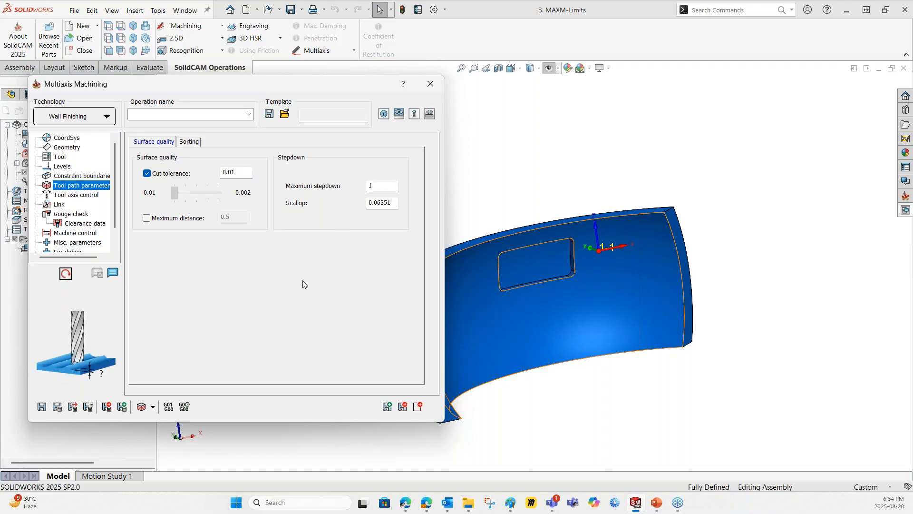
# Step: Set the tool axis contact point to 40 preferred, 20 minimal and 100 maximal
pyautogui.click(84, 196)
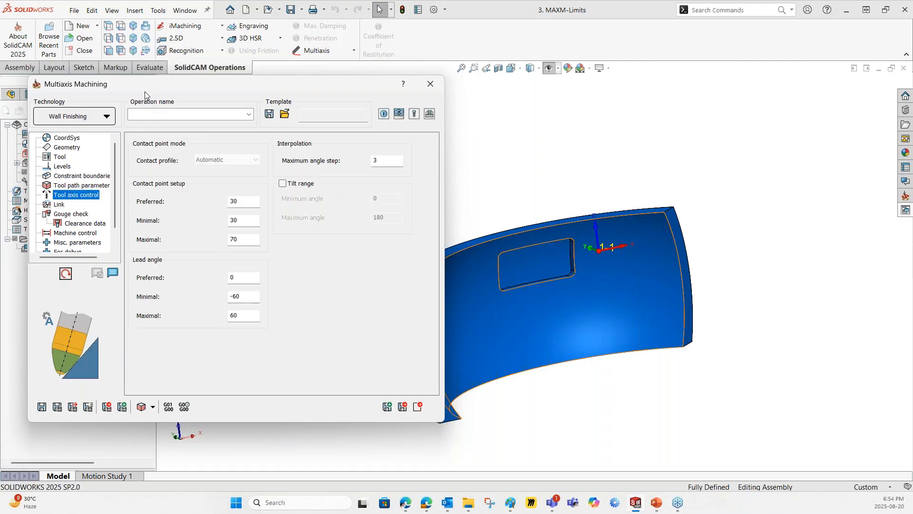
pyautogui.moveTo(146, 95); pyautogui.dragTo(177, 100)
pyautogui.doubleClick(269, 206)
pyautogui.write('4')
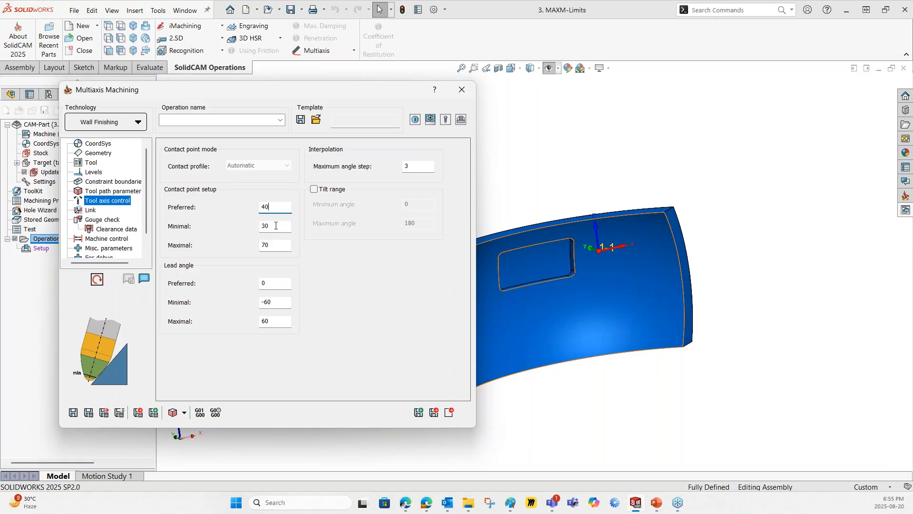
pyautogui.doubleClick(275, 227)
pyautogui.press('Tab')
pyautogui.write('100')
# Step: Switch to Paint and sketch a ball nose tool with two shank sides, a cross line and a rounded tip
pyautogui.click(510, 505)
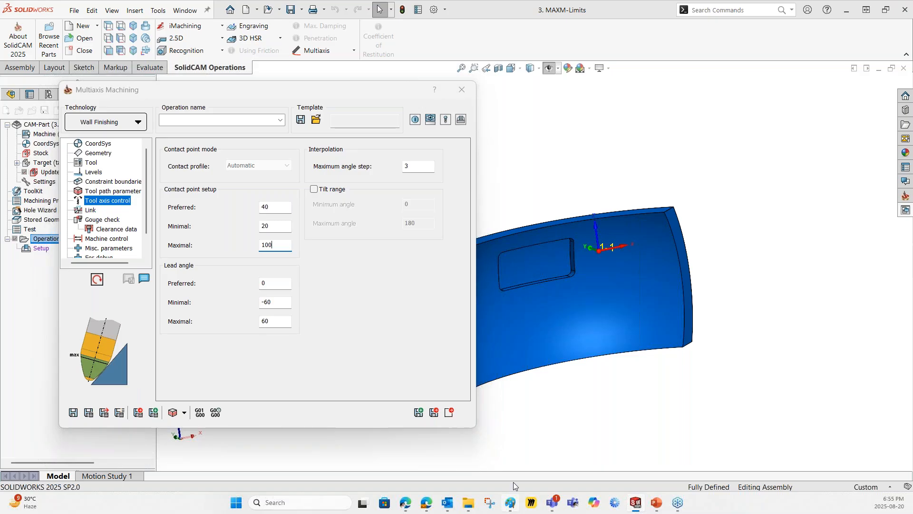
pyautogui.moveTo(443, 251); pyautogui.dragTo(446, 362)
pyautogui.moveTo(498, 243); pyautogui.dragTo(503, 365)
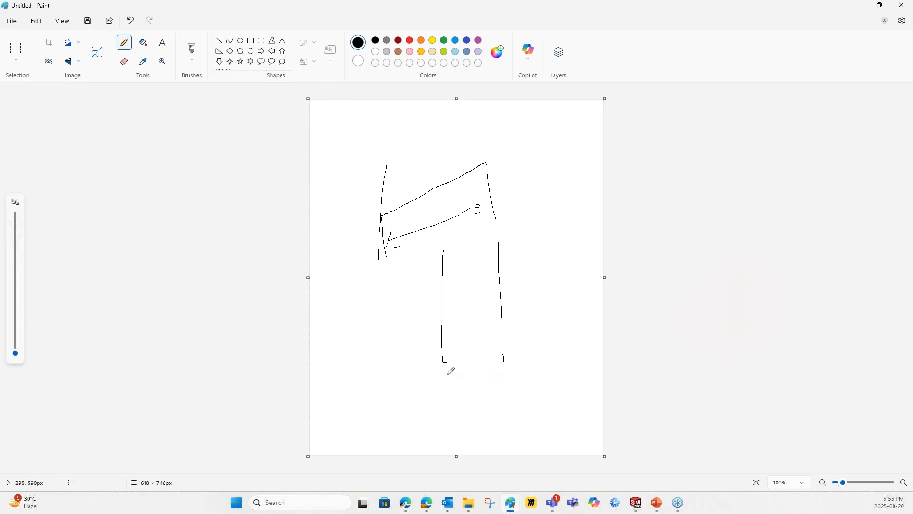
pyautogui.moveTo(445, 365)
pyautogui.mouseDown()
pyautogui.moveTo(486, 384)
pyautogui.moveTo(503, 354)
pyautogui.mouseUp()
pyautogui.moveTo(445, 361); pyautogui.dragTo(503, 357)
# Step: Label the sketched tool's tip 0 and the upper edge of its ball 100 with short leader lines
pyautogui.click(900, 483)
pyautogui.click(900, 483)
pyautogui.click(900, 483)
pyautogui.click(900, 482)
pyautogui.click(900, 482)
pyautogui.click(900, 482)
pyautogui.click(900, 483)
pyautogui.click(900, 482)
pyautogui.scroll(-3, 483, 424)
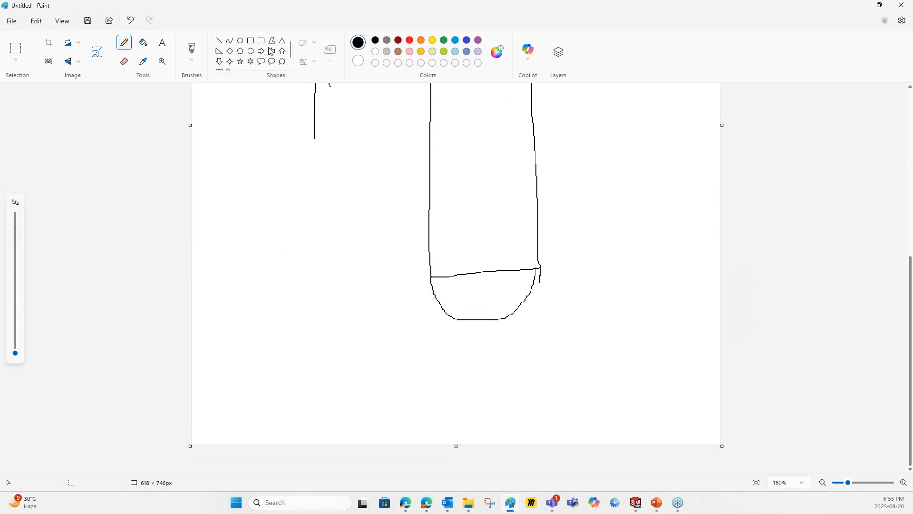
pyautogui.moveTo(478, 320)
pyautogui.mouseDown()
pyautogui.moveTo(484, 352)
pyautogui.moveTo(479, 339)
pyautogui.mouseUp()
pyautogui.moveTo(539, 268)
pyautogui.mouseDown()
pyautogui.moveTo(585, 272)
pyautogui.moveTo(592, 263)
pyautogui.mouseUp()
pyautogui.moveTo(613, 262); pyautogui.dragTo(613, 263)
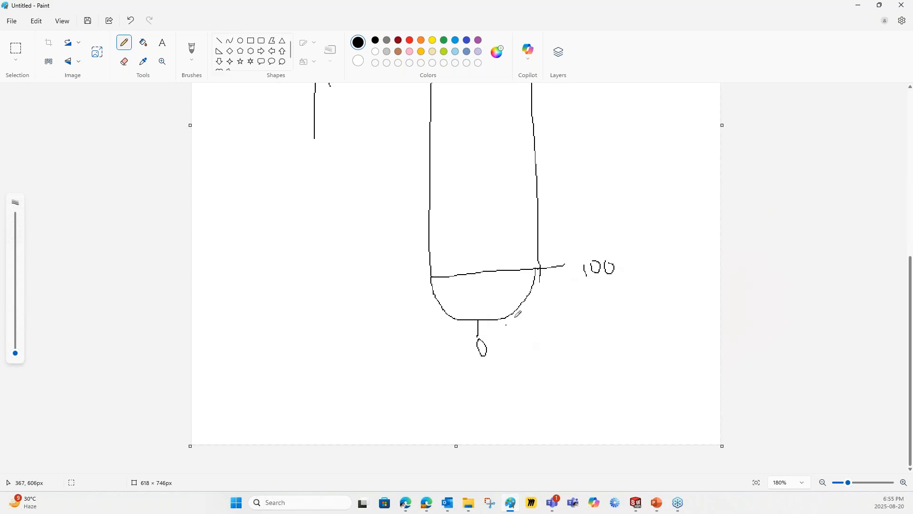
# Step: Draw two leader lines from the curved part of the sketched ball between 0 and 100, and return to the CAM operation
pyautogui.moveTo(518, 302)
pyautogui.mouseDown()
pyautogui.moveTo(571, 346)
pyautogui.moveTo(573, 330)
pyautogui.moveTo(593, 338)
pyautogui.moveTo(586, 346)
pyautogui.mouseUp()
pyautogui.moveTo(492, 320)
pyautogui.mouseDown()
pyautogui.moveTo(495, 339)
pyautogui.moveTo(510, 335)
pyautogui.mouseUp()
pyautogui.click(859, 9)
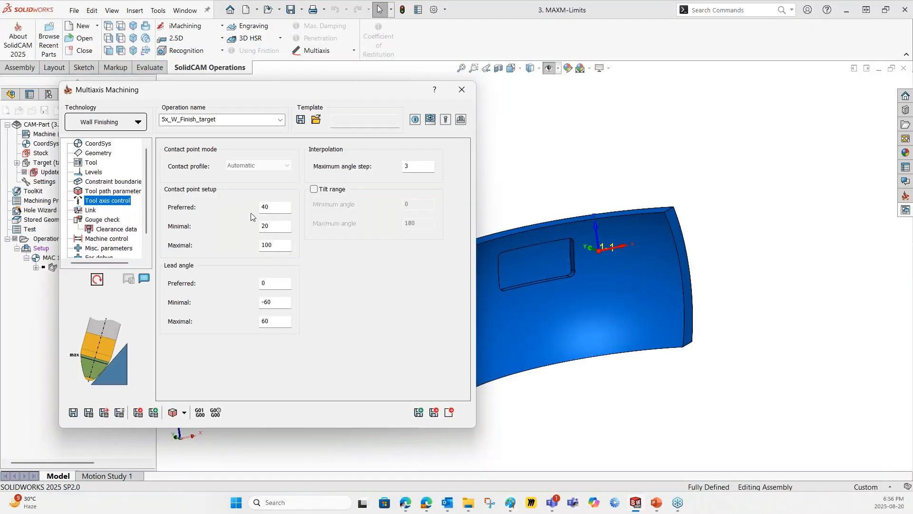
# Step: Save and calculate the operation, and examine the tool path along the pocket walls
pyautogui.moveTo(185, 89); pyautogui.dragTo(188, 101)
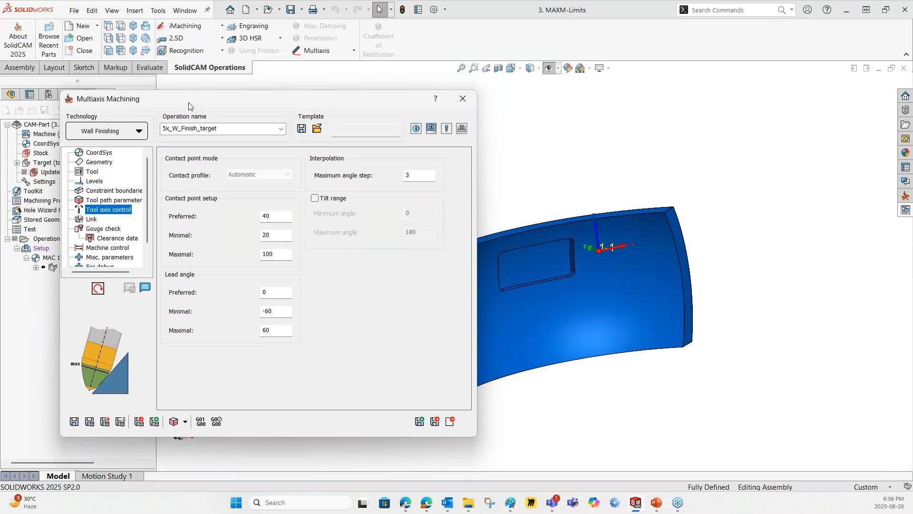
pyautogui.click(90, 423)
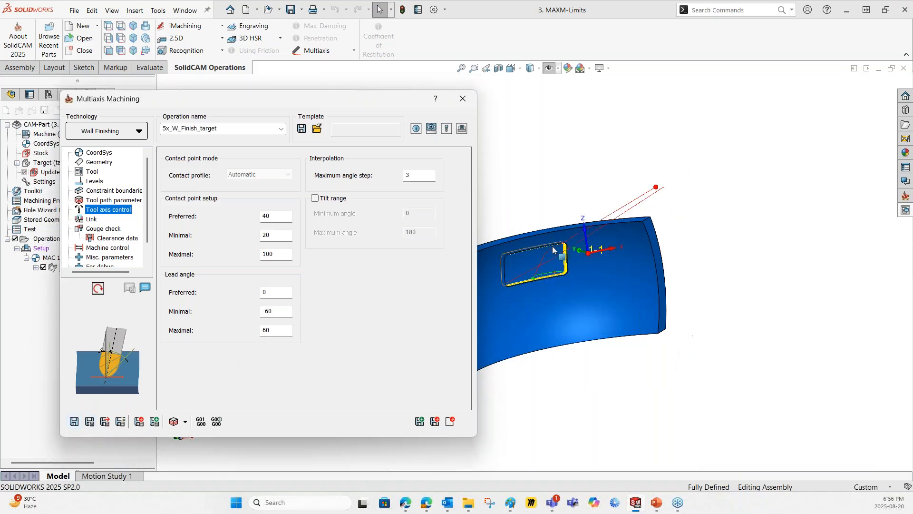
pyautogui.moveTo(516, 270); pyautogui.dragTo(527, 319, button='middle')
pyautogui.scroll(-6, 543, 281)
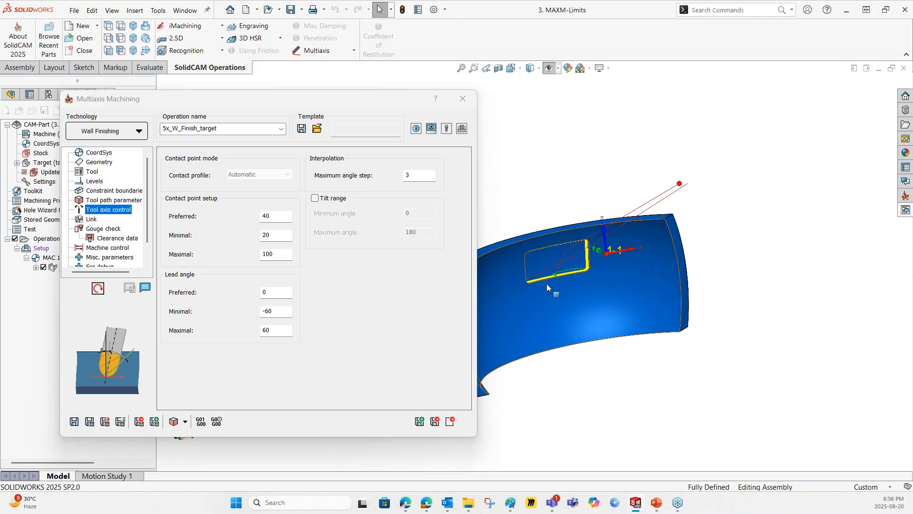
pyautogui.scroll(-5, 585, 237)
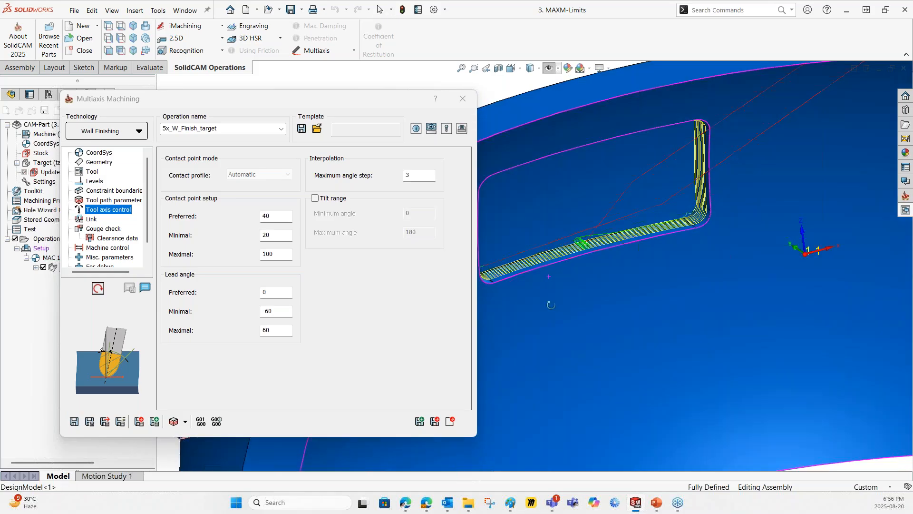
pyautogui.scroll(10, 585, 239)
# Step: Start the machine simulation of the operation, accepting the updated stock error and continuing despite the exceeded A-axis limit
pyautogui.click(173, 421)
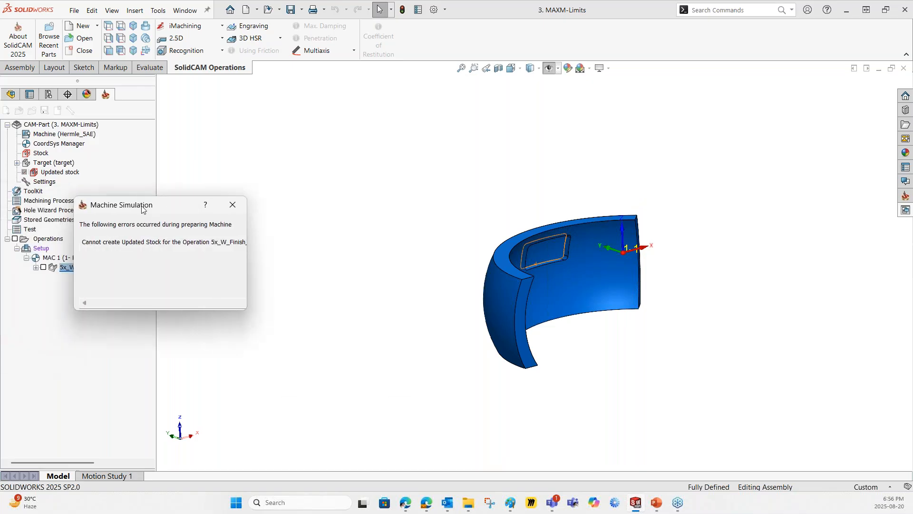
pyautogui.click(431, 349)
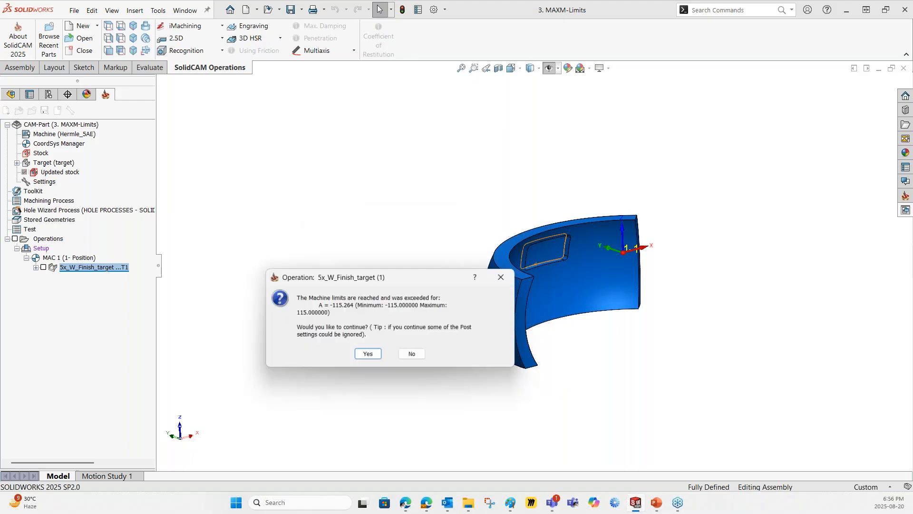
pyautogui.moveTo(404, 275); pyautogui.dragTo(353, 215)
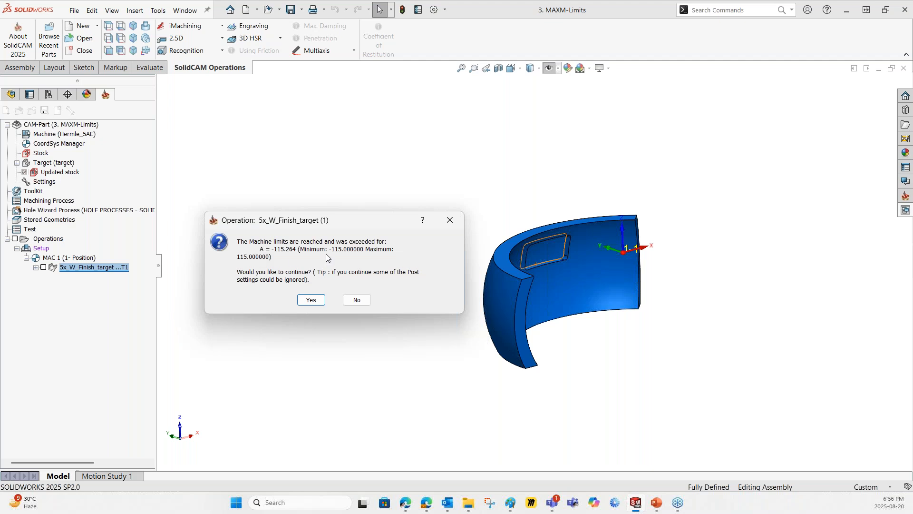
pyautogui.moveTo(271, 220); pyautogui.dragTo(276, 220)
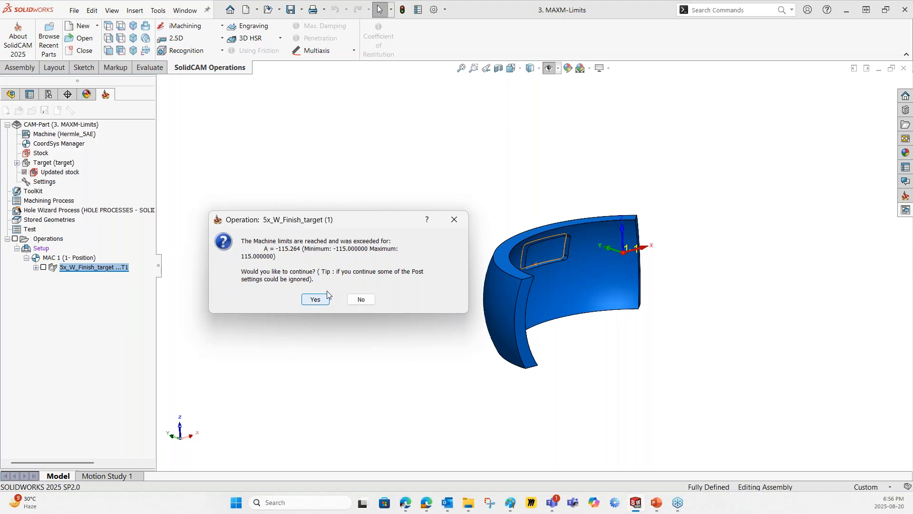
pyautogui.moveTo(323, 219); pyautogui.dragTo(314, 215)
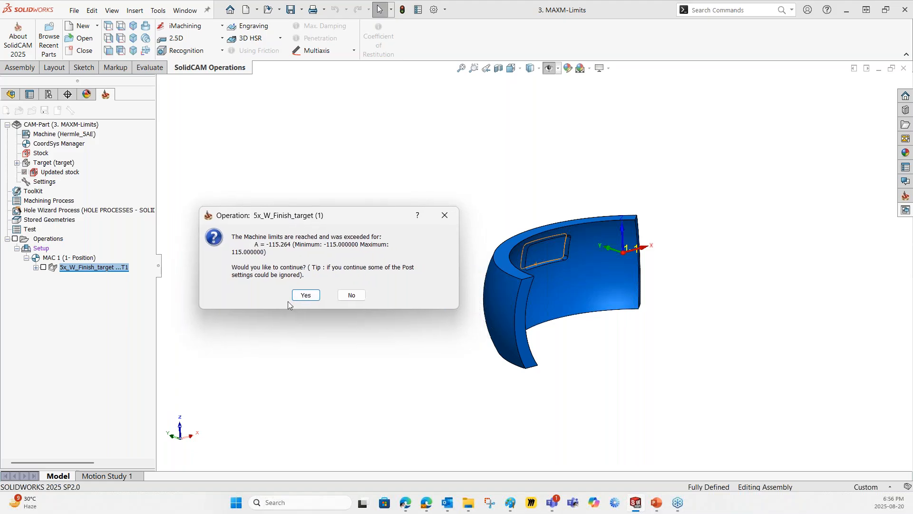
pyautogui.click(305, 294)
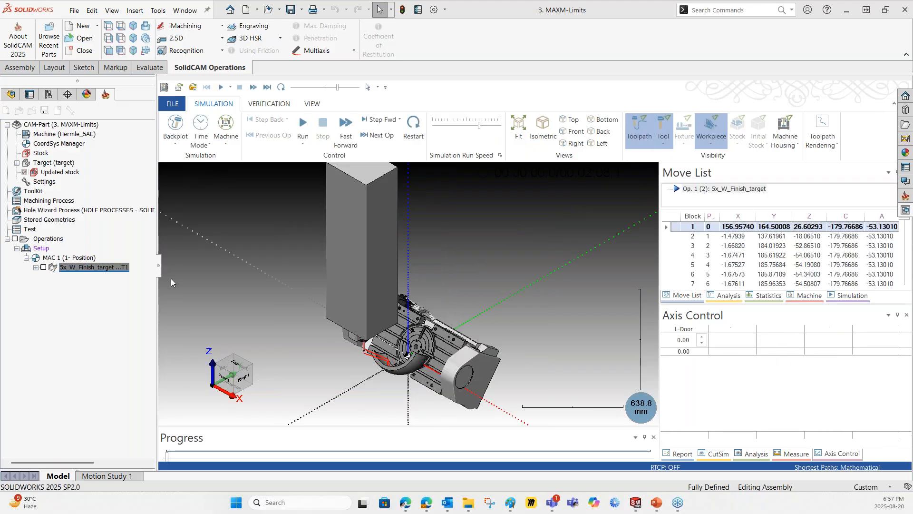
# Step: Render the tool path in Follow mode, reduce the simulation speed and run the machine simulation
pyautogui.scroll(4, 395, 382)
pyautogui.click(821, 138)
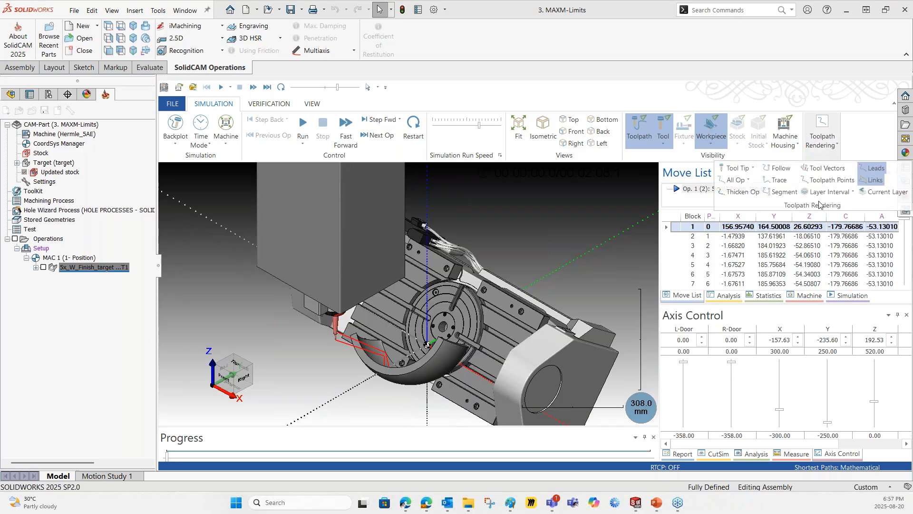
pyautogui.click(777, 171)
pyautogui.click(470, 125)
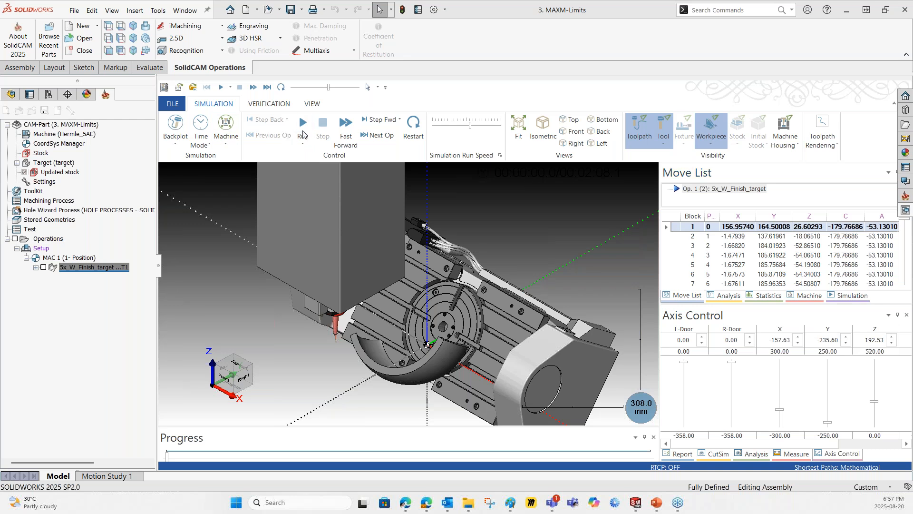
pyautogui.click(303, 134)
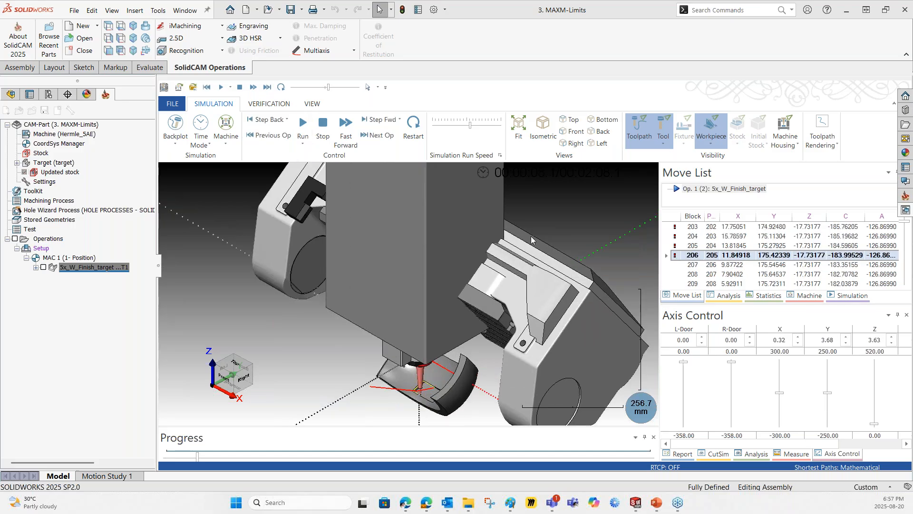
# Step: Examine the machine table and tool position at the stopped move, and exit the simulation
pyautogui.moveTo(545, 212); pyautogui.dragTo(481, 274, button='middle')
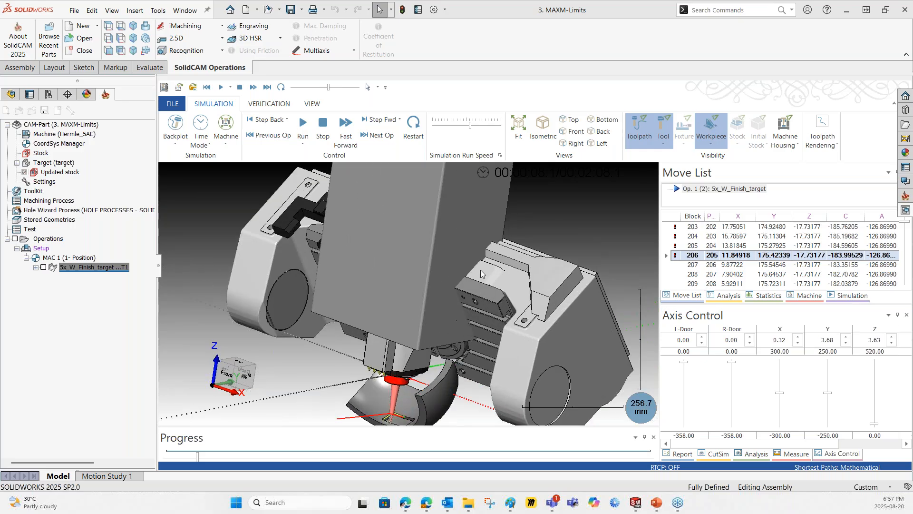
pyautogui.scroll(-1, 517, 199)
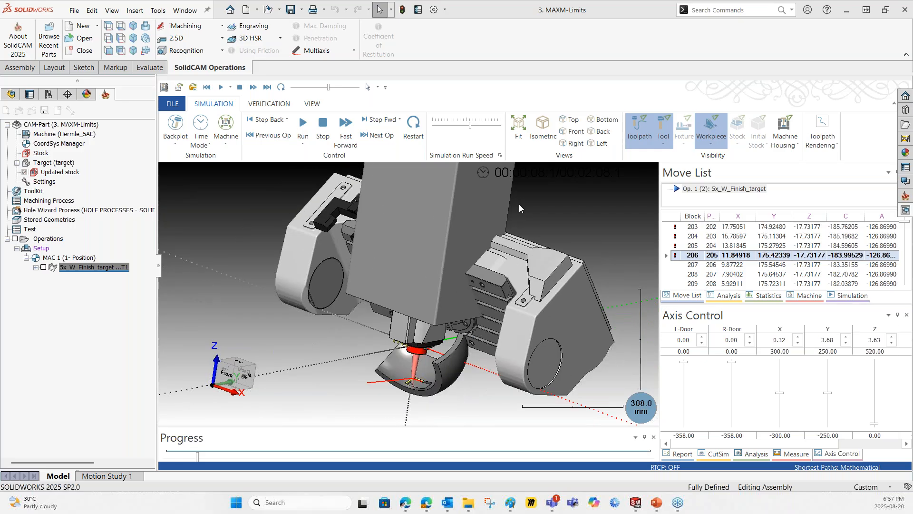
pyautogui.moveTo(532, 223)
pyautogui.mouseDown(button='middle')
pyautogui.moveTo(540, 209)
pyautogui.moveTo(561, 224)
pyautogui.moveTo(538, 222)
pyautogui.mouseUp(button='middle')
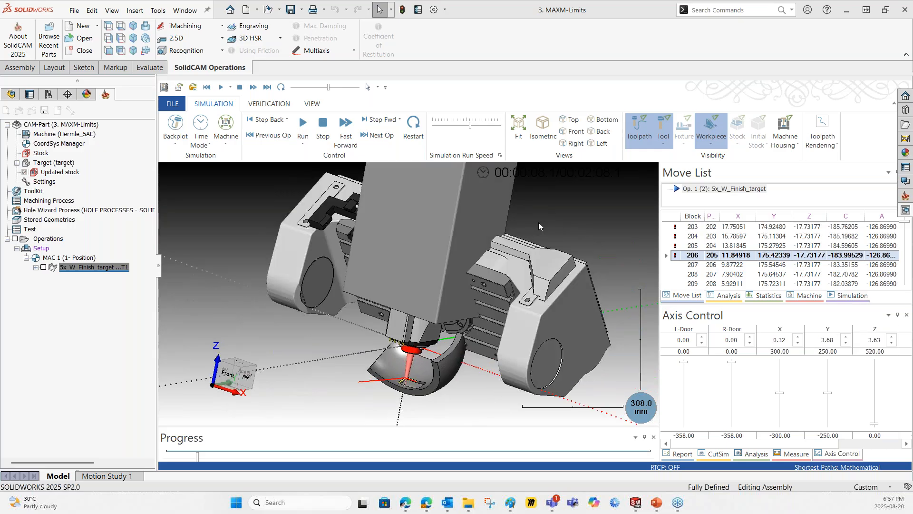
pyautogui.press('Escape')
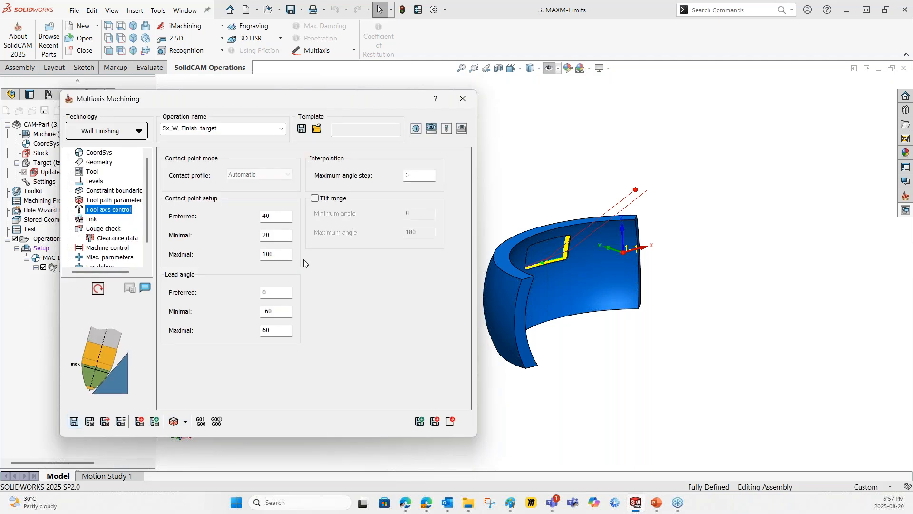
# Step: Enable the tilt range with a maximum angle of 100, and save and calculate the operation
pyautogui.click(315, 198)
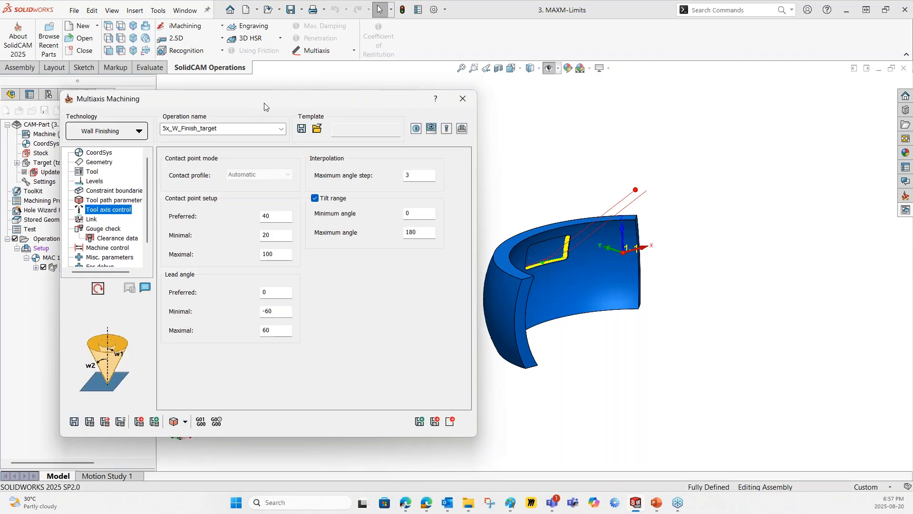
pyautogui.moveTo(265, 107); pyautogui.dragTo(292, 110)
pyautogui.doubleClick(446, 235)
pyautogui.write('100')
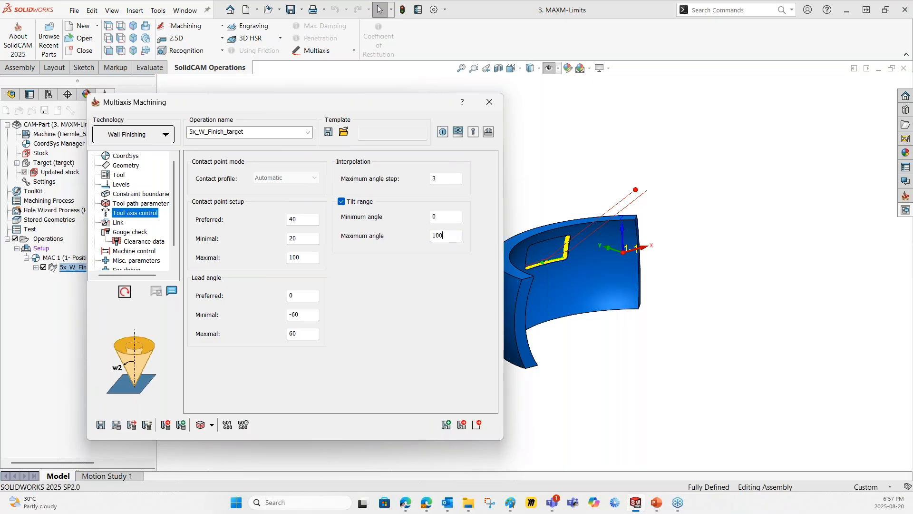
pyautogui.click(101, 424)
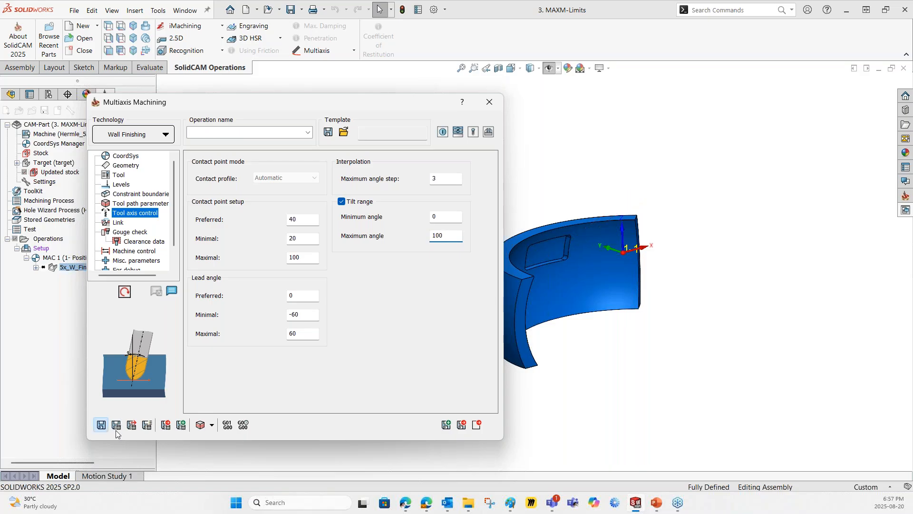
pyautogui.click(116, 427)
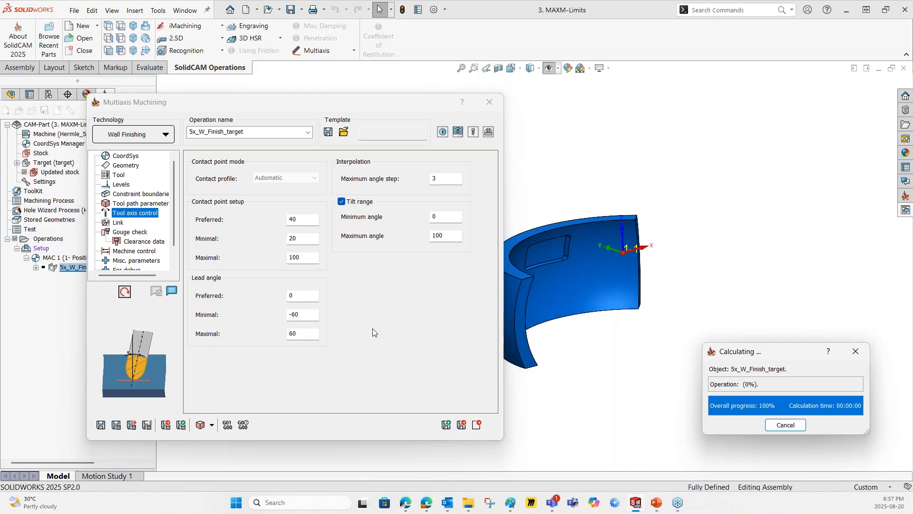
# Step: Start the machine simulation of the operation, accepting the updated stock error, then run it and pause partway through the tool path
pyautogui.click(200, 428)
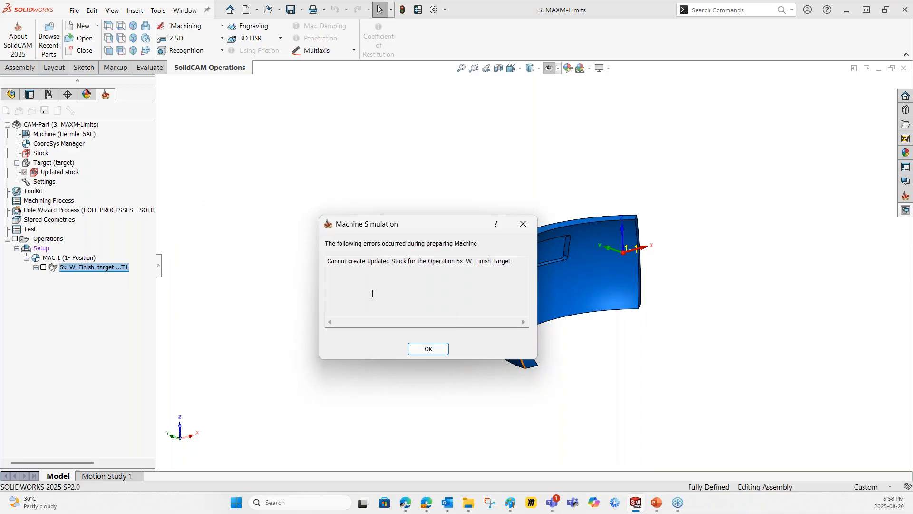
pyautogui.click(428, 349)
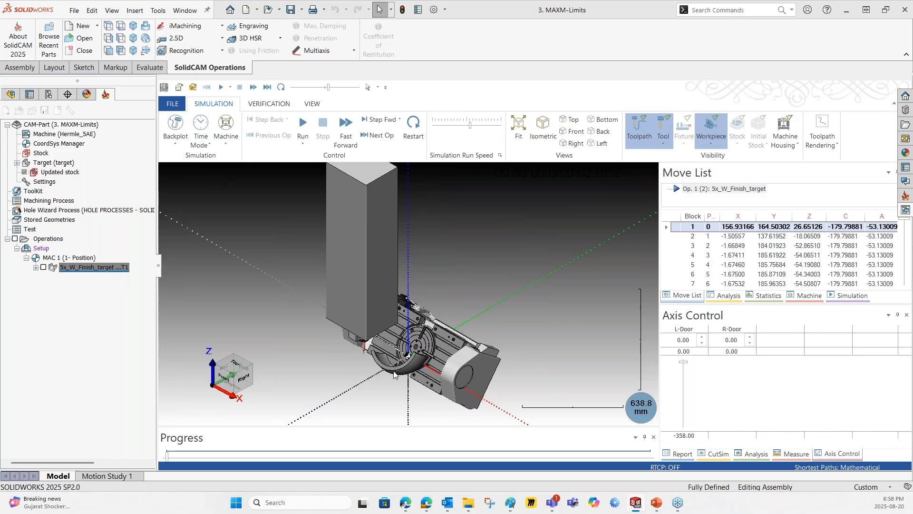
pyautogui.scroll(1, 397, 345)
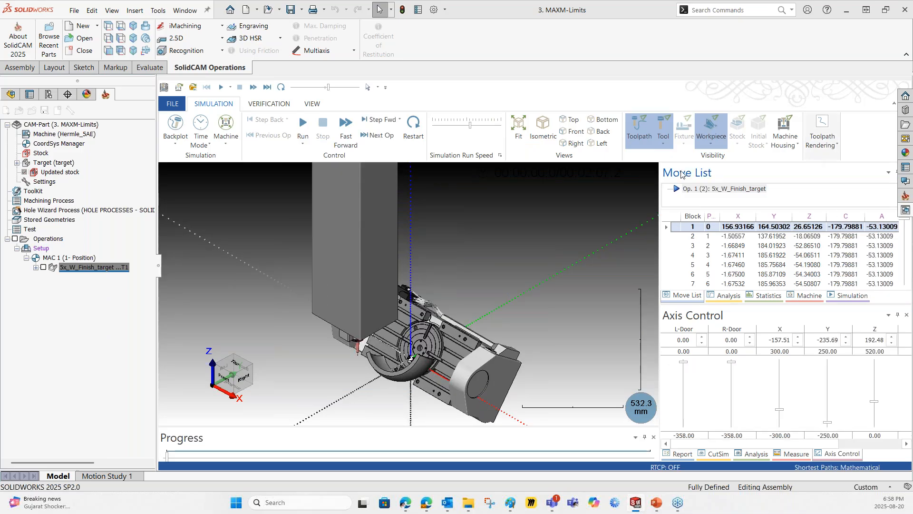
pyautogui.click(303, 124)
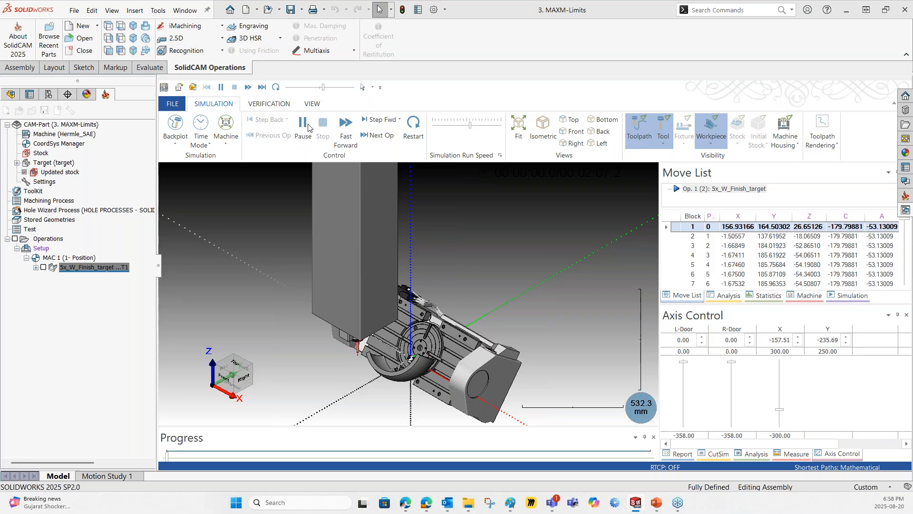
pyautogui.scroll(1, 434, 396)
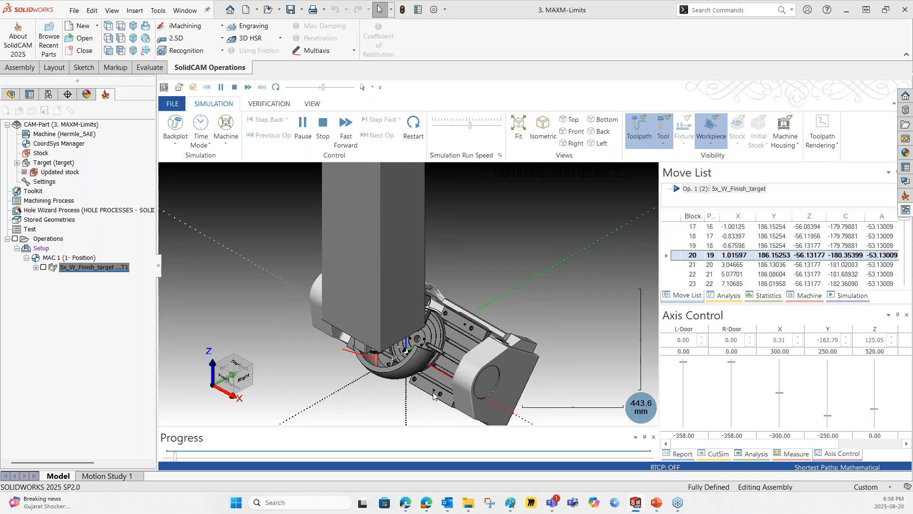
pyautogui.click(303, 126)
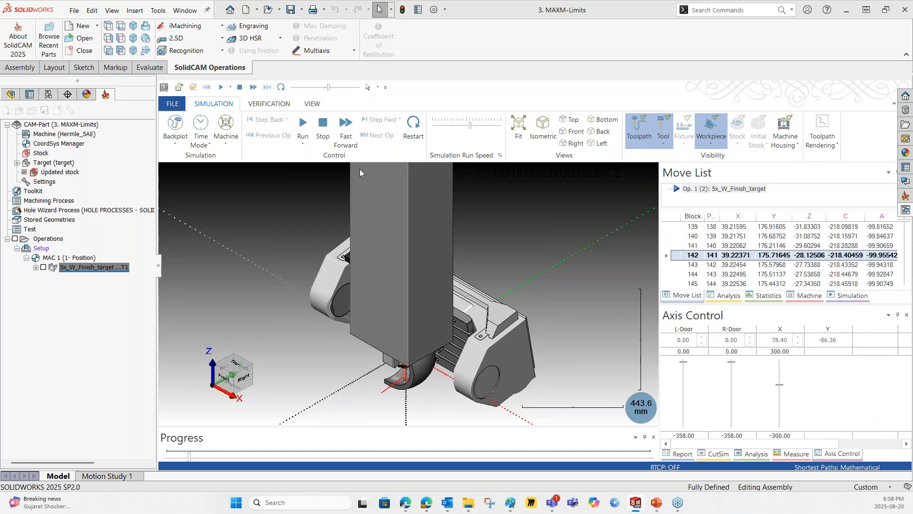
# Step: Examine the tilted table and tool from the machine's side, resuming the simulation and pausing it again further along the tool path
pyautogui.scroll(2, 462, 294)
pyautogui.moveTo(461, 294); pyautogui.dragTo(364, 287, button='middle')
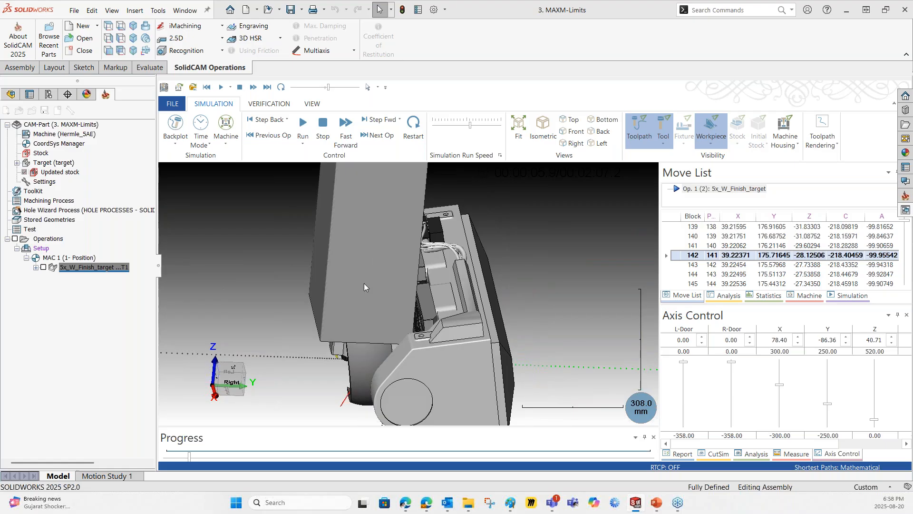
pyautogui.moveTo(430, 318)
pyautogui.mouseDown(button='middle')
pyautogui.moveTo(419, 313)
pyautogui.moveTo(439, 317)
pyautogui.mouseUp(button='middle')
pyautogui.click(302, 126)
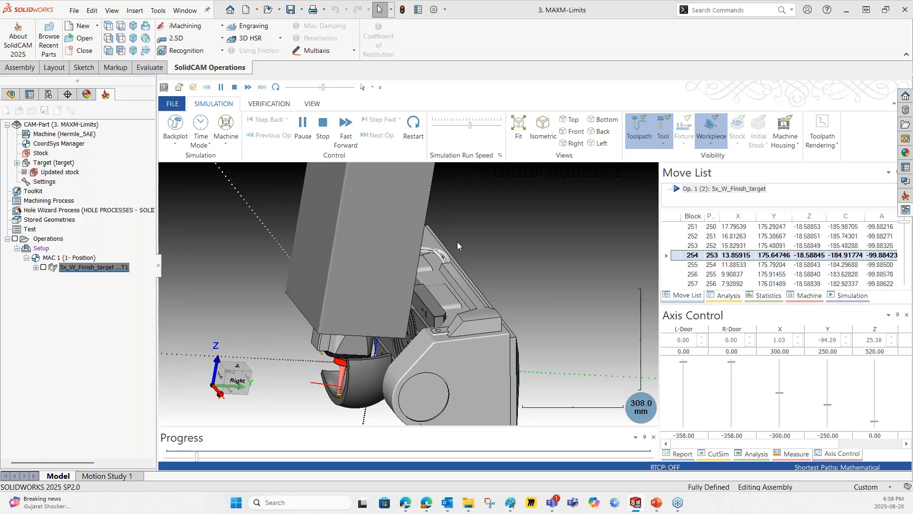
pyautogui.click(305, 128)
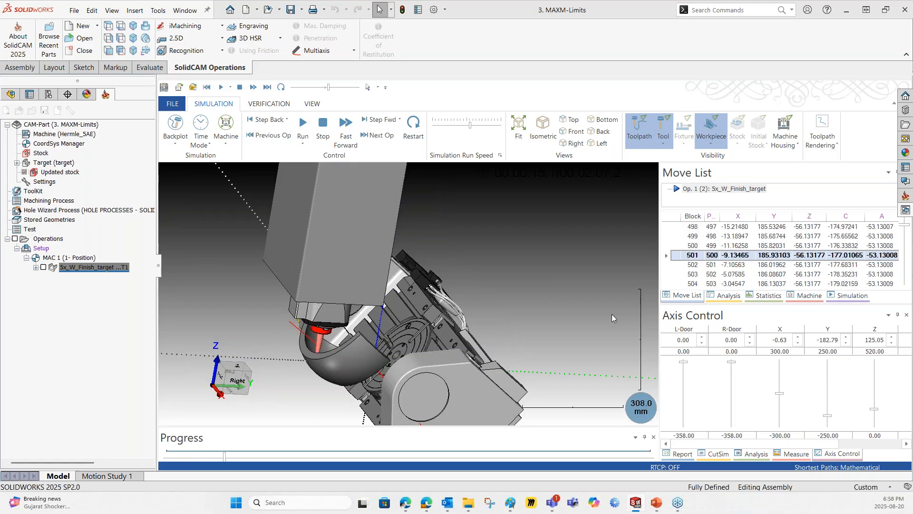
# Step: Exit the machine simulation and close the wall finishing operation
pyautogui.press('Escape')
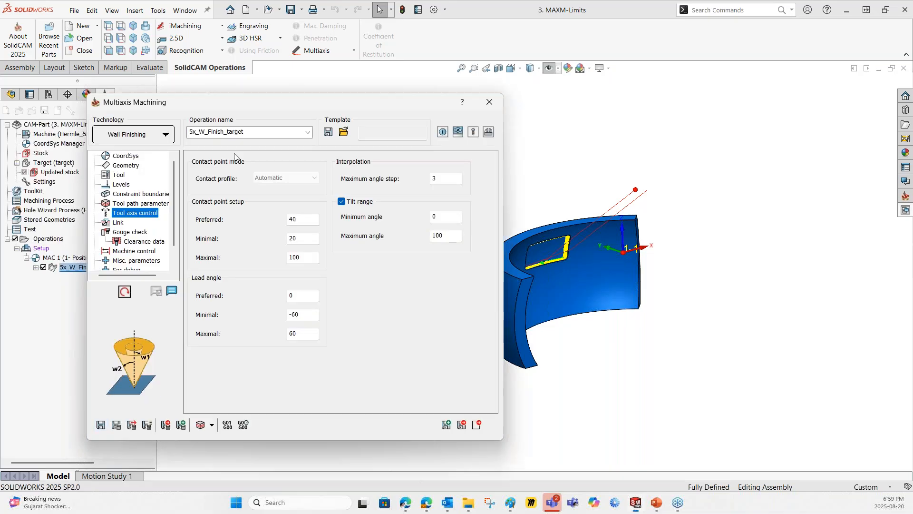
pyautogui.moveTo(192, 105); pyautogui.dragTo(238, 102)
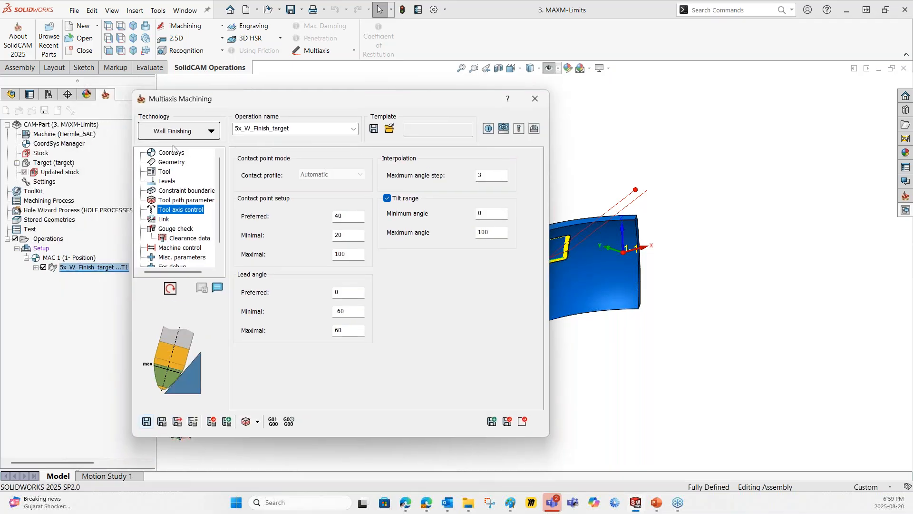
pyautogui.click(542, 101)
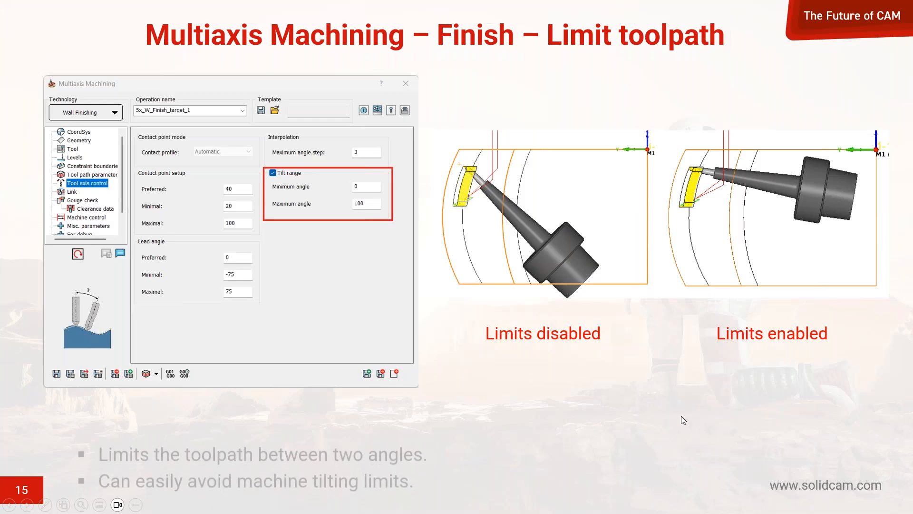
pyautogui.press('Right')
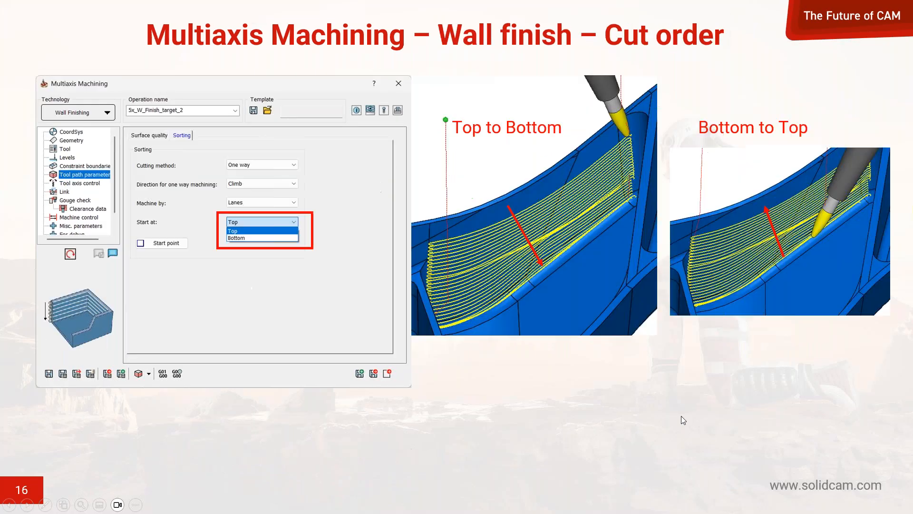
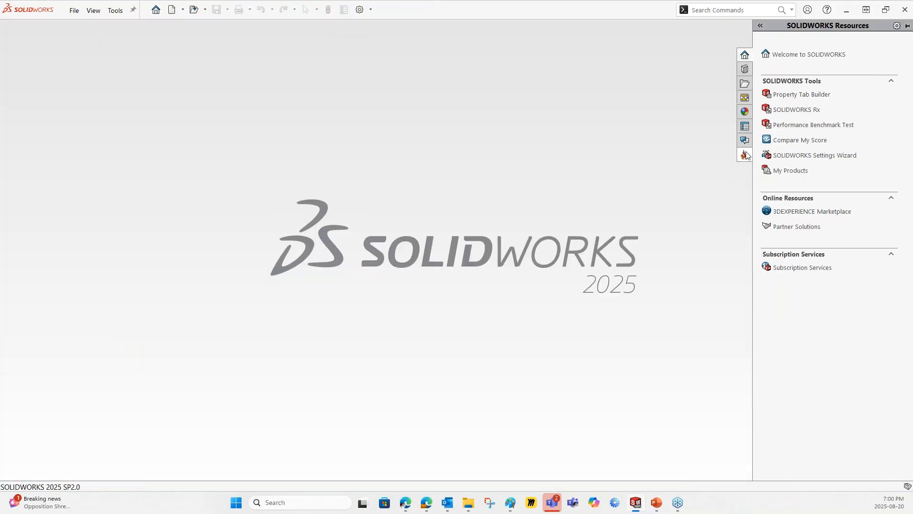
# Step: Open the CAM-part 4. MAXM-Cutorder and add a multiaxis Wall Finishing operation to it
pyautogui.click(745, 154)
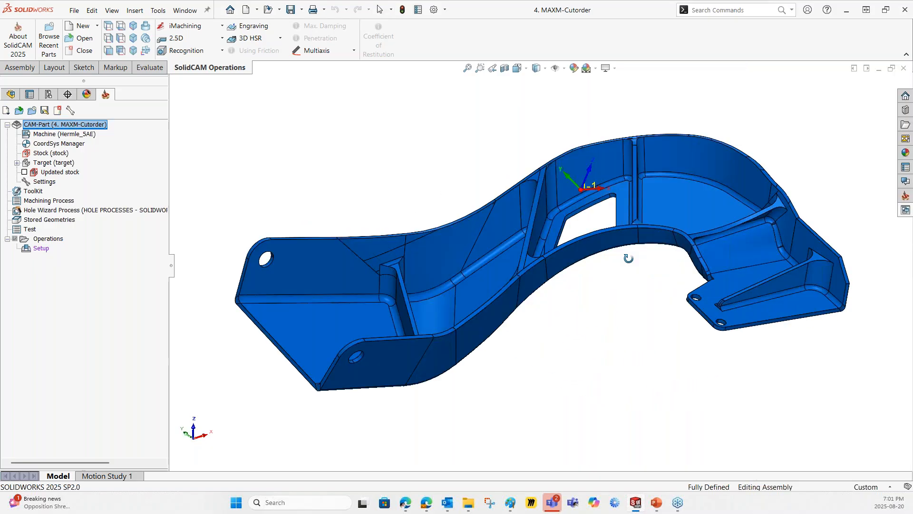
pyautogui.rightClick(43, 238)
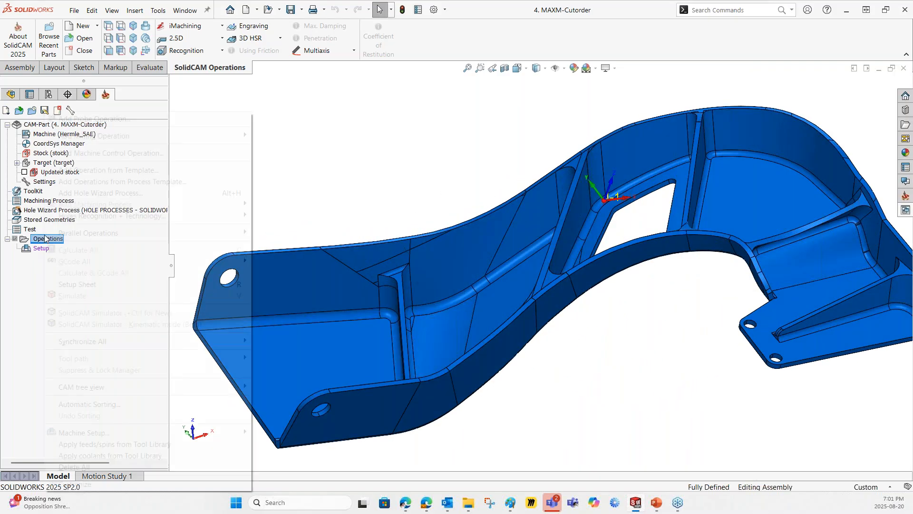
pyautogui.moveTo(142, 135)
pyautogui.click(332, 463)
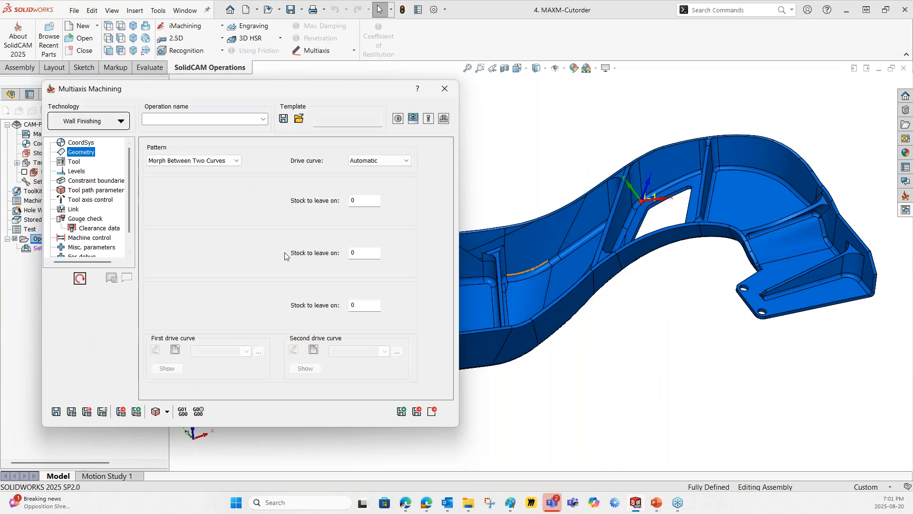
# Step: Define the floor surfaces from the two adjoining floor faces of the curved pocket between the ribs, using CAD selection
pyautogui.click(177, 250)
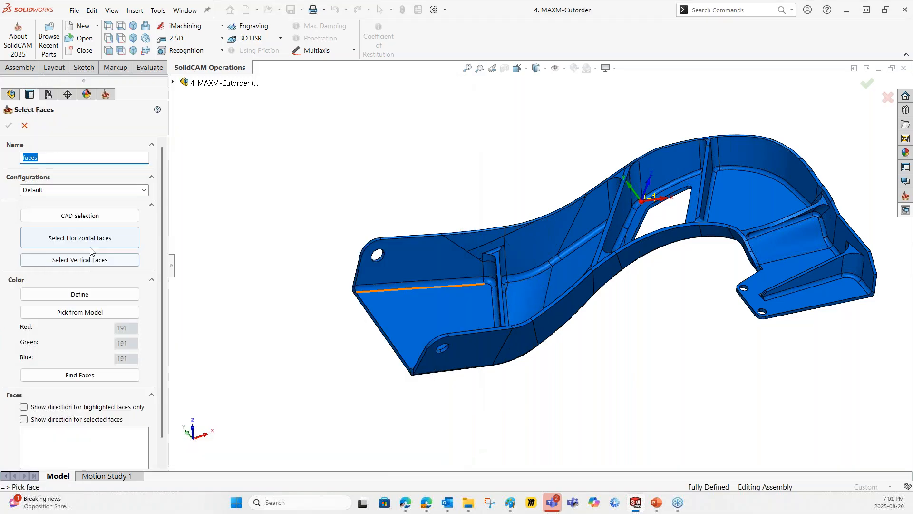
pyautogui.click(91, 246)
pyautogui.scroll(-3, 532, 280)
pyautogui.scroll(-2, 575, 288)
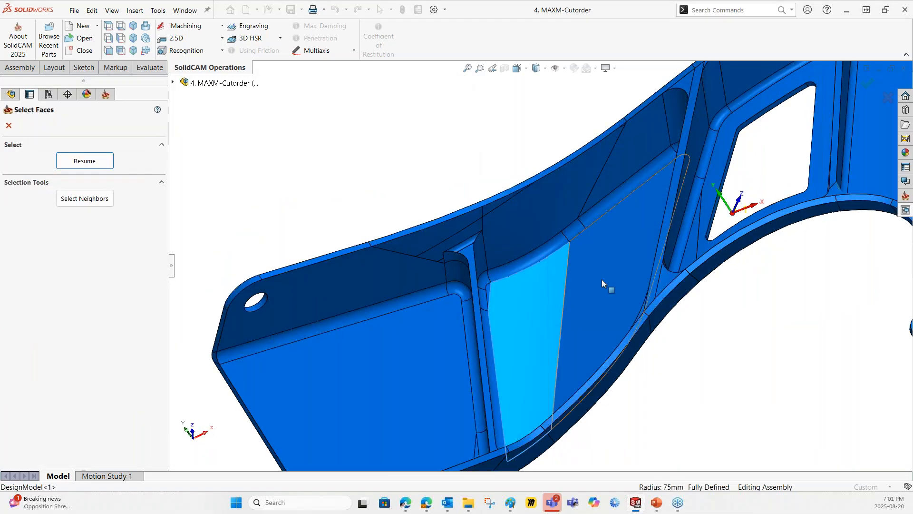
pyautogui.click(602, 278)
pyautogui.scroll(-5, 514, 301)
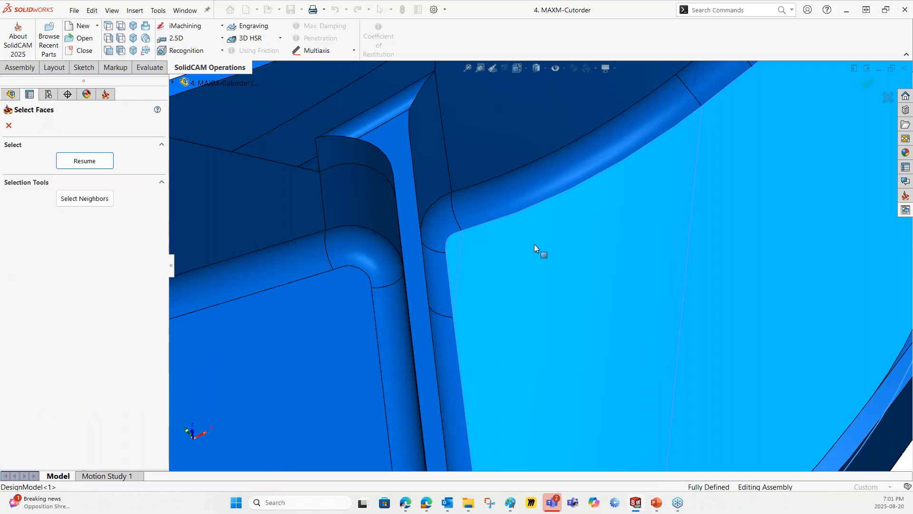
pyautogui.scroll(5, 535, 244)
pyautogui.moveTo(668, 259)
pyautogui.mouseDown(button='middle')
pyautogui.moveTo(678, 342)
pyautogui.moveTo(654, 267)
pyautogui.mouseUp(button='middle')
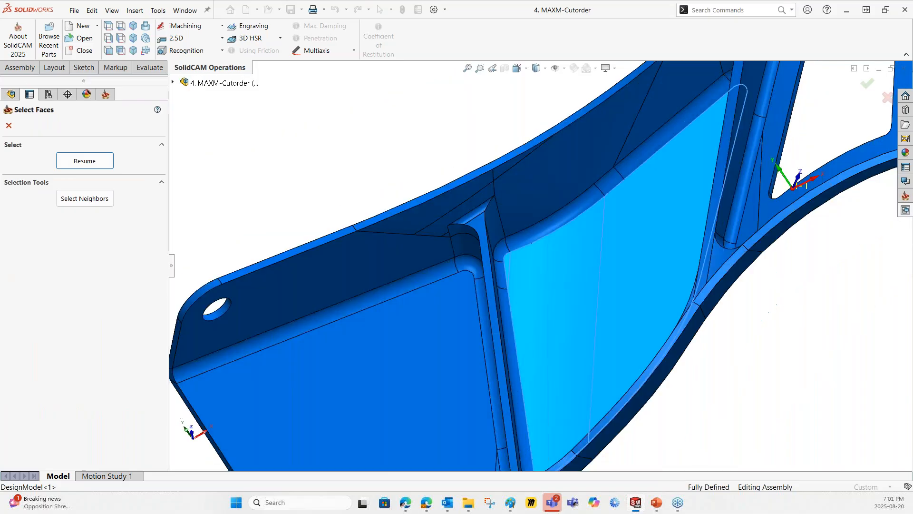
pyautogui.scroll(2, 556, 228)
pyautogui.click(82, 163)
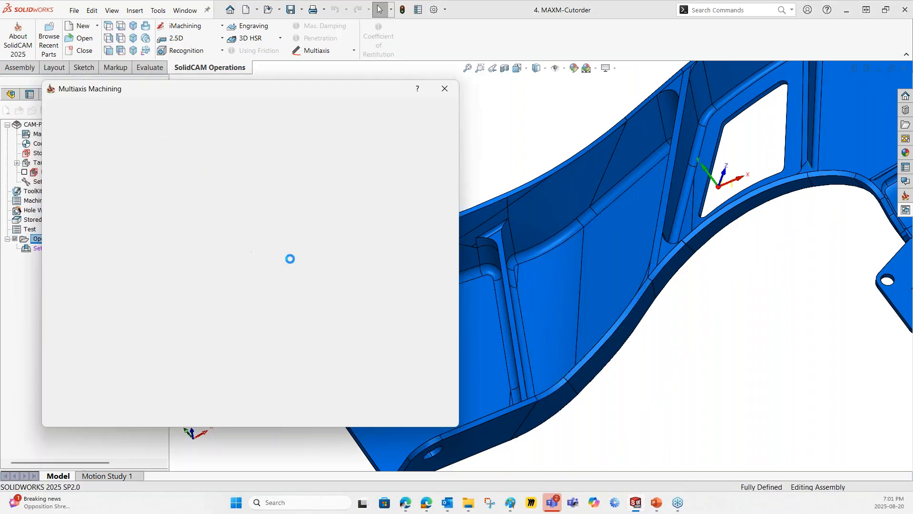
# Step: Define the wall surfaces from the pocket's outer wall faces between the ribs, including the small sliver face at the upper edge
pyautogui.click(181, 304)
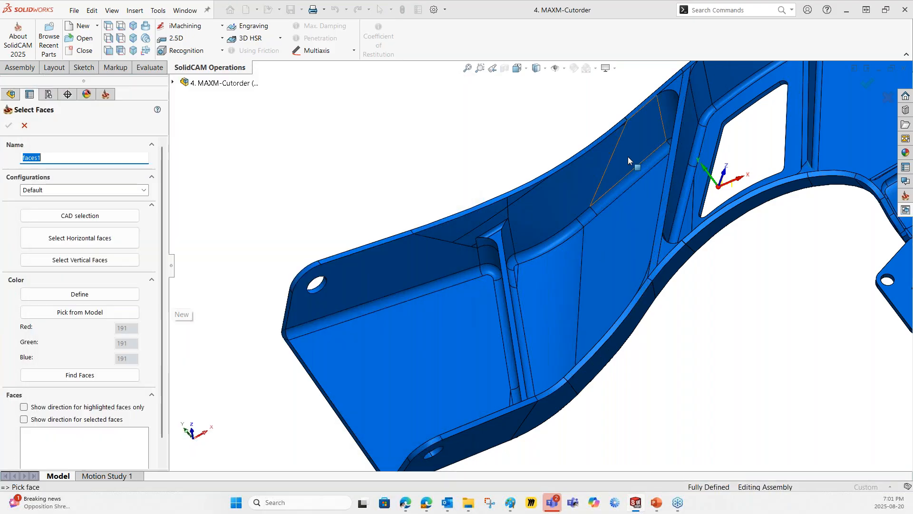
pyautogui.scroll(-4, 628, 156)
pyautogui.scroll(-2, 520, 218)
pyautogui.click(376, 251)
pyautogui.click(393, 302)
pyautogui.scroll(2, 639, 196)
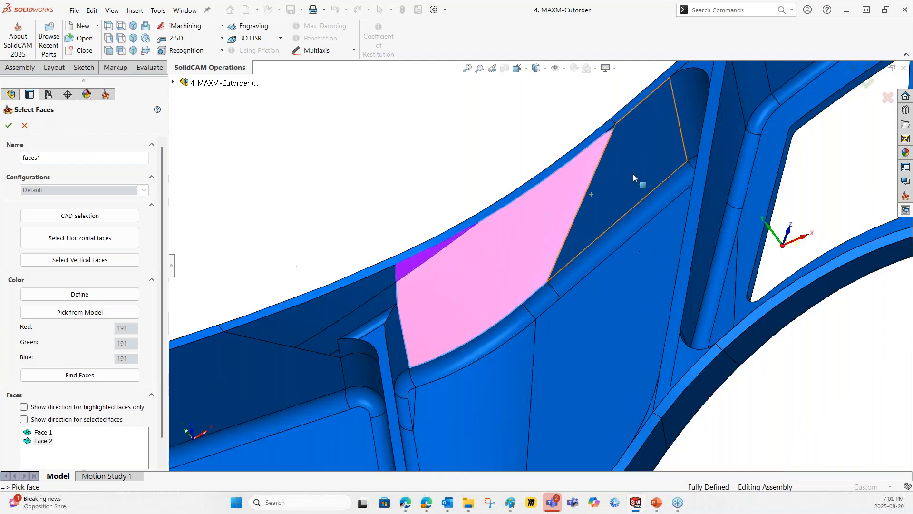
pyautogui.click(633, 177)
pyautogui.click(665, 112)
pyautogui.scroll(-4, 561, 210)
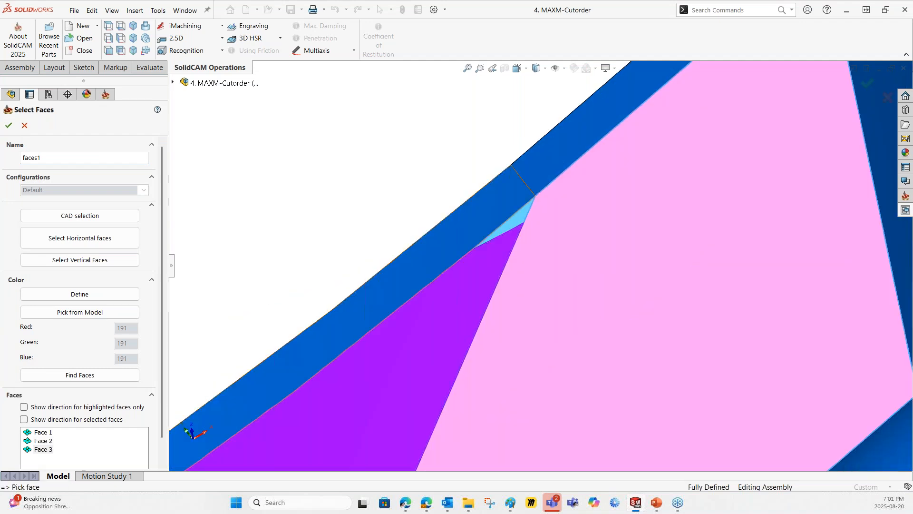
pyautogui.click(96, 220)
pyautogui.click(8, 125)
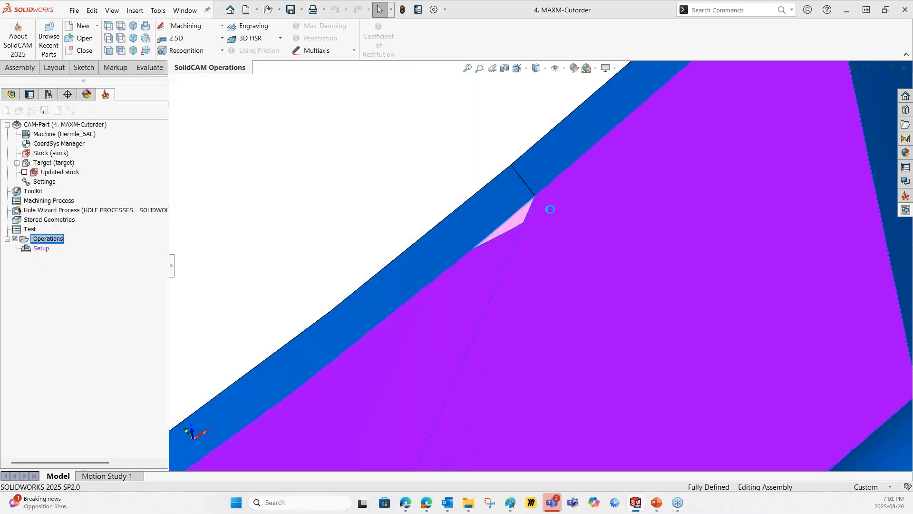
# Step: Assign a milling tool with its holder to the wall finishing operation
pyautogui.scroll(10, 569, 212)
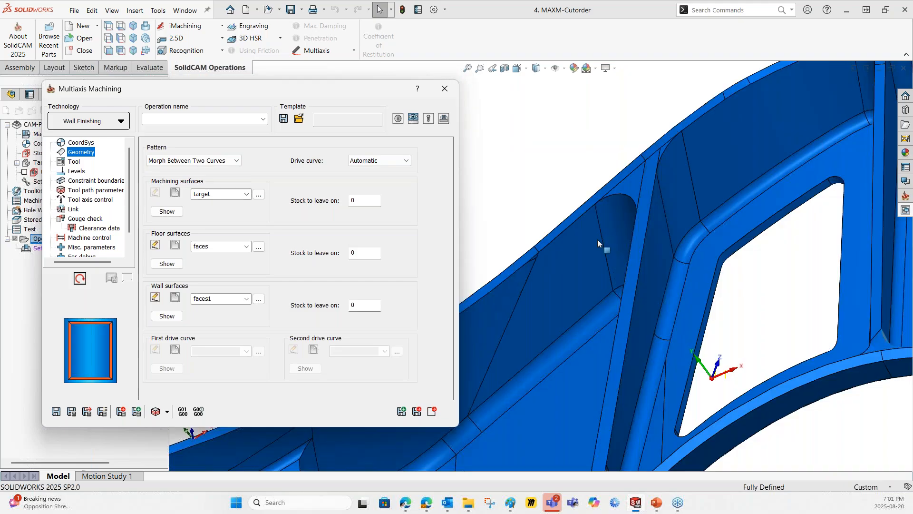
pyautogui.scroll(-1, 484, 304)
pyautogui.scroll(-5, 483, 307)
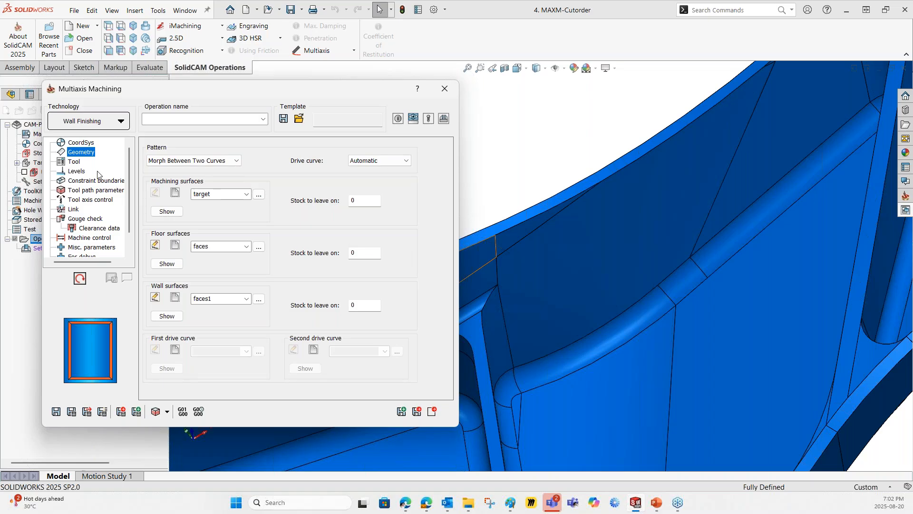
pyautogui.click(75, 162)
pyautogui.moveTo(167, 93); pyautogui.dragTo(212, 95)
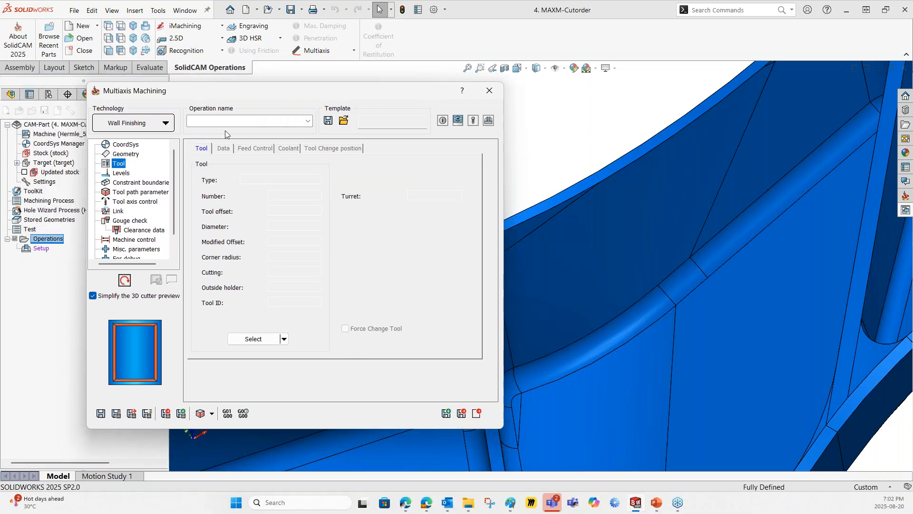
pyautogui.click(284, 339)
pyautogui.click(281, 354)
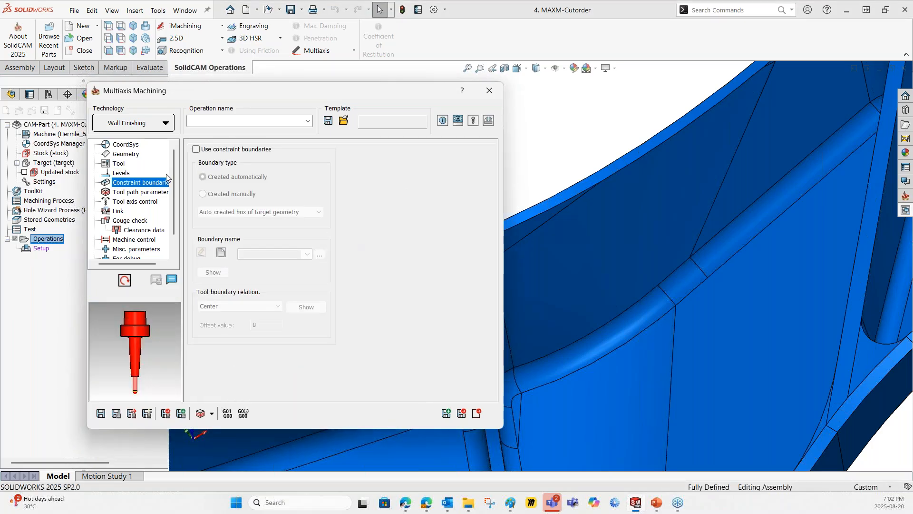
# Step: Set the maximum stepdown to 5, save and calculate the operation, and view the resulting wall tool path
pyautogui.click(137, 192)
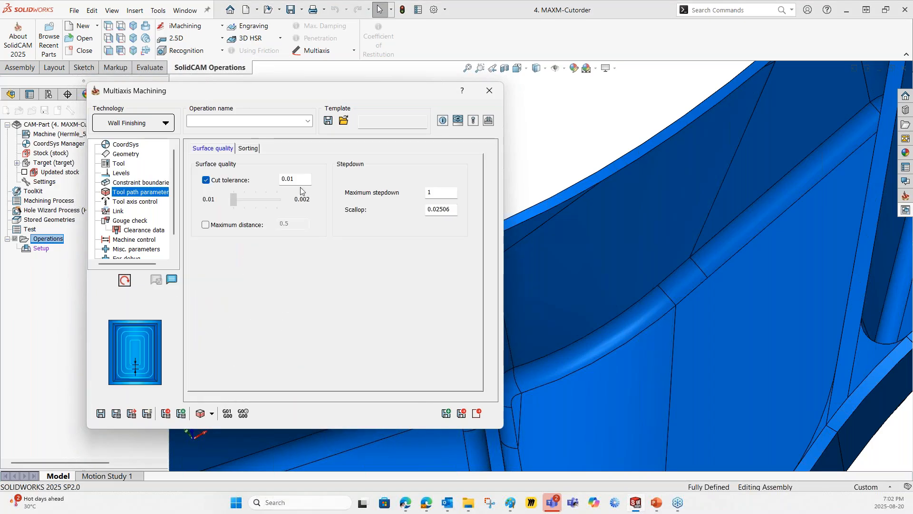
pyautogui.click(450, 192)
pyautogui.write('5')
pyautogui.moveTo(192, 97); pyautogui.dragTo(153, 98)
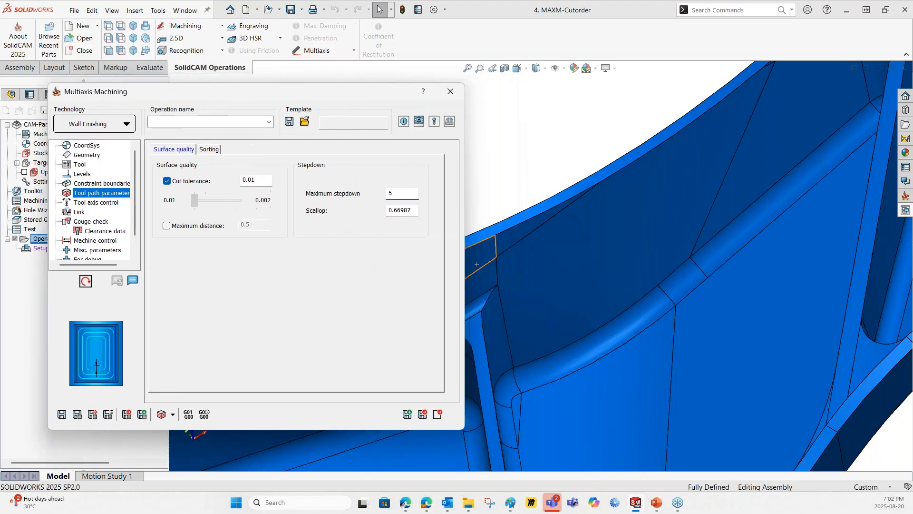
pyautogui.click(63, 415)
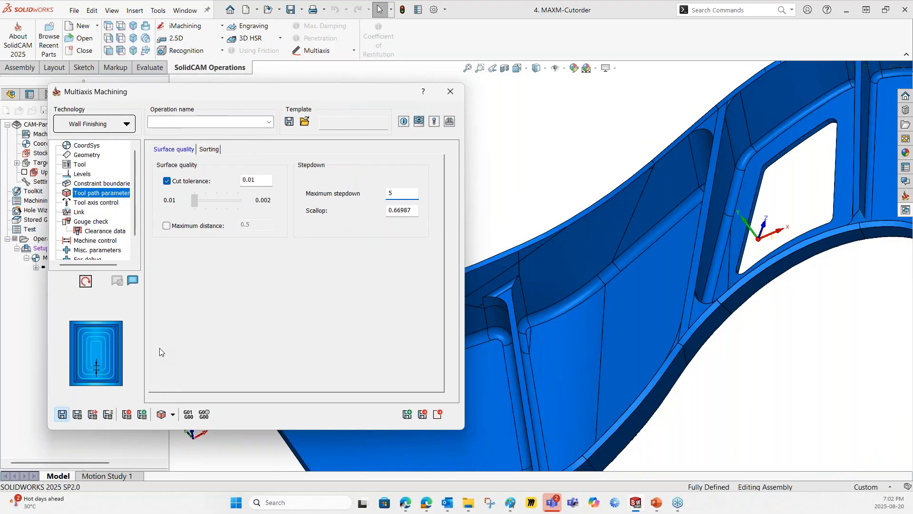
pyautogui.click(76, 414)
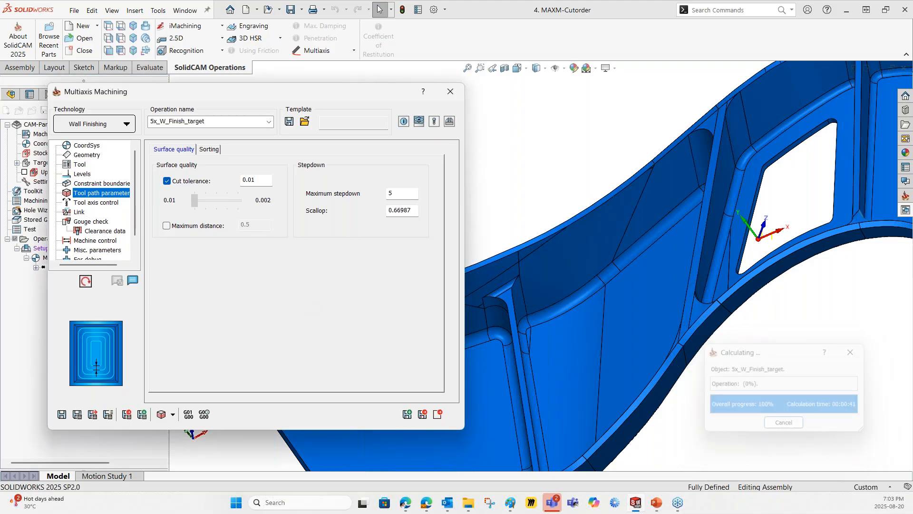
pyautogui.scroll(2, 575, 268)
pyautogui.scroll(3, 575, 268)
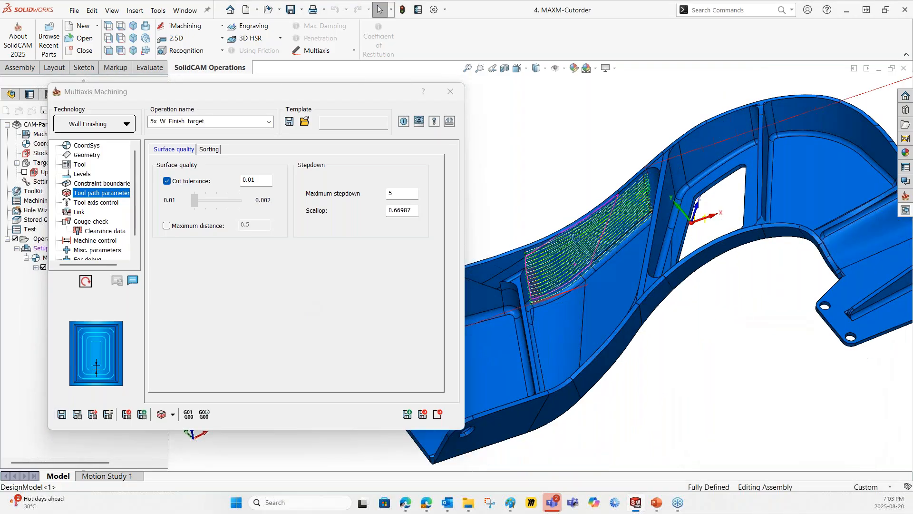
# Step: Simulate the wall finishing tool path to examine the cut order when machining starts at the top
pyautogui.click(161, 415)
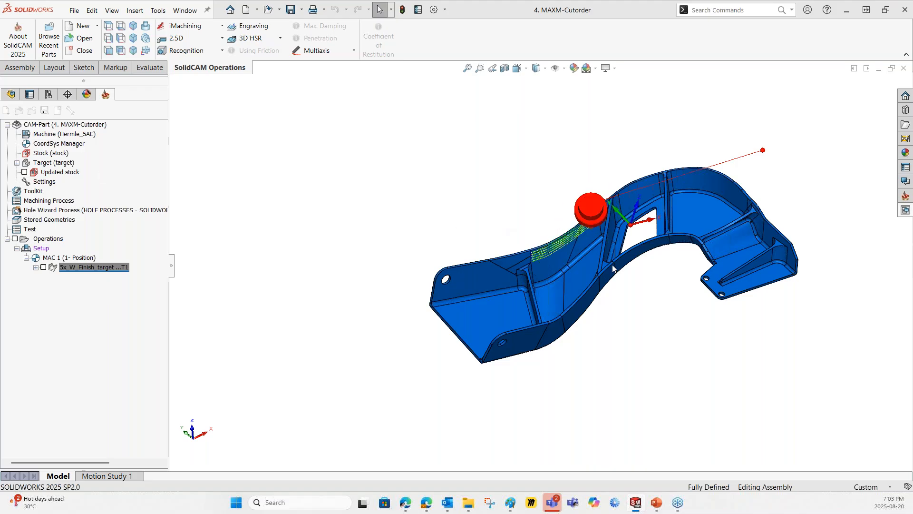
pyautogui.scroll(-5, 606, 241)
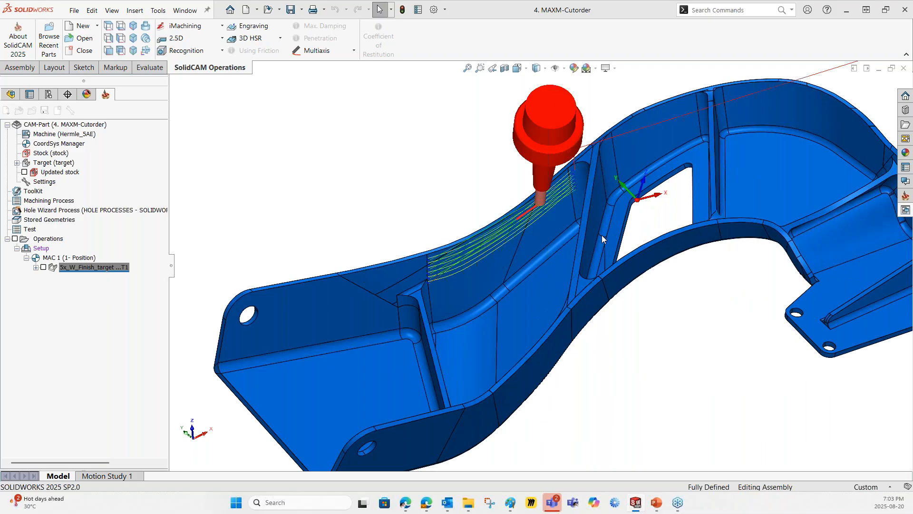
pyautogui.scroll(-2, 601, 235)
pyautogui.scroll(4, 599, 213)
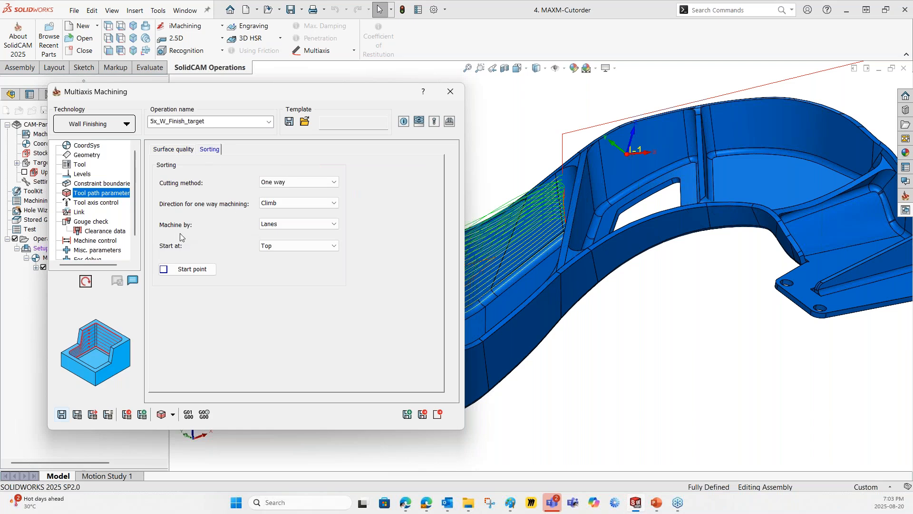
# Step: Set the wall finishing sorting to start at Bottom, and save and calculate the operation
pyautogui.click(328, 246)
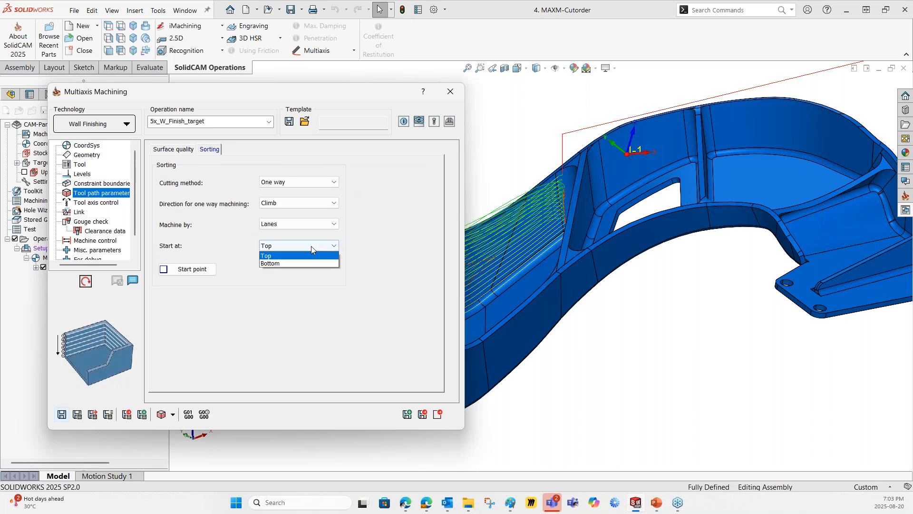
pyautogui.click(295, 261)
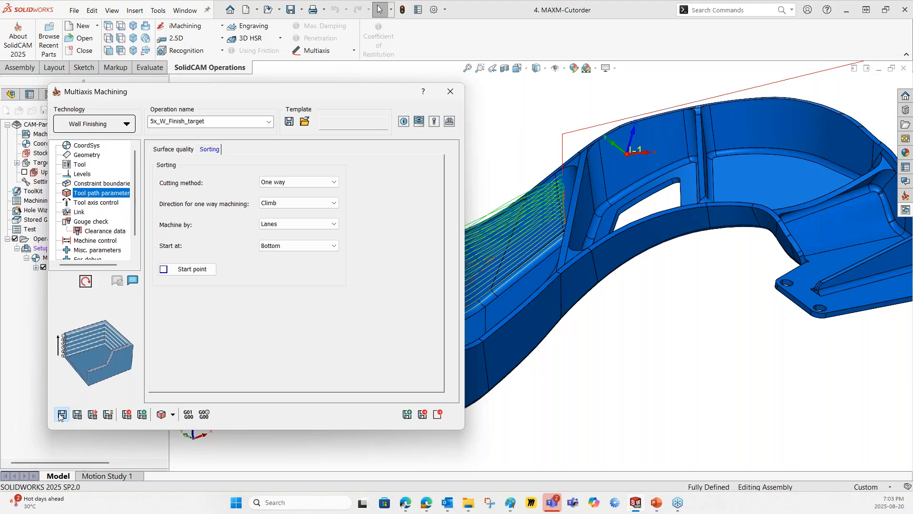
pyautogui.click(77, 414)
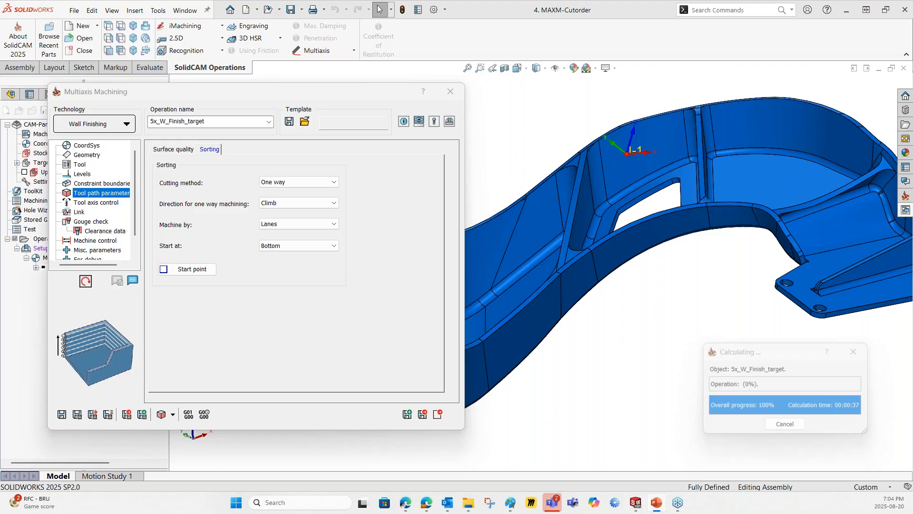
# Step: Simulate the recalculated wall tool path to examine its cut order, and close the operation
pyautogui.click(160, 415)
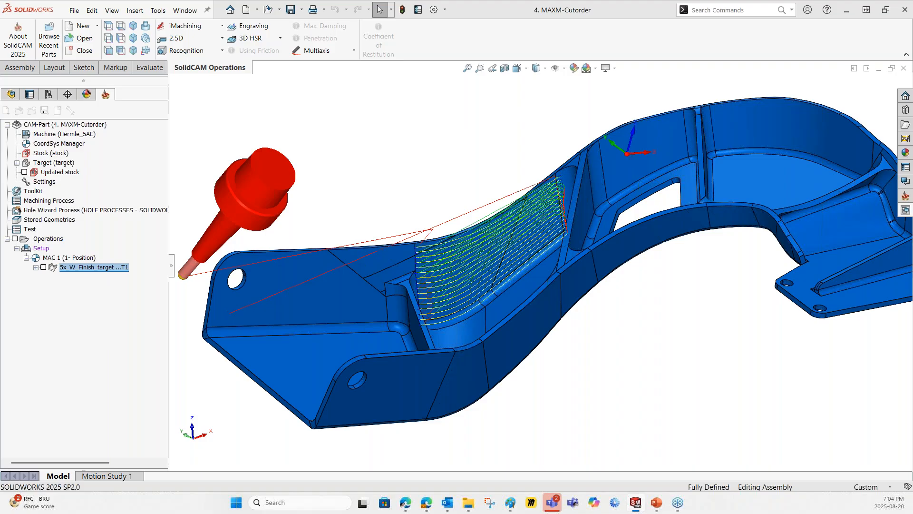
pyautogui.press('Escape')
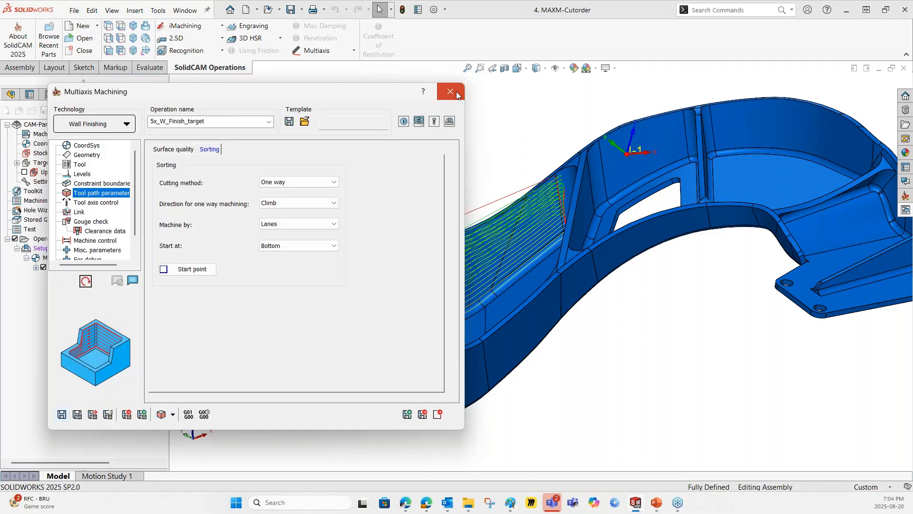
pyautogui.click(455, 92)
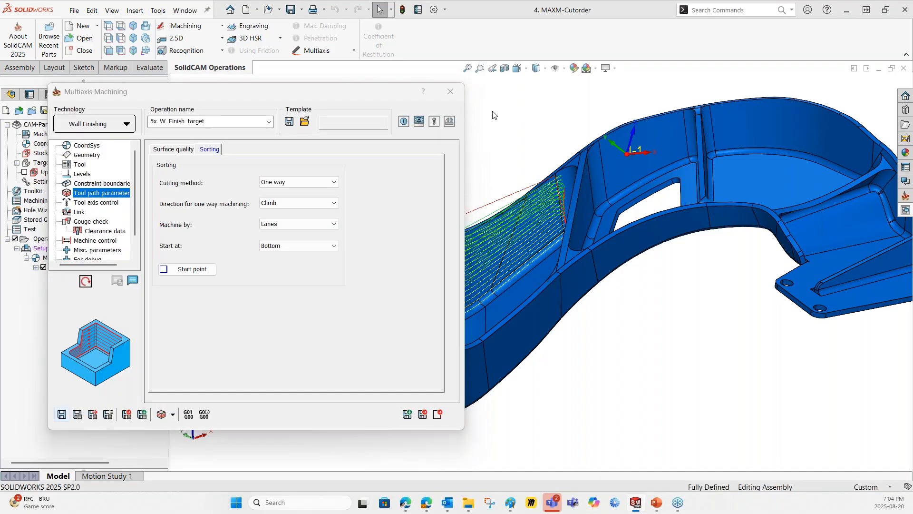
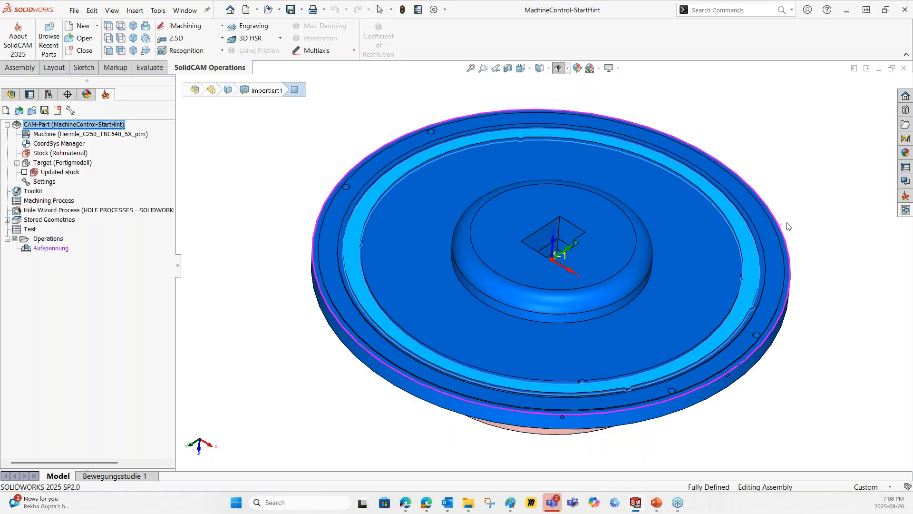
# Step: Add a Sim. 5-Axis Milling operation to the MachineControl-StartHint part
pyautogui.moveTo(787, 225); pyautogui.dragTo(776, 218, button='middle')
pyautogui.rightClick(55, 240)
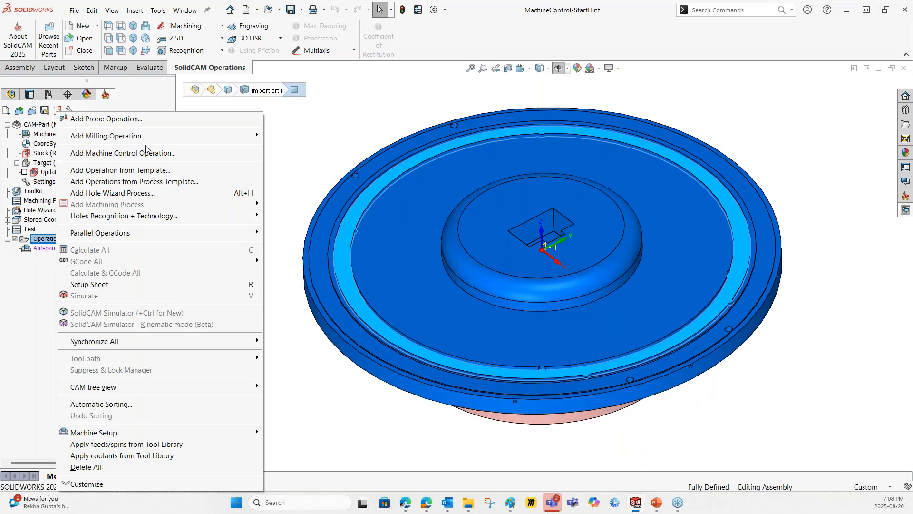
pyautogui.moveTo(252, 136)
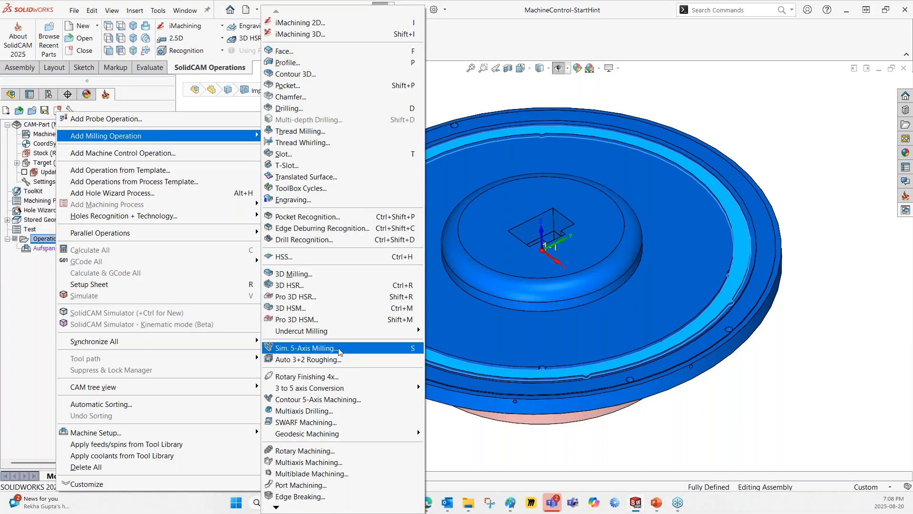
pyautogui.click(339, 350)
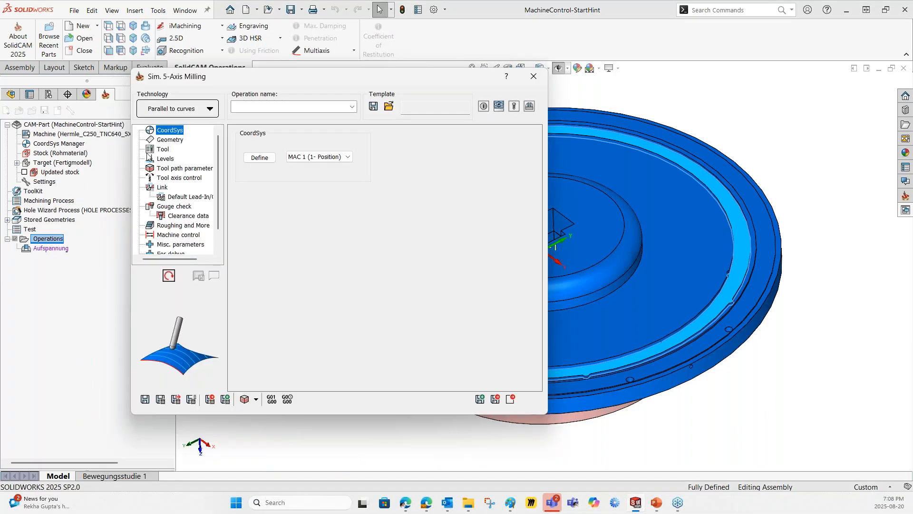
# Step: Define the drive surface as faces1 from the ring-shaped groove face near the disc's outer rim
pyautogui.click(170, 138)
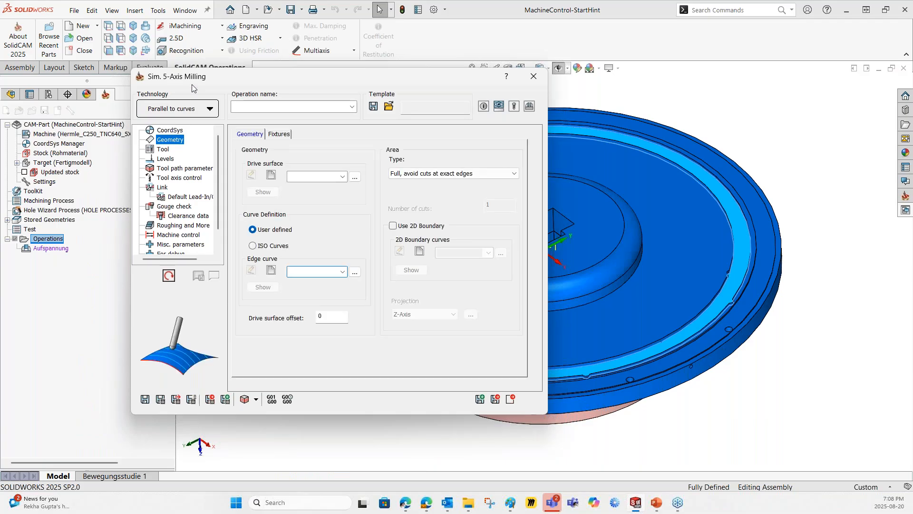
pyautogui.moveTo(192, 88); pyautogui.dragTo(128, 95)
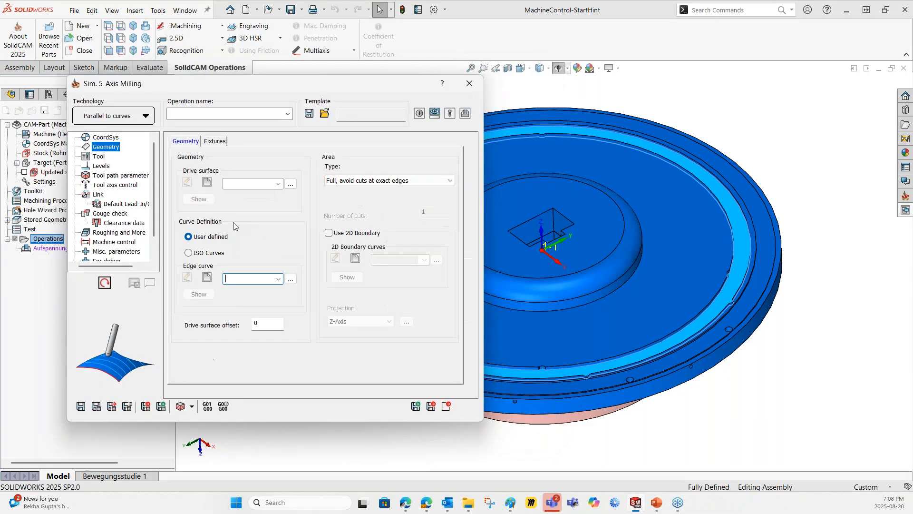
pyautogui.click(208, 182)
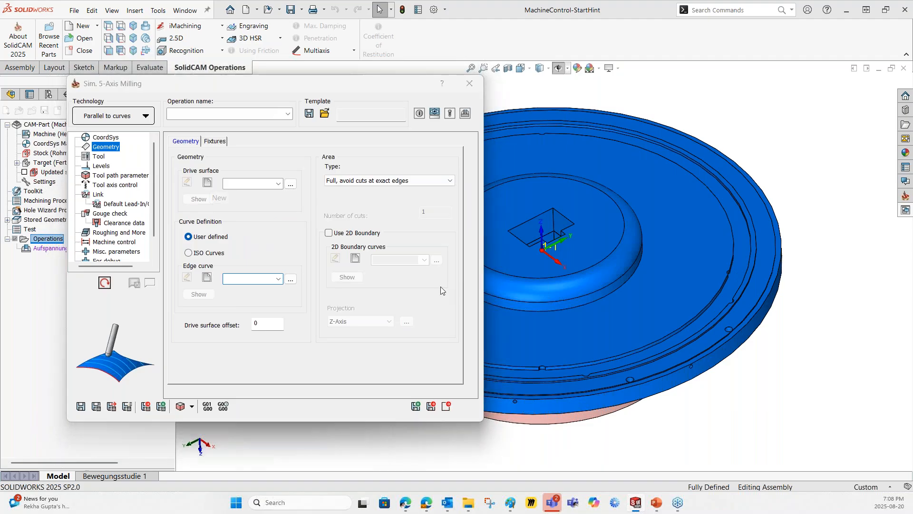
pyautogui.click(744, 272)
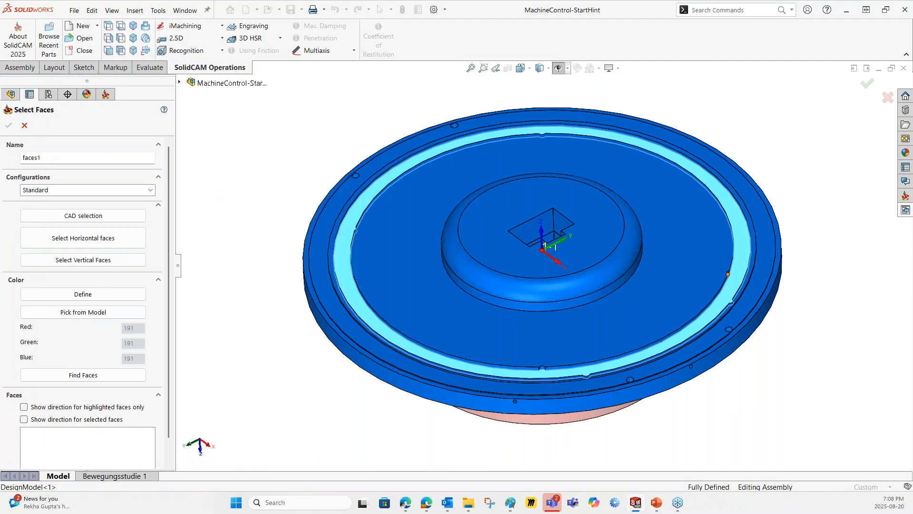
pyautogui.click(8, 125)
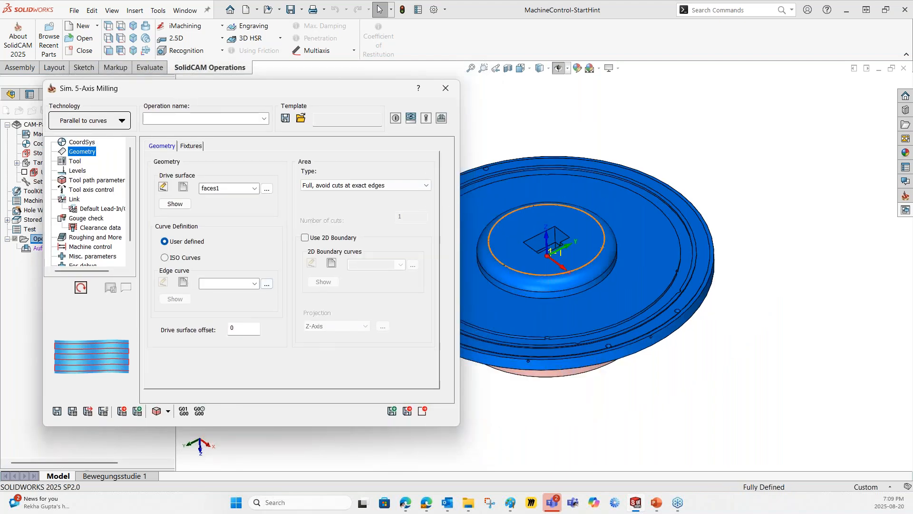
# Step: Assign contour1 as the user-defined edge curve and display it on the model to check it
pyautogui.click(228, 284)
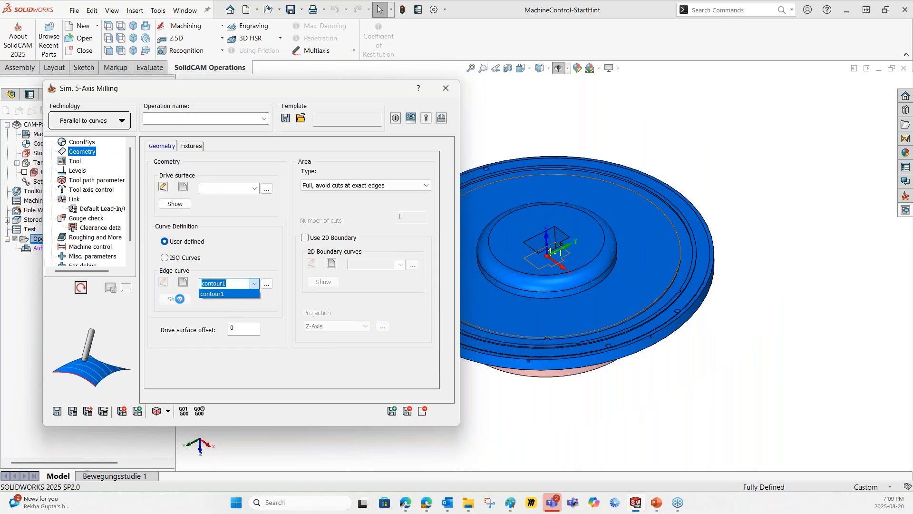
pyautogui.click(226, 294)
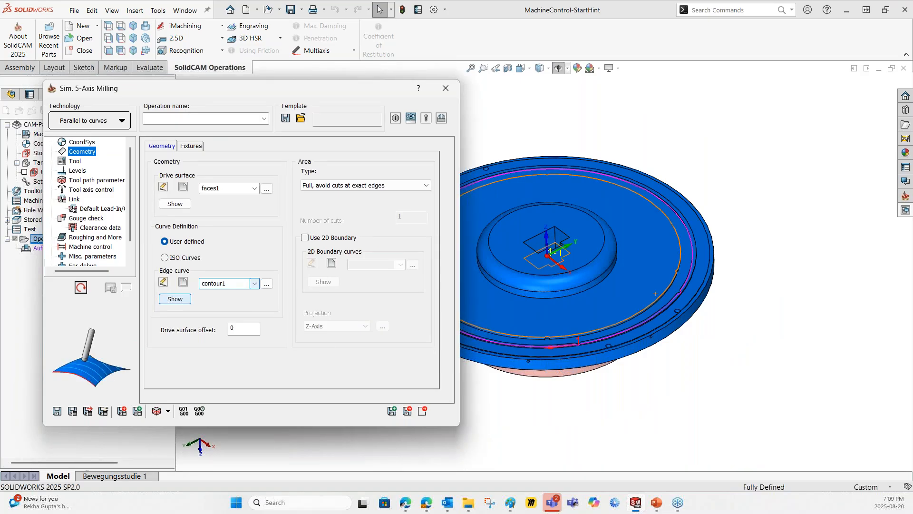
pyautogui.click(175, 298)
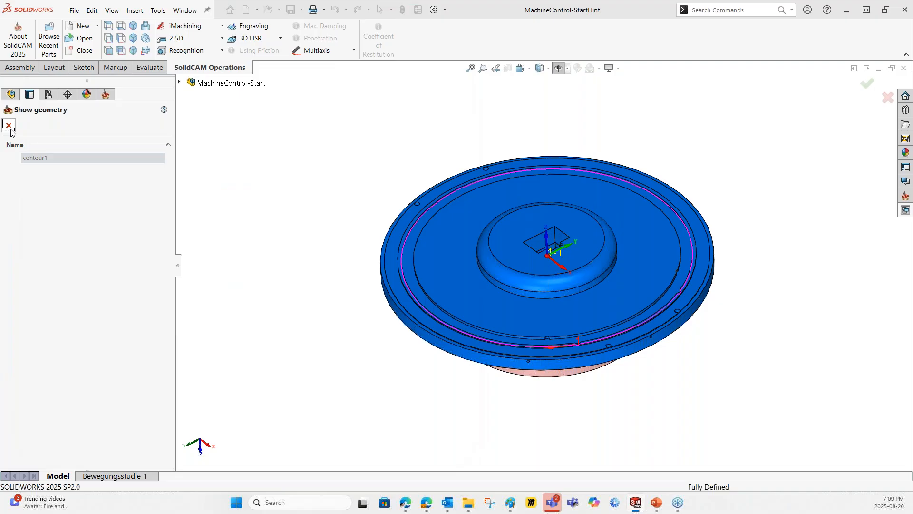
pyautogui.click(8, 125)
# Step: Set the area type to Determined by number of cuts and enable adding the tool radius to the margins
pyautogui.click(344, 186)
pyautogui.click(339, 211)
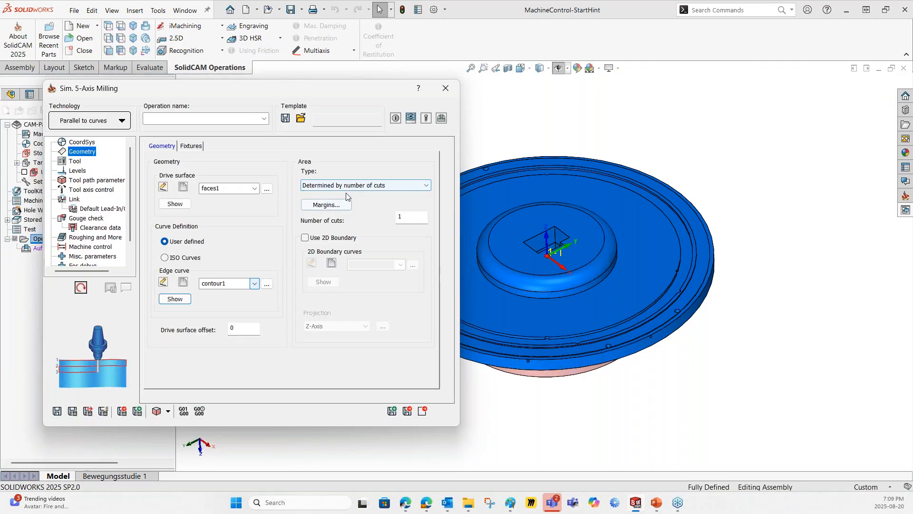
pyautogui.click(336, 207)
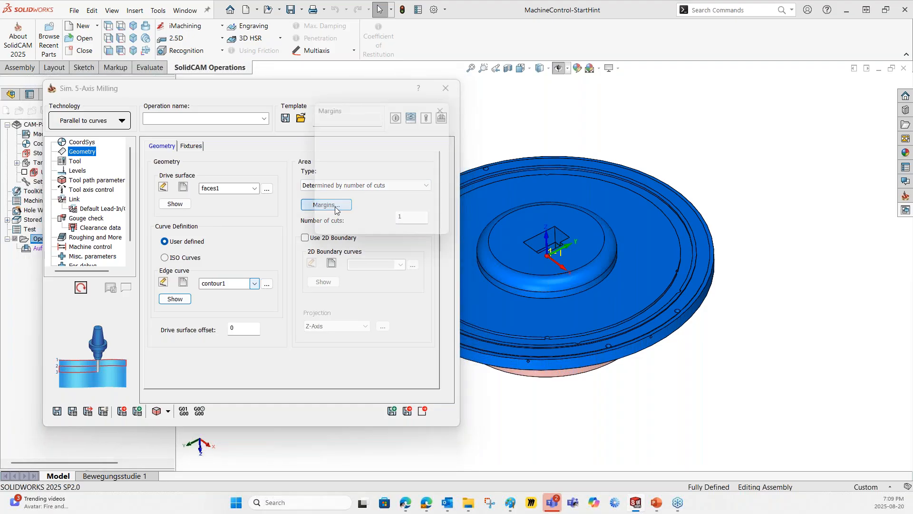
pyautogui.click(334, 188)
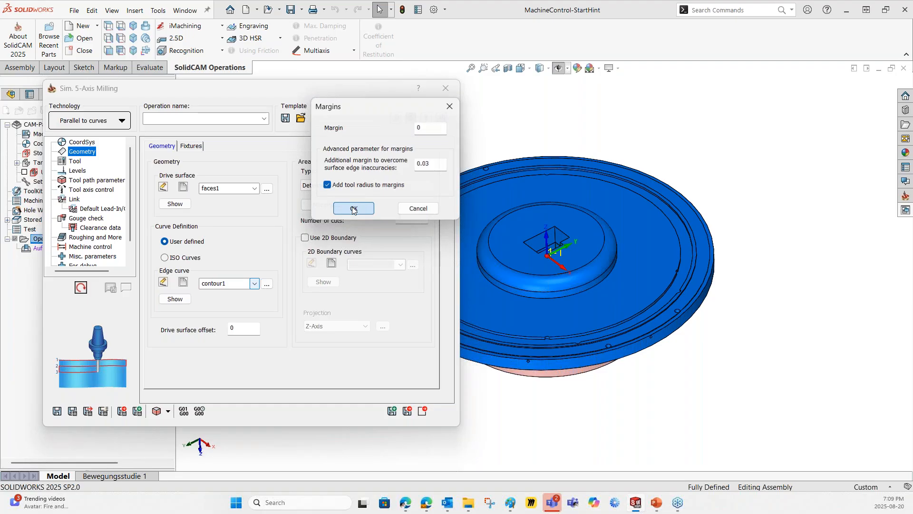
pyautogui.click(353, 208)
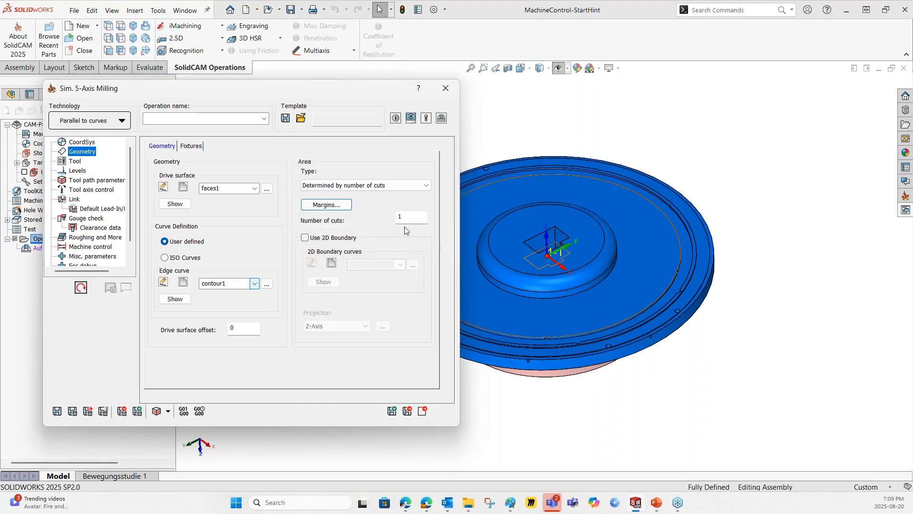
# Step: Assign the existing END MILL D16.061 tool to the 5-axis operation
pyautogui.click(75, 161)
pyautogui.click(241, 336)
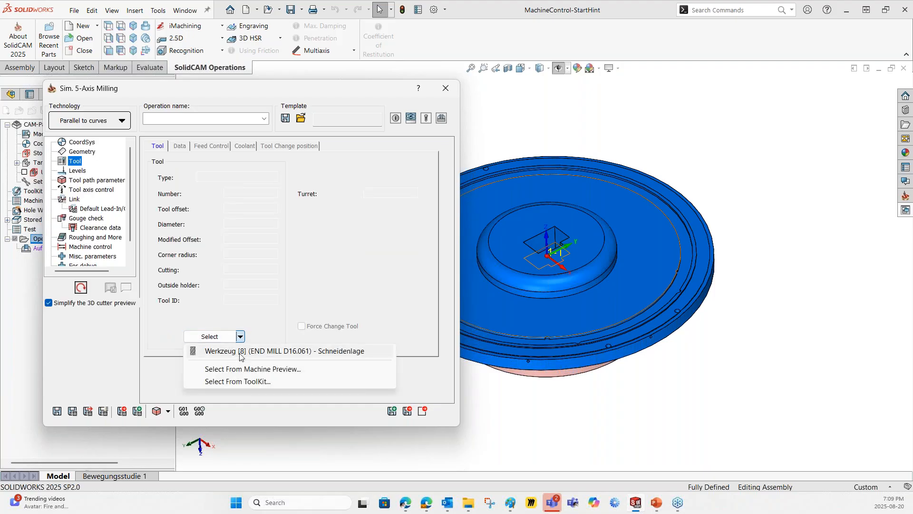
pyautogui.click(247, 355)
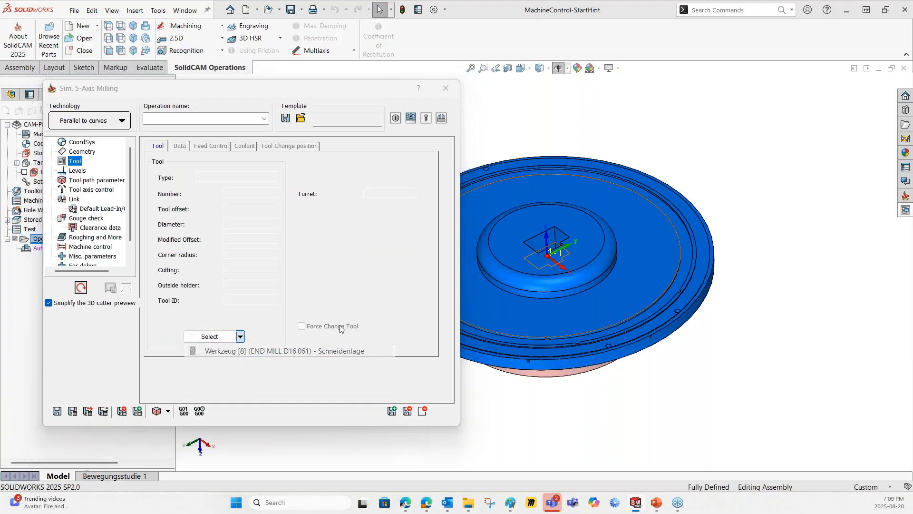
# Step: Review the tool axis control settings, then save and calculate the Parallel to curves operation
pyautogui.click(128, 178)
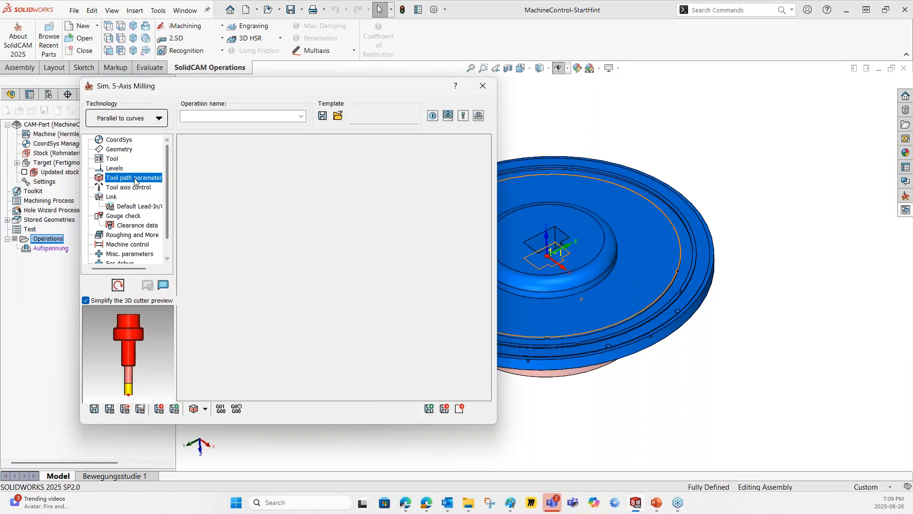
pyautogui.click(129, 188)
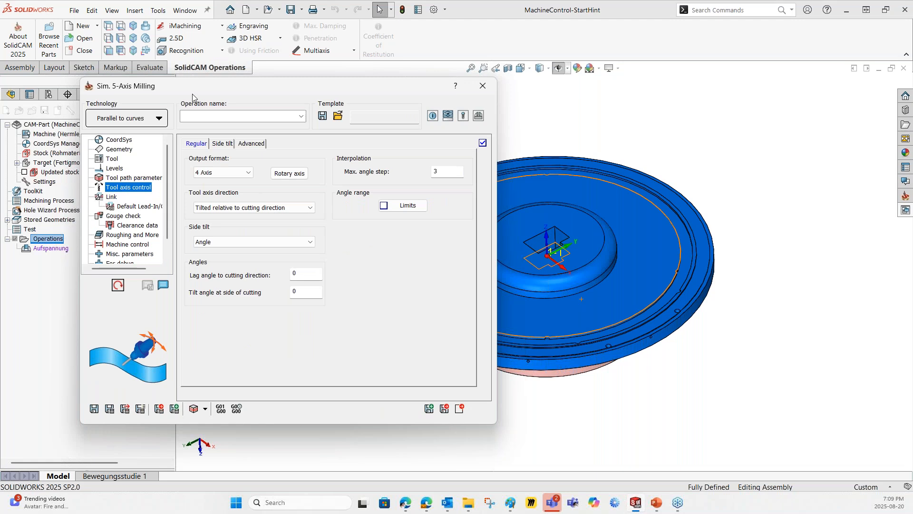
pyautogui.moveTo(193, 97); pyautogui.dragTo(161, 101)
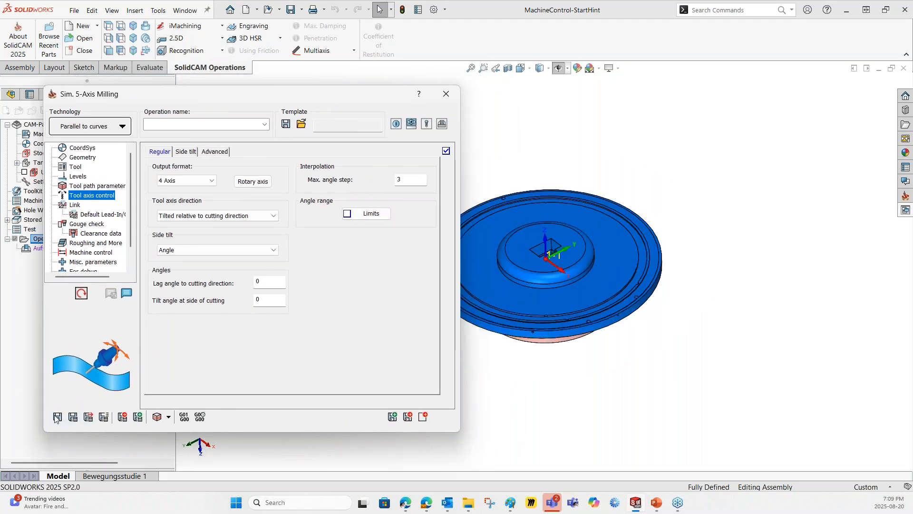
pyautogui.click(74, 421)
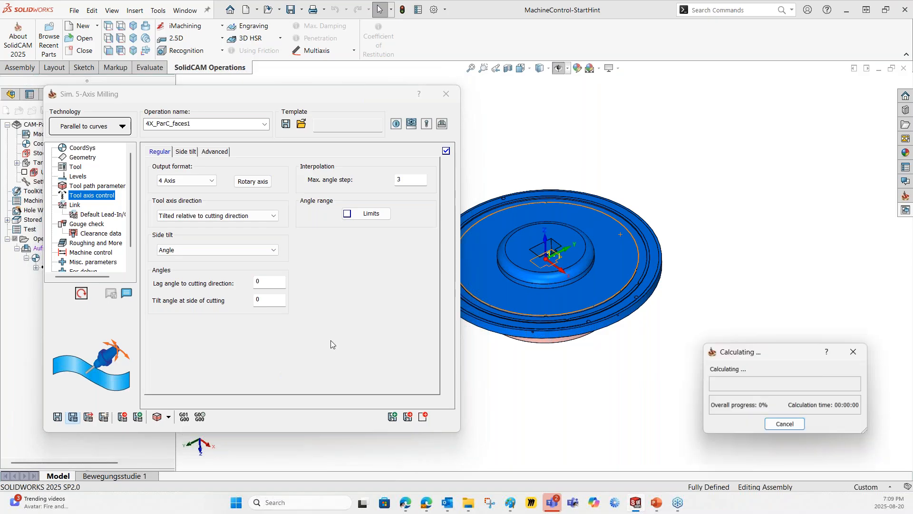
pyautogui.scroll(1, 587, 272)
pyautogui.scroll(-3, 533, 275)
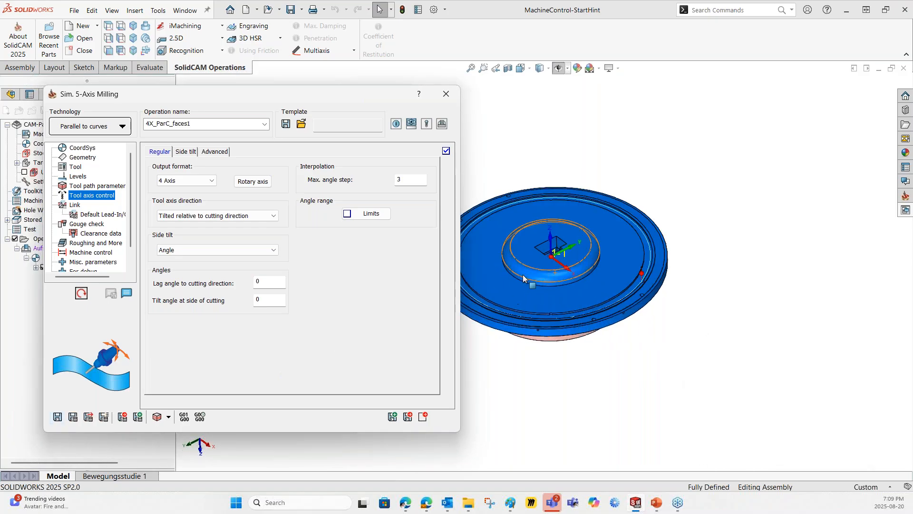
pyautogui.scroll(-2, 523, 275)
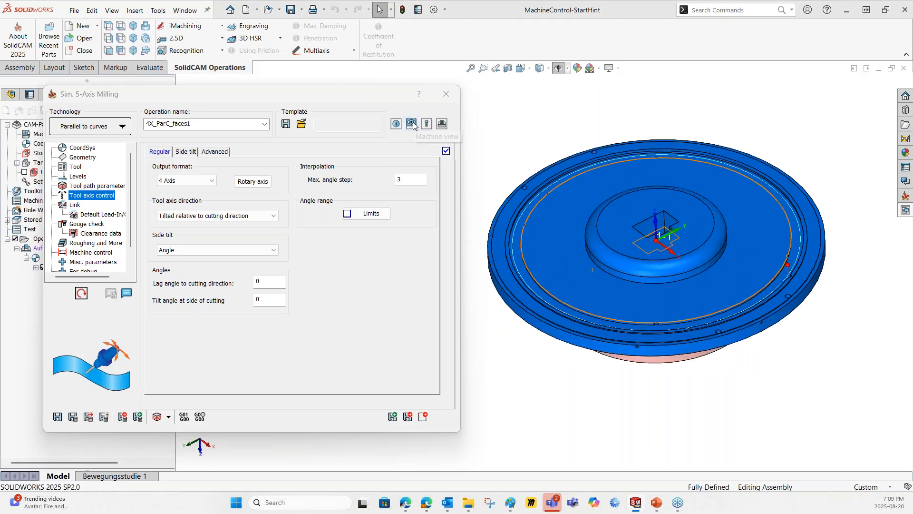
# Step: Open the machine preview for the operation and place it beside the operation dialog with the table and spindle head in close view
pyautogui.click(412, 124)
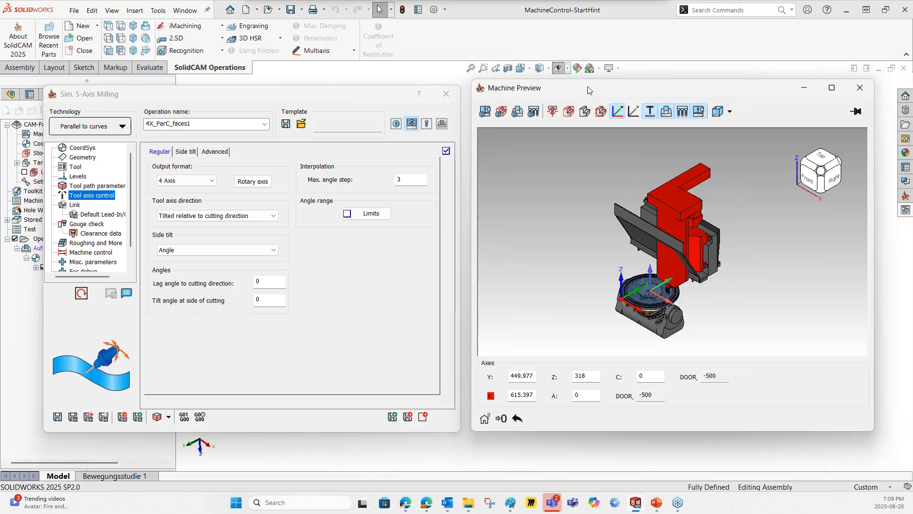
pyautogui.moveTo(588, 90); pyautogui.dragTo(648, 1)
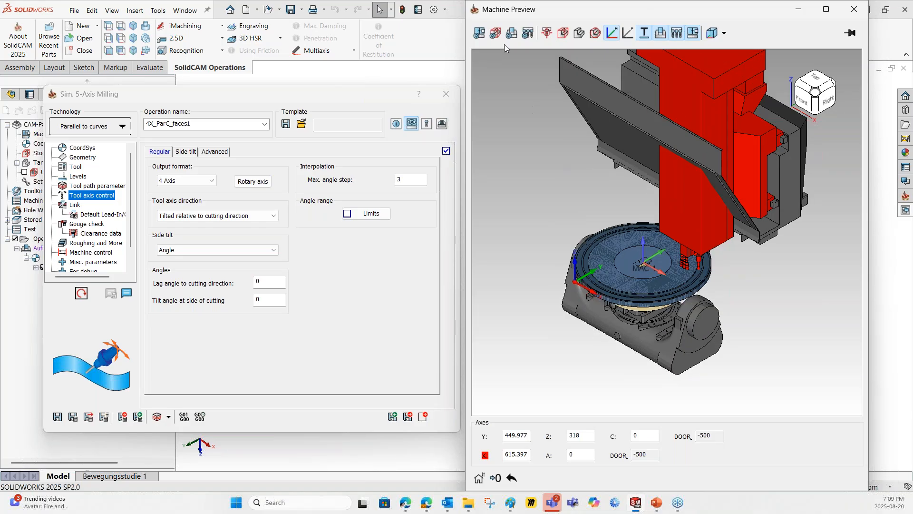
pyautogui.scroll(1, 615, 258)
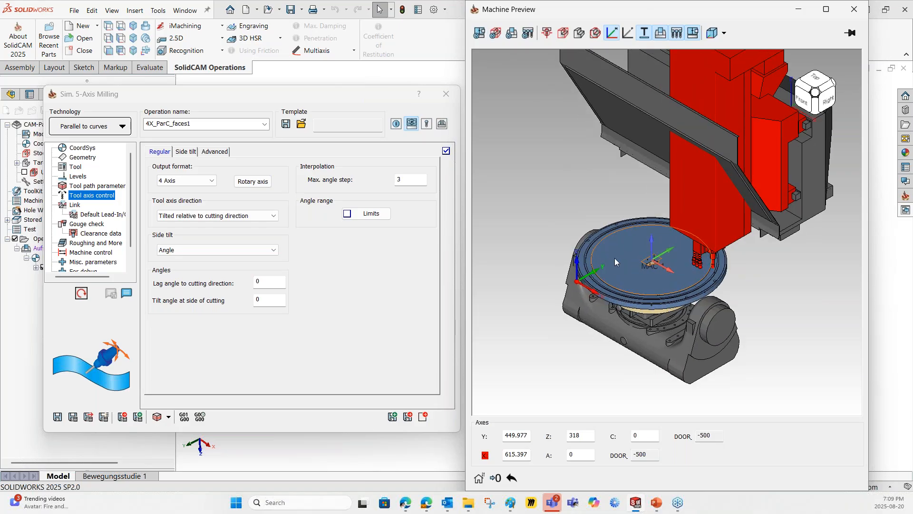
pyautogui.scroll(1, 615, 258)
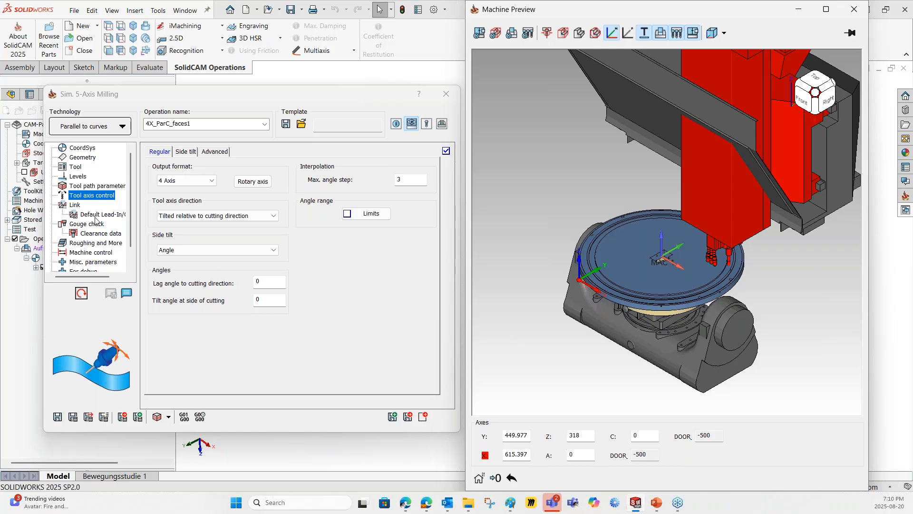
# Step: In the machine control settings, set the start angle type to Provide translation axis direction
pyautogui.scroll(-1, 95, 220)
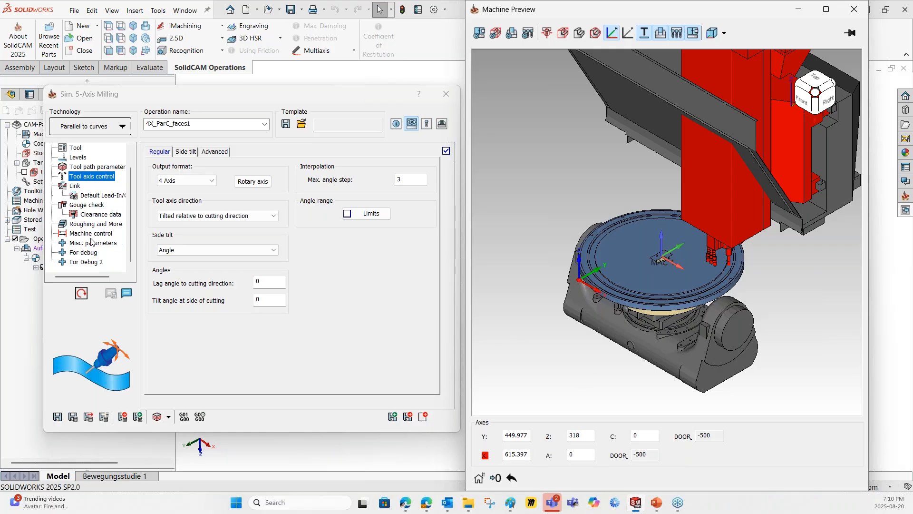
pyautogui.click(350, 284)
pyautogui.click(90, 233)
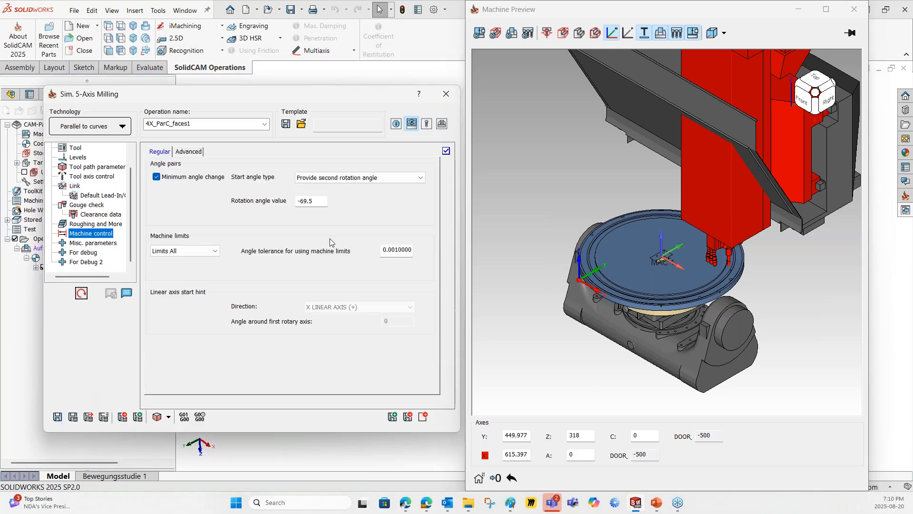
pyautogui.click(341, 179)
pyautogui.click(340, 211)
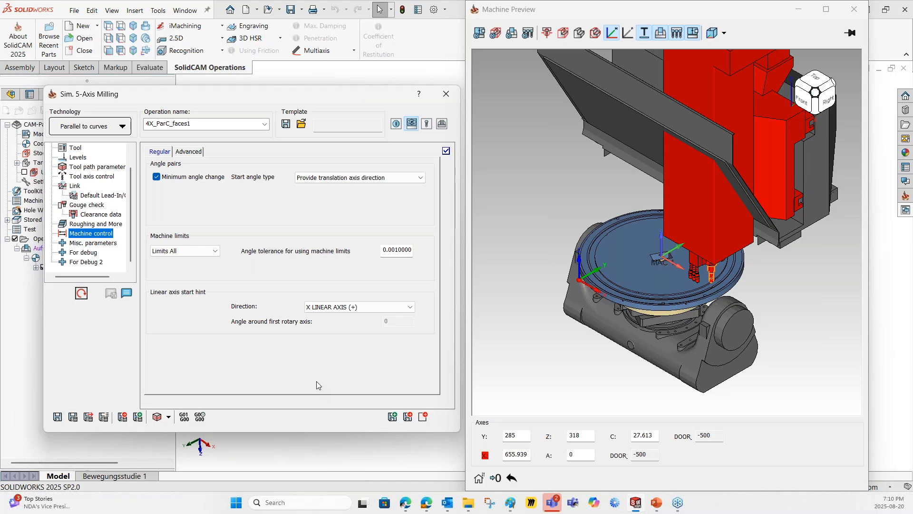
# Step: Try the linear axis start hint directions X LINEAR AXIS (+) and X LINEAR AXIS(-), and set it to Y LINEAR AXIS (+)
pyautogui.click(504, 332)
pyautogui.moveTo(657, 295)
pyautogui.mouseDown(button='middle')
pyautogui.moveTo(658, 280)
pyautogui.moveTo(662, 298)
pyautogui.mouseUp(button='middle')
pyautogui.click(369, 308)
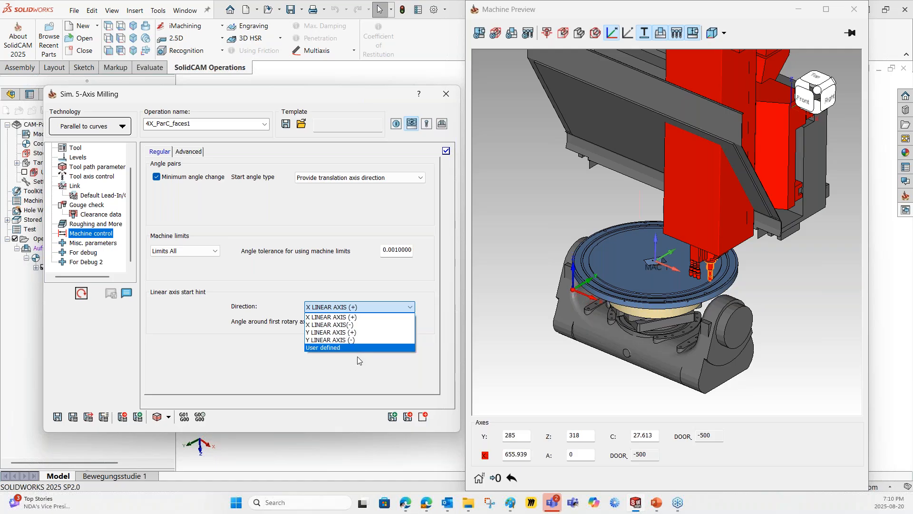
pyautogui.click(353, 318)
pyautogui.click(352, 308)
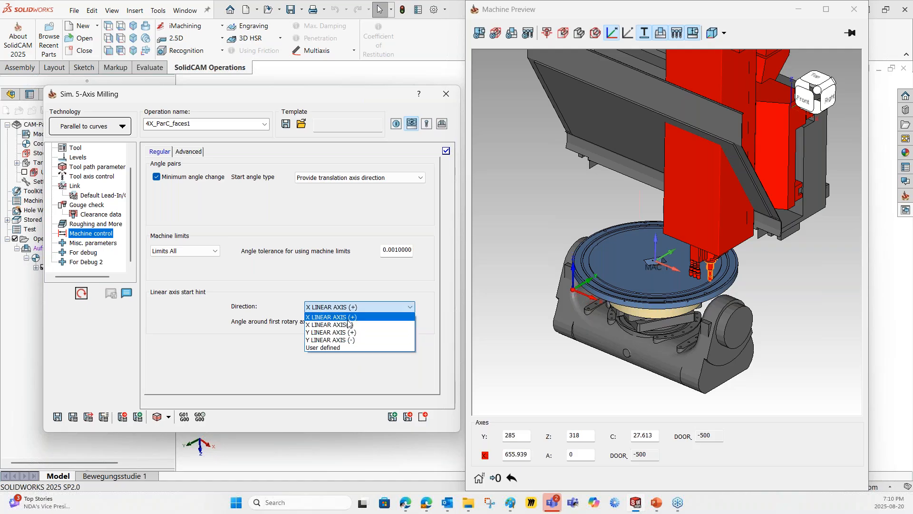
pyautogui.click(349, 324)
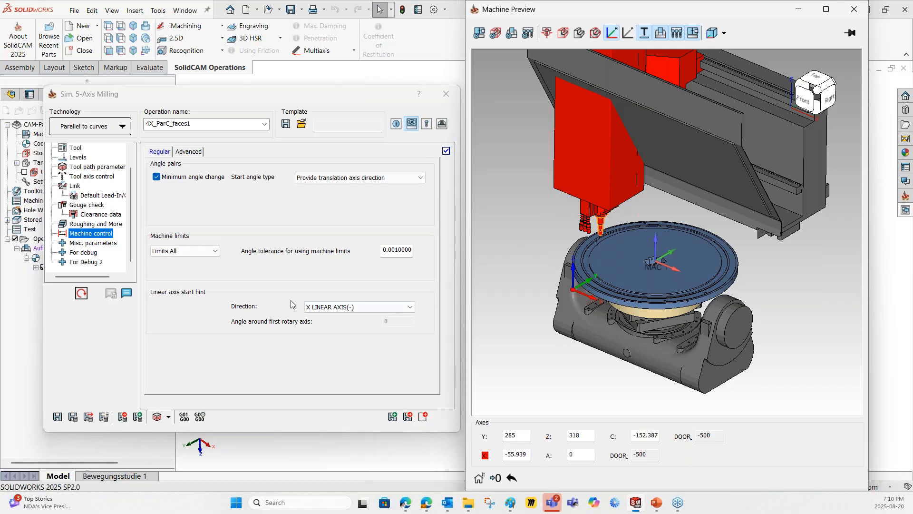
pyautogui.click(349, 313)
pyautogui.click(351, 332)
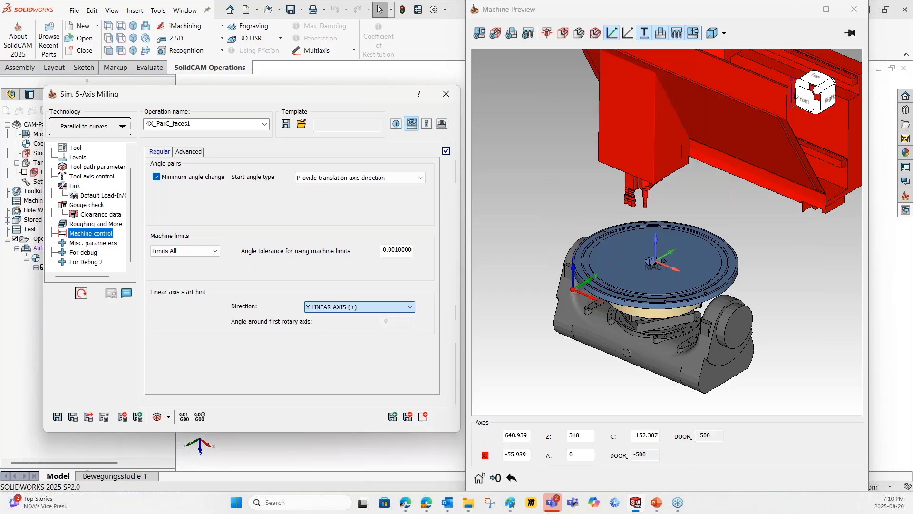
# Step: Set the linear axis start hint direction to Y LINEAR AXIS (-)
pyautogui.click(355, 313)
pyautogui.click(333, 334)
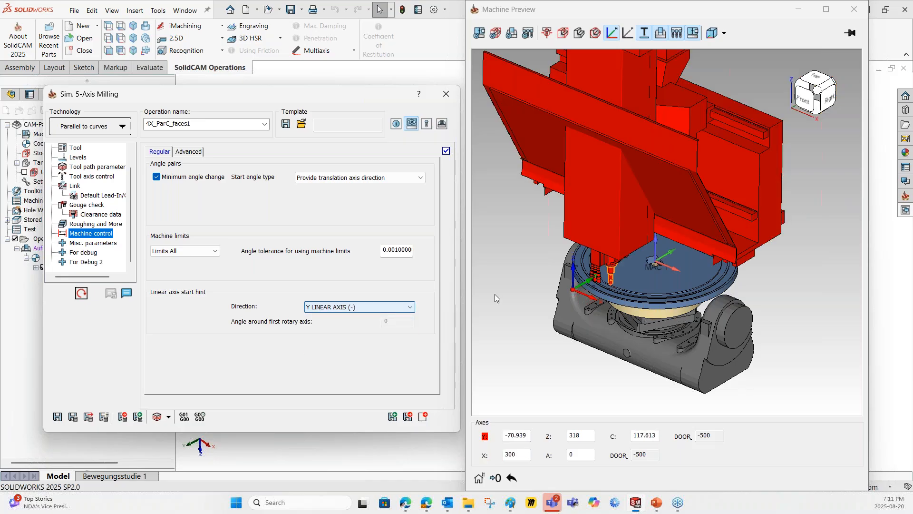
# Step: Switch the linear axis start hint to User defined with an angle of 30 around the first rotary axis, and save the operation
pyautogui.click(318, 311)
pyautogui.click(326, 345)
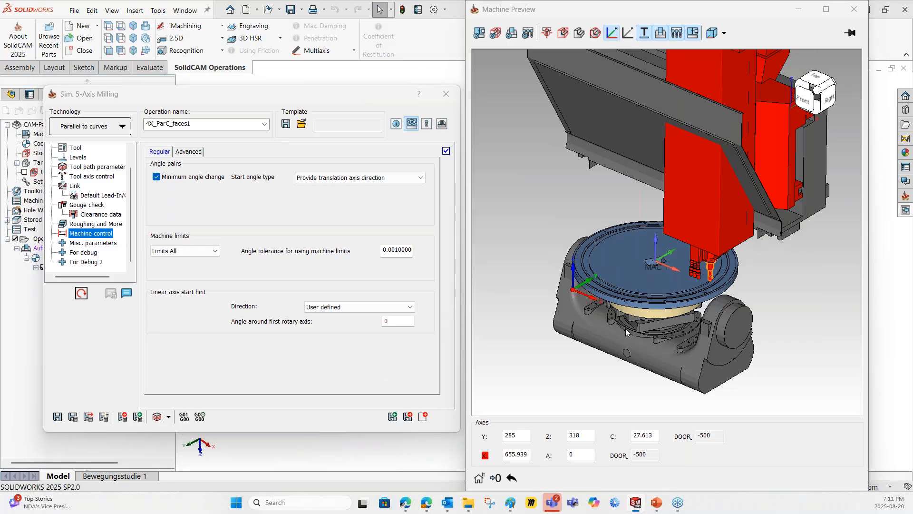
pyautogui.click(394, 322)
pyautogui.write('4')
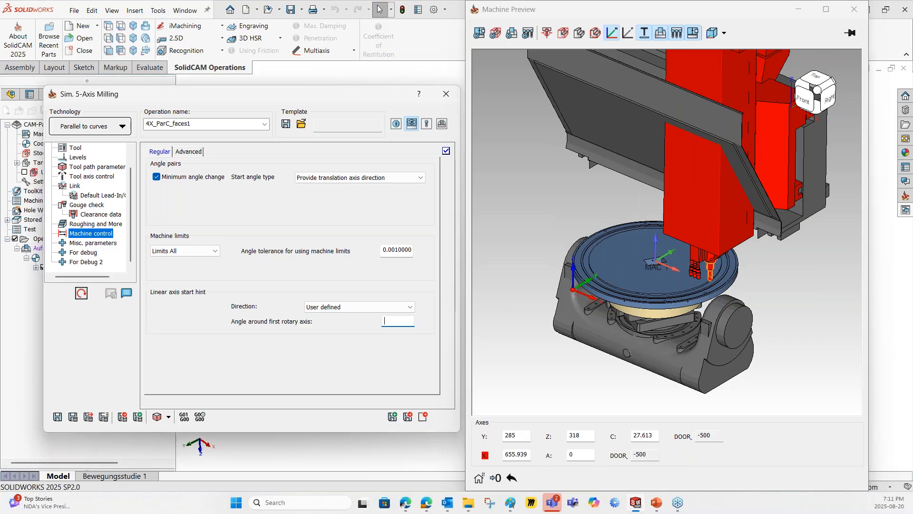
pyautogui.write('0')
pyautogui.click(58, 417)
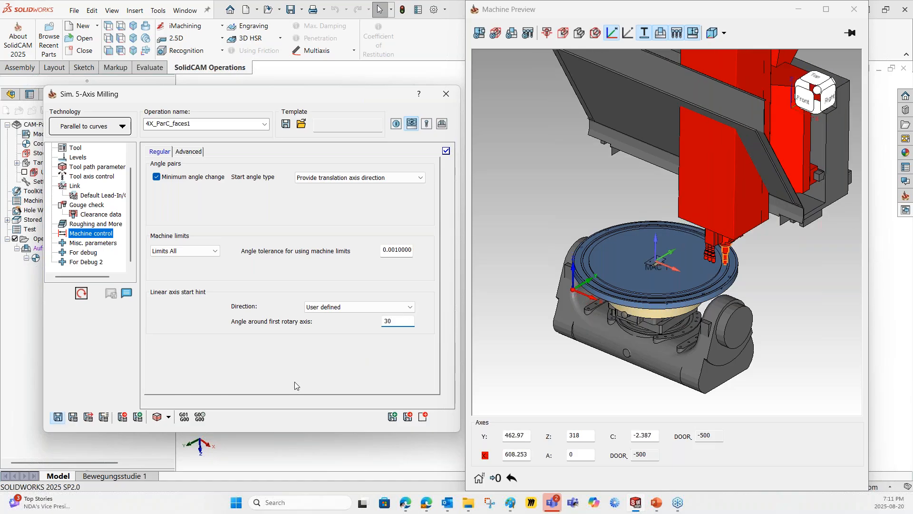
# Step: Set the angle around the first rotary axis to 45 and inspect the start position in the machine preview
pyautogui.click(395, 324)
pyautogui.write('45')
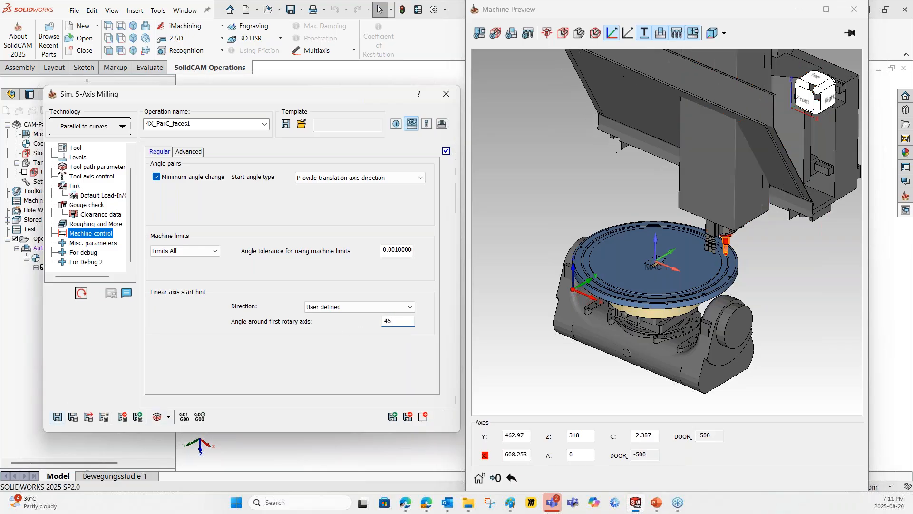
pyautogui.moveTo(604, 340)
pyautogui.mouseDown(button='middle')
pyautogui.moveTo(612, 300)
pyautogui.moveTo(608, 336)
pyautogui.moveTo(606, 328)
pyautogui.mouseUp(button='middle')
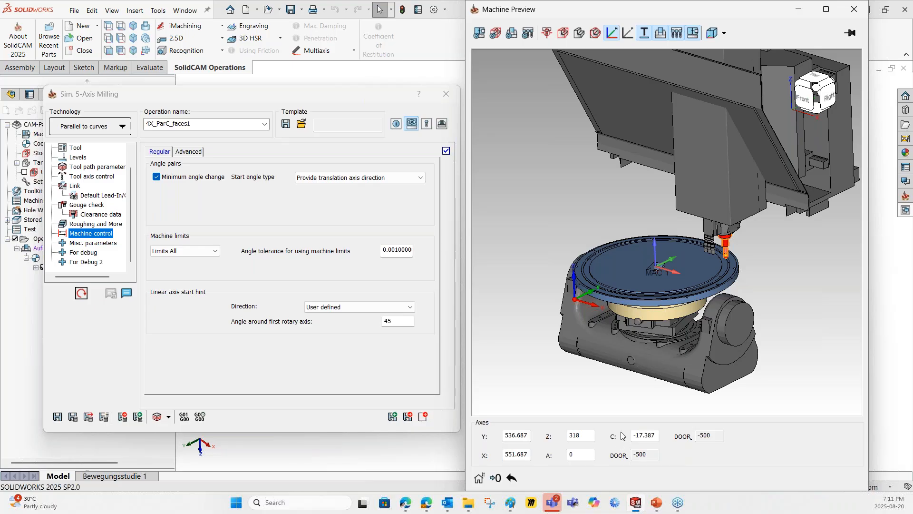
pyautogui.moveTo(772, 290); pyautogui.dragTo(735, 298)
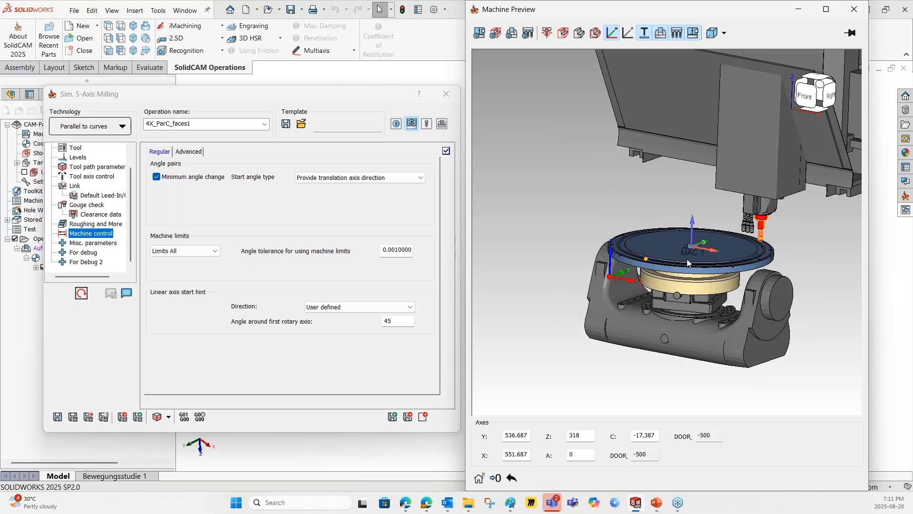
pyautogui.scroll(1, 797, 255)
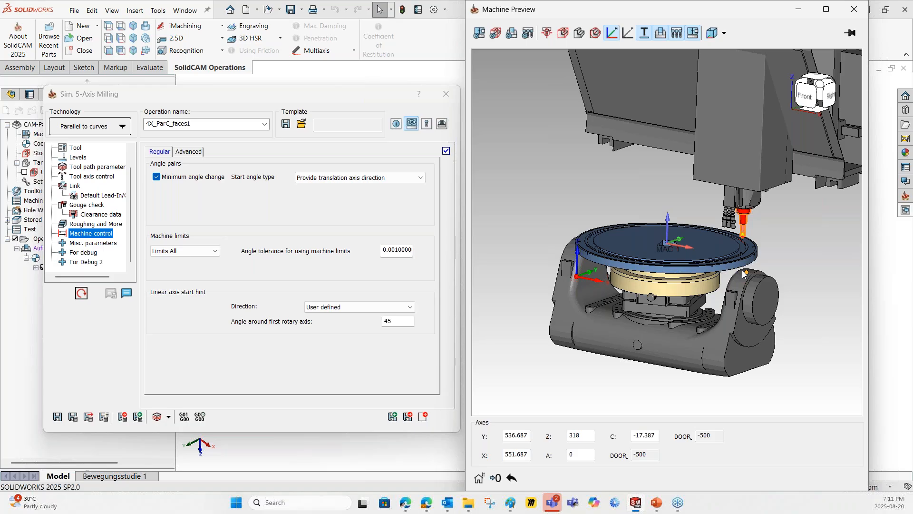
# Step: Review the start hint directions and the pole handling options in the advanced machine control settings
pyautogui.click(405, 307)
pyautogui.click(404, 308)
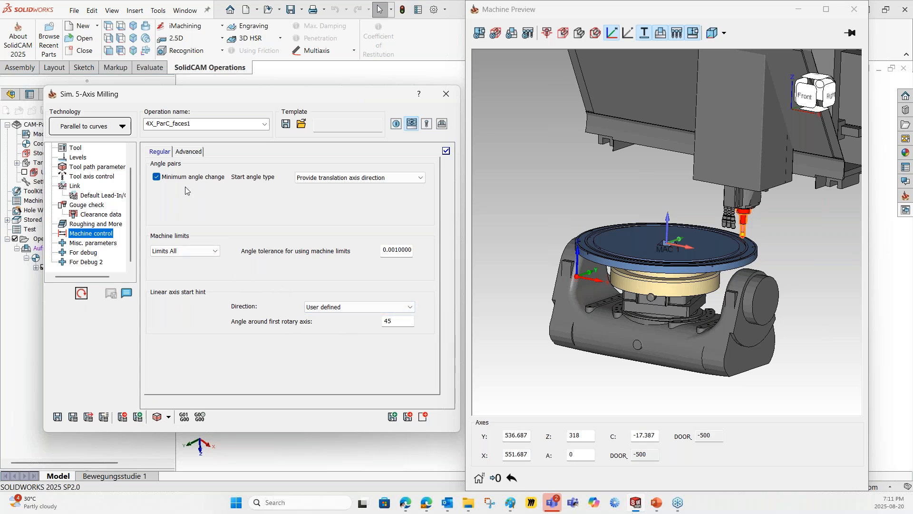
pyautogui.click(189, 153)
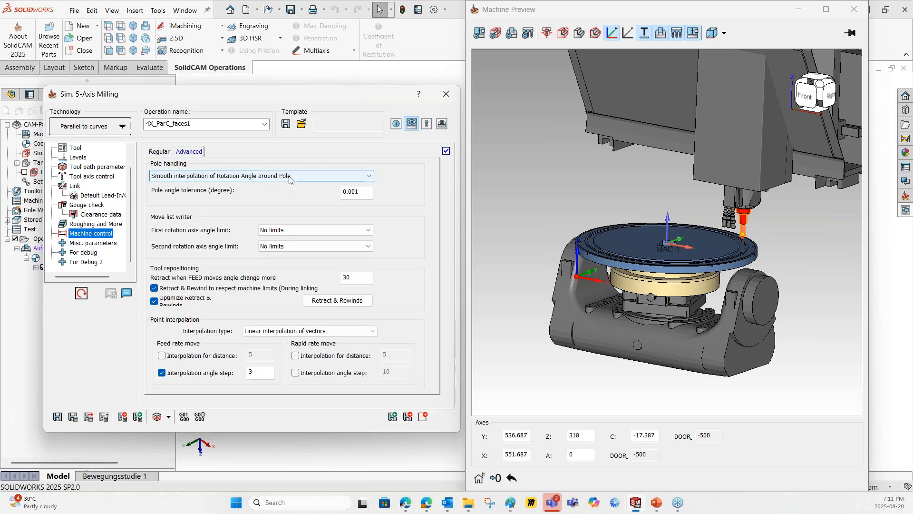
pyautogui.click(223, 176)
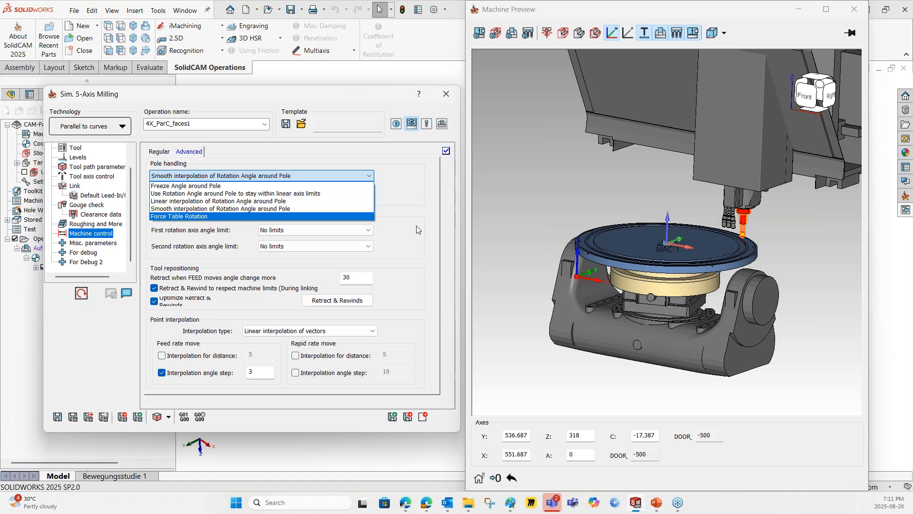
pyautogui.click(431, 221)
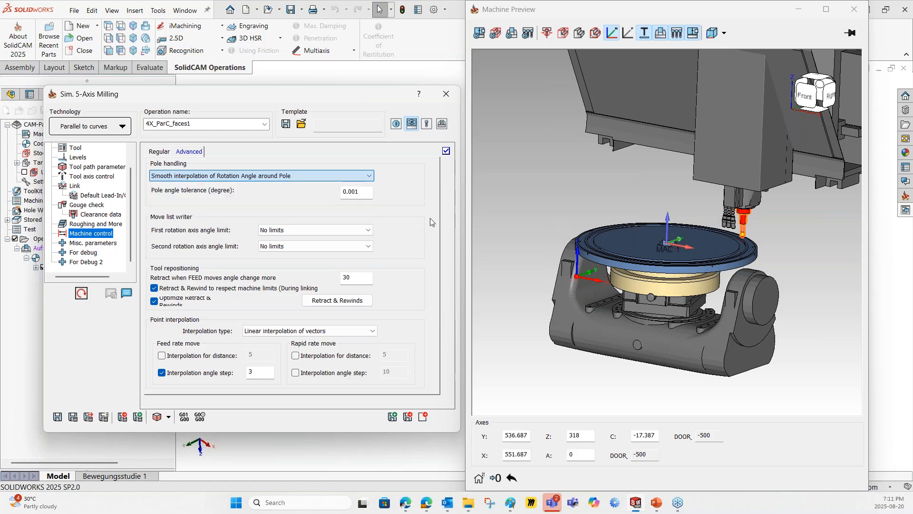
pyautogui.click(229, 176)
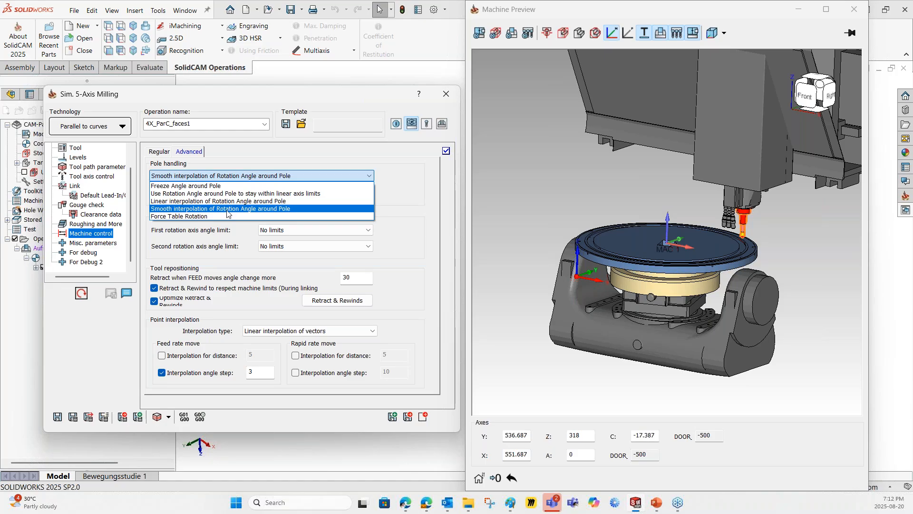
pyautogui.click(423, 237)
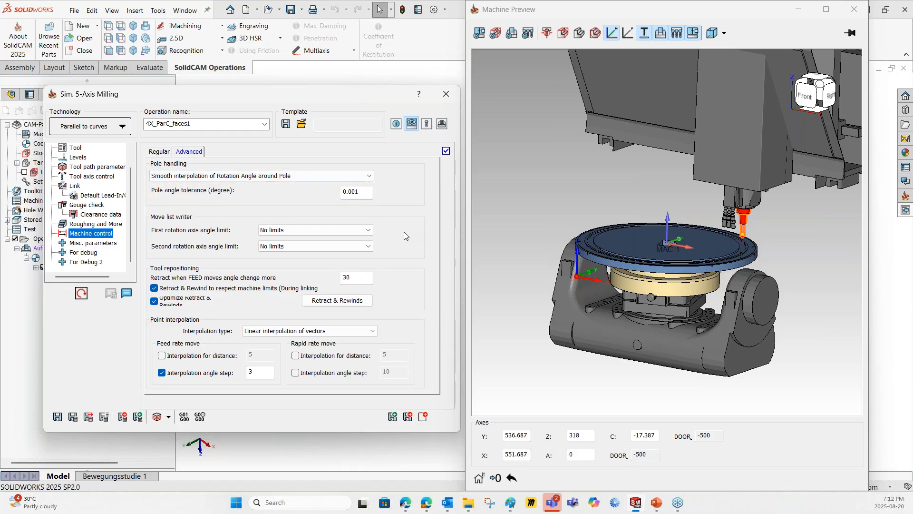
pyautogui.click(219, 177)
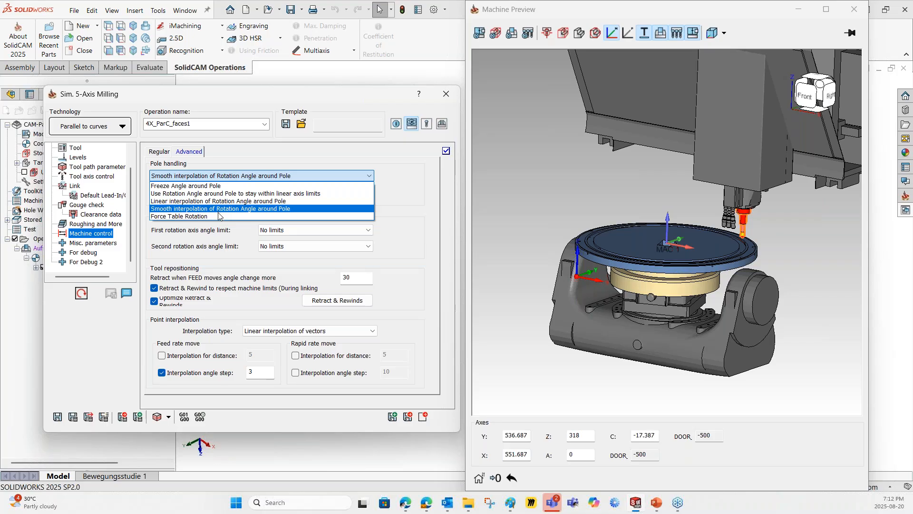
pyautogui.click(427, 238)
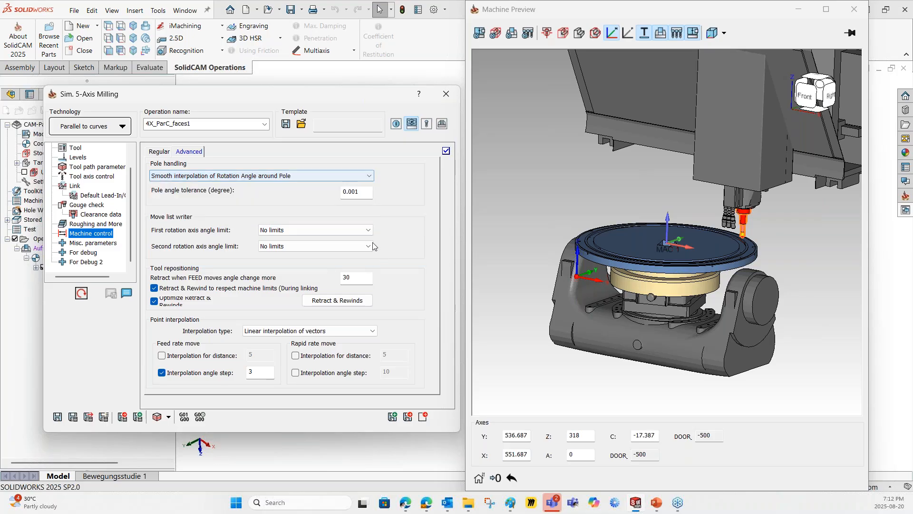
pyautogui.click(159, 151)
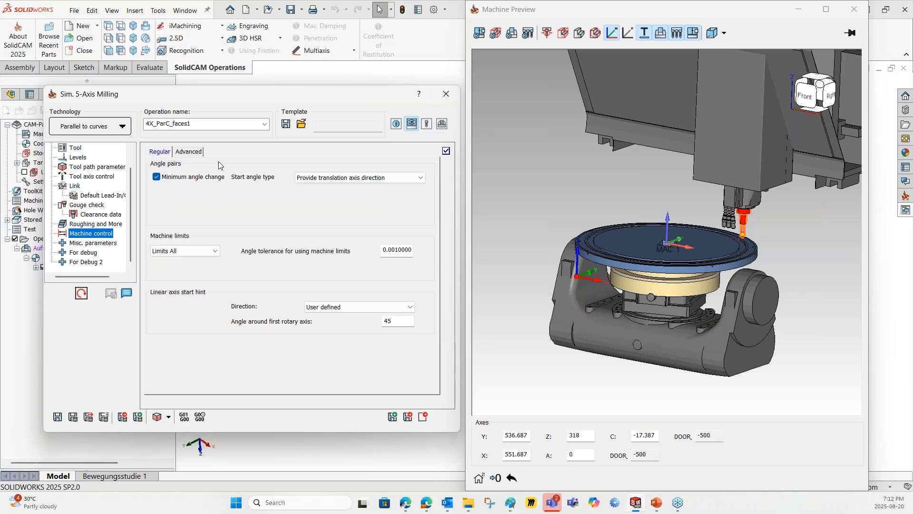
pyautogui.hotkey('alt', 'Tab')
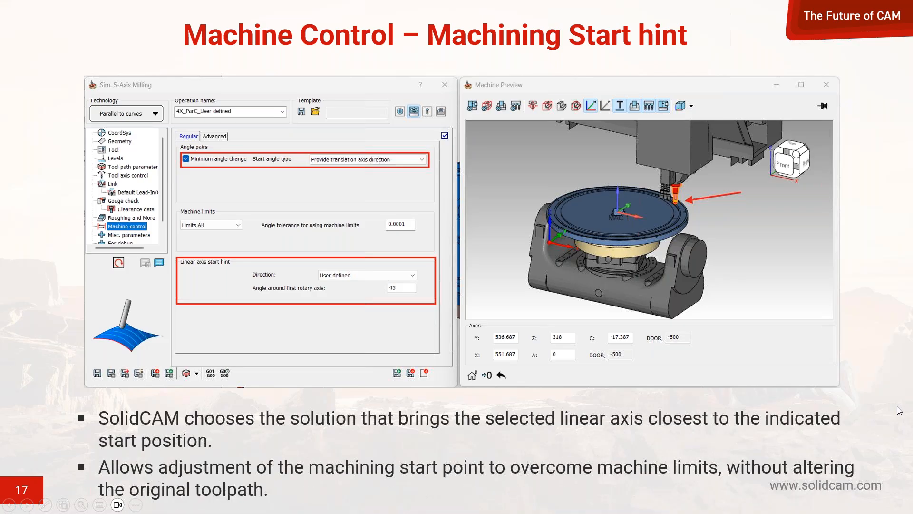
pyautogui.click(564, 420)
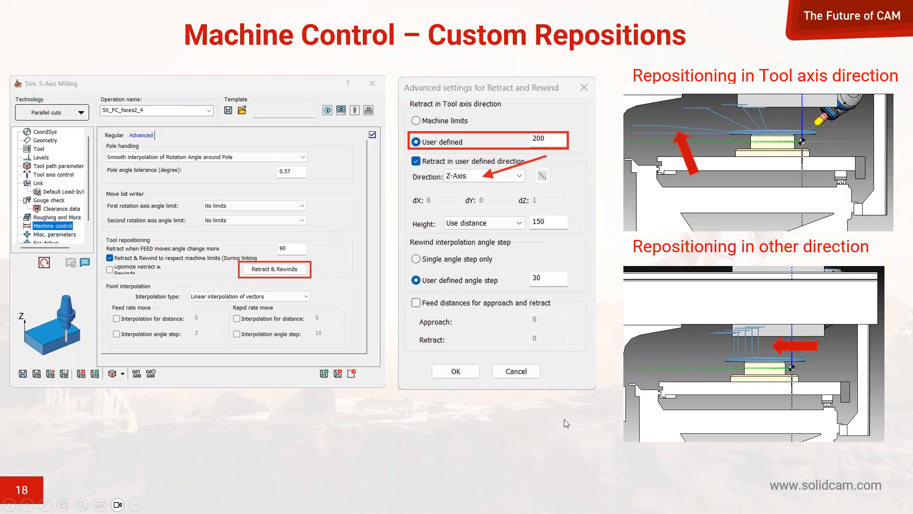
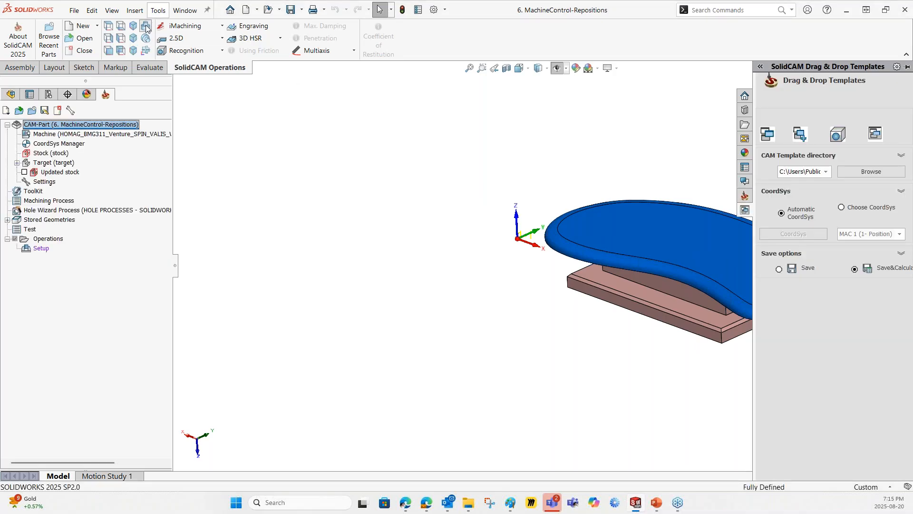
# Step: Add a Sim. 5-Axis Milling operation to the CAM part
pyautogui.scroll(1, 742, 278)
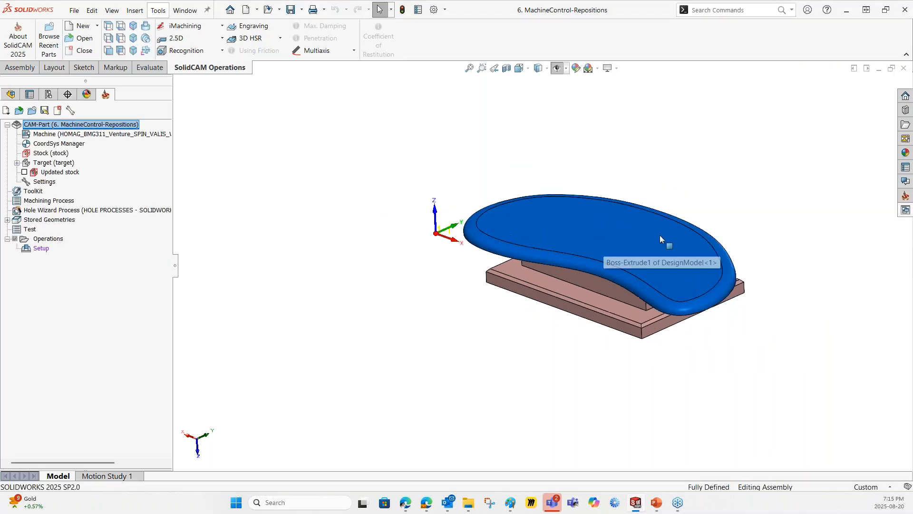
pyautogui.scroll(-1, 660, 235)
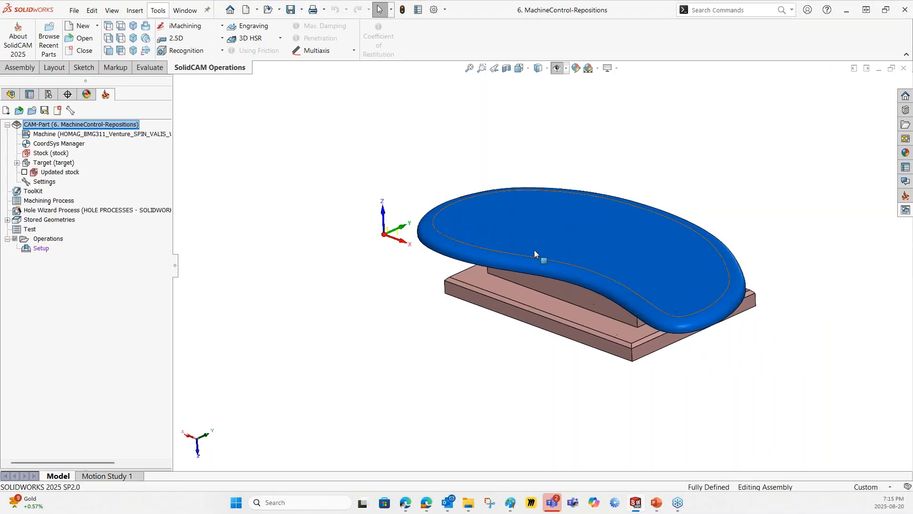
pyautogui.click(459, 254)
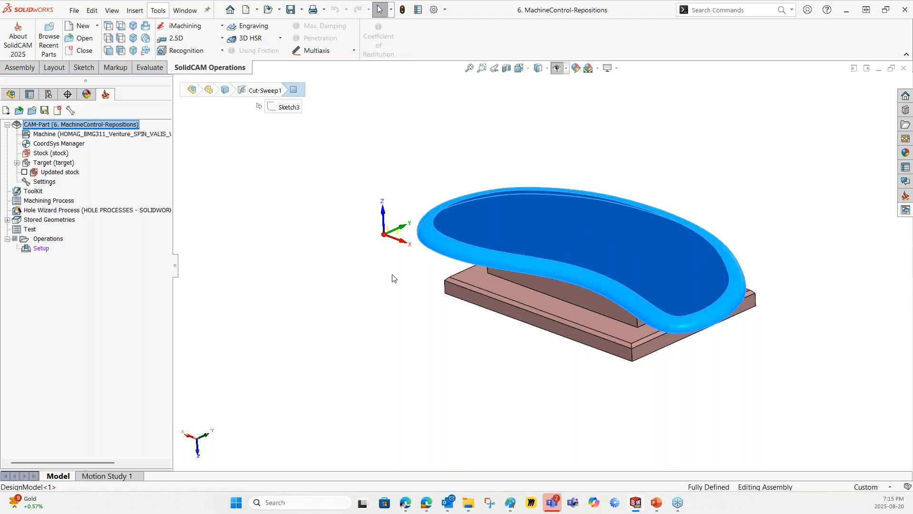
pyautogui.rightClick(48, 238)
pyautogui.moveTo(130, 135)
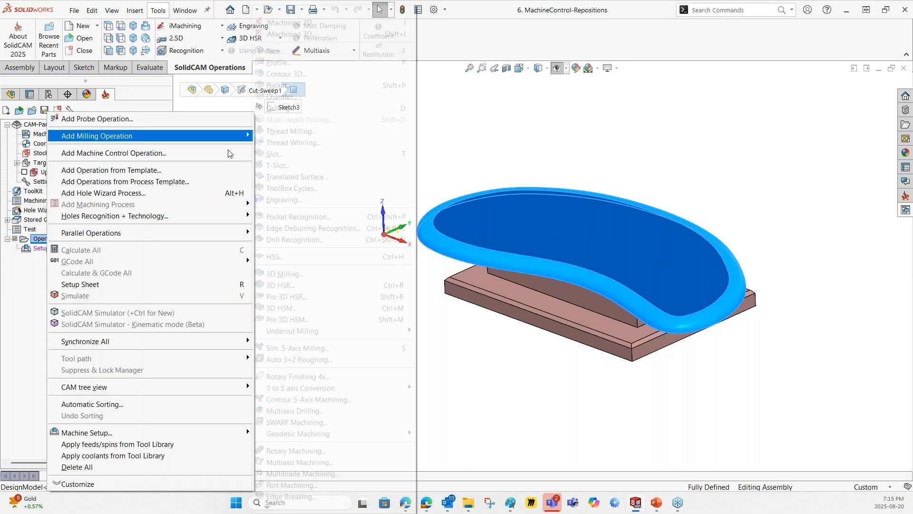
pyautogui.click(310, 351)
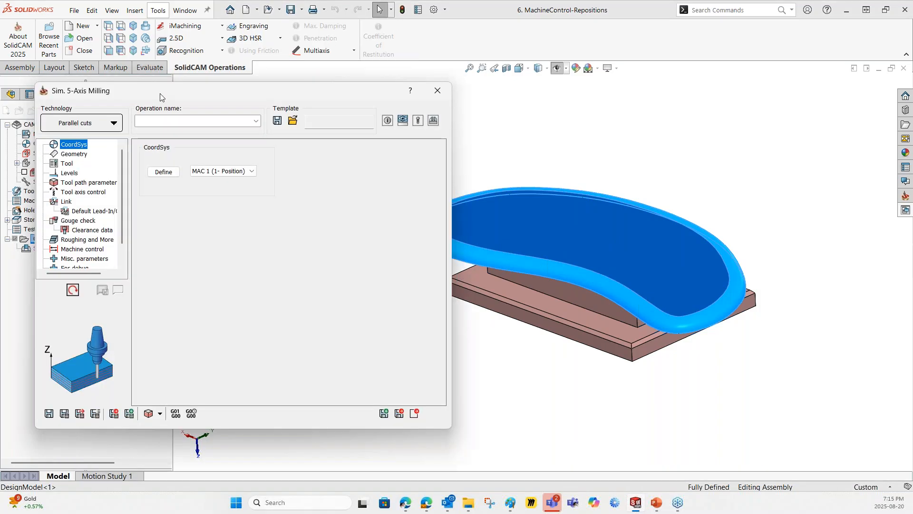
# Step: Define a new drive surface from the curved rim face around the edge of the blue part
pyautogui.press('Down')
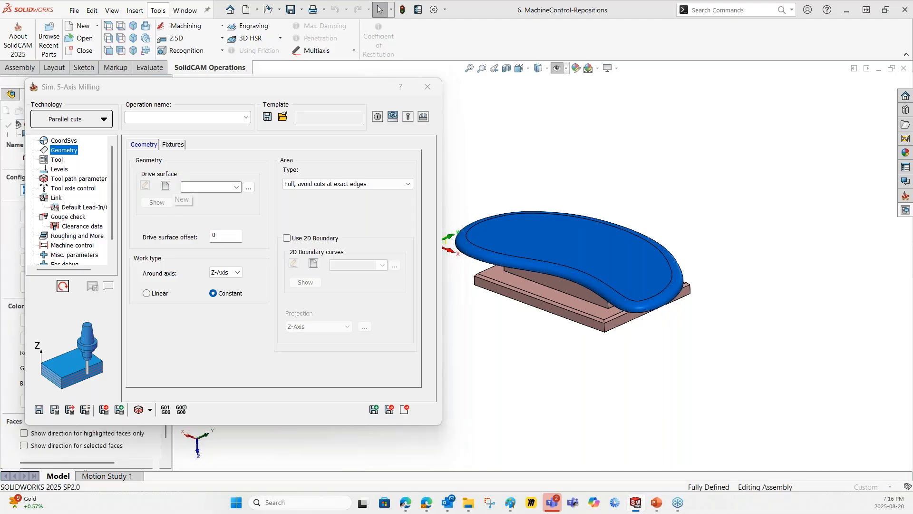
pyautogui.click(486, 245)
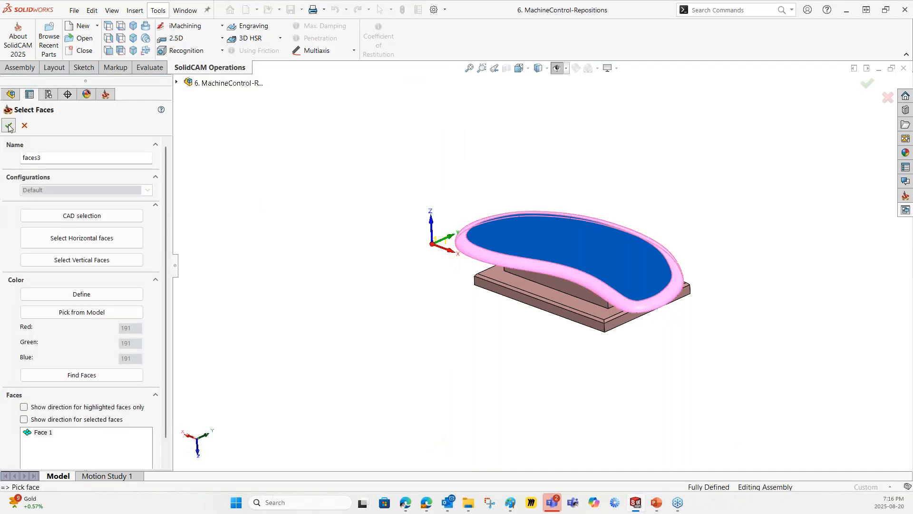
pyautogui.click(8, 125)
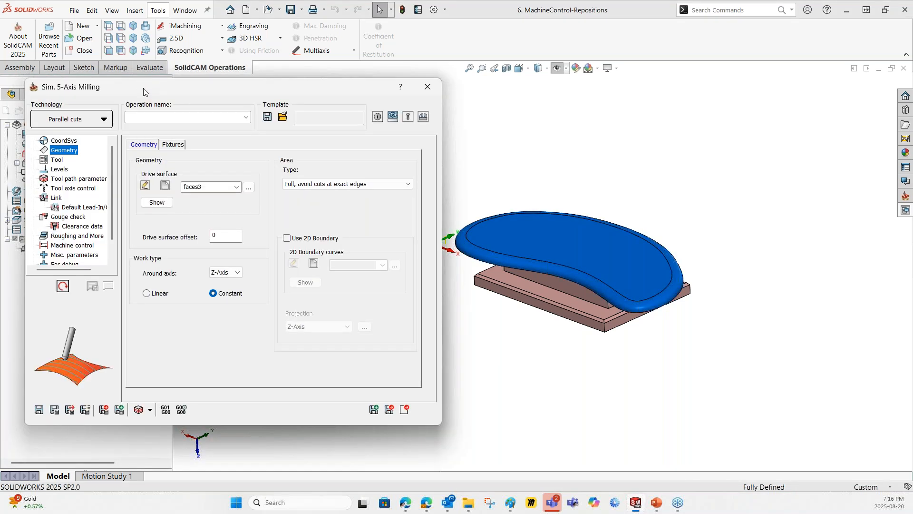
# Step: Assign tool 4058, BALL NOSE D50 R25, with its cutting point to the operation
pyautogui.click(73, 162)
pyautogui.click(239, 338)
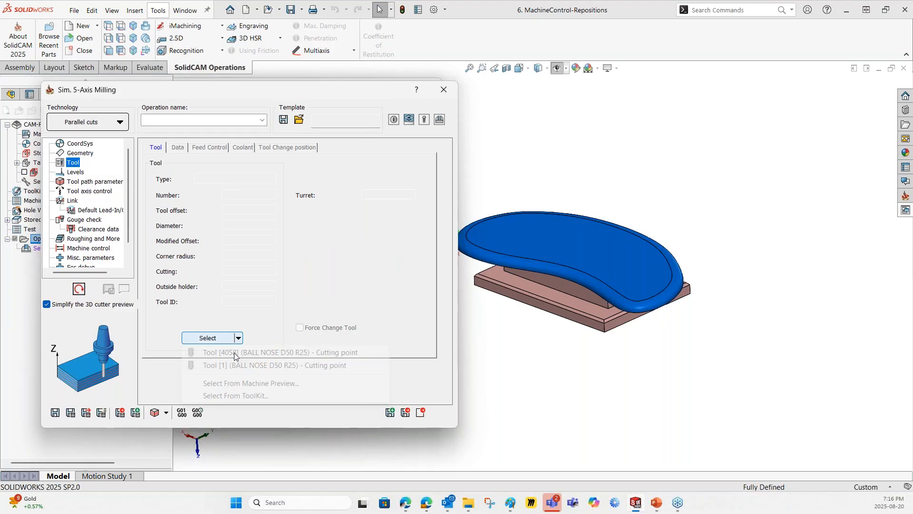
pyautogui.click(239, 354)
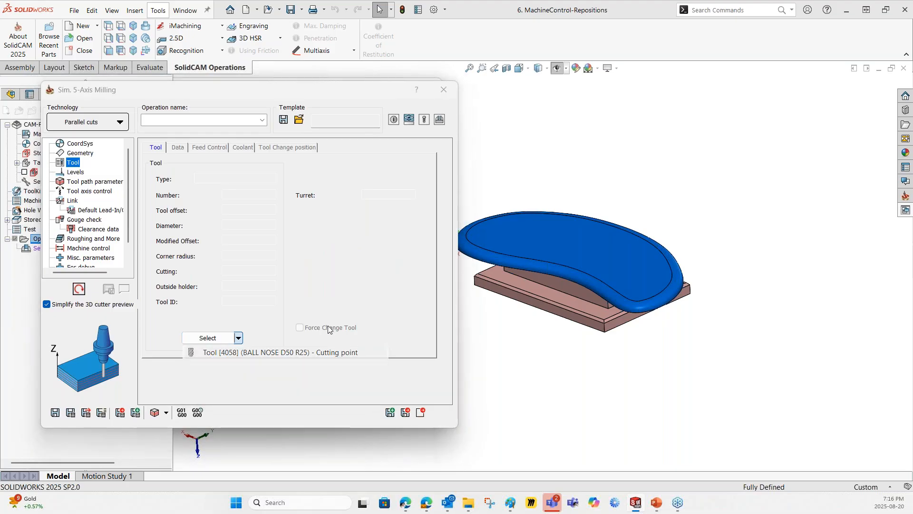
# Step: Set the tool path's maximum step over to 5 and change the first sorting option
pyautogui.click(95, 181)
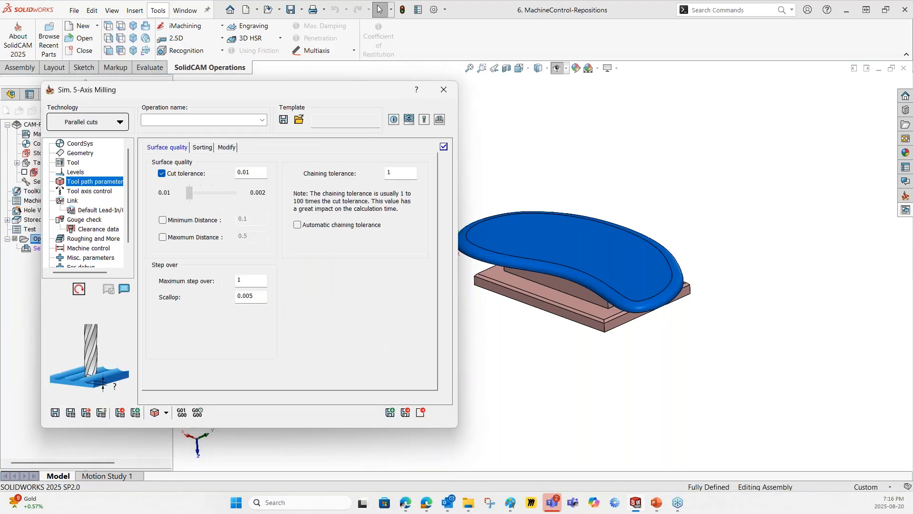
pyautogui.doubleClick(251, 282)
pyautogui.write('5')
pyautogui.click(203, 147)
pyautogui.click(237, 176)
pyautogui.click(241, 199)
# Step: Enable minimum angle change in the machine control settings and save the operation
pyautogui.click(93, 240)
pyautogui.click(88, 248)
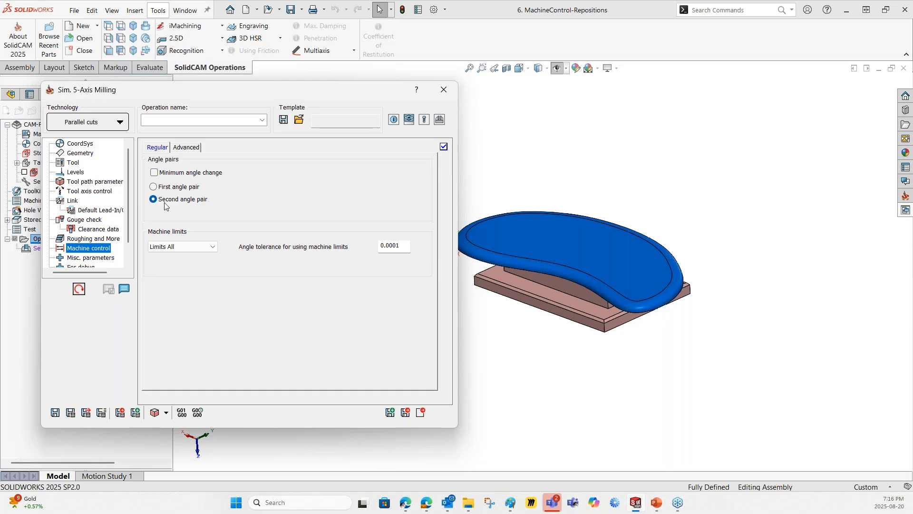
pyautogui.click(154, 173)
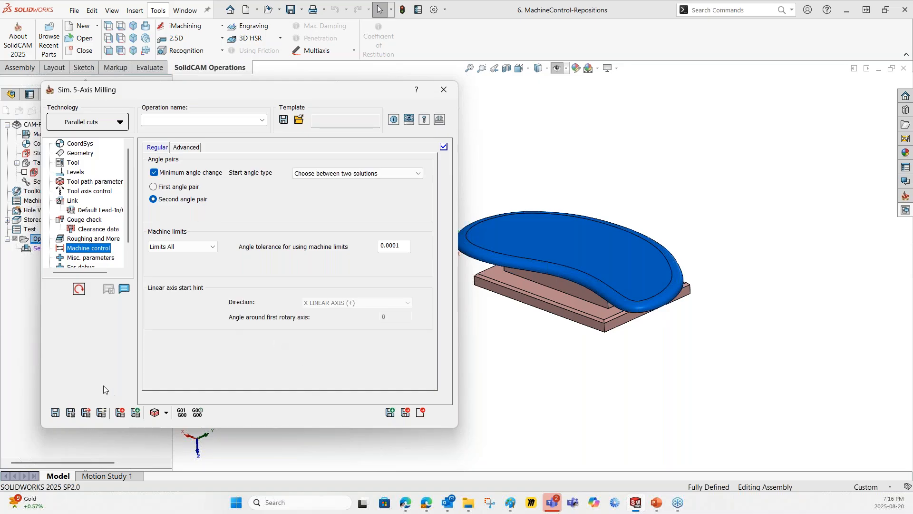
pyautogui.click(55, 412)
# Step: Set the operation's machine limits to Rotation limits
pyautogui.click(179, 249)
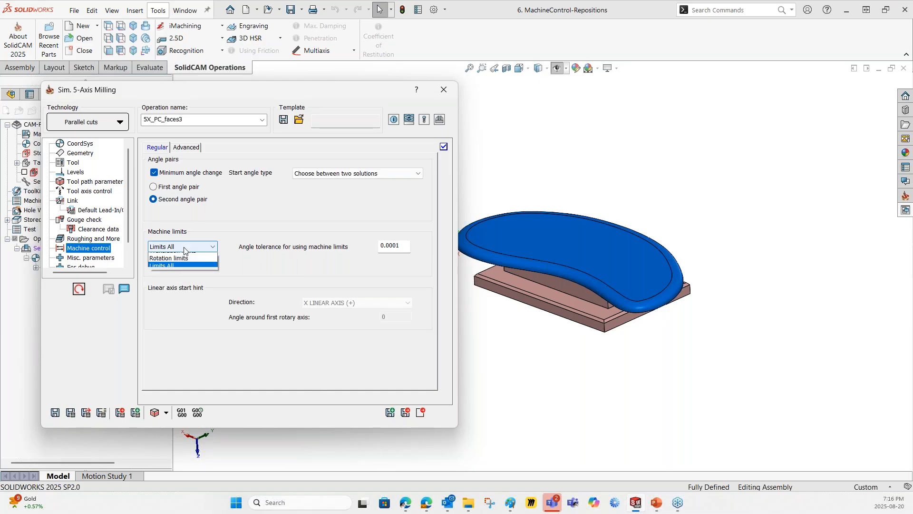
pyautogui.click(185, 273)
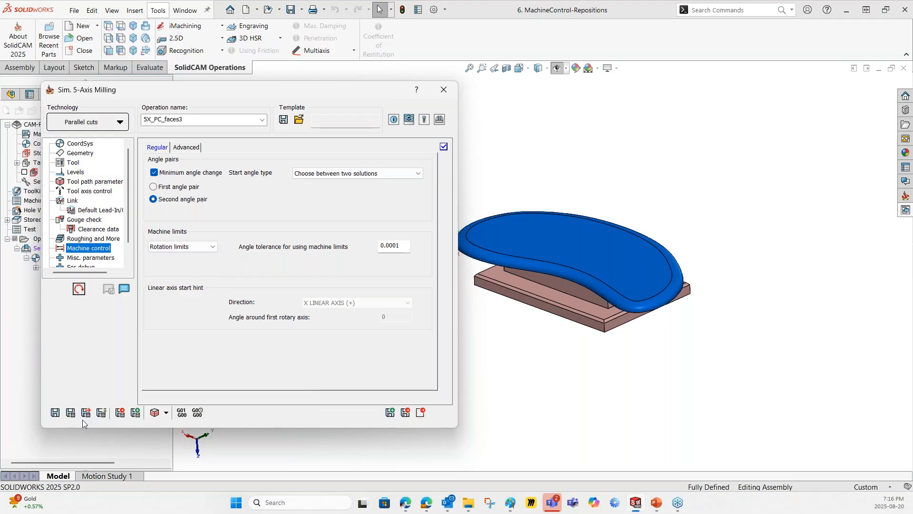
# Step: Save and calculate the parallel cuts operation with the Rotation limits setting
pyautogui.click(71, 412)
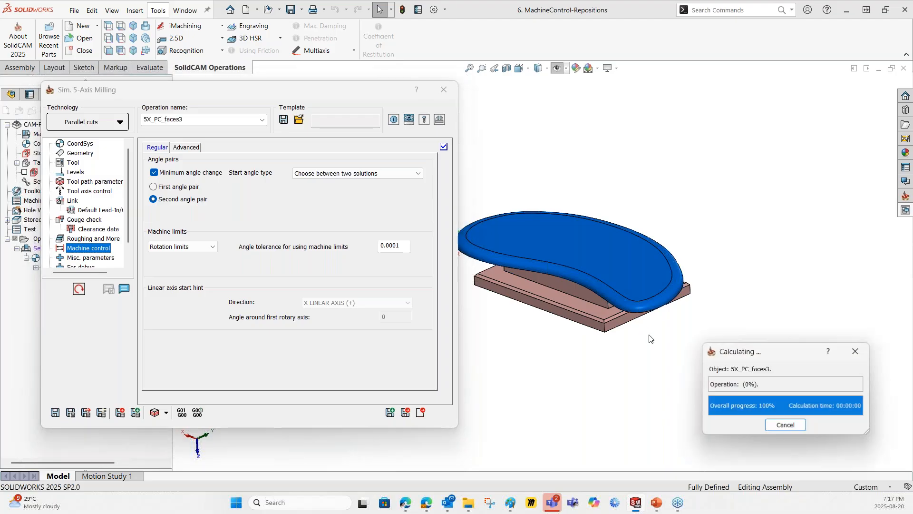
pyautogui.click(704, 282)
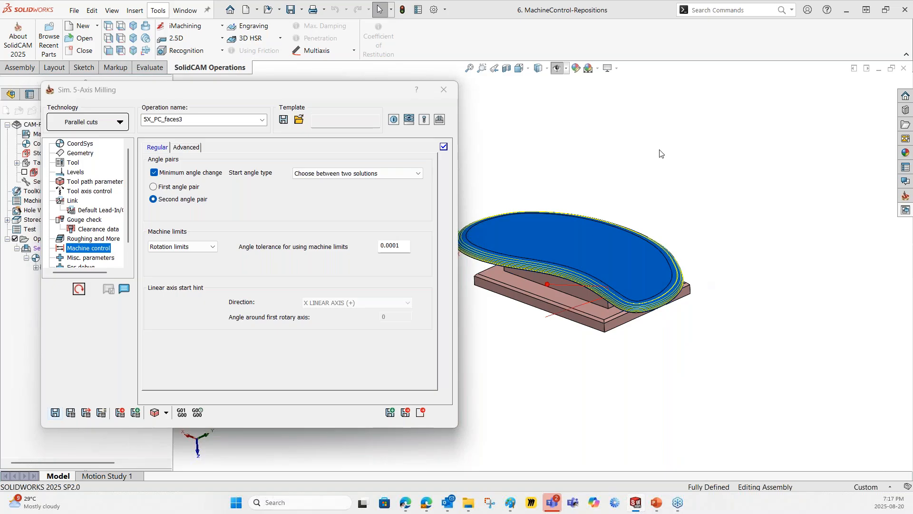
pyautogui.keyDown('ctrl'); pyautogui.moveTo(540, 208); pyautogui.dragTo(607, 207, button='middle'); pyautogui.keyUp('ctrl')
pyautogui.moveTo(606, 207)
pyautogui.mouseDown(button='middle')
pyautogui.moveTo(606, 184)
pyautogui.moveTo(603, 205)
pyautogui.mouseUp(button='middle')
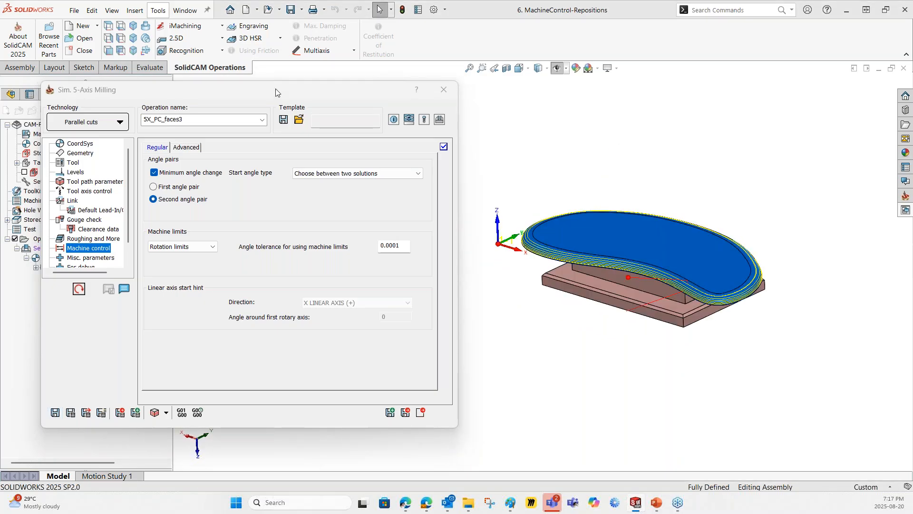
pyautogui.moveTo(275, 92); pyautogui.dragTo(321, 98)
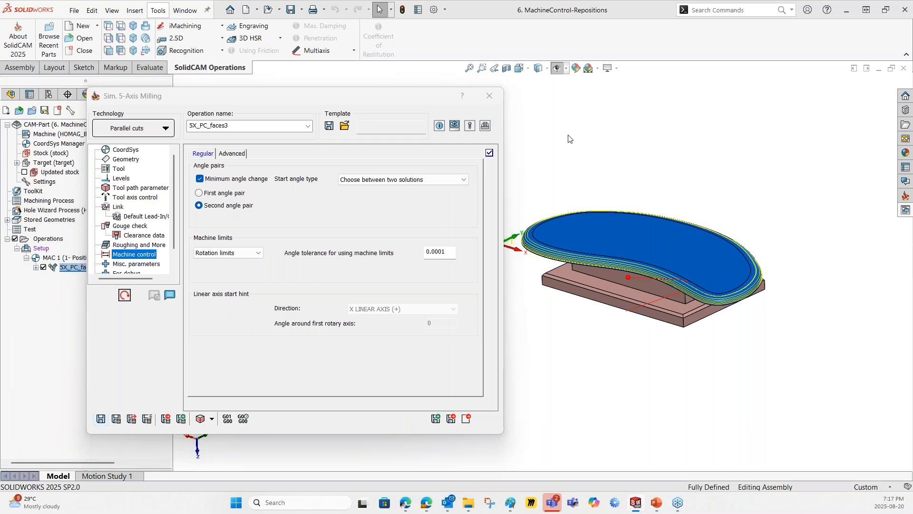
# Step: Simulate the operation on the machine and display the target part together with the tool path
pyautogui.click(199, 241)
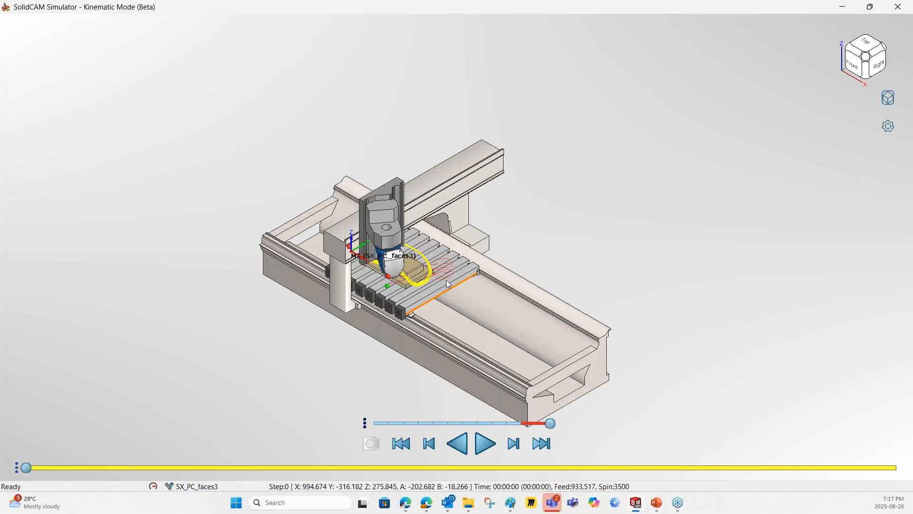
pyautogui.scroll(2, 421, 281)
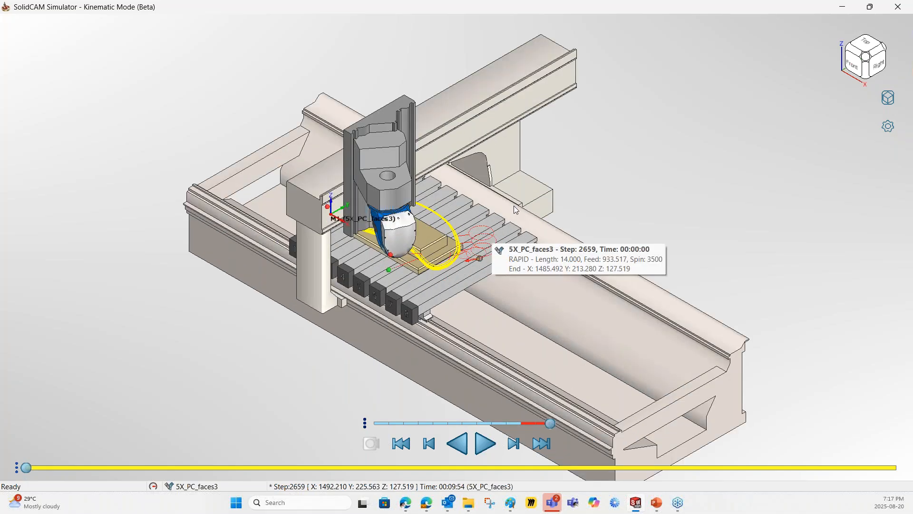
pyautogui.scroll(2, 515, 206)
pyautogui.moveTo(609, 215)
pyautogui.mouseDown(button='middle')
pyautogui.moveTo(605, 184)
pyautogui.moveTo(604, 204)
pyautogui.mouseUp(button='middle')
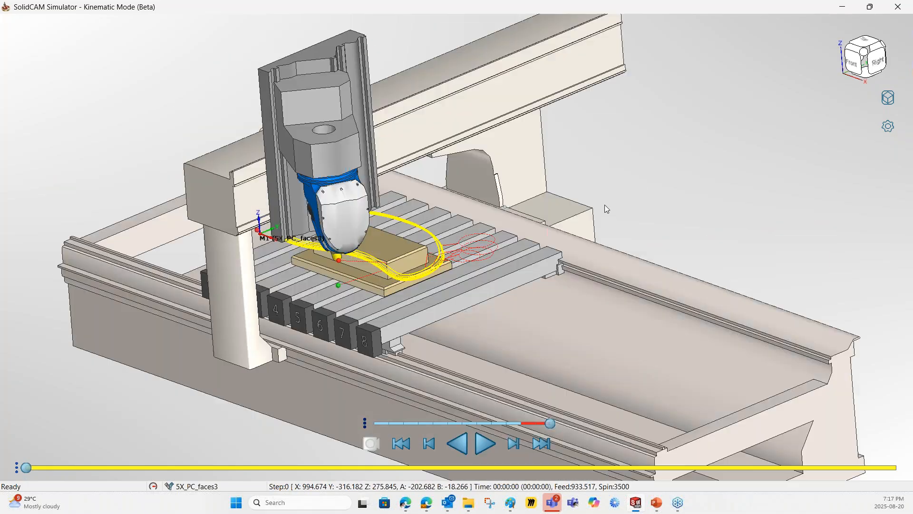
pyautogui.scroll(1, 463, 243)
pyautogui.moveTo(463, 243); pyautogui.dragTo(487, 236, button='middle')
pyautogui.scroll(3, 471, 228)
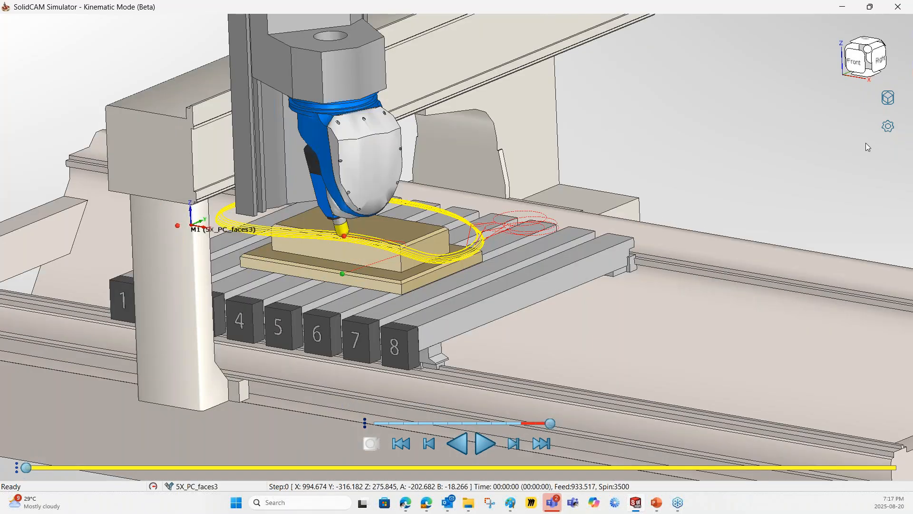
pyautogui.click(888, 126)
pyautogui.click(745, 322)
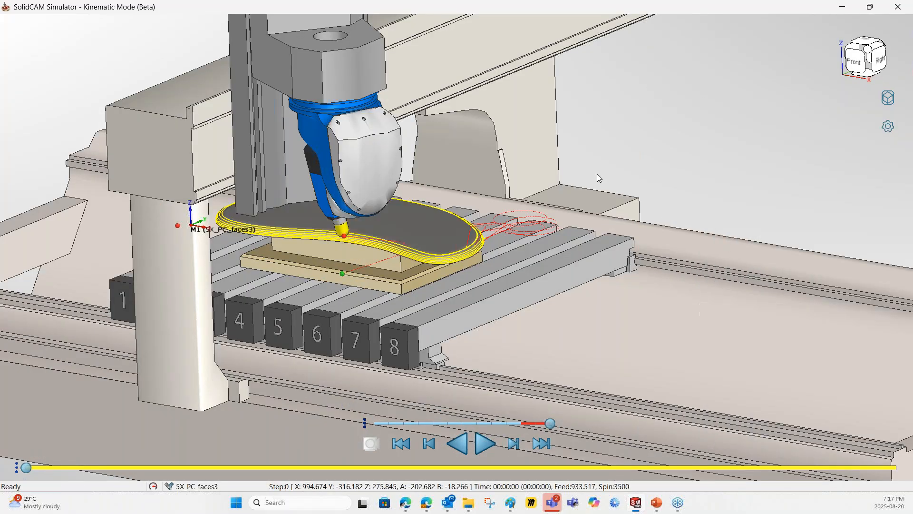
# Step: Examine the head's repositioning and rapid retract moves beside the part's edge, then close the simulation
pyautogui.scroll(3, 461, 256)
pyautogui.moveTo(461, 257); pyautogui.dragTo(354, 180, button='middle')
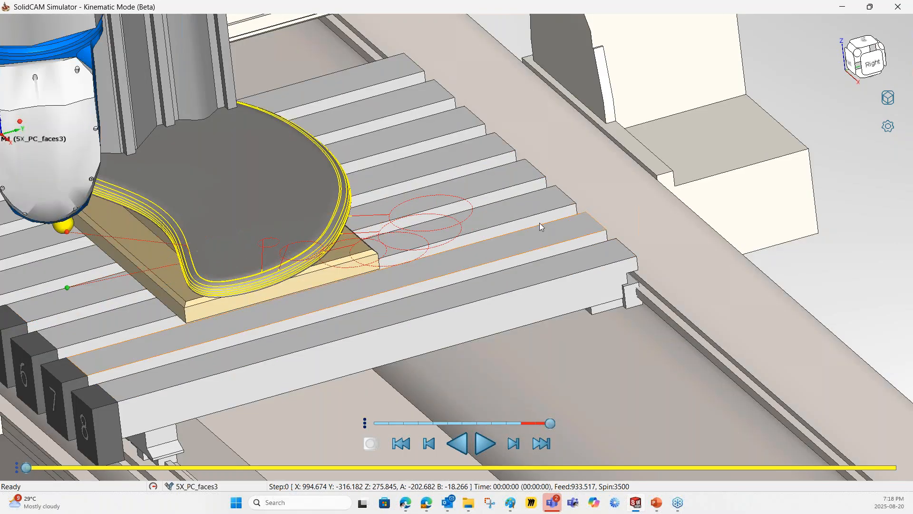
pyautogui.click(359, 216)
pyautogui.moveTo(626, 205)
pyautogui.mouseDown(button='middle')
pyautogui.moveTo(599, 187)
pyautogui.moveTo(635, 197)
pyautogui.moveTo(620, 195)
pyautogui.mouseUp(button='middle')
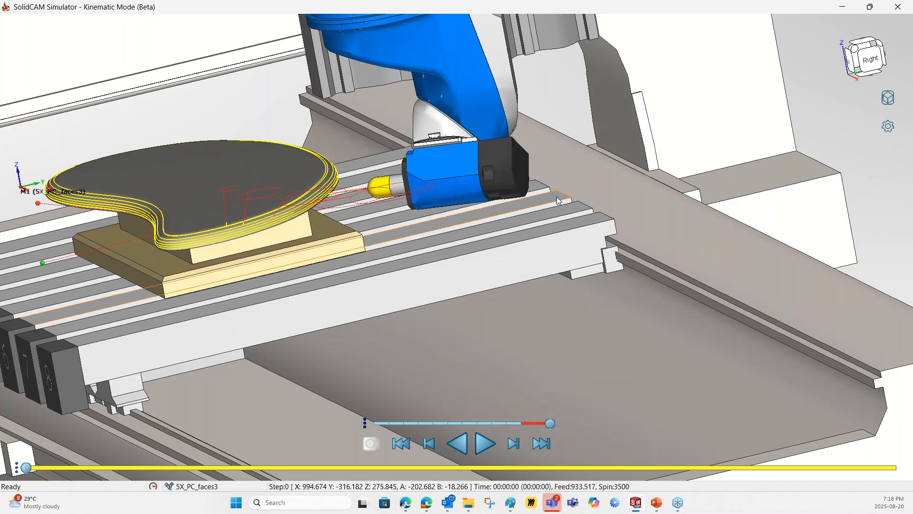
pyautogui.scroll(-1, 557, 201)
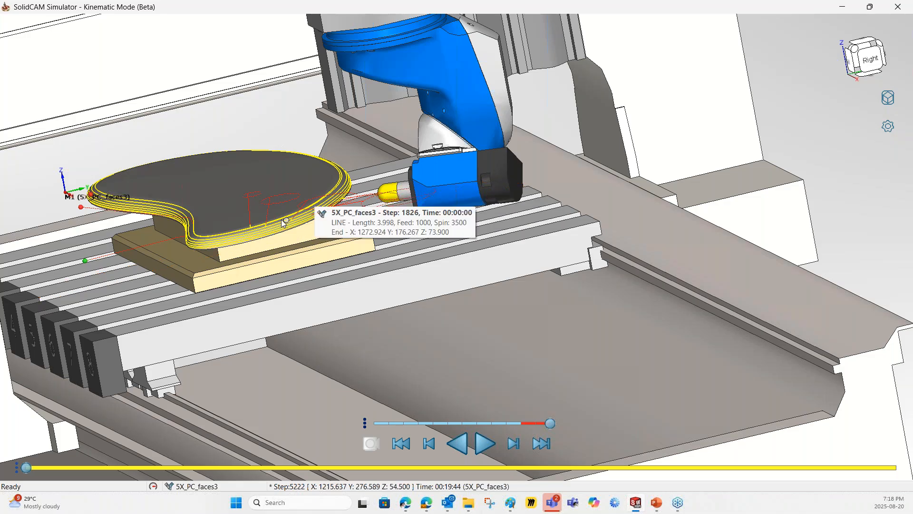
pyautogui.moveTo(662, 180); pyautogui.dragTo(594, 204, button='middle')
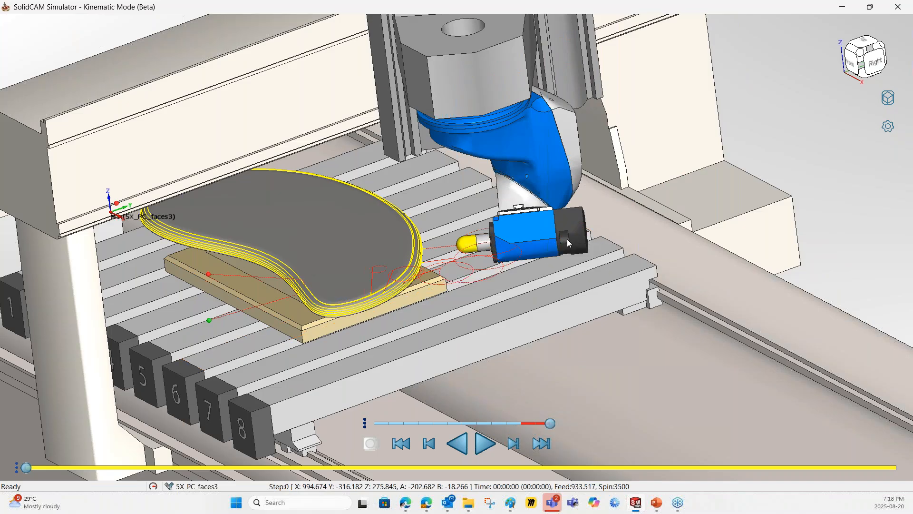
pyautogui.moveTo(567, 239)
pyautogui.moveTo(567, 239); pyautogui.dragTo(570, 210, button='middle')
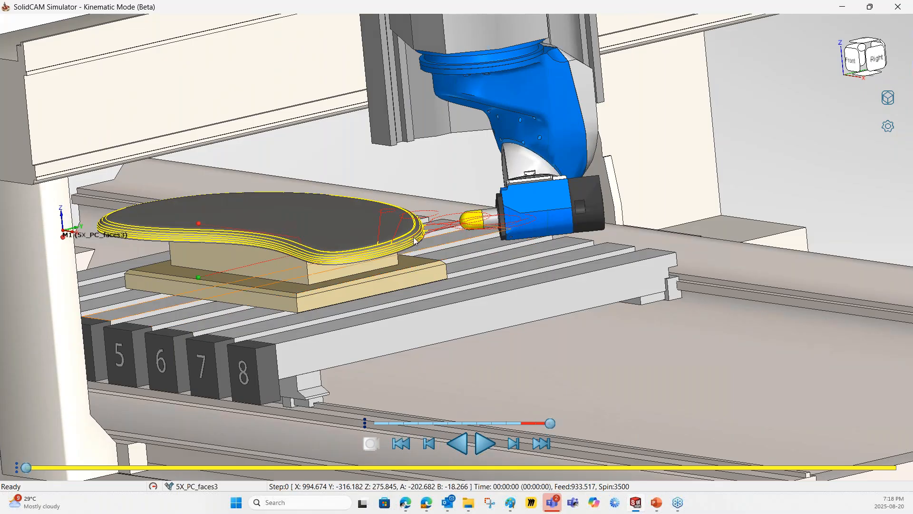
pyautogui.moveTo(422, 231)
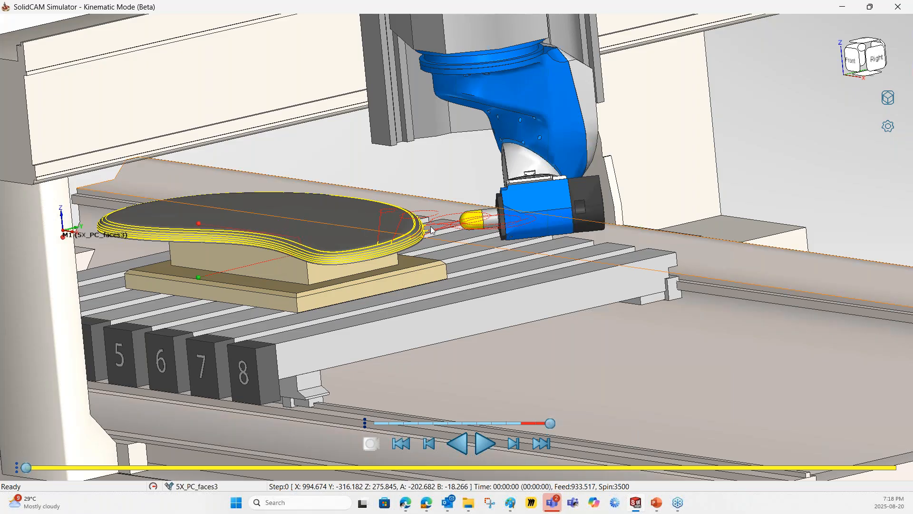
pyautogui.moveTo(450, 245)
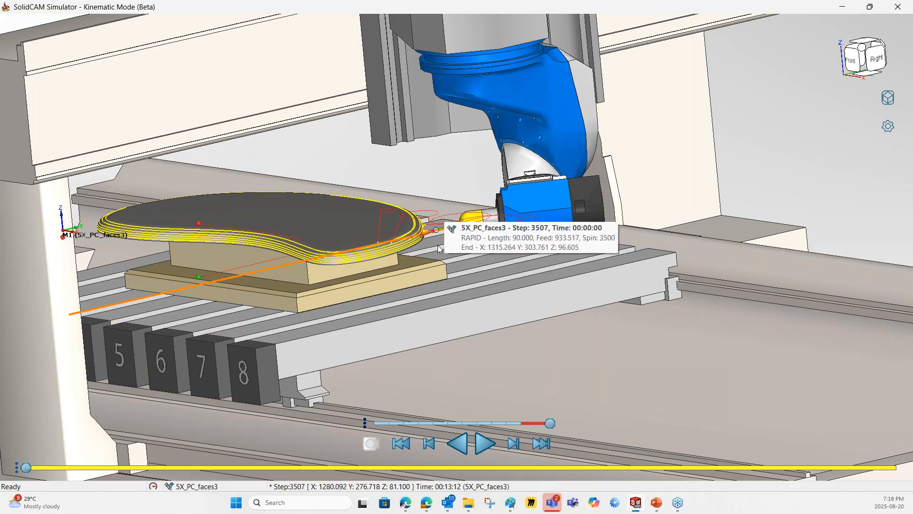
pyautogui.moveTo(512, 220)
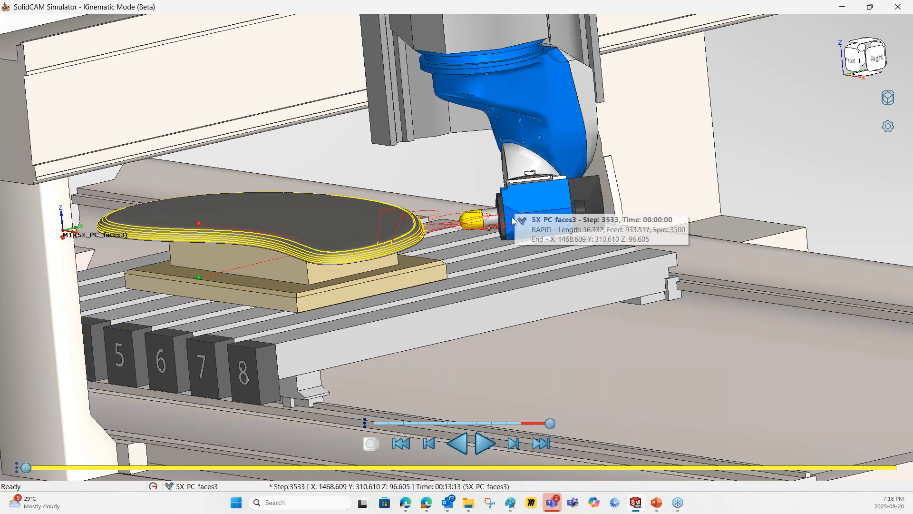
pyautogui.click(899, 6)
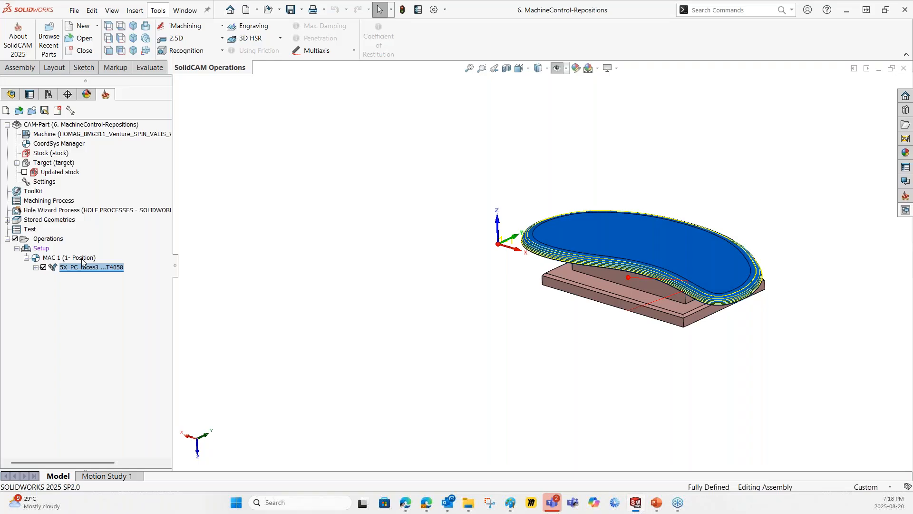
# Step: Duplicate the parallel cuts operation and open the copy's advanced machine control settings
pyautogui.click(84, 269)
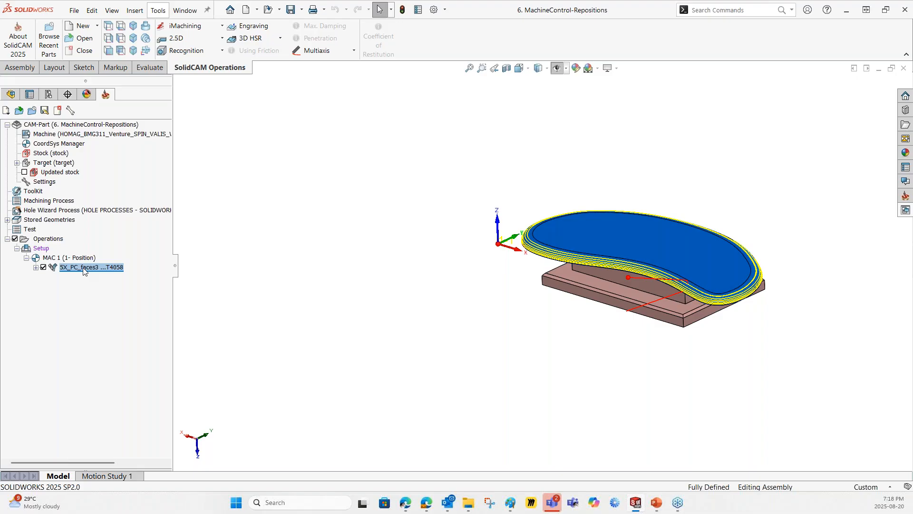
pyautogui.doubleClick(83, 268)
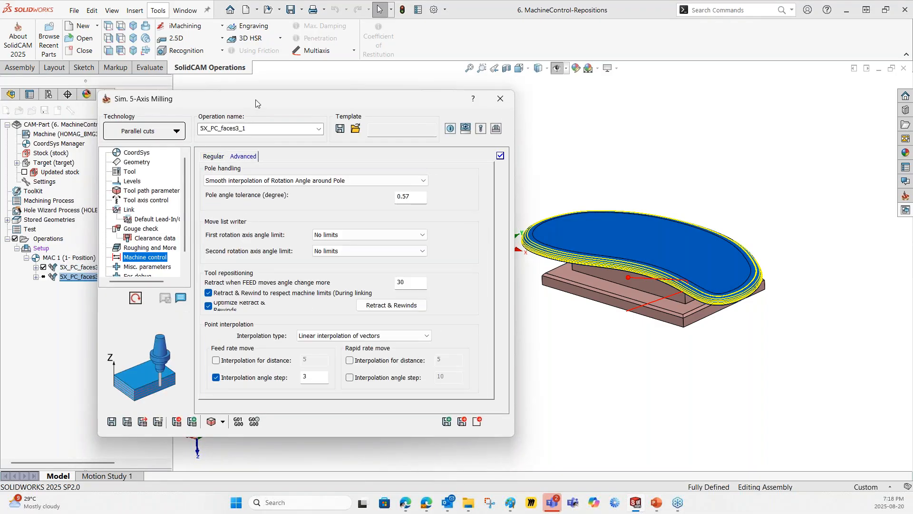
pyautogui.moveTo(254, 99); pyautogui.dragTo(248, 95)
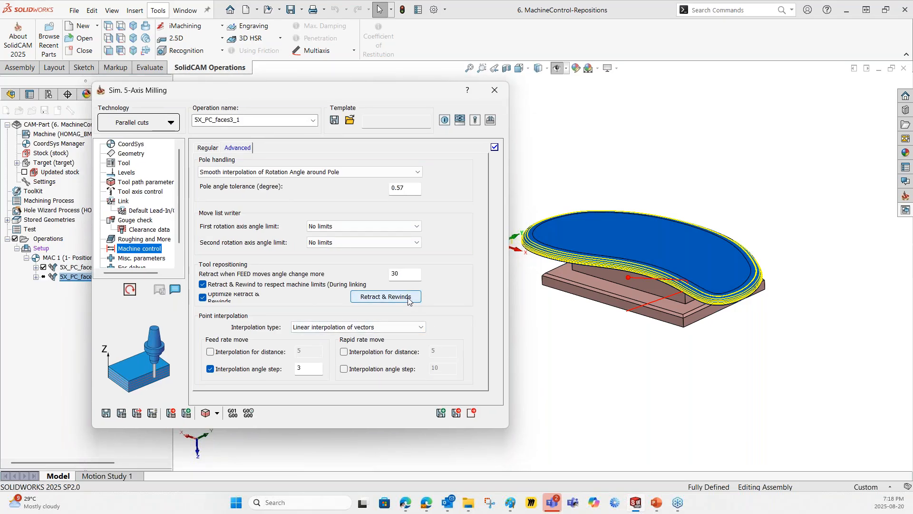
# Step: In the Retract & Rewinds settings, set the user defined tool axis retract to 25 and enable retracting in a user defined direction along the Z-Axis
pyautogui.click(393, 302)
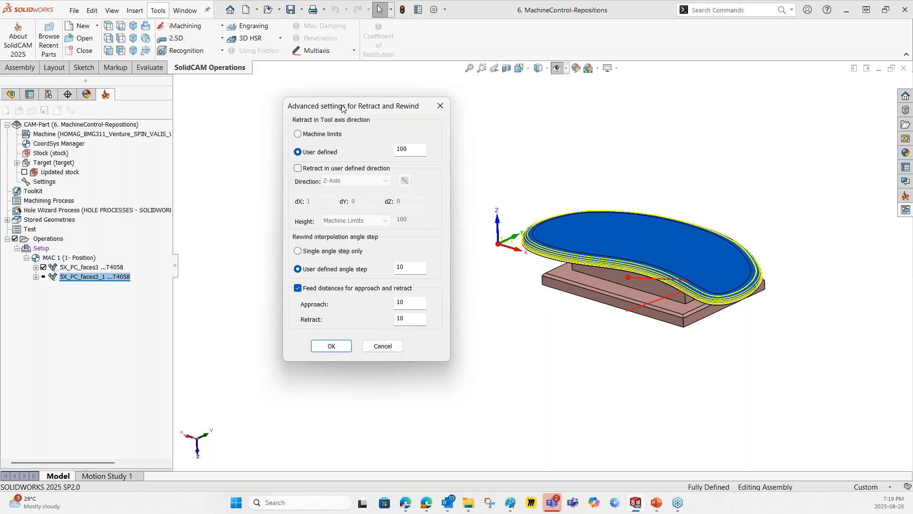
pyautogui.moveTo(339, 107); pyautogui.dragTo(317, 111)
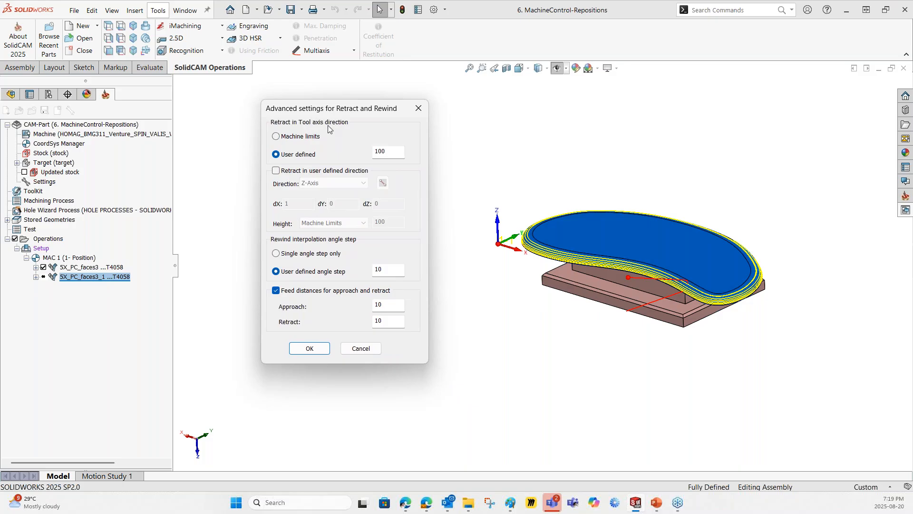
pyautogui.moveTo(398, 152); pyautogui.dragTo(326, 151)
pyautogui.write('25')
pyautogui.click(276, 170)
pyautogui.click(328, 184)
pyautogui.click(328, 184)
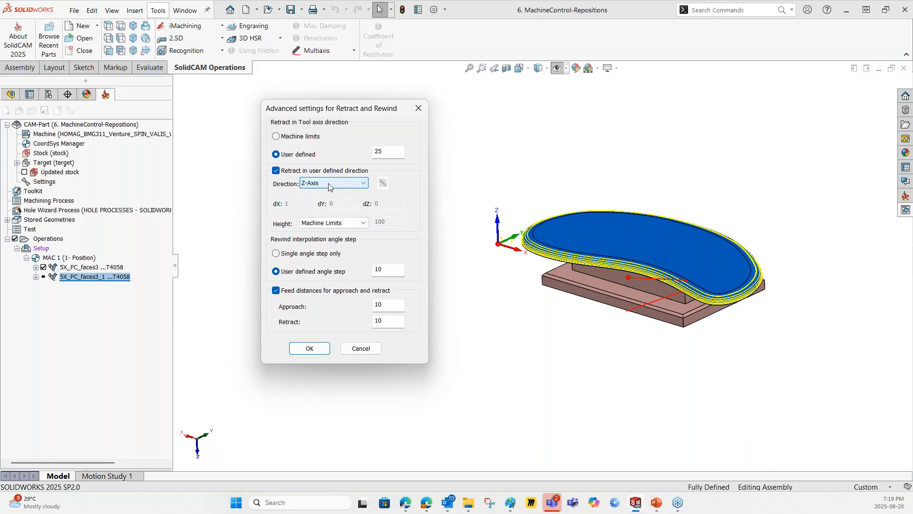
# Step: Set the Z-Axis retract height to Use distance with a value of 150 and accept the retract and rewind settings
pyautogui.click(343, 228)
pyautogui.click(335, 238)
pyautogui.click(338, 225)
pyautogui.click(340, 239)
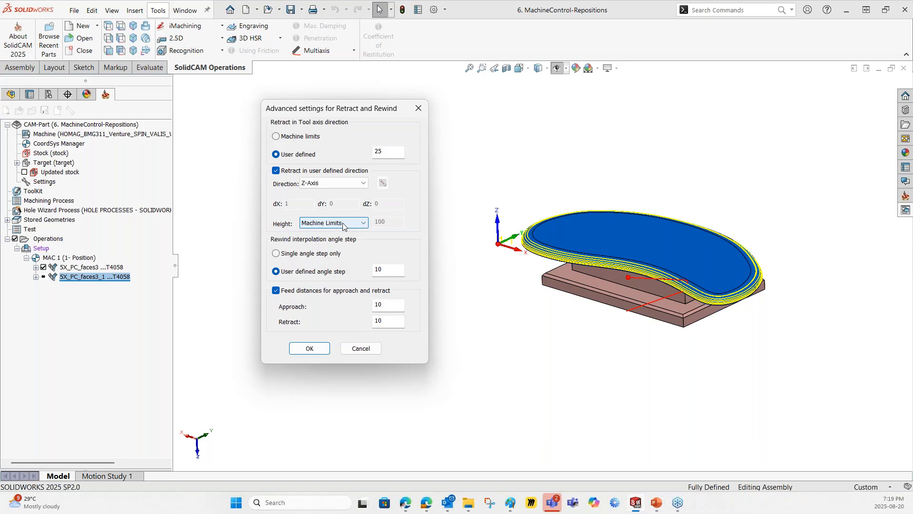
pyautogui.click(344, 225)
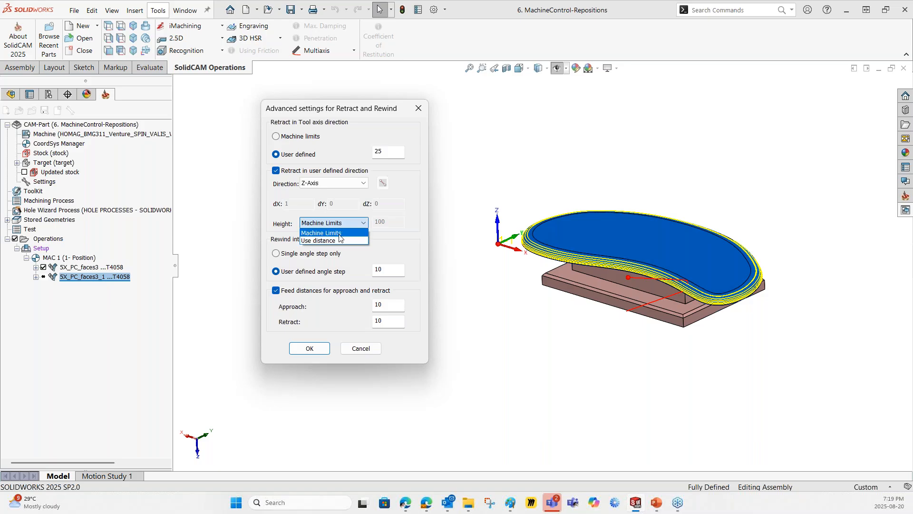
pyautogui.click(333, 240)
pyautogui.click(347, 225)
pyautogui.click(347, 225)
pyautogui.doubleClick(381, 223)
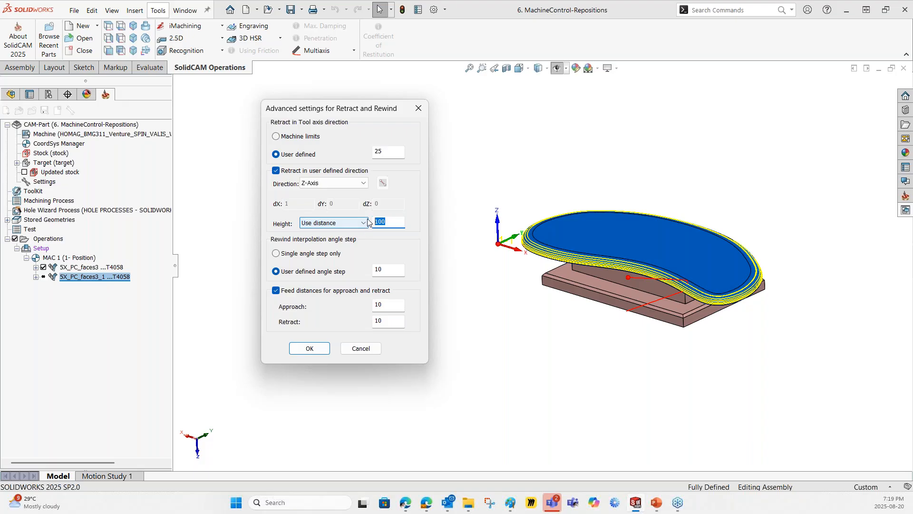
pyautogui.click(364, 225)
pyautogui.click(363, 226)
pyautogui.moveTo(387, 222); pyautogui.dragTo(364, 224)
pyautogui.write('15')
pyautogui.click(310, 348)
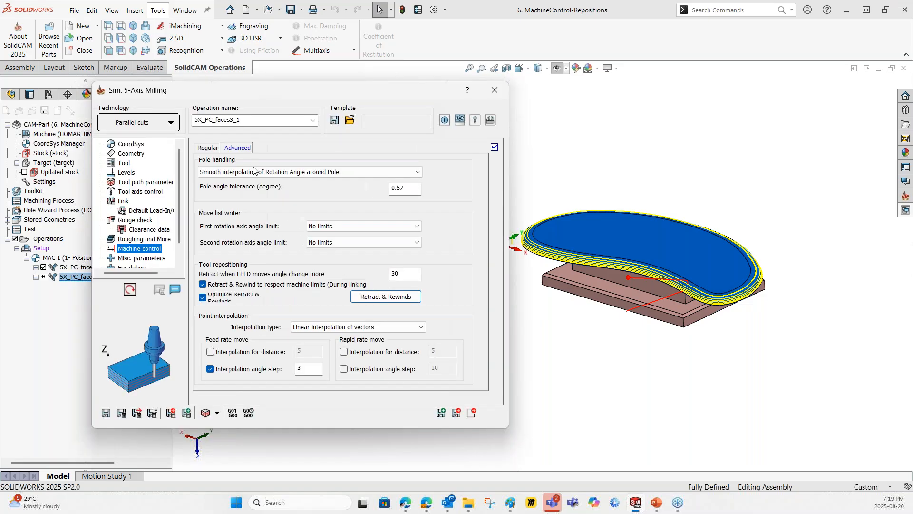
# Step: Save and calculate the duplicated operation and turn off the original operation's tool path display
pyautogui.moveTo(221, 96); pyautogui.dragTo(246, 98)
pyautogui.click(137, 417)
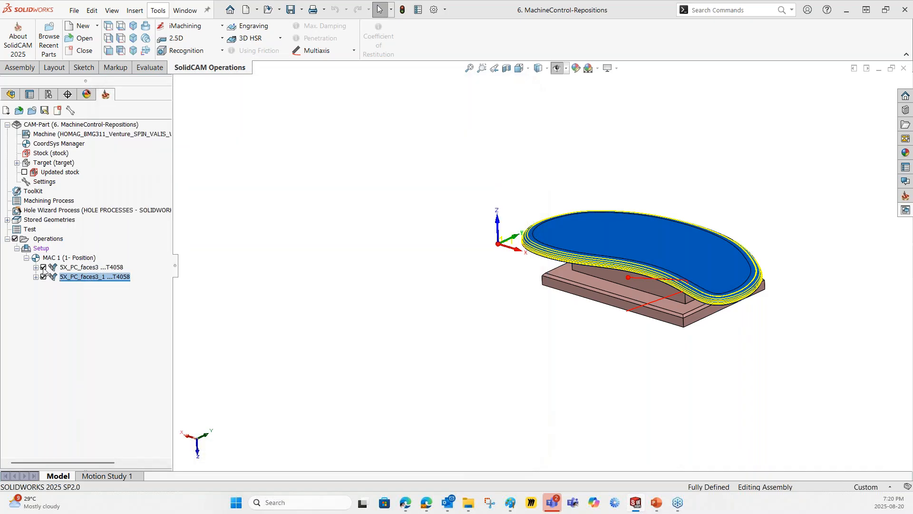
pyautogui.click(43, 267)
# Step: Simulate the duplicated operation on the machine and examine its vertical retract moves, jumping to one beside the part's edge
pyautogui.rightClick(80, 277)
pyautogui.click(153, 242)
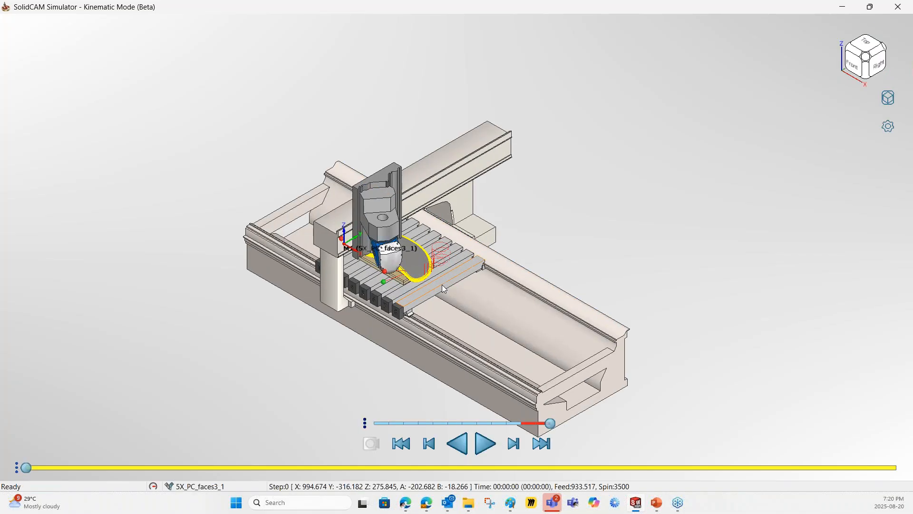
pyautogui.scroll(2, 442, 276)
pyautogui.moveTo(440, 263); pyautogui.dragTo(434, 171, button='middle')
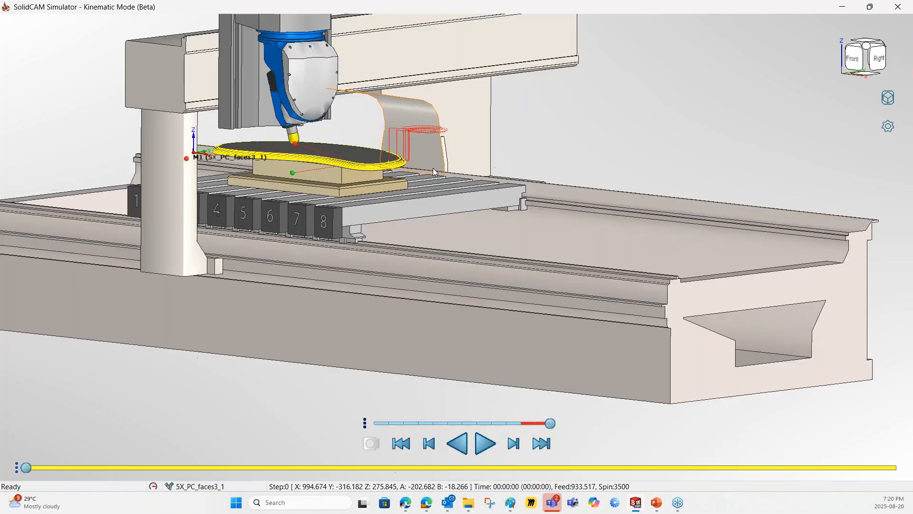
pyautogui.scroll(2, 434, 172)
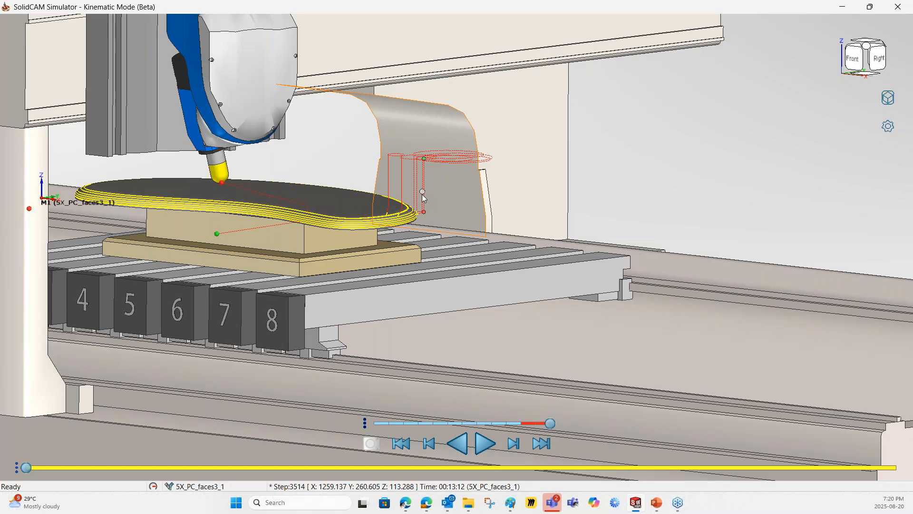
pyautogui.scroll(3, 423, 198)
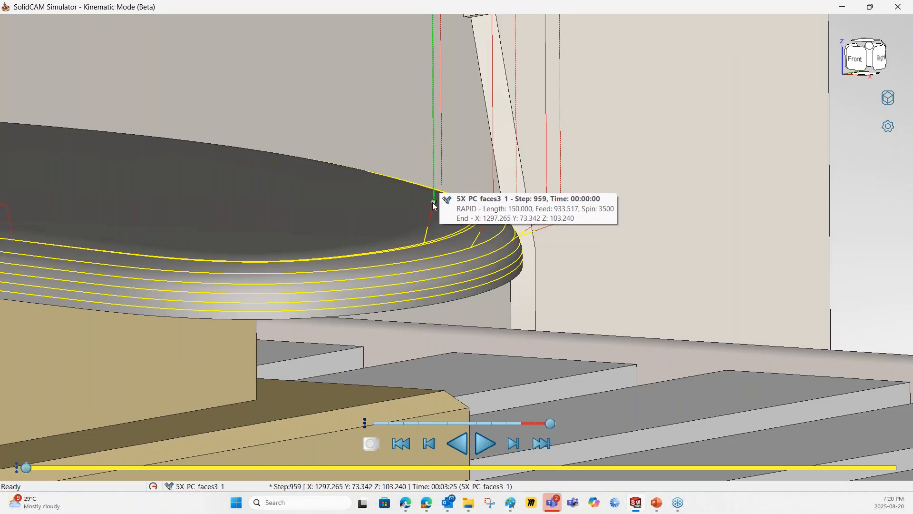
pyautogui.scroll(-3, 437, 209)
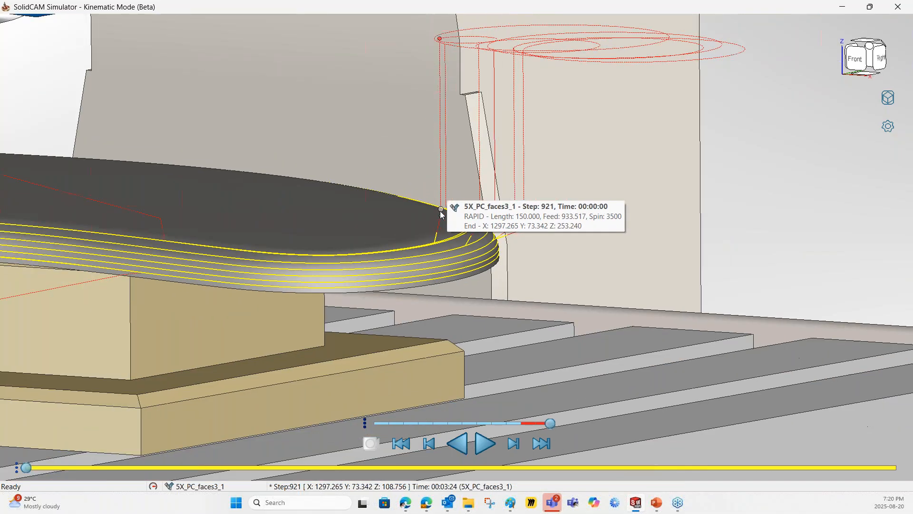
pyautogui.click(441, 215)
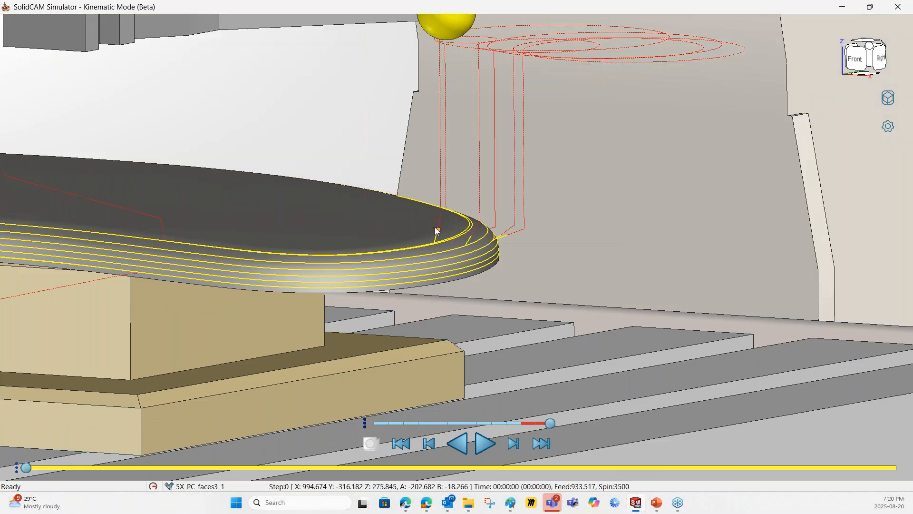
# Step: Examine the duplicated operation's vertical retract and rotation moves above the part's end and close the kinematic simulation
pyautogui.scroll(-5, 443, 231)
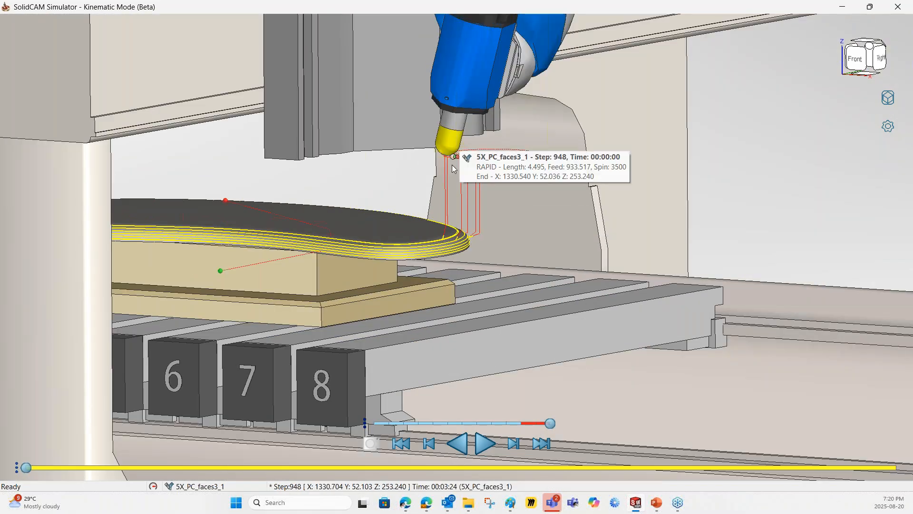
pyautogui.scroll(2, 450, 174)
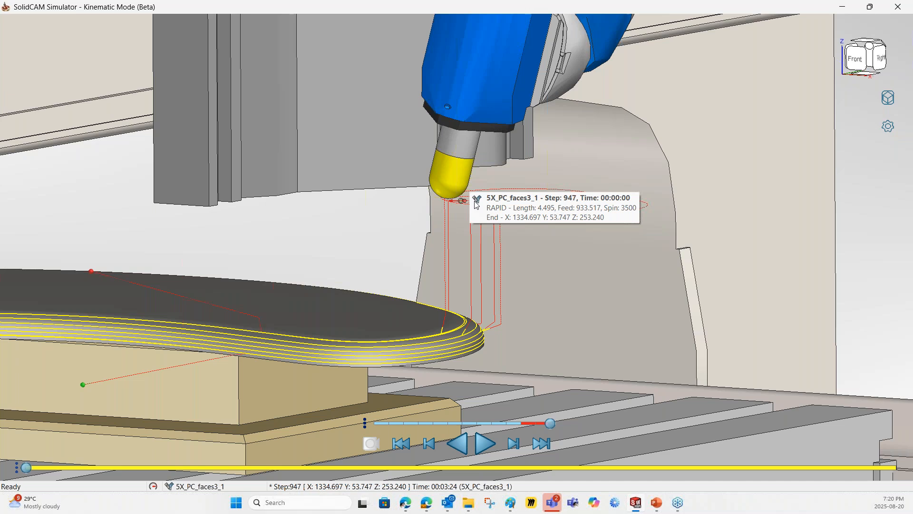
pyautogui.scroll(-4, 441, 187)
pyautogui.moveTo(554, 187); pyautogui.dragTo(546, 202, button='middle')
pyautogui.click(897, 10)
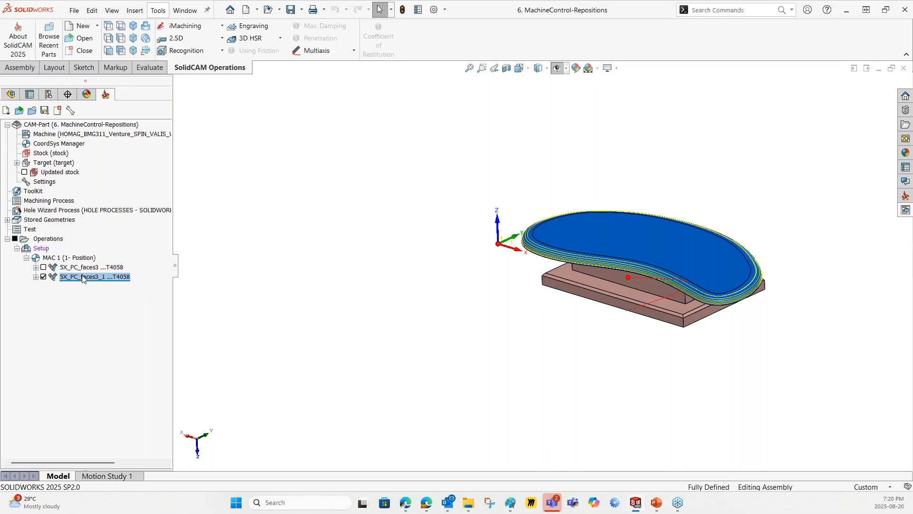
# Step: Open the duplicated operation in Machine Simulation, dismissing the updated stock error, and change the toolpath rendering with the model fitted
pyautogui.click(143, 212)
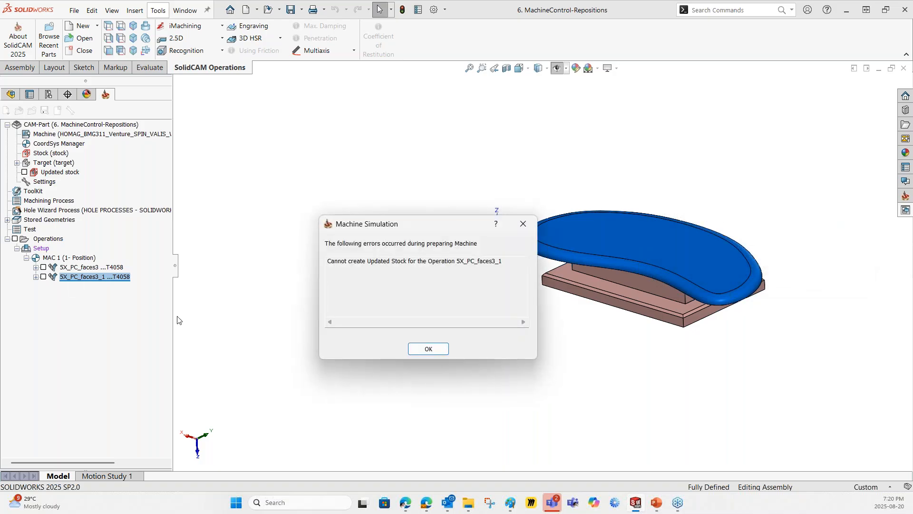
pyautogui.click(423, 352)
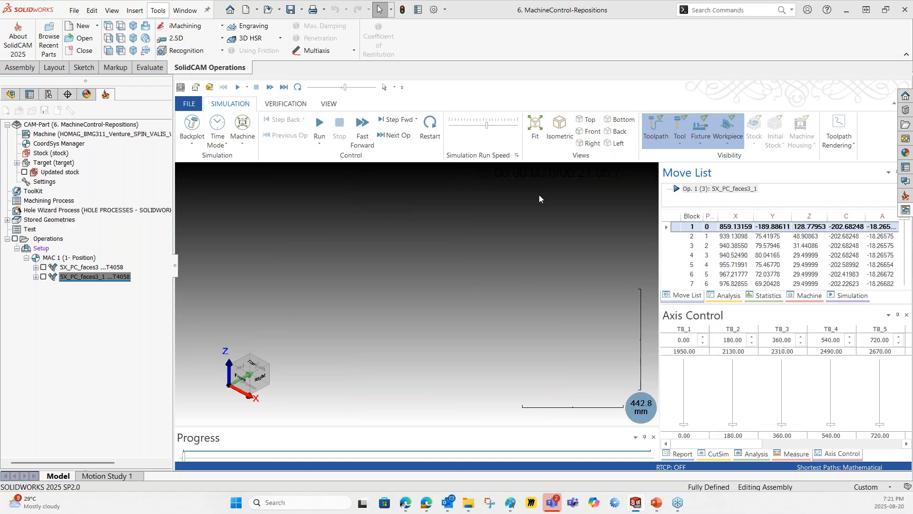
pyautogui.click(541, 123)
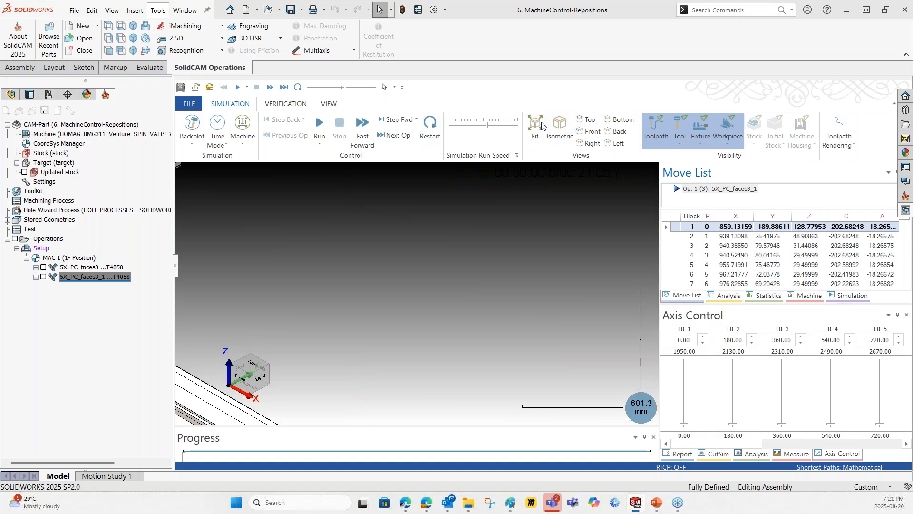
pyautogui.click(849, 148)
pyautogui.click(778, 175)
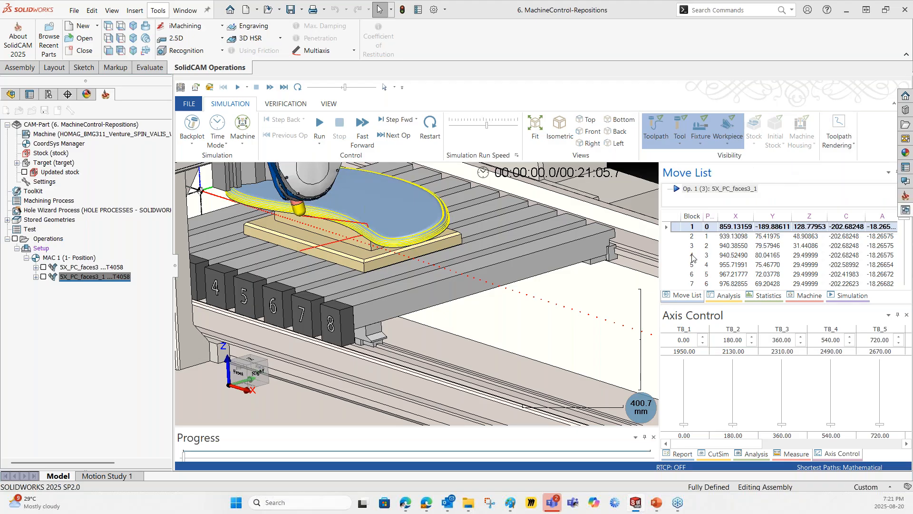
# Step: Colour the simulated toolpath by Tool Number in the analysis and inspect the reposition moves beside the part
pyautogui.click(725, 295)
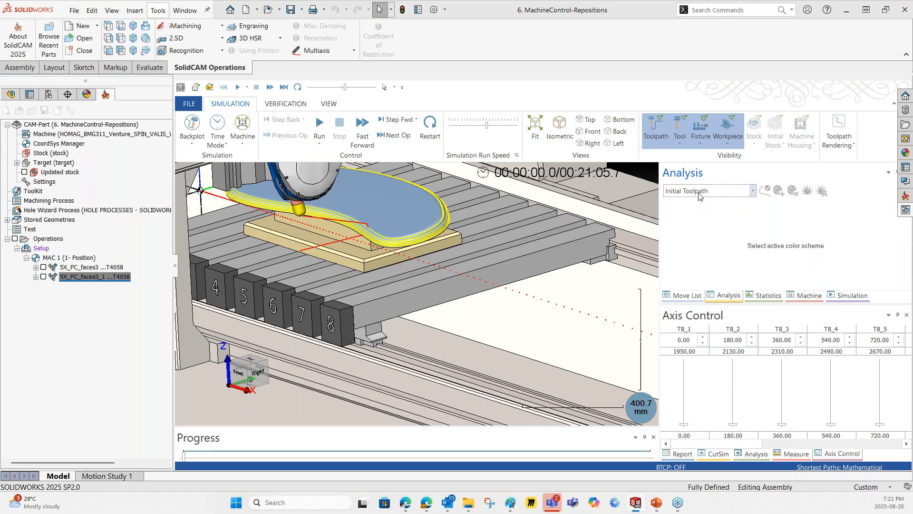
pyautogui.click(751, 191)
pyautogui.click(690, 208)
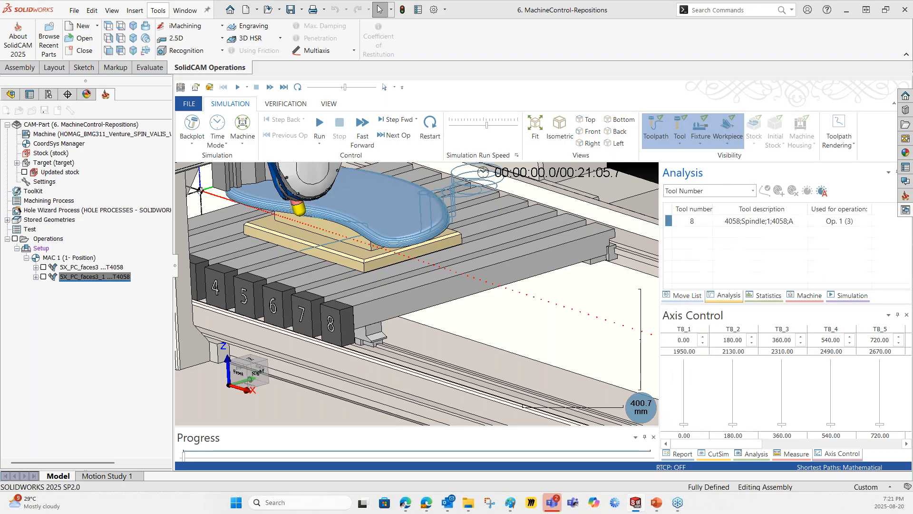
pyautogui.scroll(-2, 483, 302)
pyautogui.scroll(2, 483, 302)
pyautogui.moveTo(483, 301)
pyautogui.mouseDown(button='middle')
pyautogui.moveTo(511, 224)
pyautogui.moveTo(510, 247)
pyautogui.moveTo(444, 301)
pyautogui.moveTo(479, 279)
pyautogui.moveTo(484, 288)
pyautogui.moveTo(474, 287)
pyautogui.mouseUp(button='middle')
pyautogui.scroll(3, 443, 301)
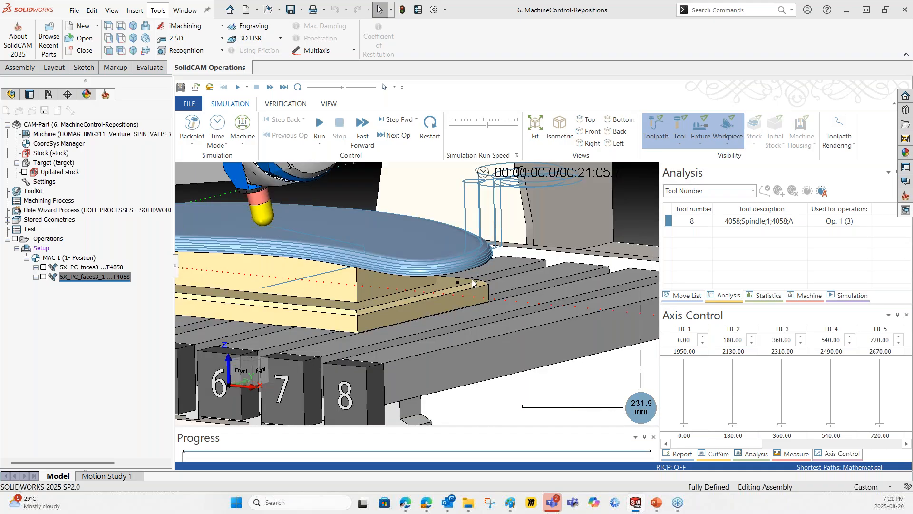
pyautogui.scroll(-2, 514, 276)
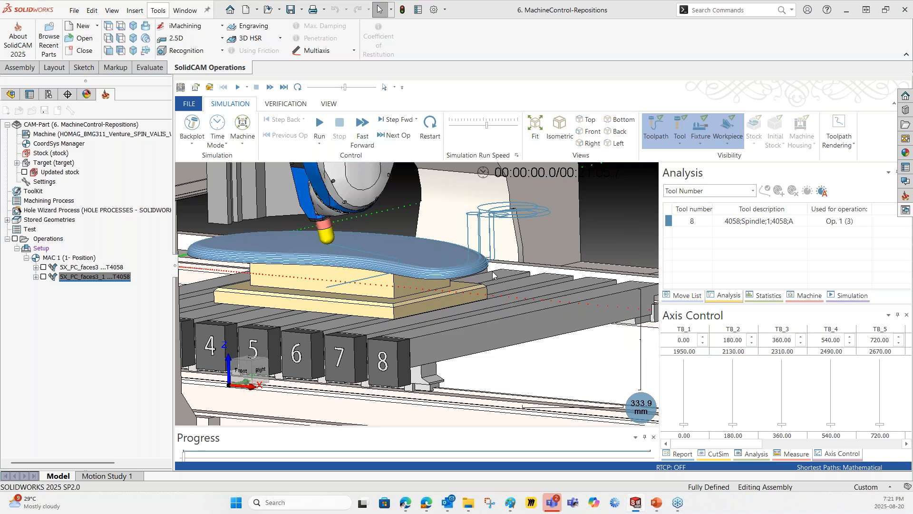
pyautogui.moveTo(543, 274); pyautogui.dragTo(525, 269, button='middle')
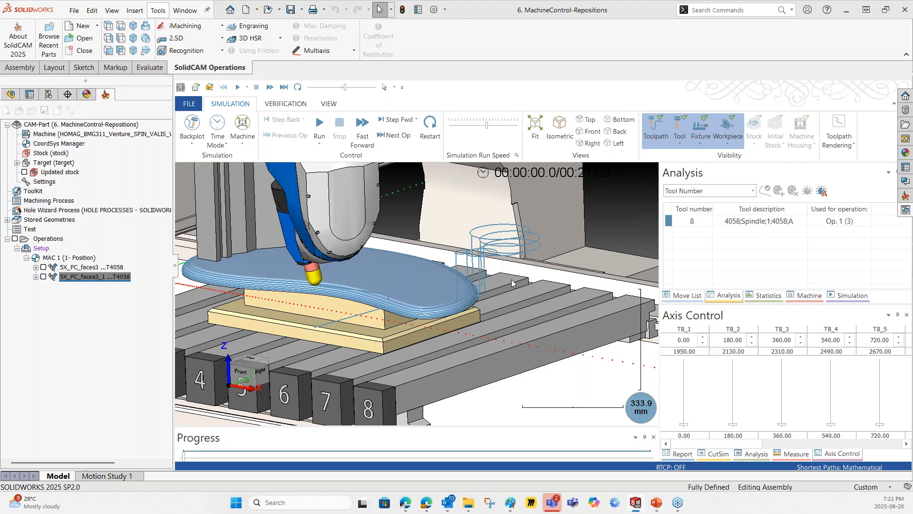
pyautogui.moveTo(515, 281); pyautogui.dragTo(454, 296, button='middle')
# Step: Run the machine simulation at an increased speed through the first reposition and pause it once the tool is cutting again
pyautogui.click(319, 125)
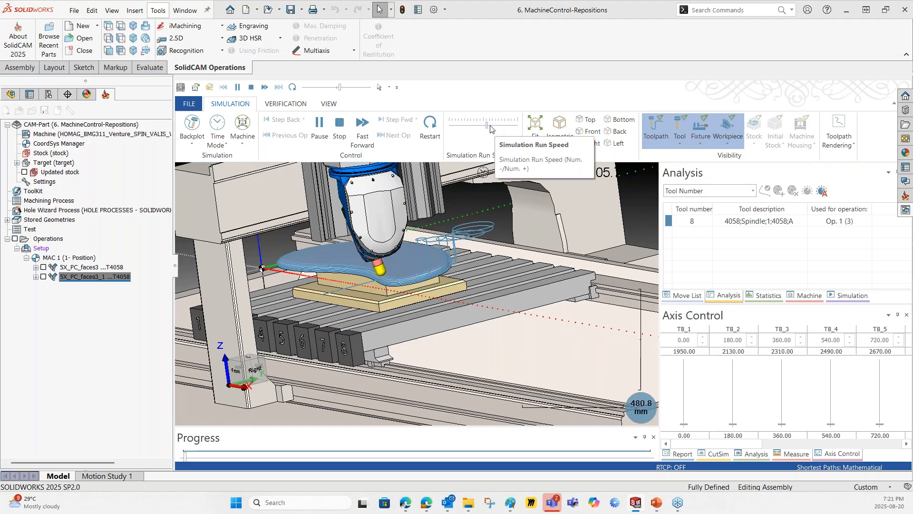
pyautogui.moveTo(490, 127); pyautogui.dragTo(495, 128)
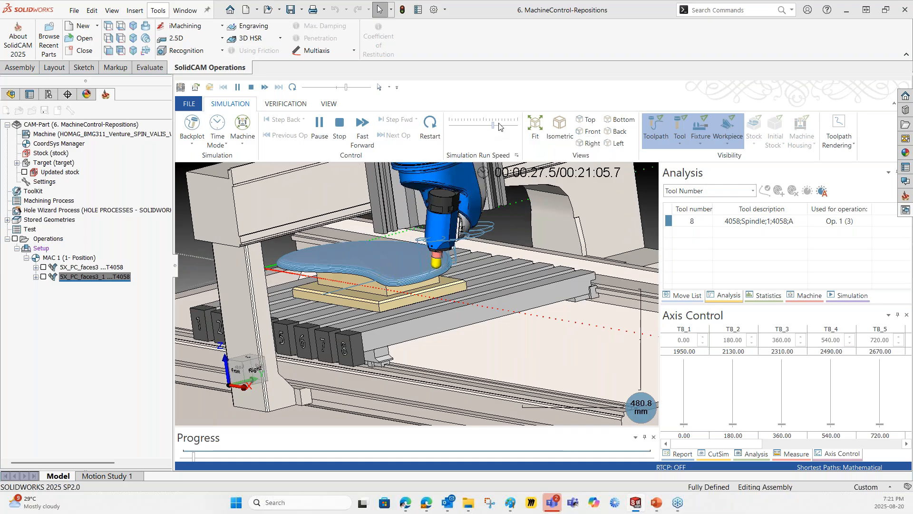
pyautogui.moveTo(500, 126); pyautogui.dragTo(503, 128)
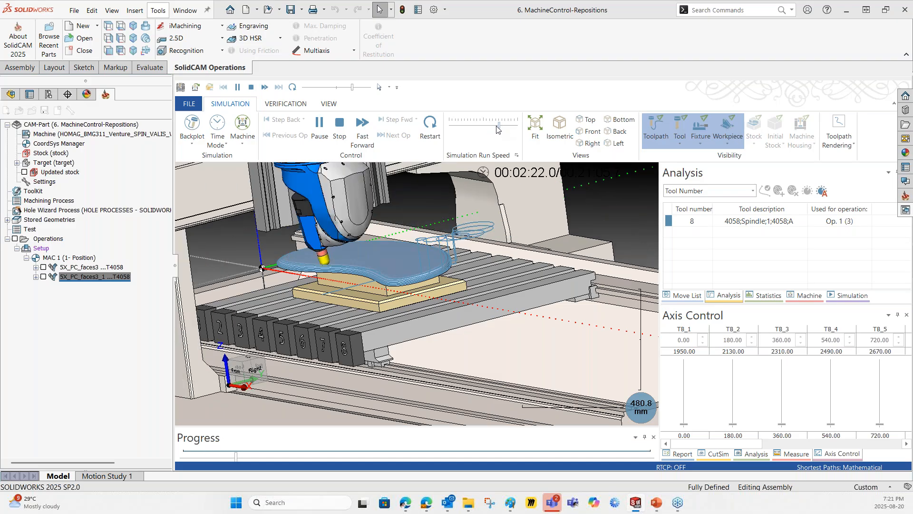
pyautogui.click(451, 325)
pyautogui.click(524, 323)
pyautogui.click(526, 341)
pyautogui.click(521, 297)
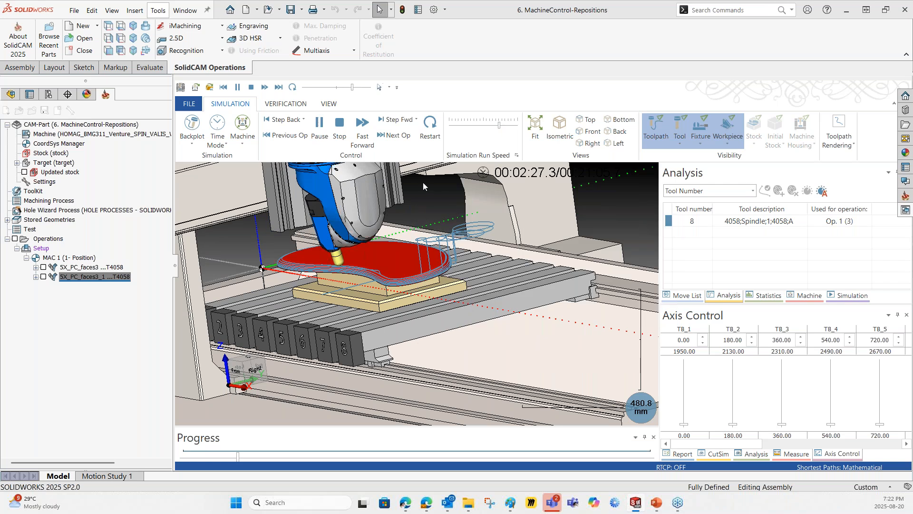
pyautogui.click(325, 124)
# Step: Go back through the Move List from the paused cut to the last reposition move at block 958
pyautogui.click(687, 297)
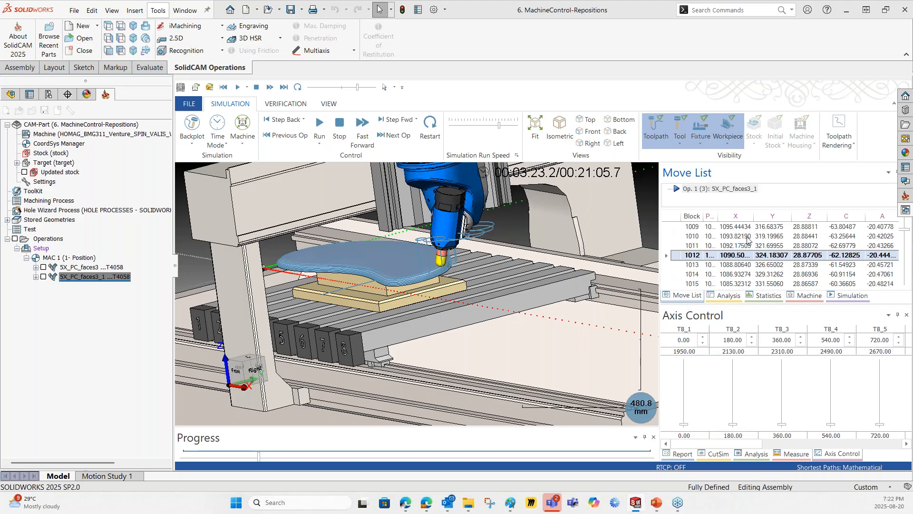
pyautogui.scroll(3, 747, 245)
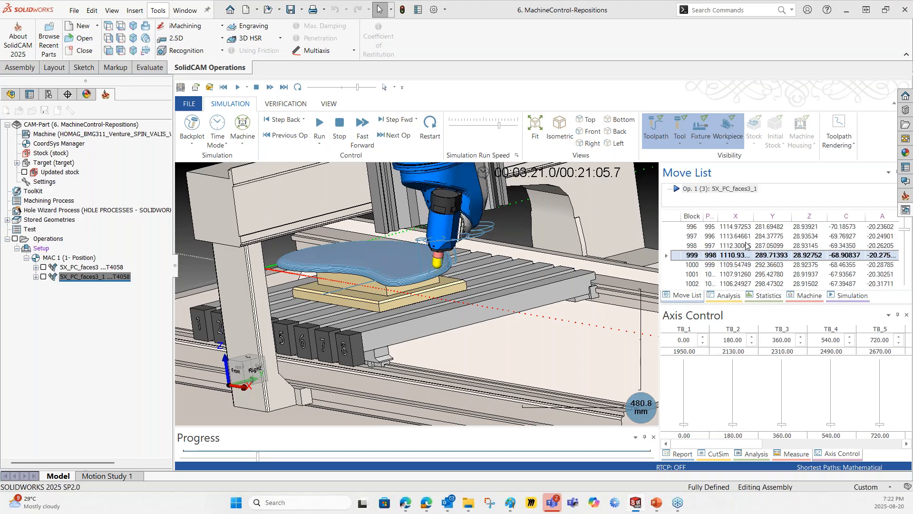
pyautogui.scroll(3, 744, 245)
pyautogui.scroll(5, 739, 246)
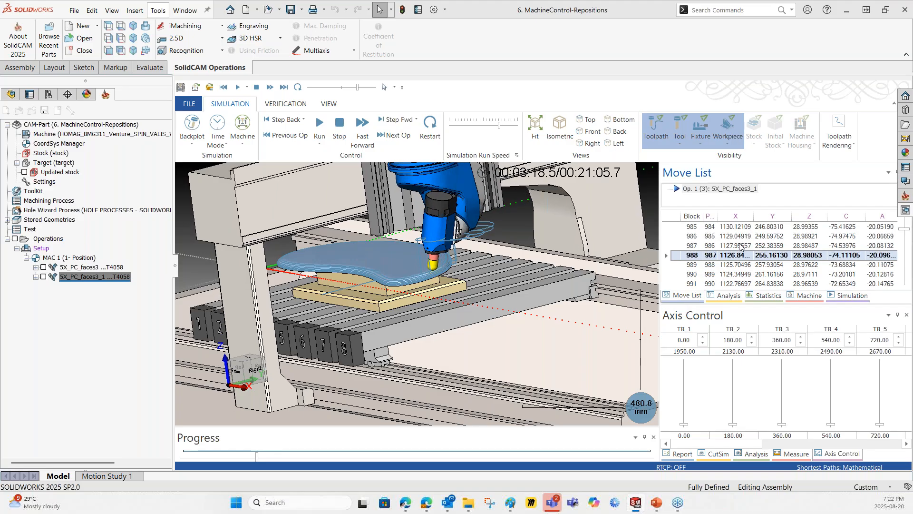
pyautogui.scroll(6, 740, 245)
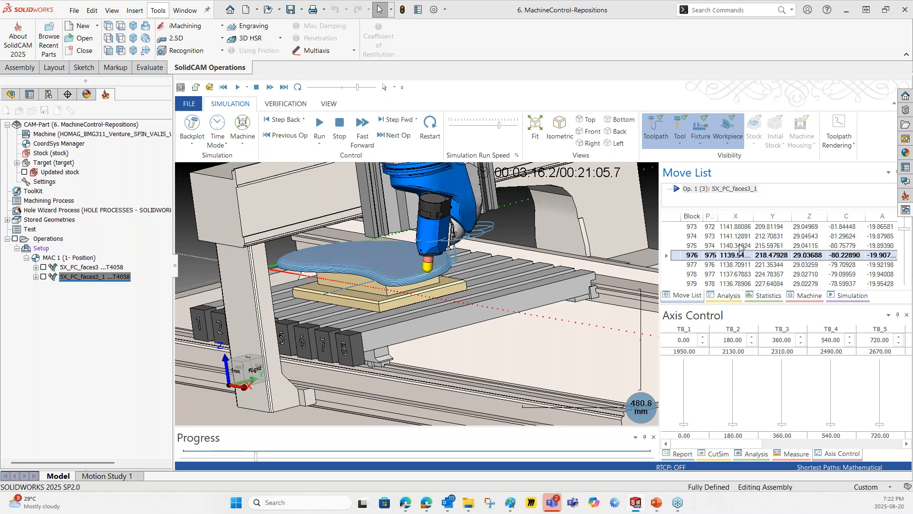
pyautogui.scroll(3, 739, 245)
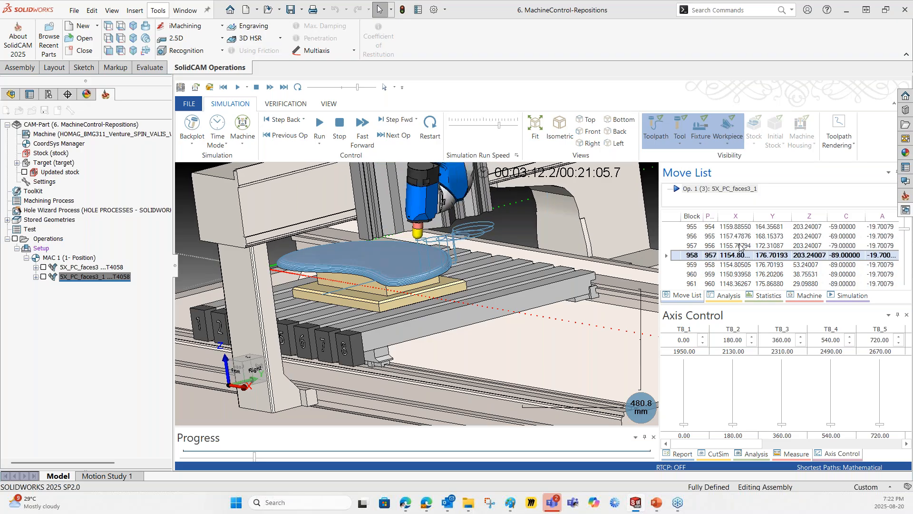
# Step: Step back through the reposition's rotation moves to block 937, watching the tool above the part's end
pyautogui.scroll(2, 769, 261)
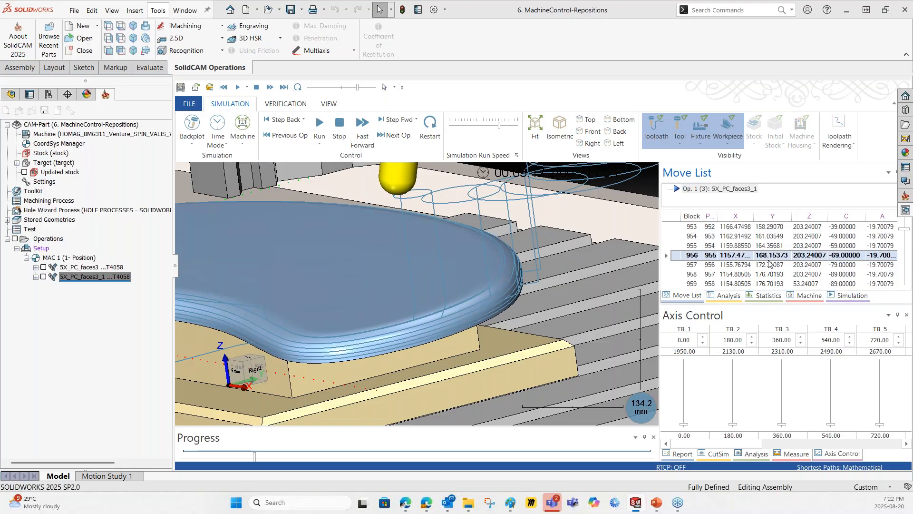
pyautogui.scroll(-1, 404, 265)
pyautogui.scroll(2, 404, 265)
pyautogui.scroll(5, 772, 262)
pyautogui.scroll(12, 773, 265)
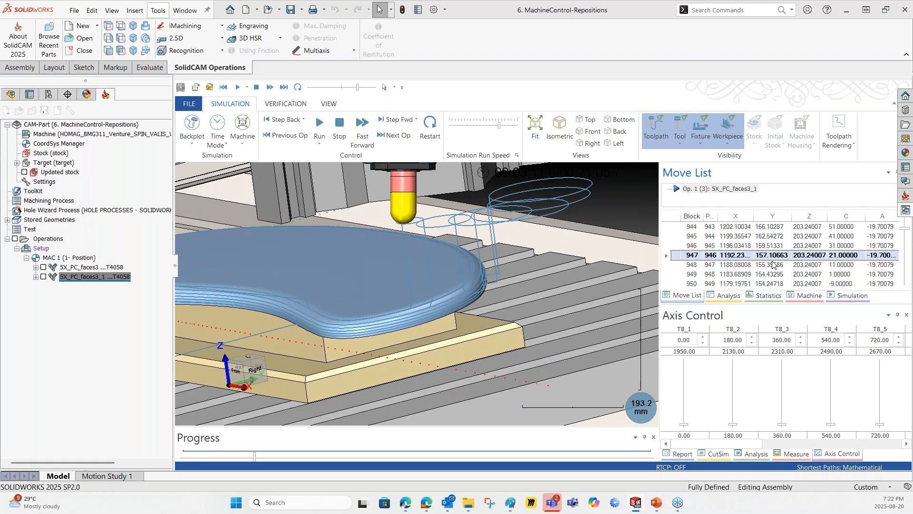
pyautogui.scroll(2, 772, 265)
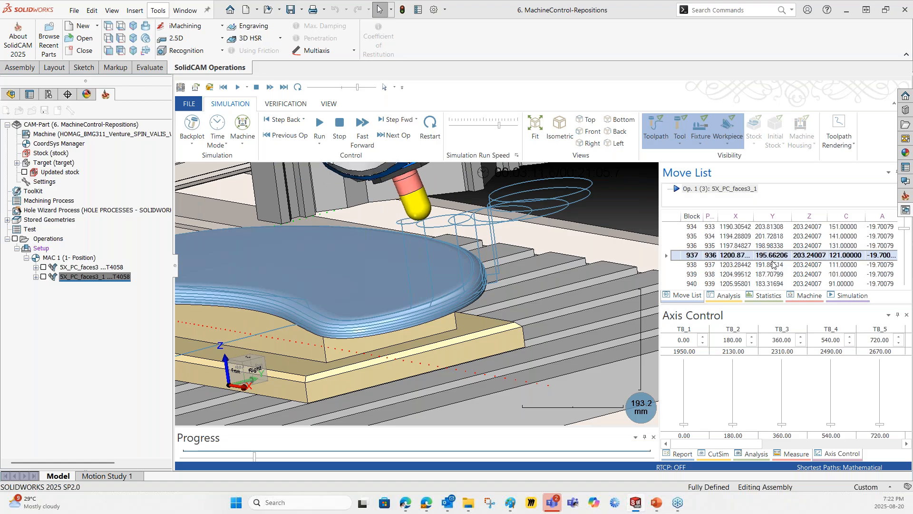
# Step: Step forward through the reposition to the approach at block 959 and inspect the tool above the part from the side
pyautogui.scroll(-17, 772, 265)
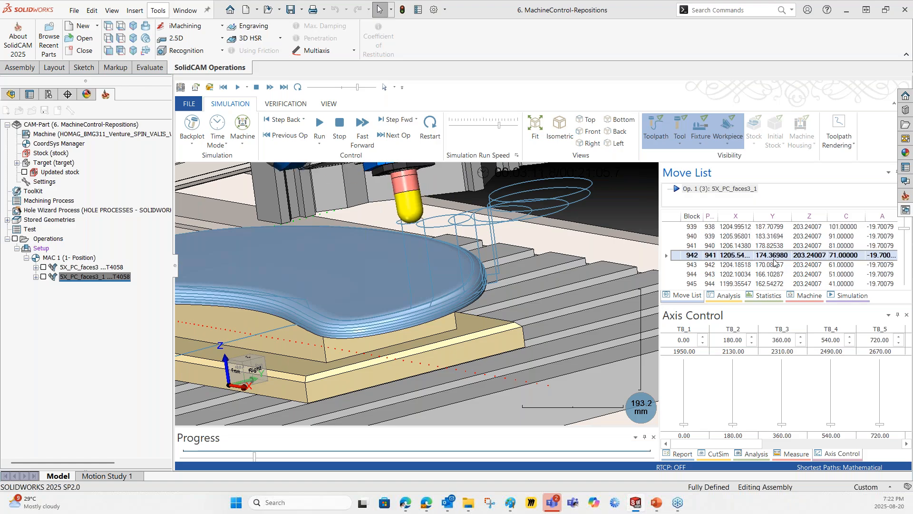
pyautogui.scroll(-6, 775, 260)
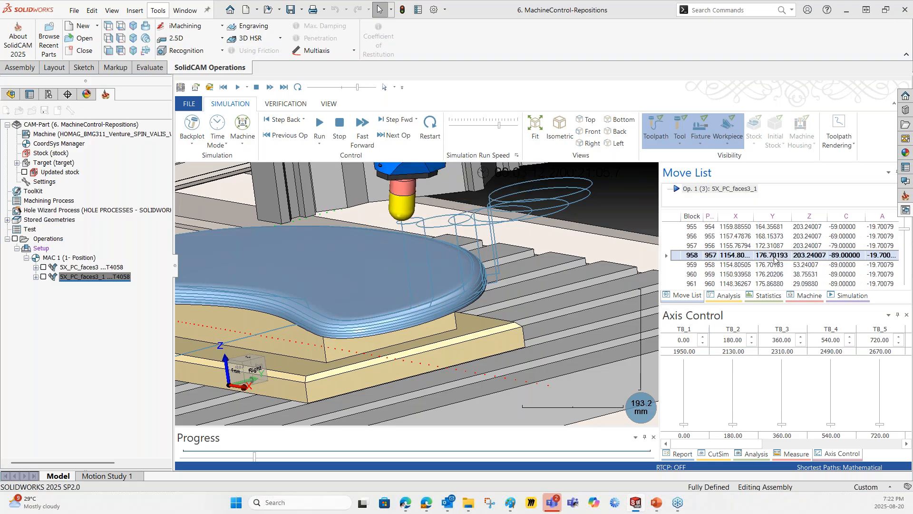
pyautogui.scroll(2, 440, 314)
pyautogui.scroll(2, 437, 305)
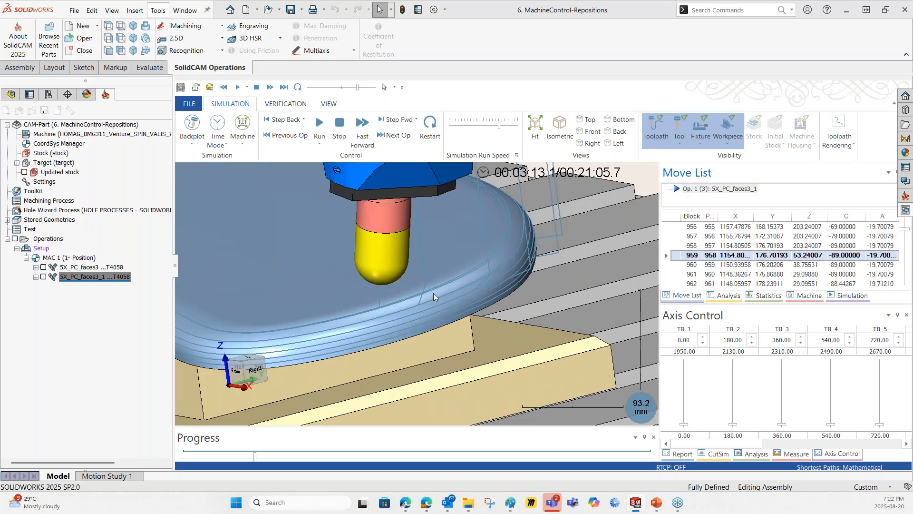
pyautogui.moveTo(434, 293); pyautogui.dragTo(403, 274, button='middle')
pyautogui.scroll(2, 435, 273)
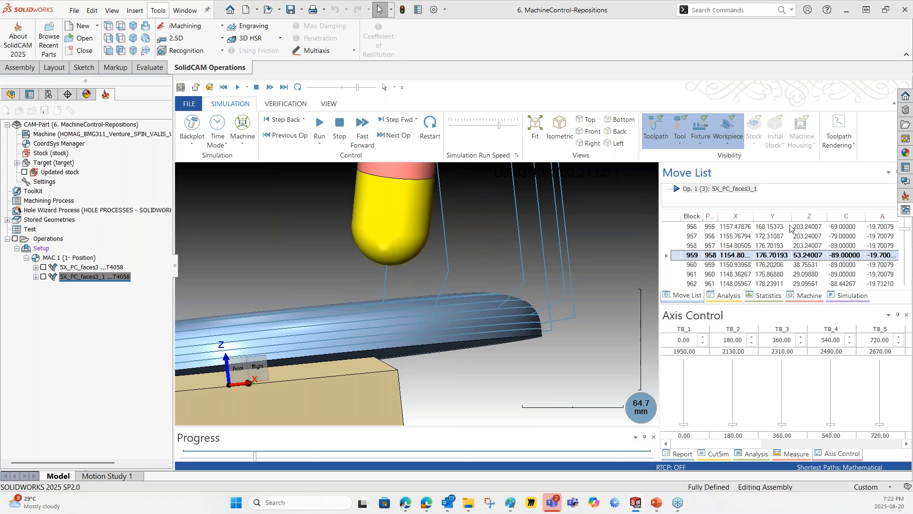
# Step: Add the Move Type and Feed Rate columns to the Move List after the Block column and close the field chooser
pyautogui.rightClick(707, 214)
pyautogui.click(742, 328)
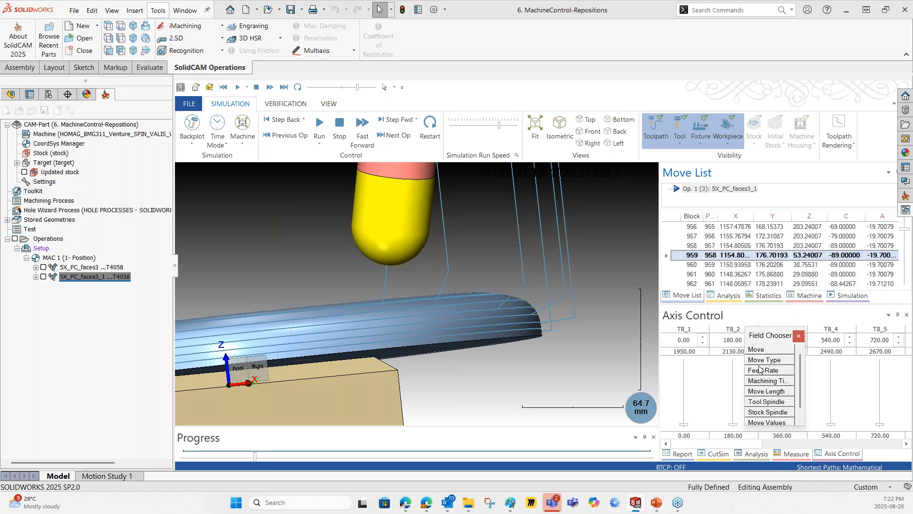
pyautogui.moveTo(763, 367); pyautogui.dragTo(694, 215)
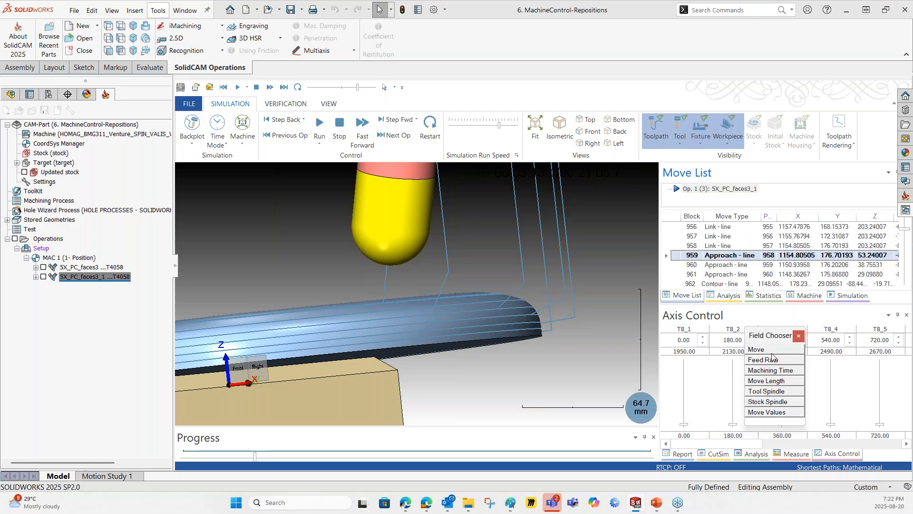
pyautogui.moveTo(766, 360); pyautogui.dragTo(761, 215)
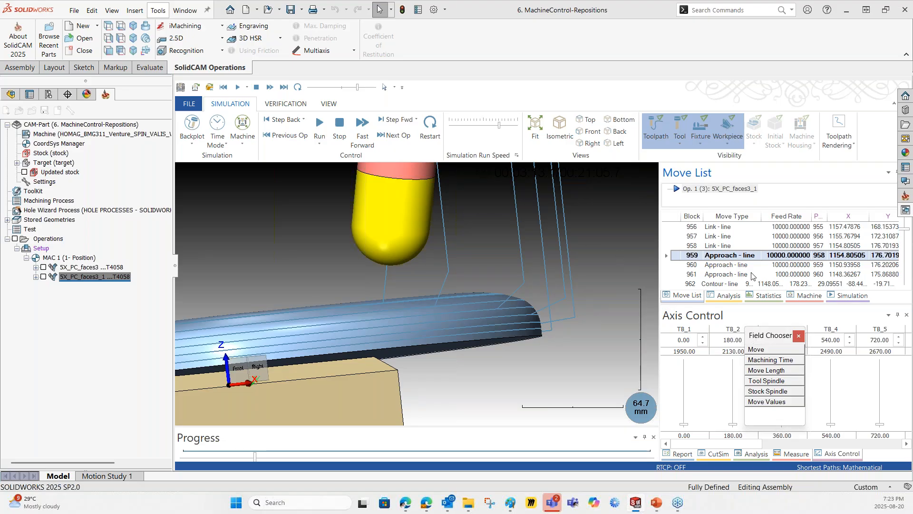
pyautogui.scroll(-1, 448, 276)
pyautogui.moveTo(449, 282)
pyautogui.mouseDown(button='middle')
pyautogui.moveTo(455, 289)
pyautogui.moveTo(455, 276)
pyautogui.mouseUp(button='middle')
pyautogui.scroll(-2, 455, 276)
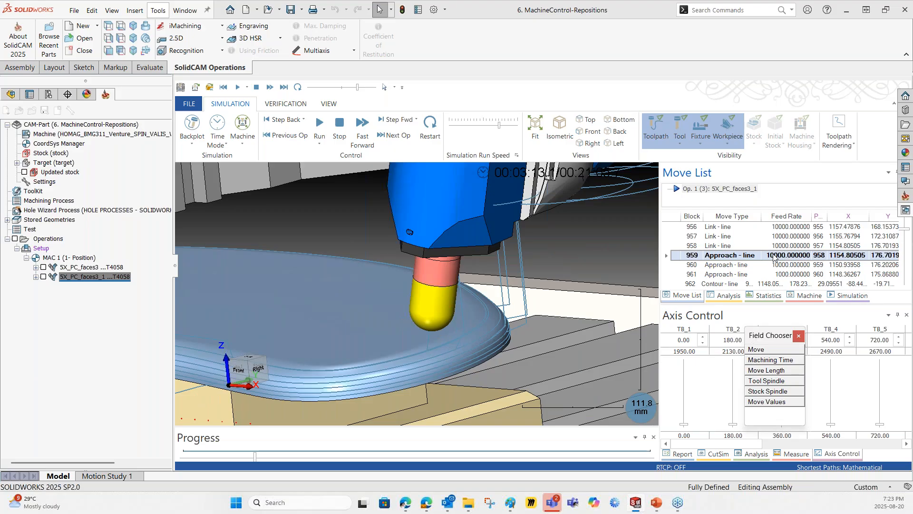
pyautogui.click(799, 336)
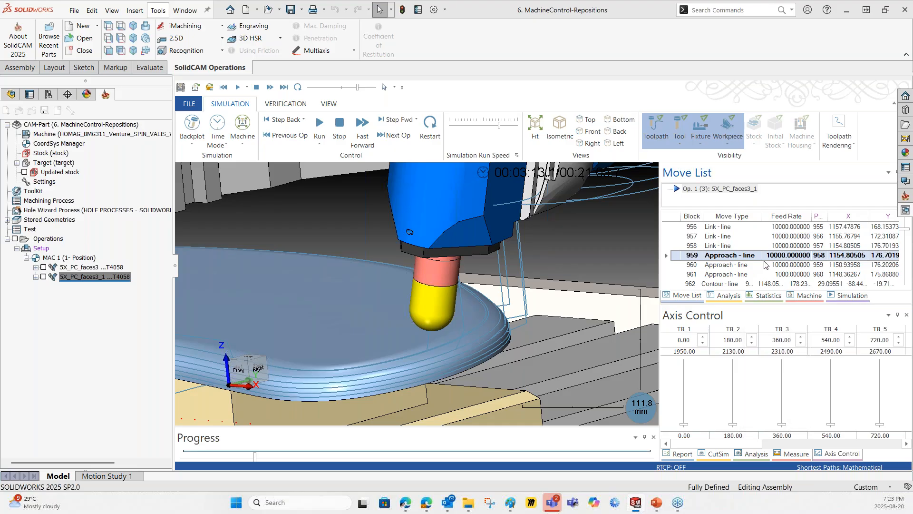
# Step: Step forward through the approach moves to block 961 and inspect the tool above the part's edge from the side
pyautogui.click(765, 264)
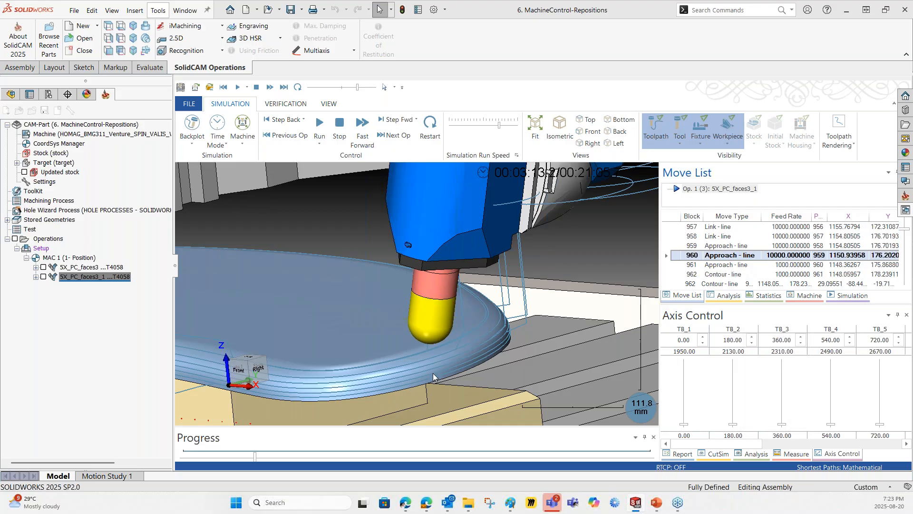
pyautogui.scroll(3, 436, 361)
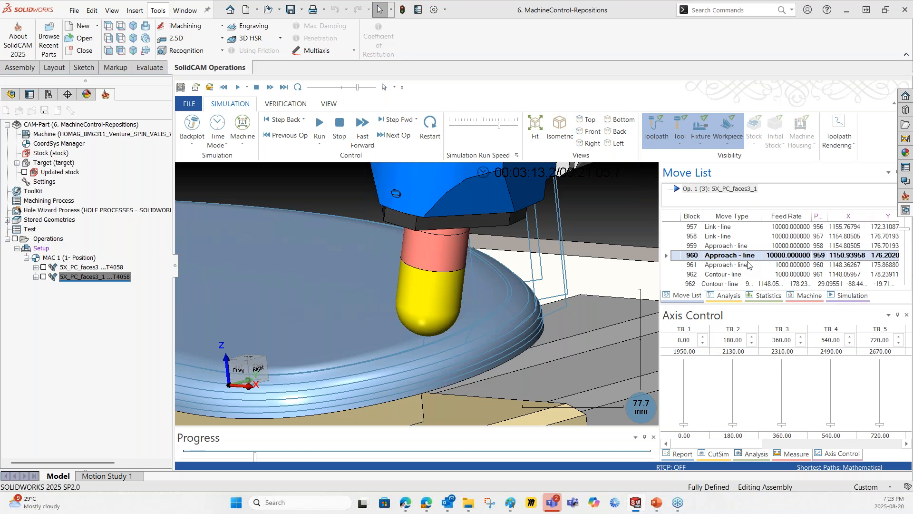
pyautogui.click(748, 265)
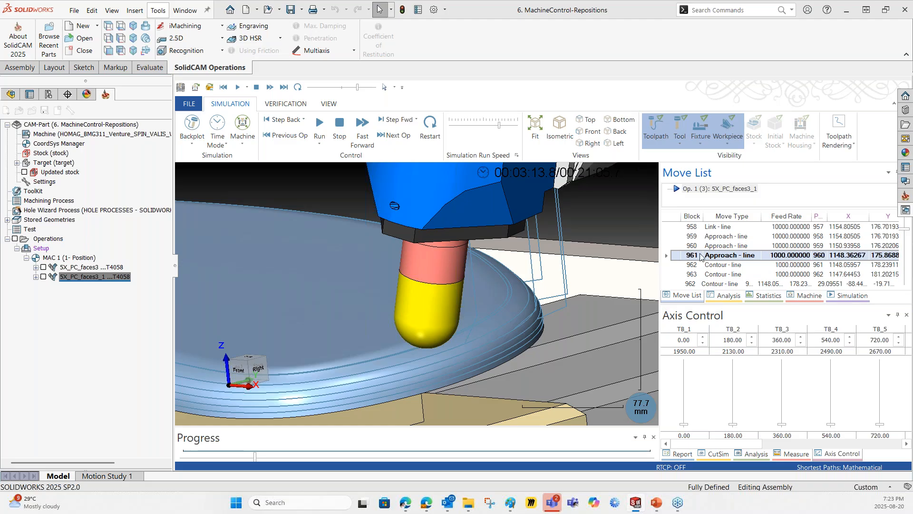
pyautogui.moveTo(466, 337); pyautogui.dragTo(468, 329, button='middle')
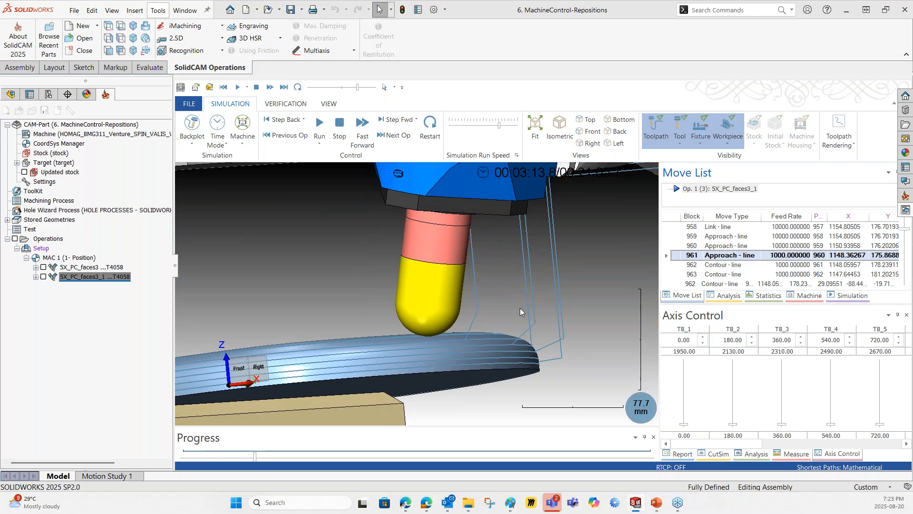
pyautogui.scroll(-2, 481, 307)
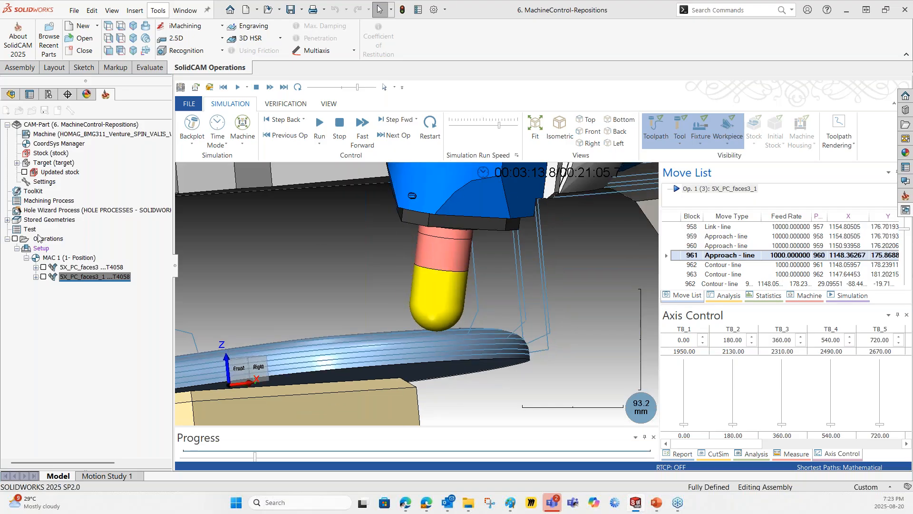
# Step: Leave the simulation, reopen operation 5X_PC_faces3_1 for editing and bring up its advanced Retract & Rewinds settings
pyautogui.doubleClick(87, 277)
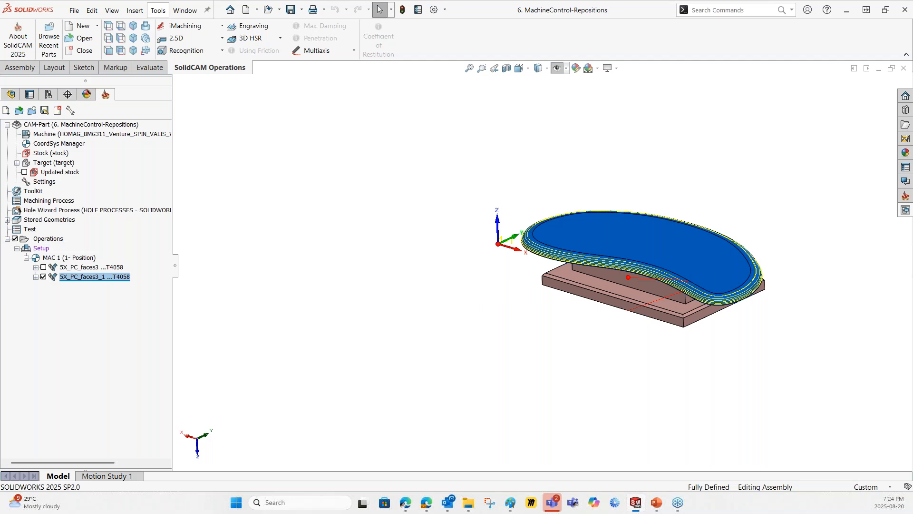
pyautogui.doubleClick(72, 281)
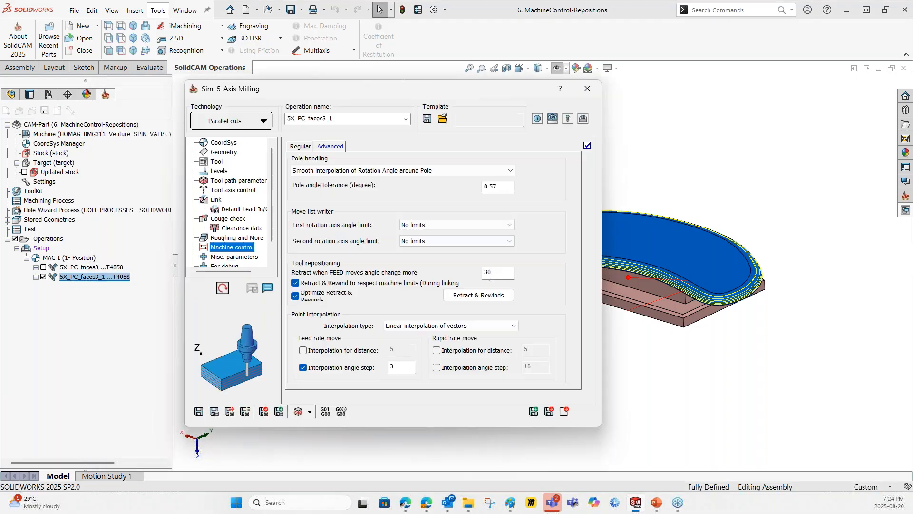
pyautogui.click(481, 293)
# Step: Set the rewind interpolation to a single angle step only
pyautogui.moveTo(444, 110); pyautogui.dragTo(300, 107)
pyautogui.click(405, 265)
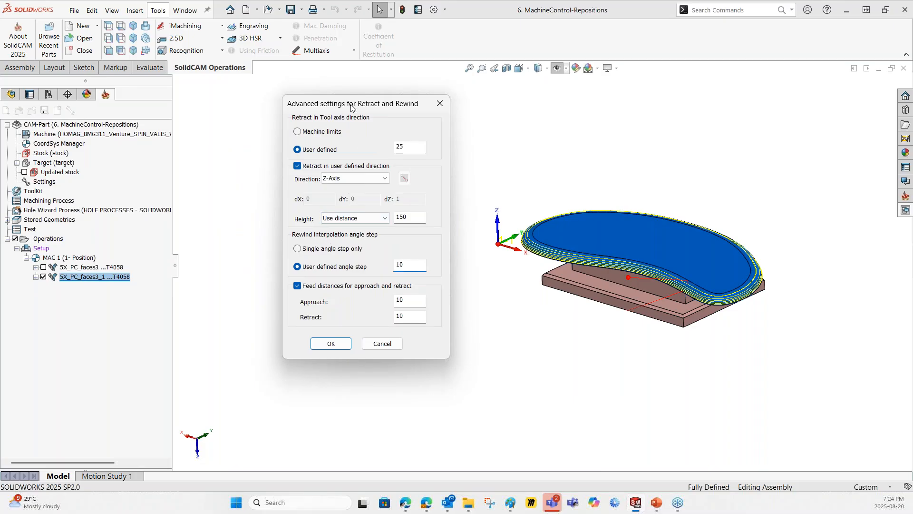
pyautogui.moveTo(349, 104); pyautogui.dragTo(339, 102)
pyautogui.click(289, 247)
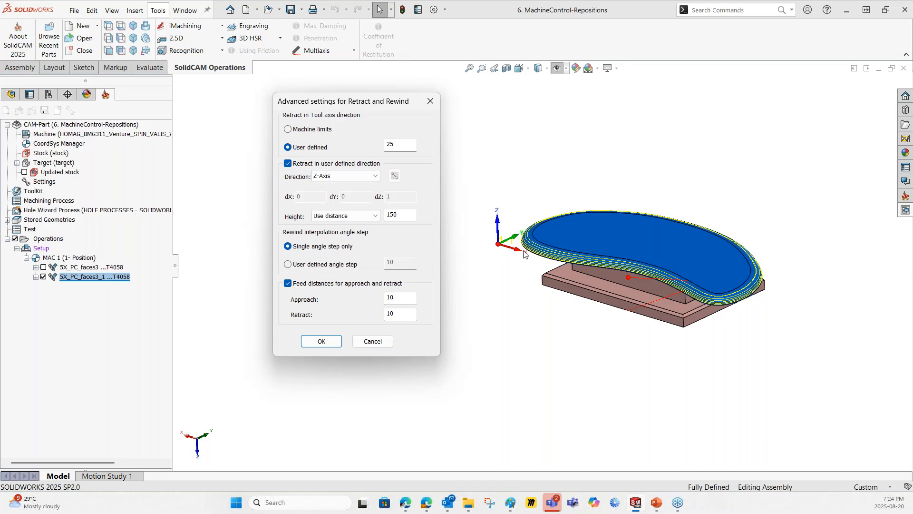
# Step: Switch to Paint and sketch a rounded closed outline beside the tool drawing, with the note C 360 and strokes around it
pyautogui.click(510, 505)
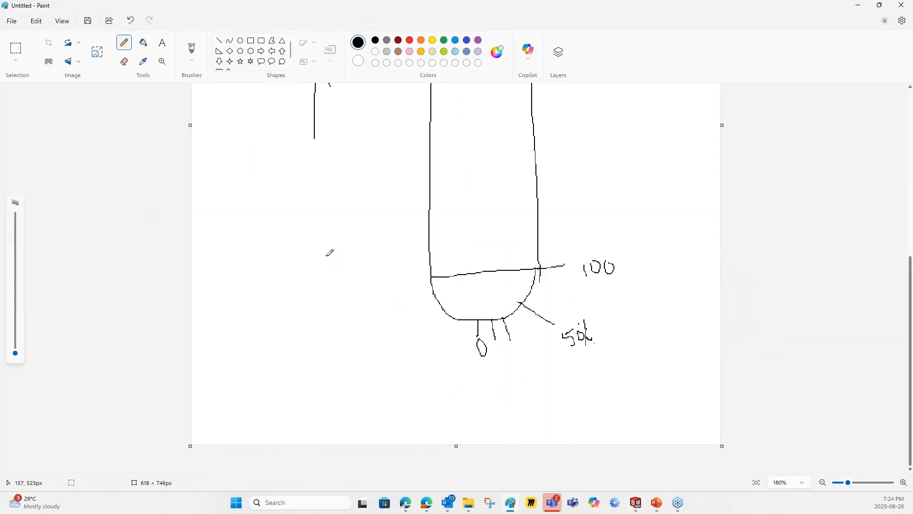
pyautogui.moveTo(331, 252)
pyautogui.mouseDown()
pyautogui.moveTo(352, 245)
pyautogui.moveTo(331, 189)
pyautogui.moveTo(285, 214)
pyautogui.moveTo(312, 248)
pyautogui.moveTo(333, 252)
pyautogui.mouseUp()
pyautogui.moveTo(341, 293)
pyautogui.mouseDown()
pyautogui.moveTo(351, 320)
pyautogui.moveTo(386, 298)
pyautogui.mouseUp()
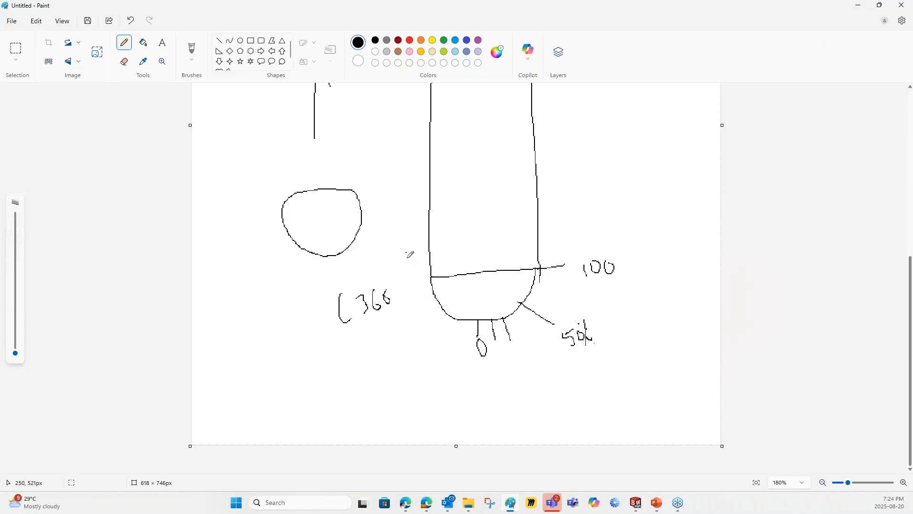
pyautogui.moveTo(340, 255); pyautogui.dragTo(359, 274)
pyautogui.moveTo(357, 233); pyautogui.dragTo(389, 246)
pyautogui.click(379, 215)
pyautogui.moveTo(358, 204)
pyautogui.mouseDown()
pyautogui.moveTo(372, 186)
pyautogui.moveTo(332, 154)
pyautogui.mouseUp()
pyautogui.moveTo(385, 206); pyautogui.dragTo(404, 228)
pyautogui.moveTo(403, 207); pyautogui.dragTo(410, 197)
# Step: Return to the Retract and Rewind settings in SolidCAM and set the rewind interpolation to a user defined angle step of 30
pyautogui.click(857, 5)
pyautogui.click(334, 266)
pyautogui.doubleClick(401, 263)
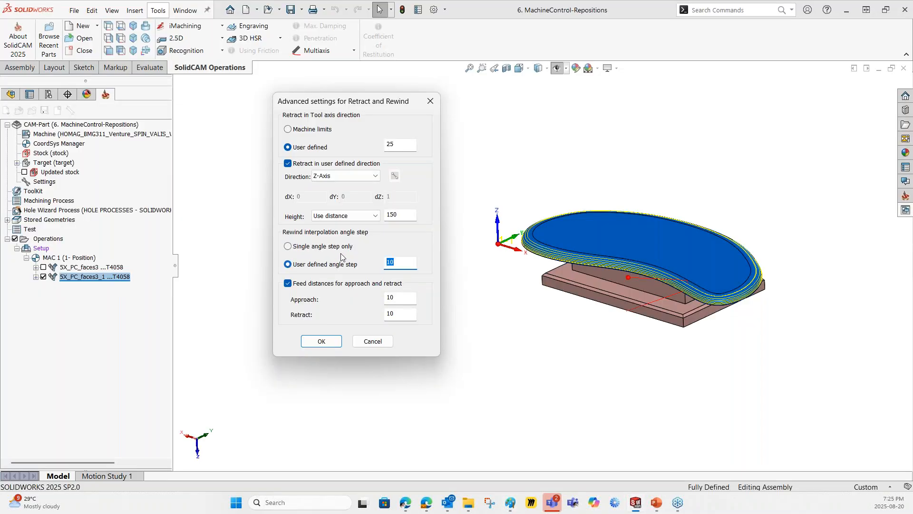
pyautogui.write('30')
# Step: Set the approach and retract feed distances to 0
pyautogui.click(407, 298)
pyautogui.click(400, 317)
pyautogui.doubleClick(400, 299)
pyautogui.write('0')
pyautogui.doubleClick(388, 315)
pyautogui.write('0')
# Step: Set the approach feed distance back to 10 and accept the advanced Retract and Rewind settings
pyautogui.click(401, 299)
pyautogui.moveTo(398, 301); pyautogui.dragTo(364, 294)
pyautogui.write('10')
pyautogui.press('Tab')
pyautogui.click(323, 344)
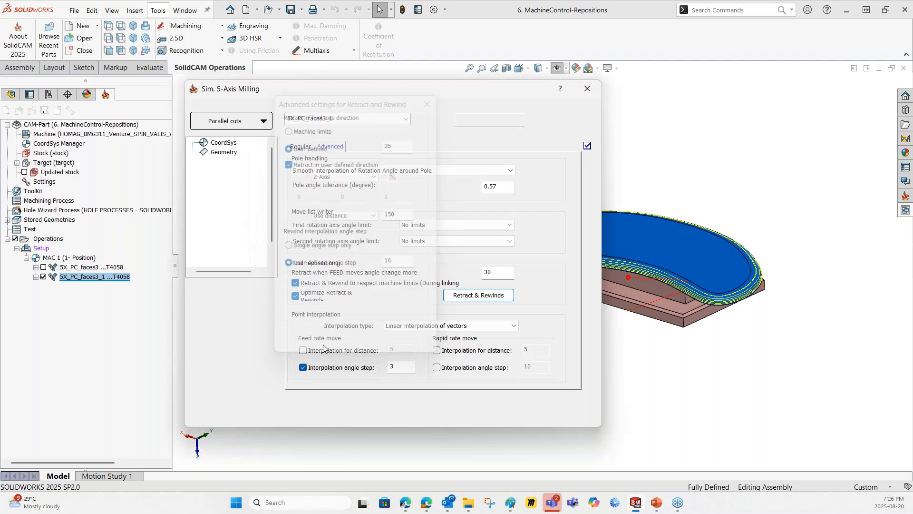
# Step: Save and calculate the 5X_PC_faces3_1 operation and launch its machine simulation
pyautogui.moveTo(288, 99); pyautogui.dragTo(232, 89)
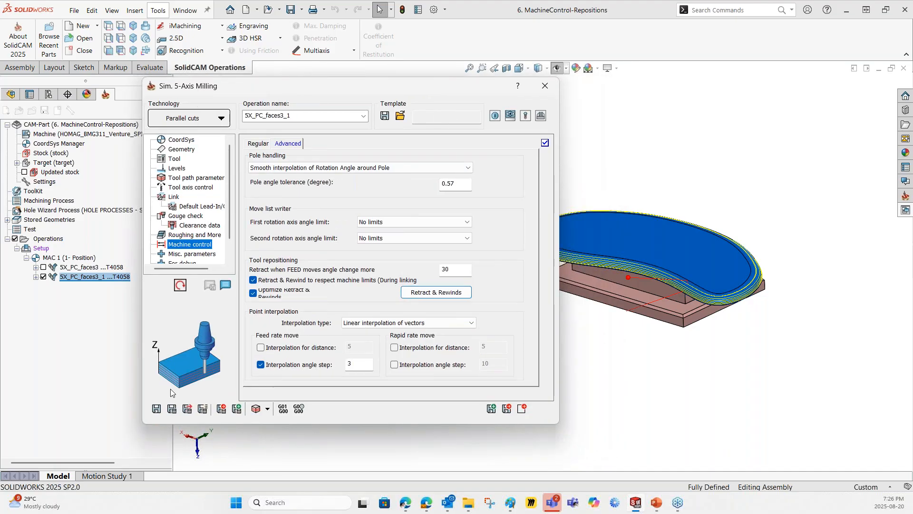
pyautogui.click(172, 408)
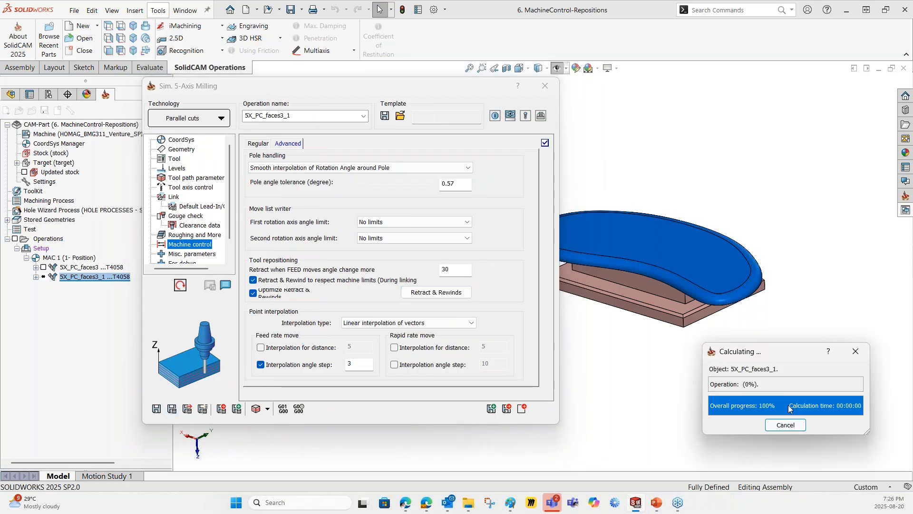
pyautogui.click(257, 408)
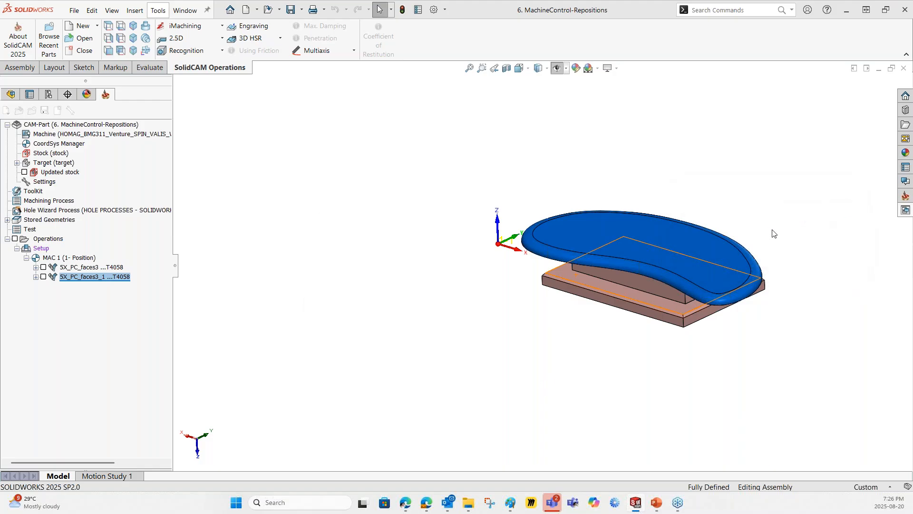
pyautogui.click(427, 346)
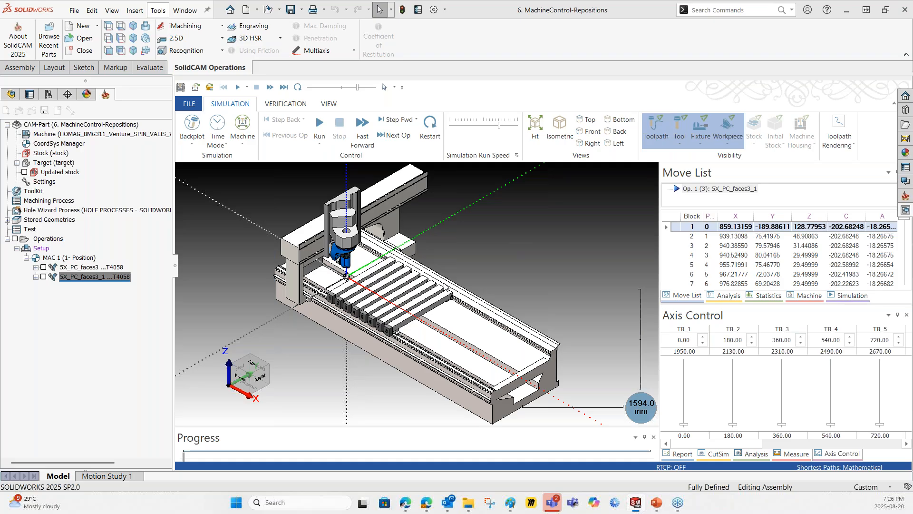
# Step: Show the simulation's analysis by Tool Number
pyautogui.click(732, 294)
pyautogui.click(709, 190)
pyautogui.click(690, 314)
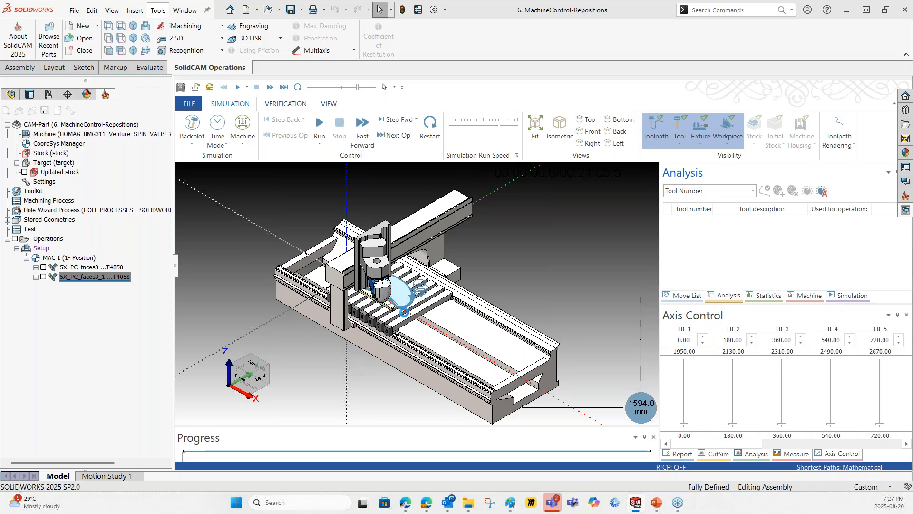
# Step: Move the simulation to the reposition path above the part's end at block 5148 and show a wider Move List
pyautogui.scroll(8, 446, 296)
pyautogui.moveTo(446, 296); pyautogui.dragTo(427, 215, button='middle')
pyautogui.scroll(4, 370, 326)
pyautogui.click(427, 216)
pyautogui.scroll(-4, 425, 244)
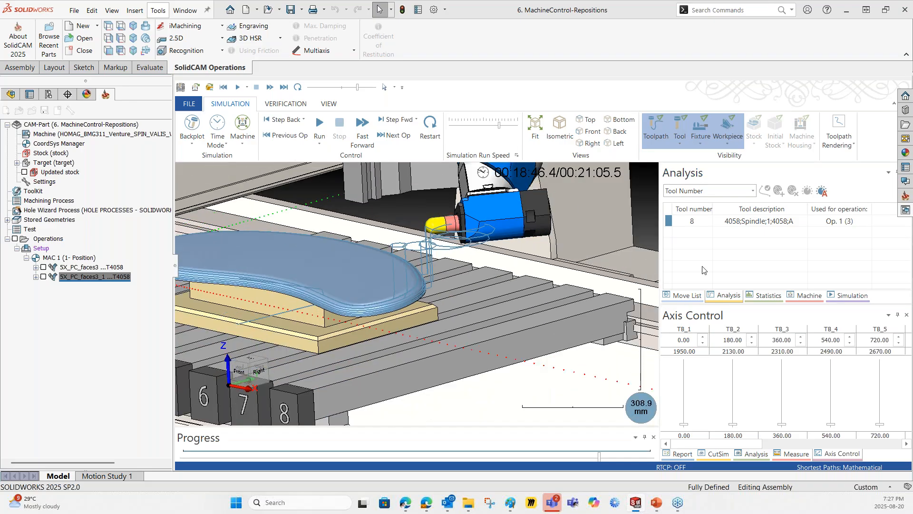
pyautogui.click(697, 296)
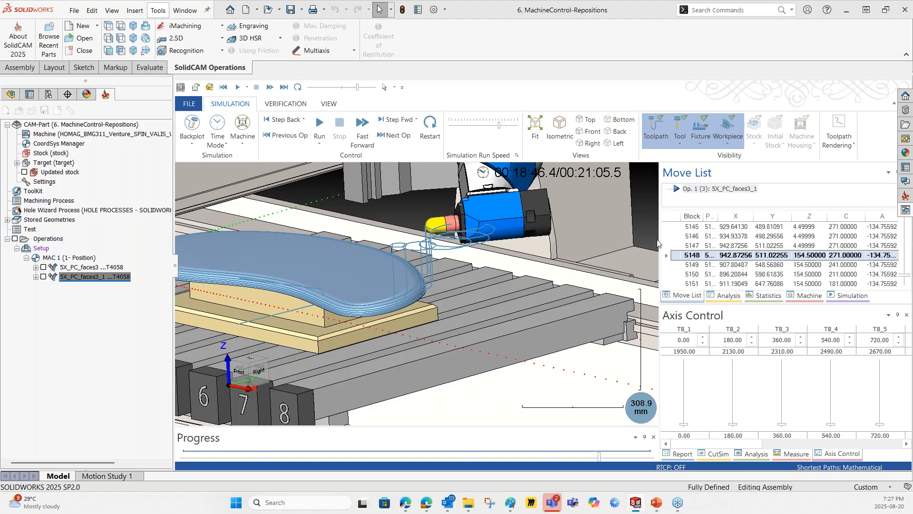
pyautogui.moveTo(659, 242); pyautogui.dragTo(640, 241)
# Step: Step forward through the reposition's rotation moves from block 5149 to block 5160, watching the C-axis change at each move
pyautogui.scroll(-1, 724, 256)
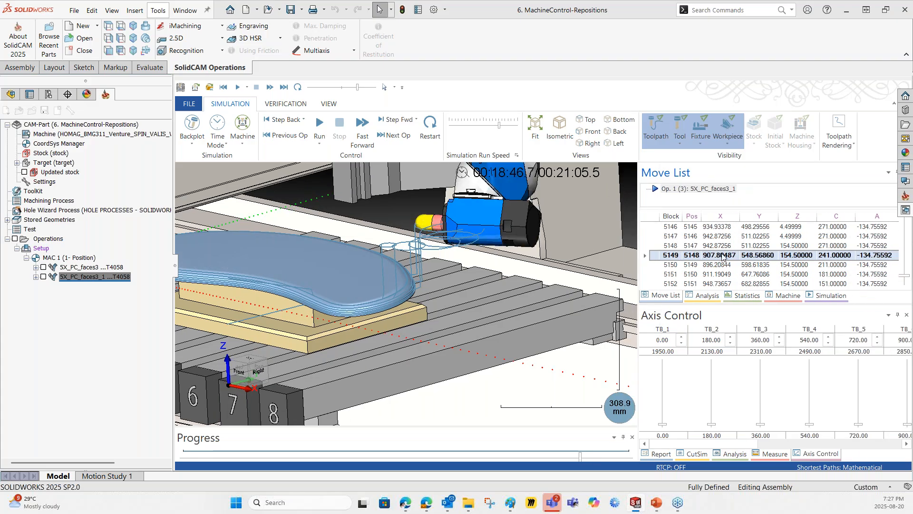
pyautogui.scroll(-1, 723, 256)
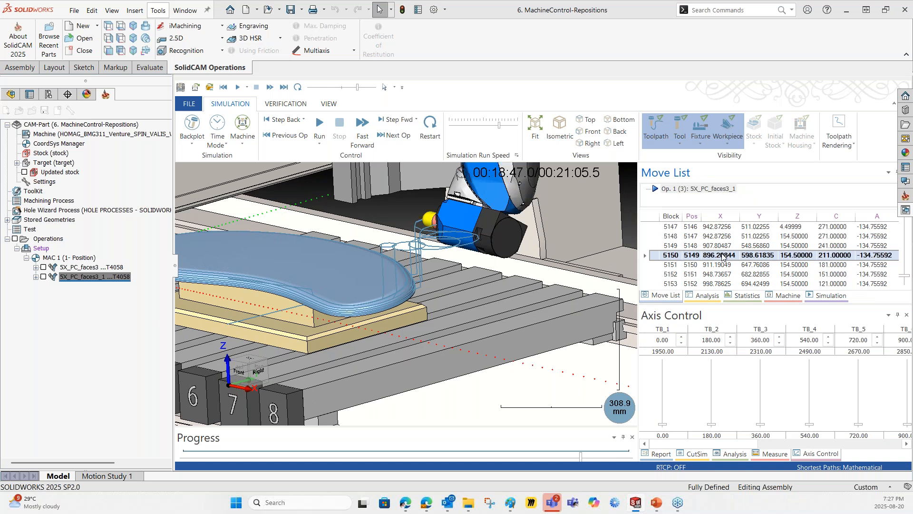
pyautogui.scroll(-1, 724, 257)
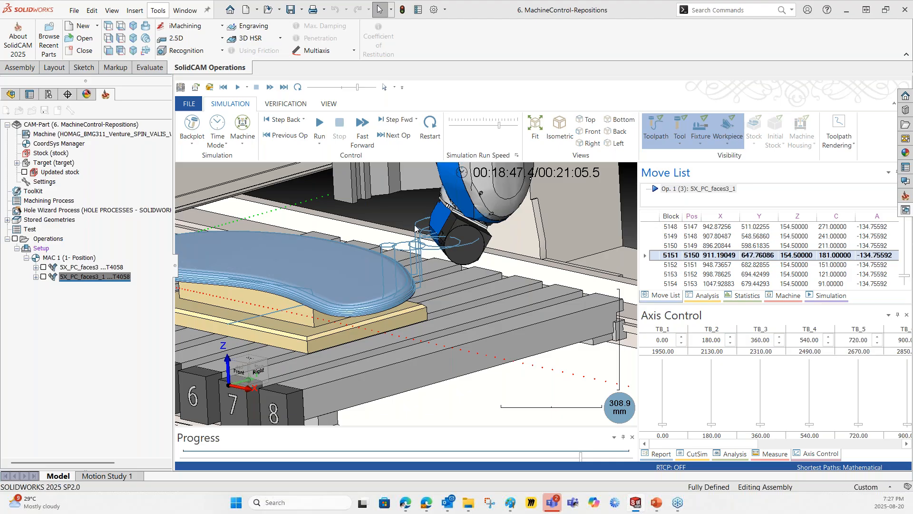
pyautogui.click(830, 263)
pyautogui.click(831, 262)
pyautogui.click(830, 264)
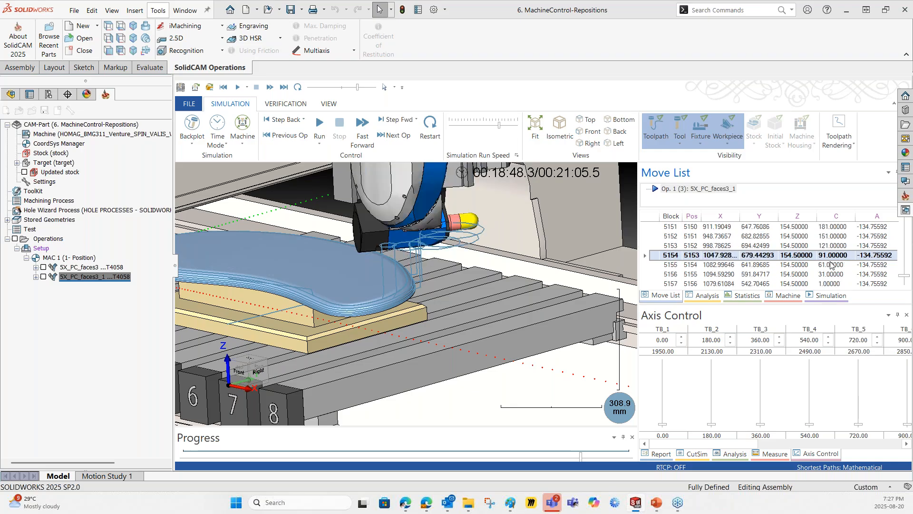
pyautogui.click(830, 265)
pyautogui.click(830, 264)
pyautogui.click(830, 264)
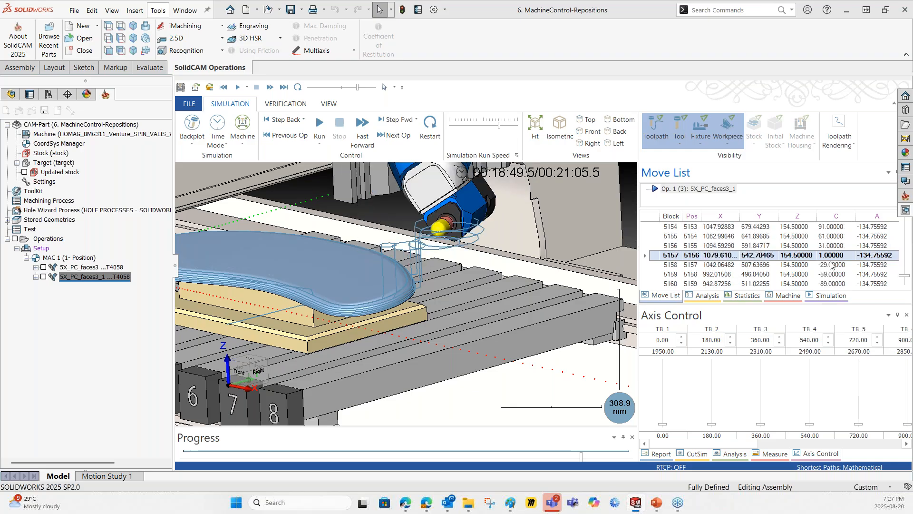
pyautogui.click(831, 265)
pyautogui.click(830, 264)
pyautogui.click(831, 264)
# Step: Add the Move Type and Feed Rate columns to the Move List between Block and Pos and close the field chooser
pyautogui.scroll(5, 424, 285)
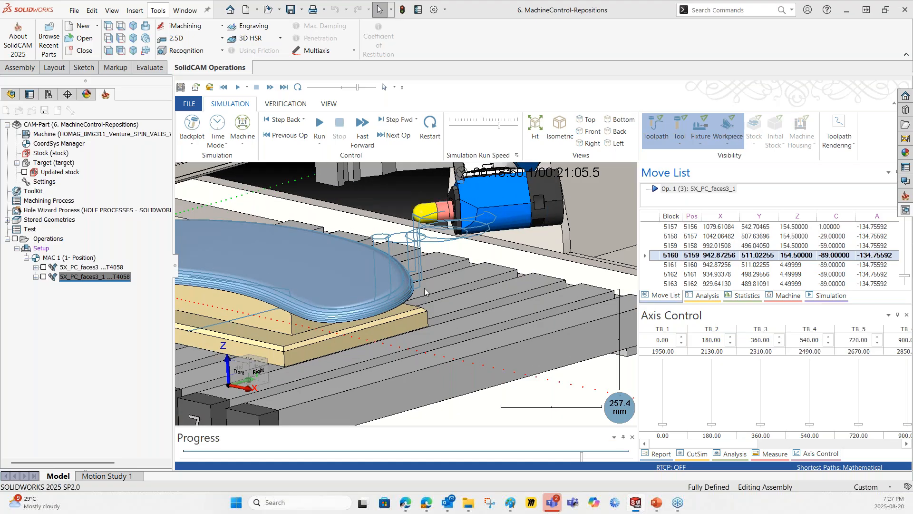
pyautogui.scroll(4, 419, 274)
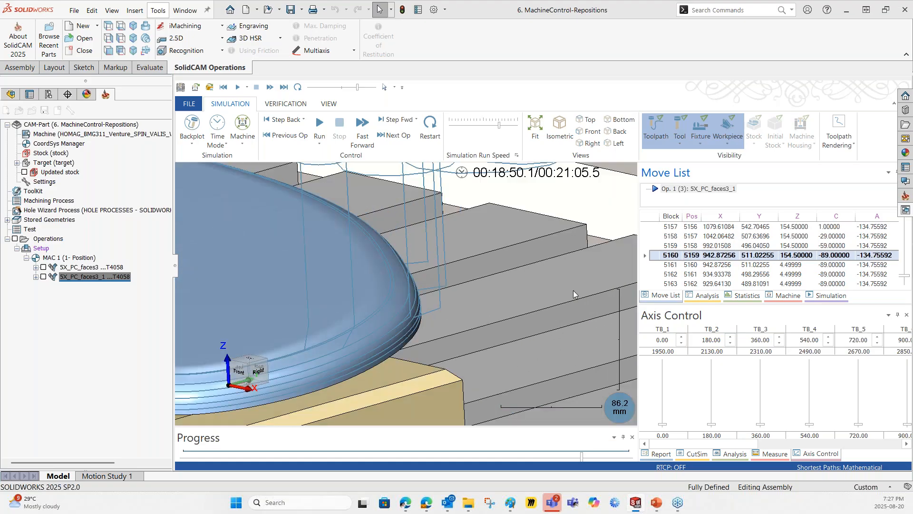
pyautogui.scroll(-3, 426, 304)
pyautogui.rightClick(693, 221)
pyautogui.click(730, 321)
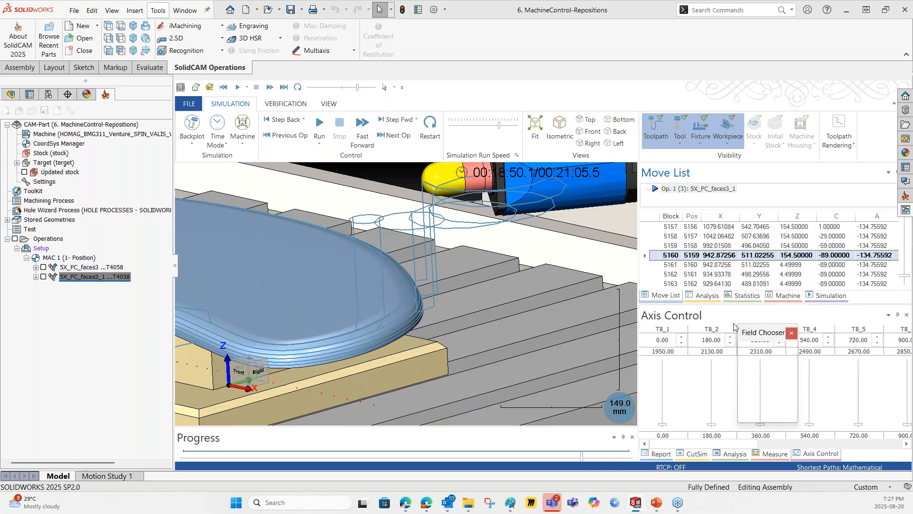
pyautogui.moveTo(763, 362); pyautogui.dragTo(690, 217)
pyautogui.moveTo(753, 362); pyautogui.dragTo(741, 217)
pyautogui.click(791, 332)
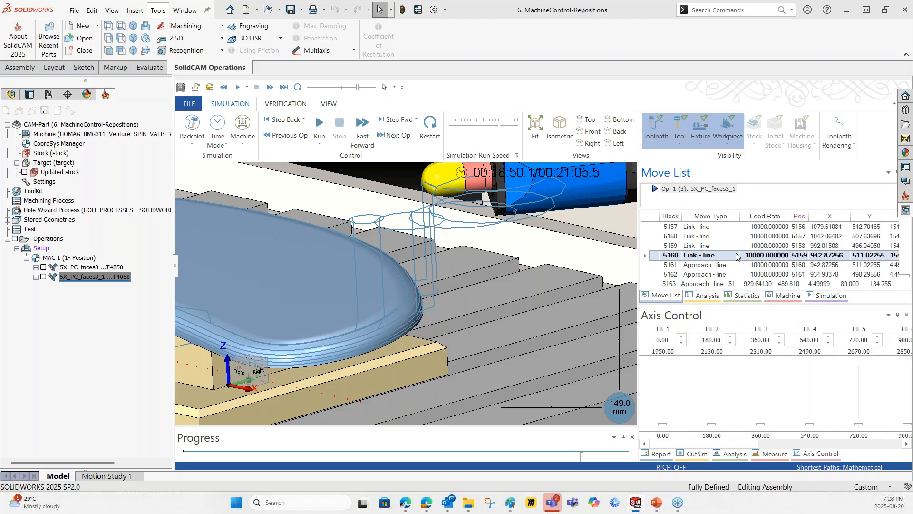
# Step: Step forward through the approach moves to block 5162 and inspect the tool tip close to the part's edge
pyautogui.scroll(1, 736, 257)
pyautogui.scroll(-2, 735, 257)
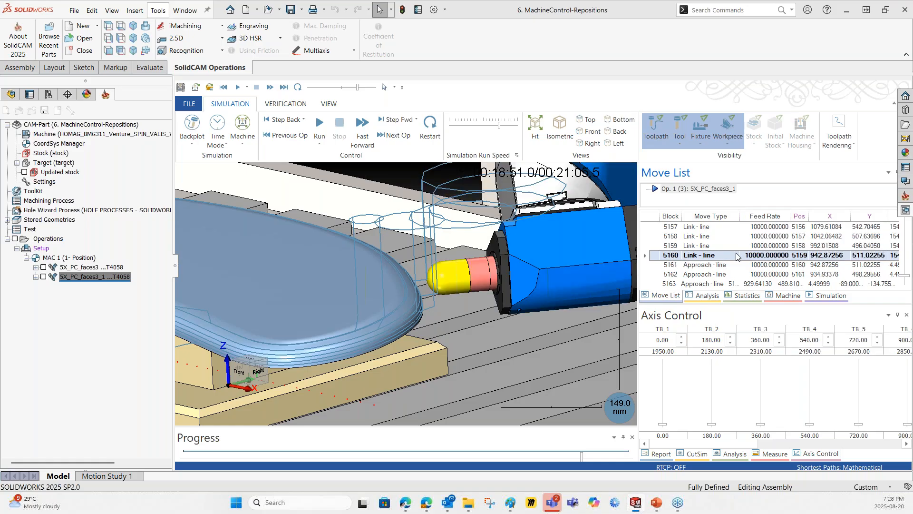
pyautogui.scroll(3, 407, 289)
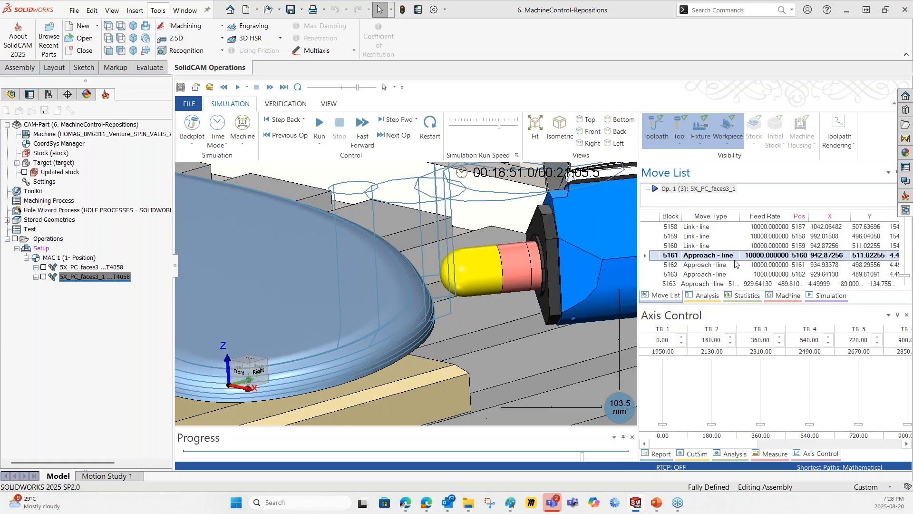
pyautogui.scroll(-1, 735, 263)
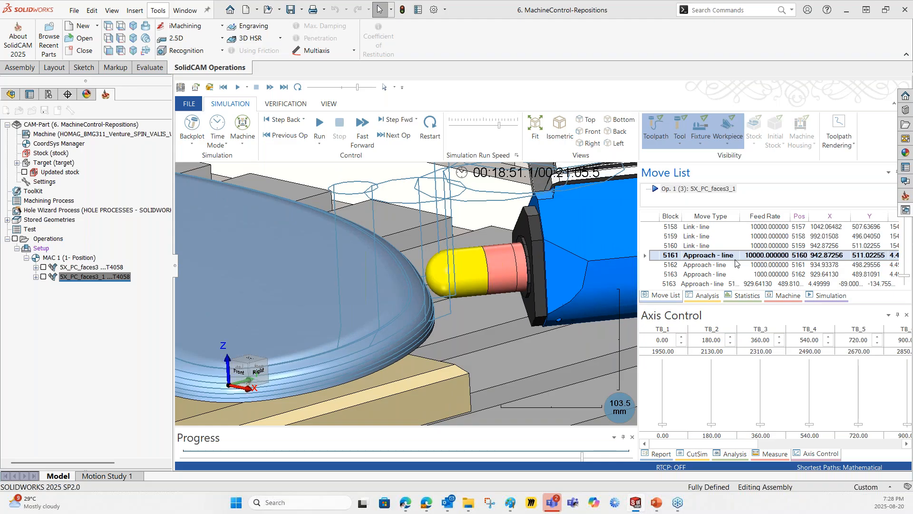
pyautogui.scroll(2, 420, 269)
pyautogui.scroll(6, 441, 275)
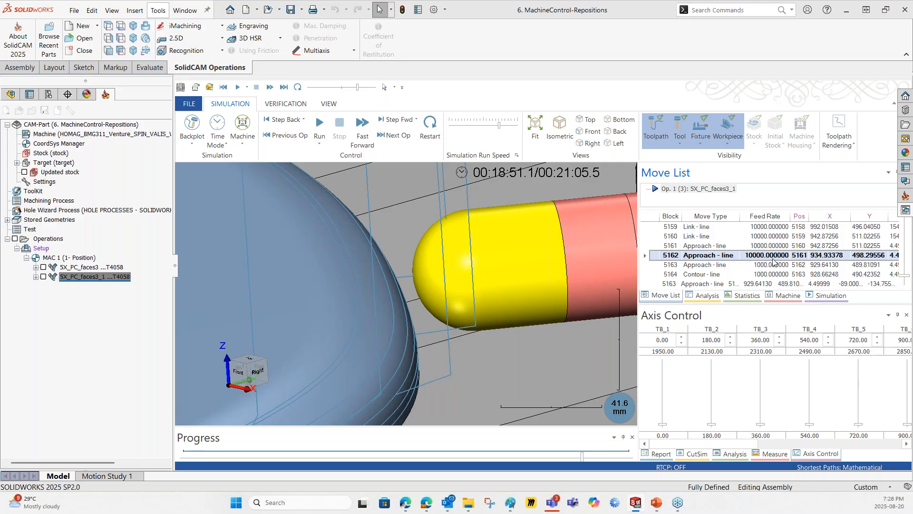
# Step: Step back through the reposition's link moves to block 5150, checking the tool's motion above the part's end
pyautogui.scroll(-1, 772, 262)
pyautogui.scroll(1, 773, 262)
pyautogui.scroll(3, 773, 262)
pyautogui.scroll(5, 773, 262)
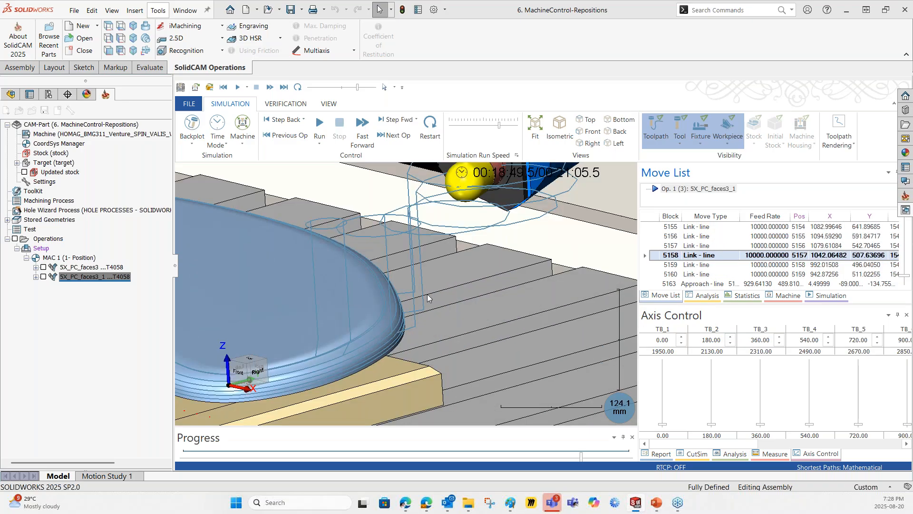
pyautogui.scroll(7, 771, 257)
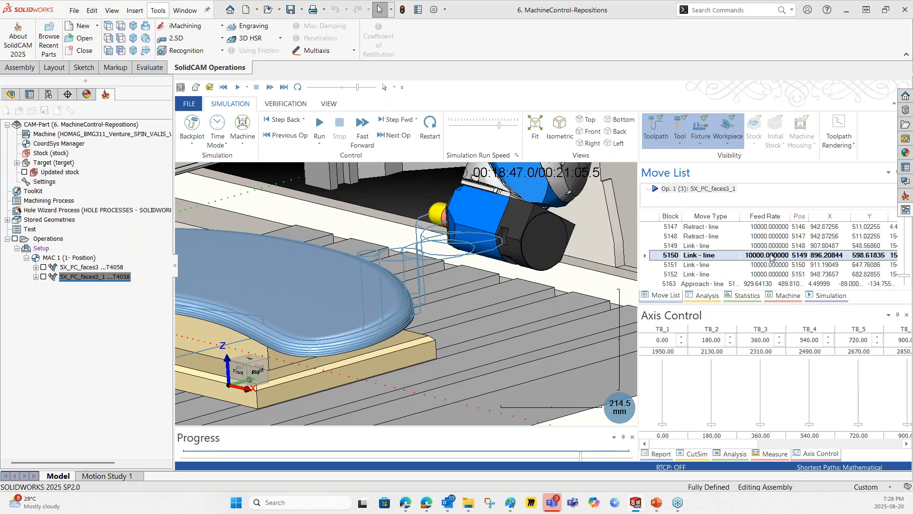
# Step: Step back to contour block 5145 in the Move List and inspect the tool tip's contact with the part's edge
pyautogui.scroll(2, 772, 257)
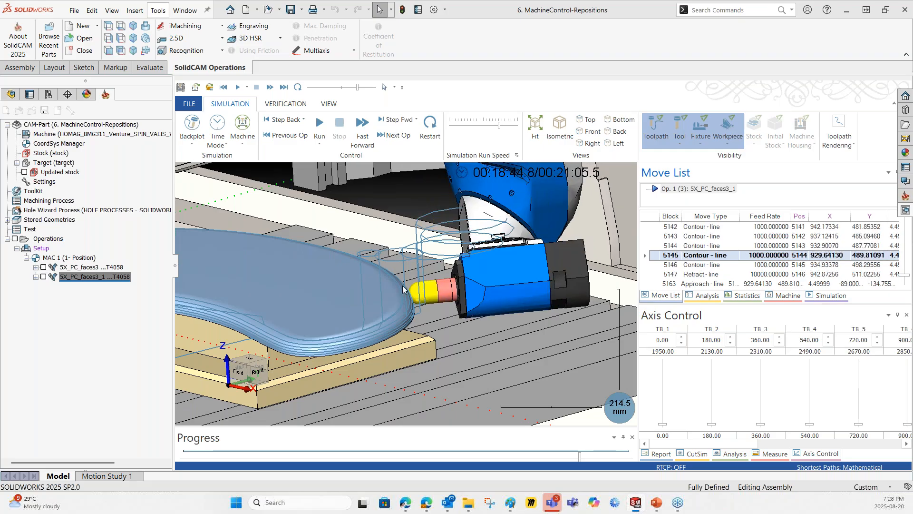
pyautogui.scroll(3, 401, 285)
pyautogui.scroll(1, 404, 286)
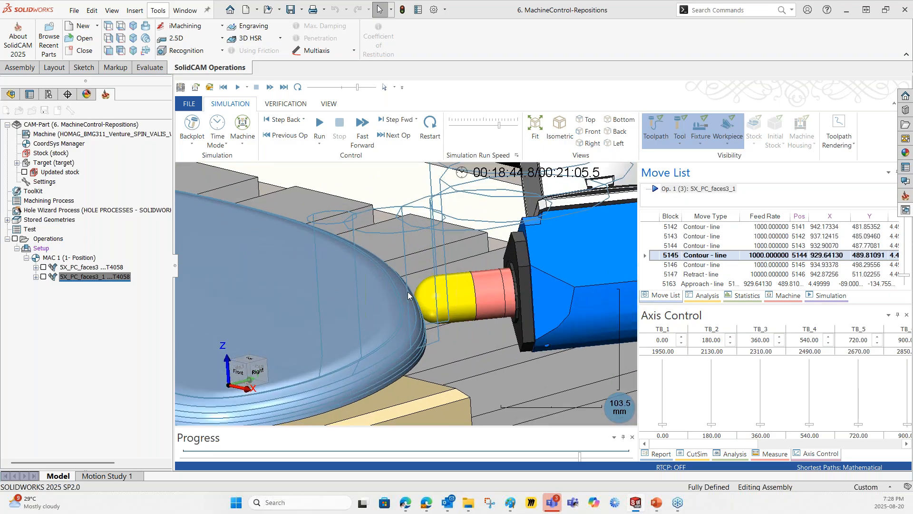
pyautogui.scroll(2, 407, 292)
pyautogui.scroll(4, 397, 293)
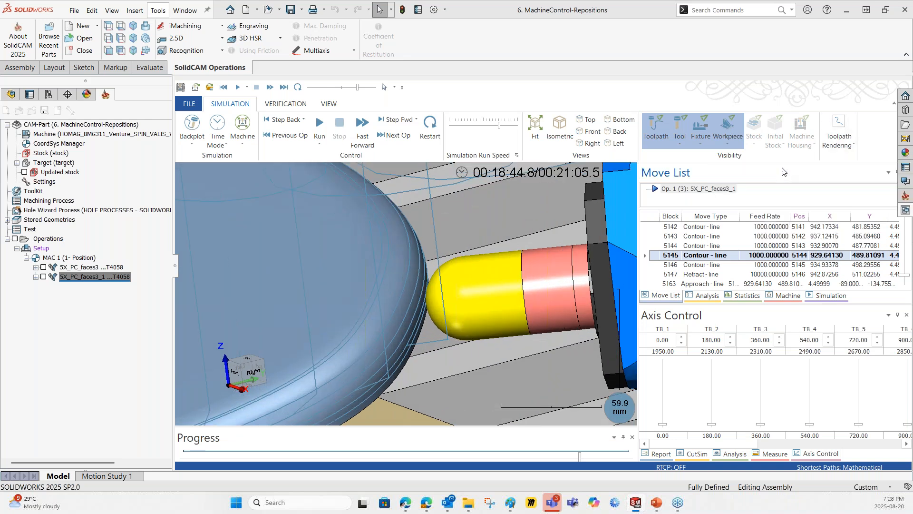
pyautogui.scroll(2, 449, 295)
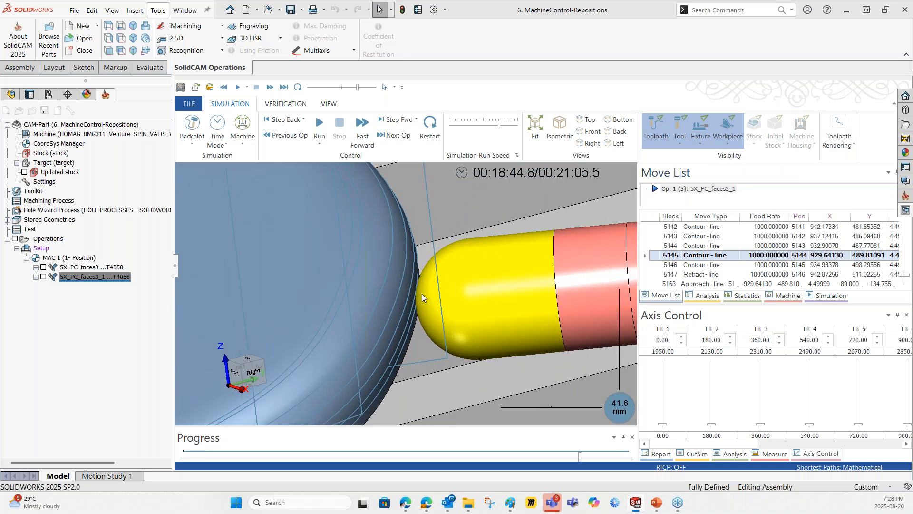
pyautogui.scroll(-2, 421, 293)
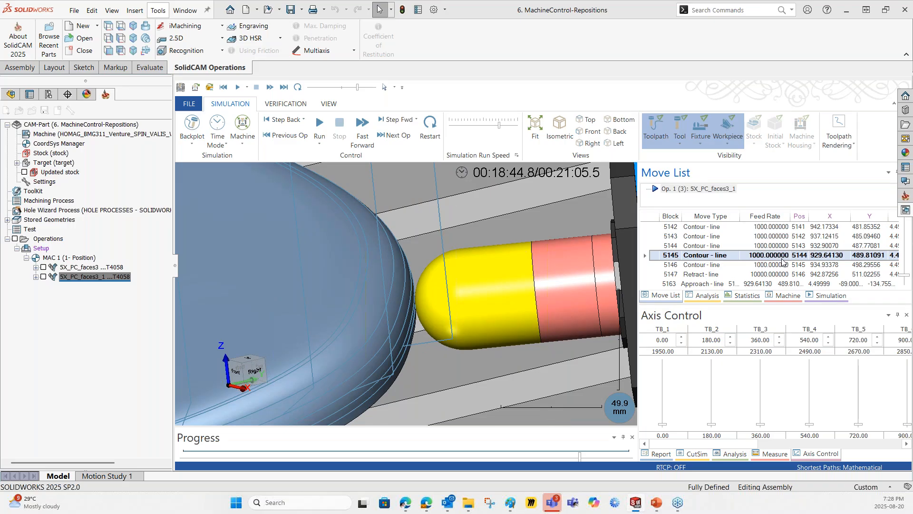
# Step: Step forward to block 5146 and inspect the tool's lead-out distance from the part's edge
pyautogui.click(783, 262)
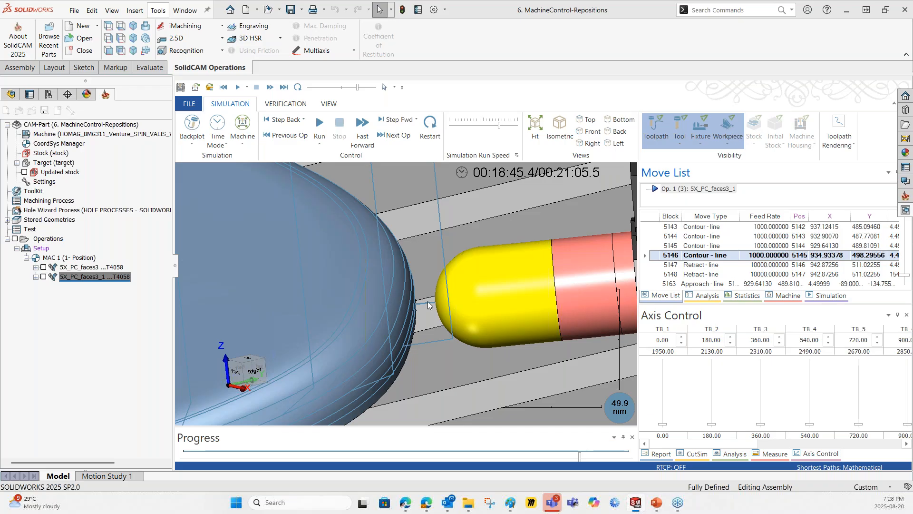
pyautogui.scroll(-5, 436, 298)
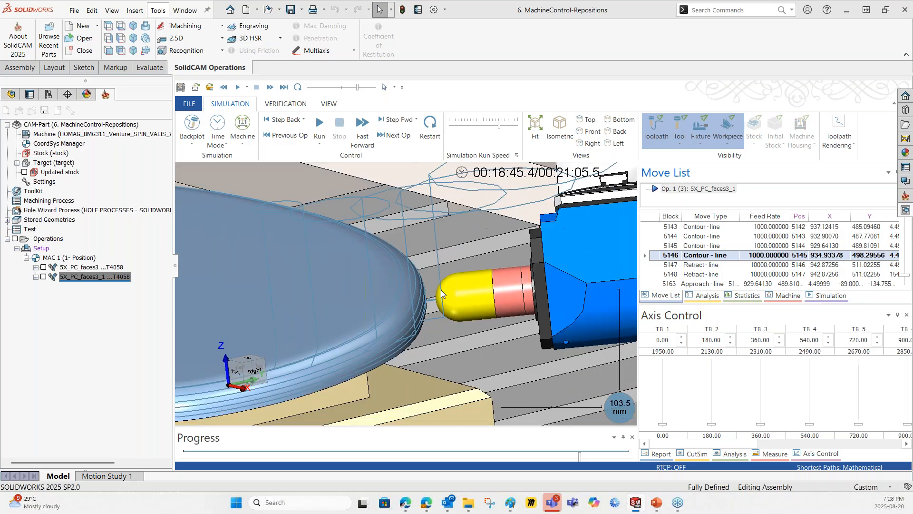
pyautogui.scroll(-2, 478, 289)
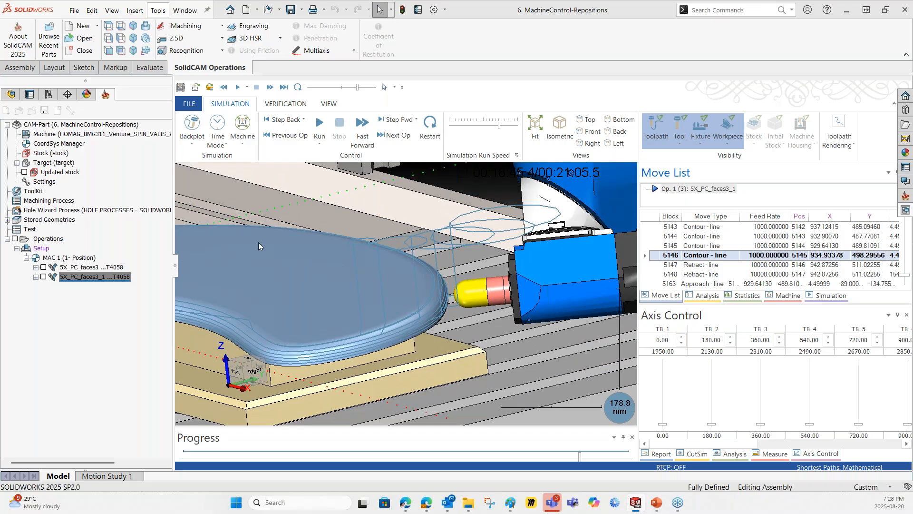
# Step: Switch to the presentation and advance from the retract and approach slide to the Geodesic Milling slide on boundary and profile passes
pyautogui.hotkey('alt', 'Tab')
pyautogui.scroll(-5, 475, 301)
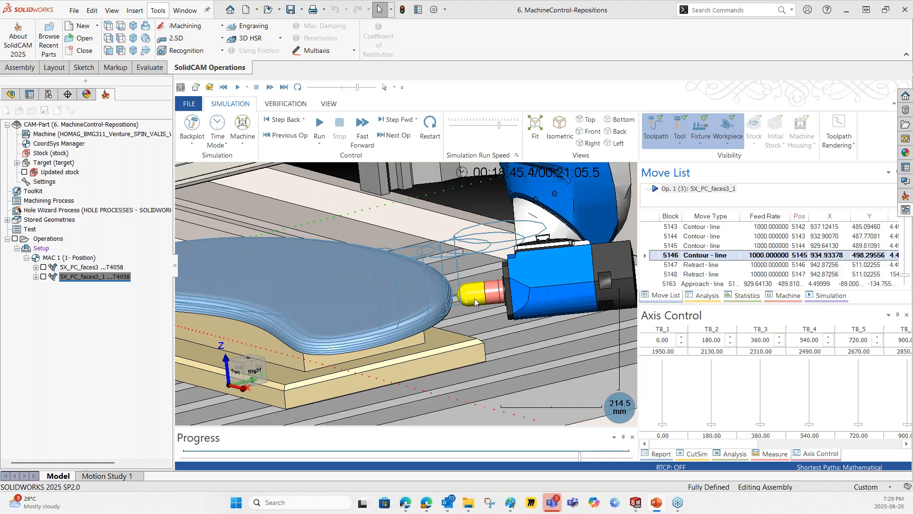
pyautogui.scroll(-2, 476, 301)
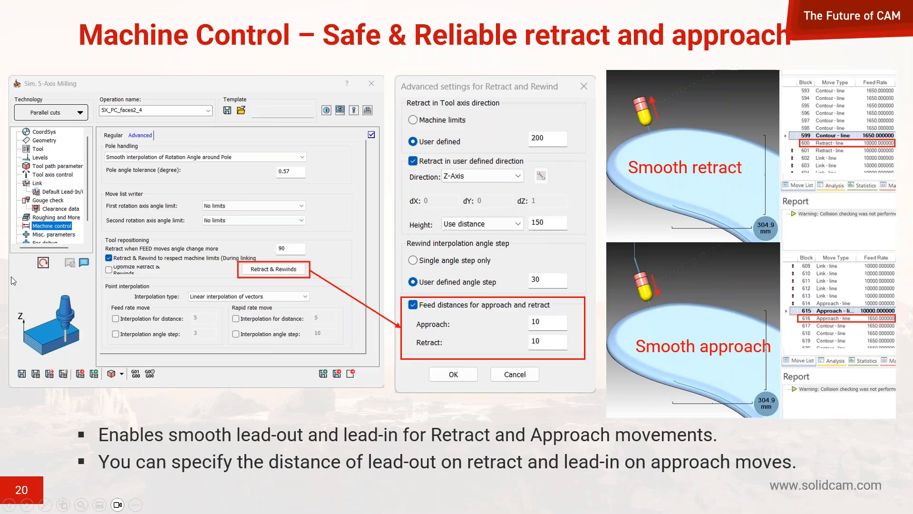
pyautogui.press('Right')
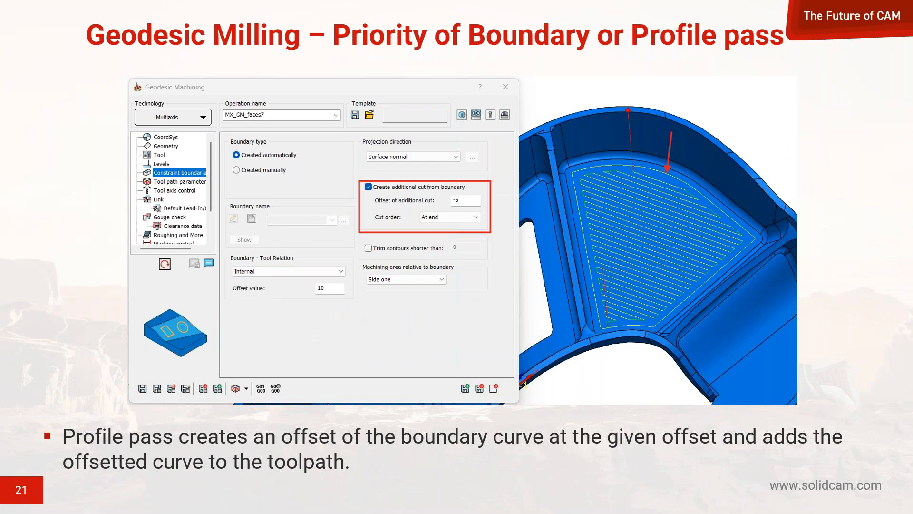
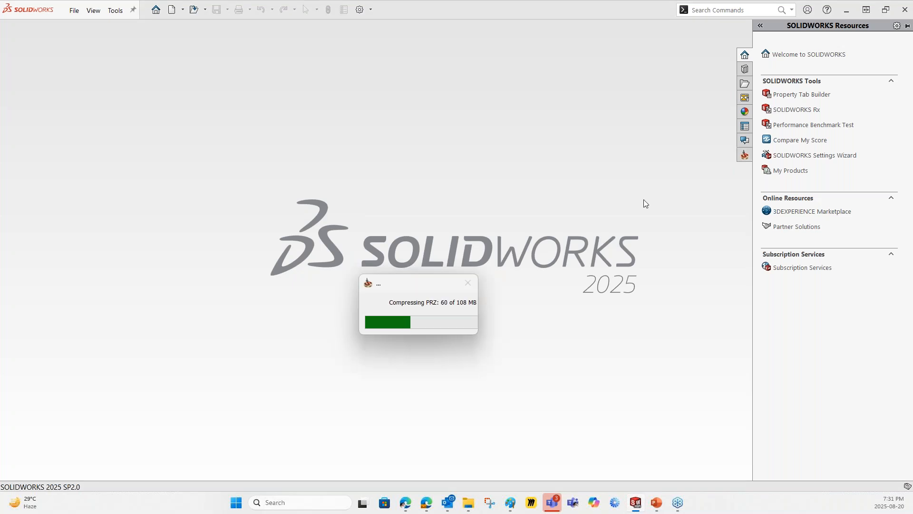
# Step: Open the 7. Geodesic-ProfilePass CAM-Part in SOLIDWORKS and add a Multiaxis Geodesic Machining operation
pyautogui.click(739, 159)
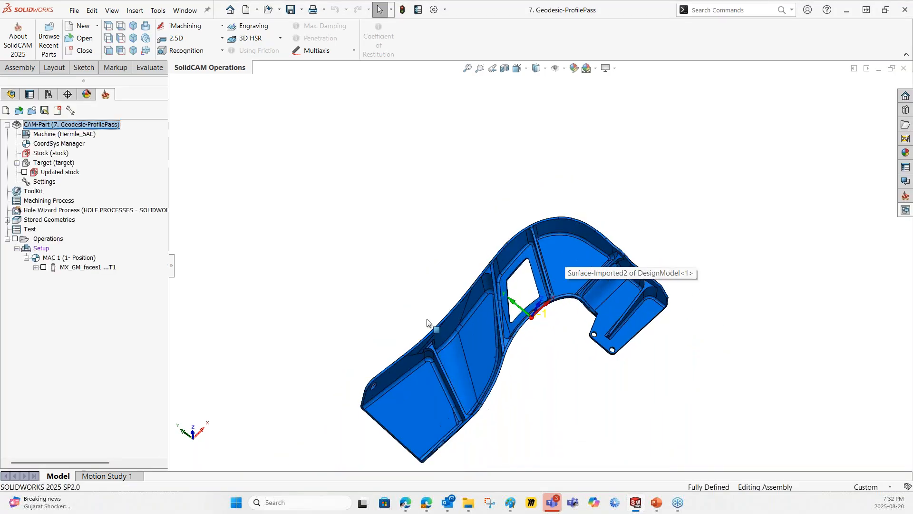
pyautogui.rightClick(52, 238)
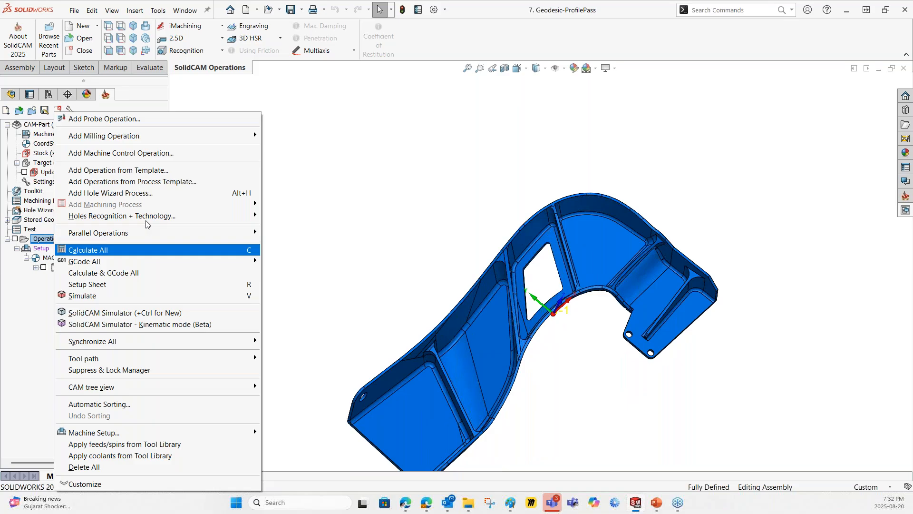
pyautogui.moveTo(212, 138)
pyautogui.moveTo(409, 434)
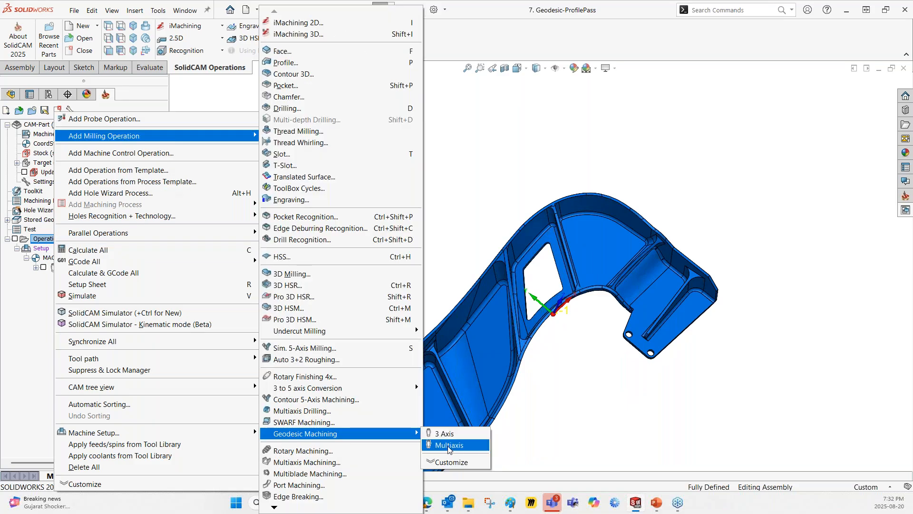
pyautogui.click(449, 445)
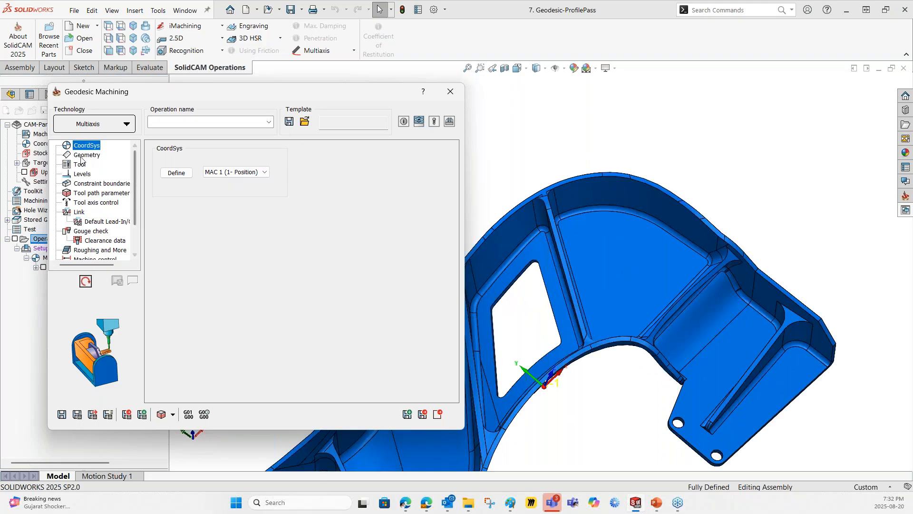
# Step: Define the machining geometry by Surfaces, selecting the floor face of the fan-shaped pocket as faces2
pyautogui.click(81, 156)
pyautogui.click(240, 190)
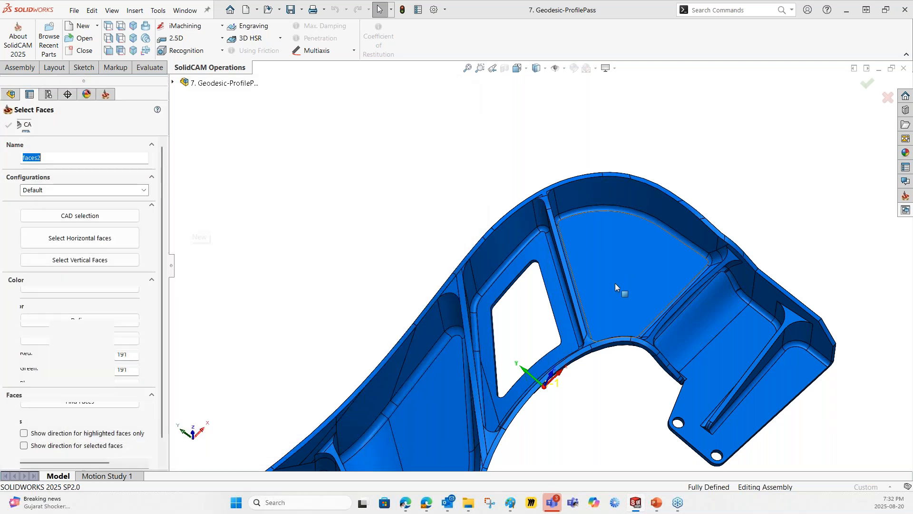
pyautogui.click(532, 284)
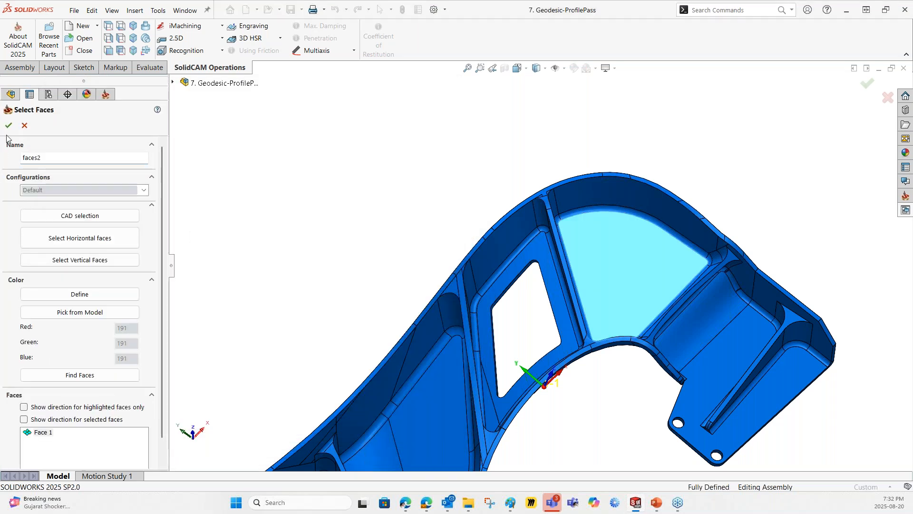
pyautogui.click(8, 125)
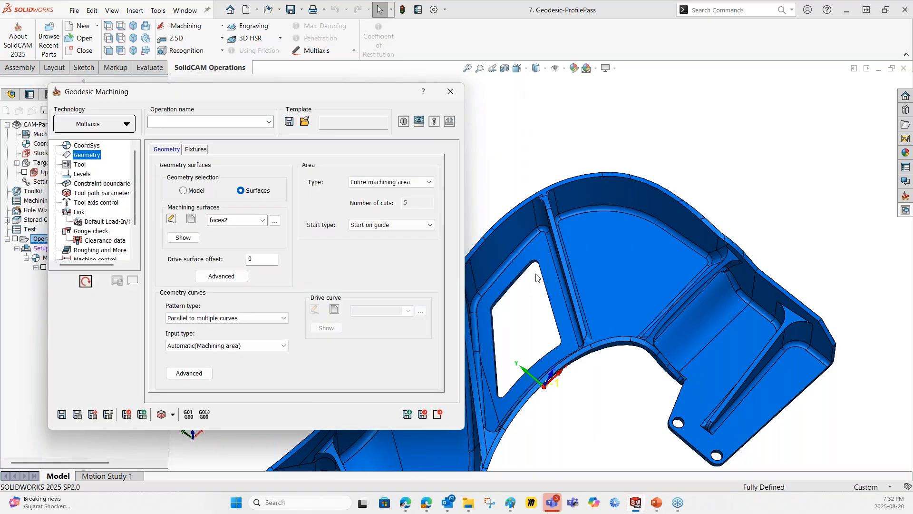
# Step: Set the curve input type to User-defined curves and create a point-to-point drive curve between the pocket floor's two outer corners
pyautogui.moveTo(536, 277); pyautogui.dragTo(535, 256, button='middle')
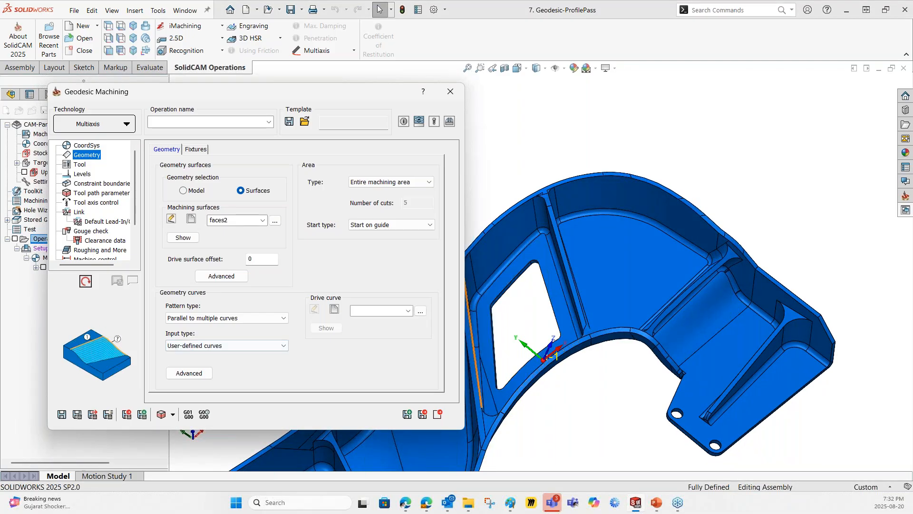
pyautogui.click(334, 310)
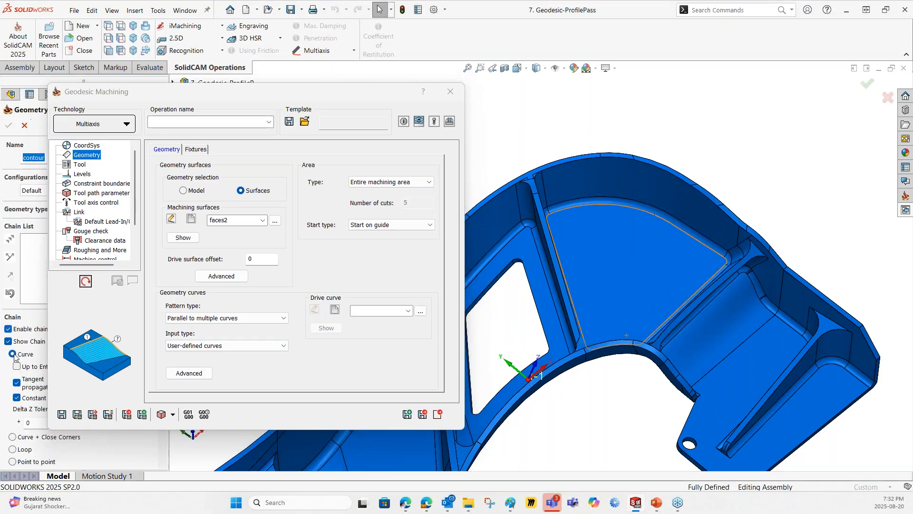
pyautogui.scroll(-3, 16, 357)
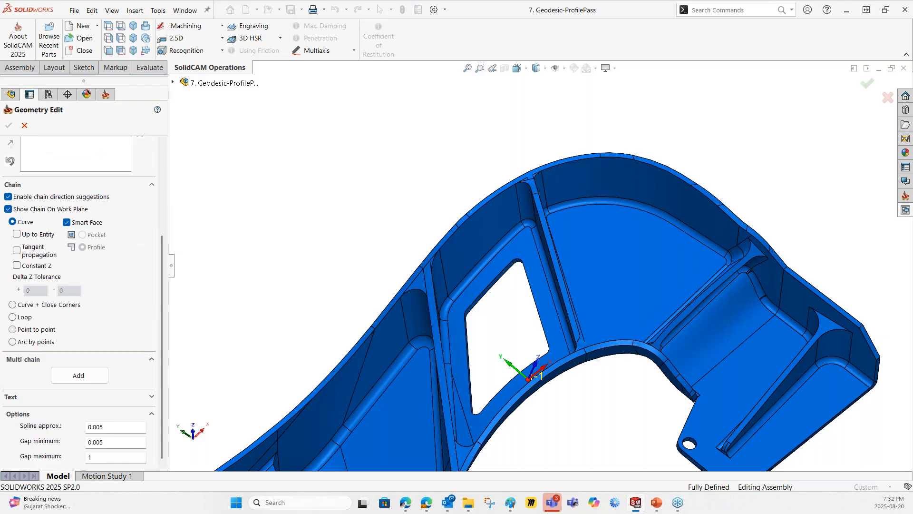
pyautogui.click(13, 329)
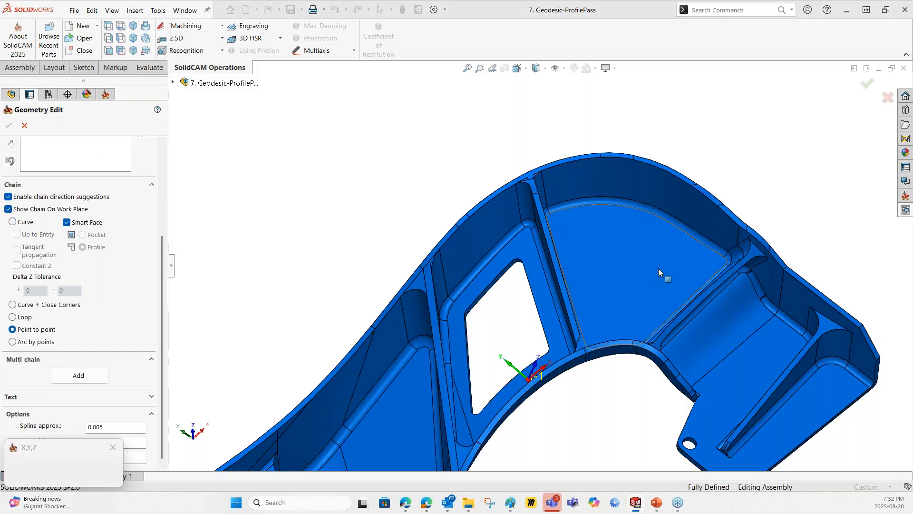
pyautogui.scroll(-3, 658, 268)
pyautogui.click(780, 274)
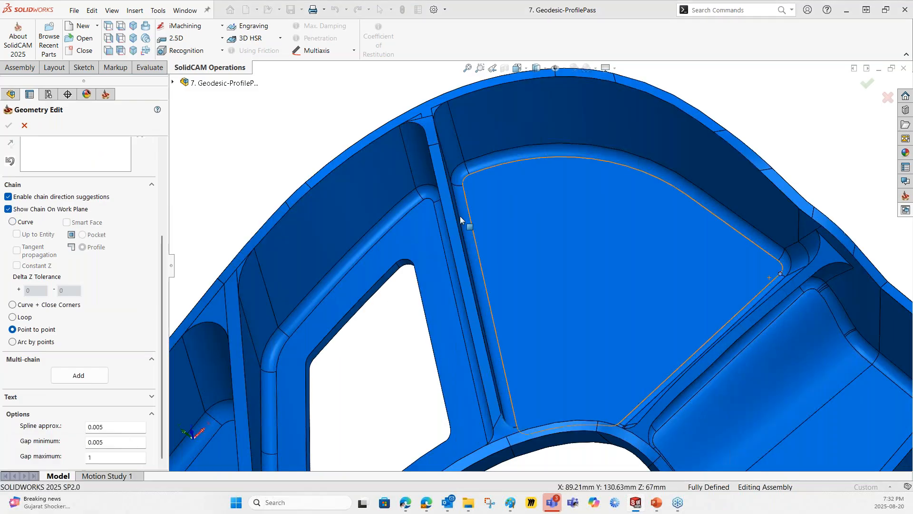
pyautogui.click(464, 186)
pyautogui.scroll(6, 234, 189)
pyautogui.scroll(3, 122, 251)
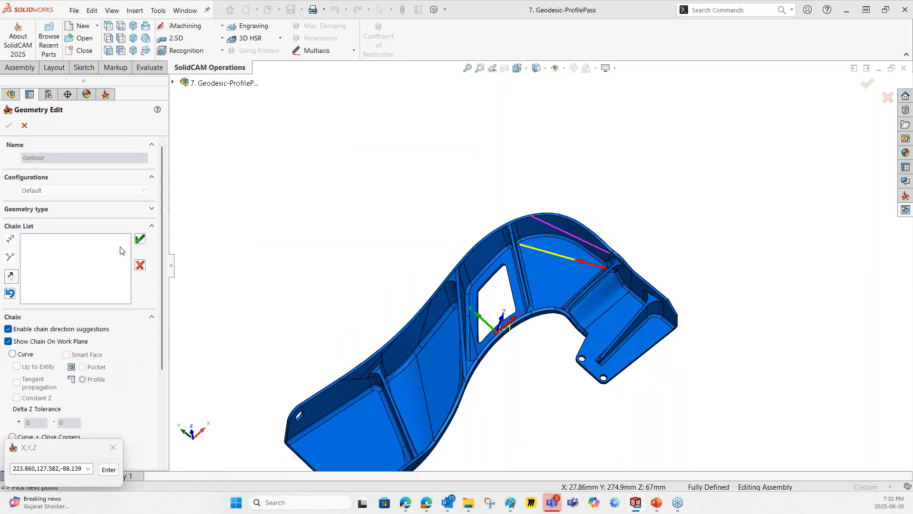
pyautogui.click(140, 238)
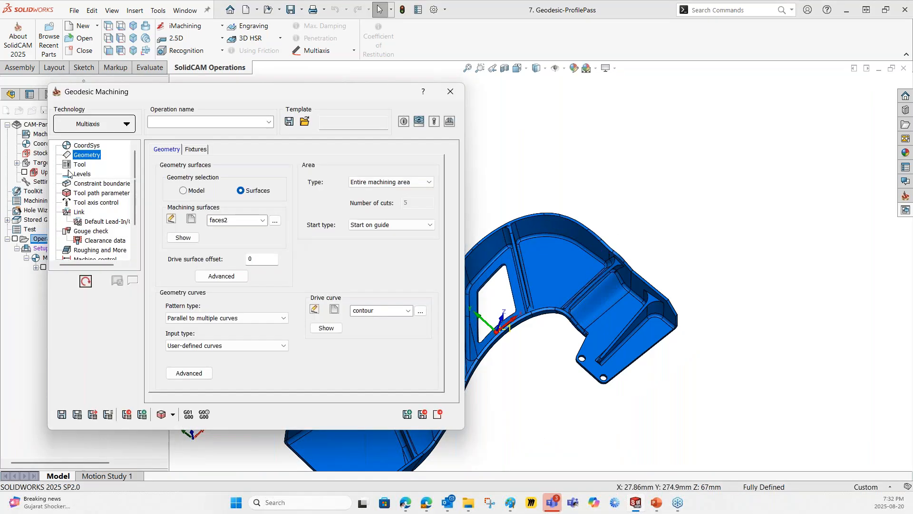
# Step: Assign Tool 1 (BALL NOSE D10 R5) to the operation and set the calculation mode to Tool center mode
pyautogui.click(246, 339)
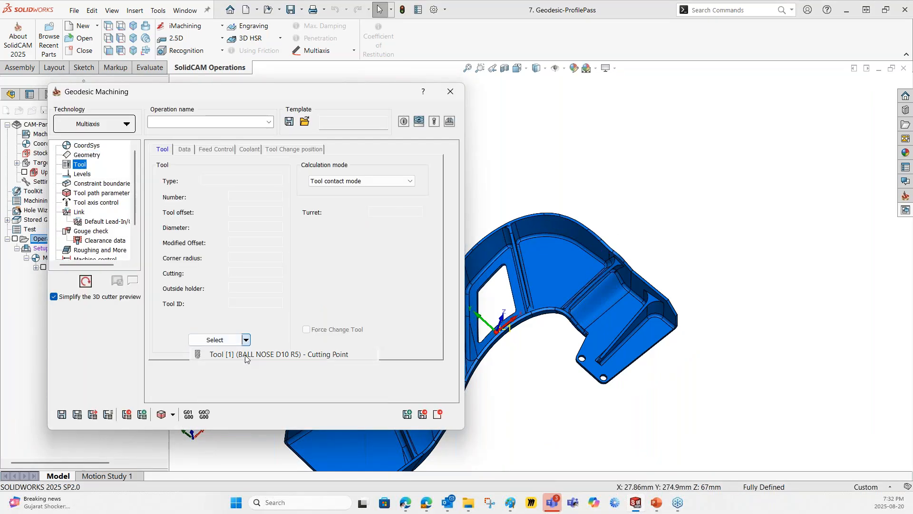
pyautogui.click(354, 354)
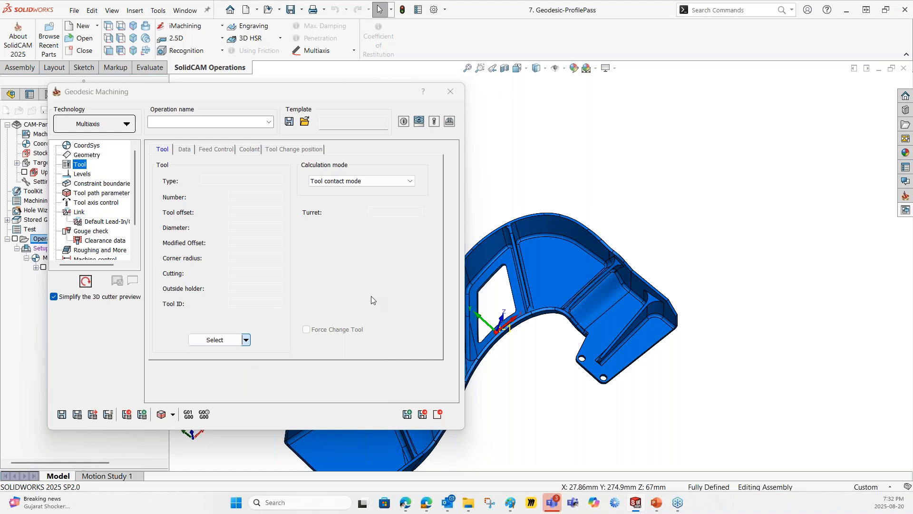
pyautogui.click(338, 181)
pyautogui.click(335, 199)
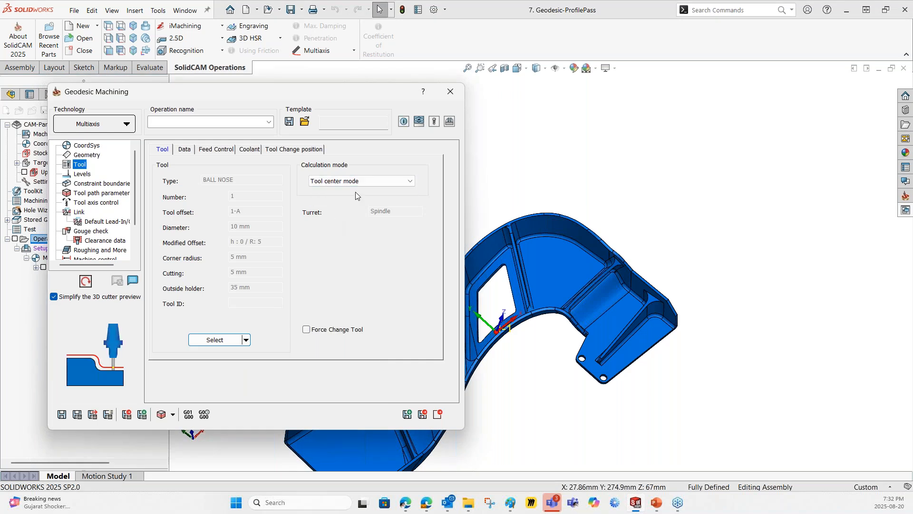
# Step: Review the levels and constraint boundaries, set the maximum step over to 5, and bring up the tool path's sorting options
pyautogui.click(82, 175)
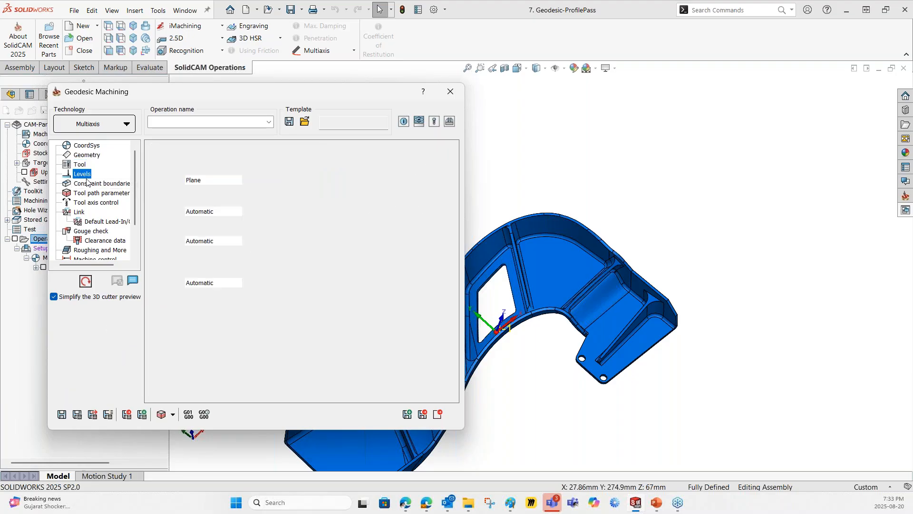
pyautogui.click(102, 183)
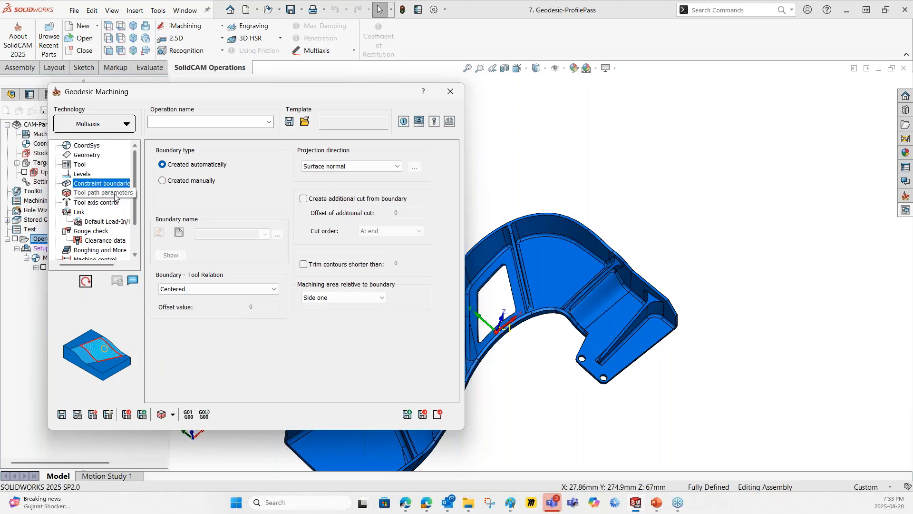
pyautogui.click(115, 194)
pyautogui.click(255, 181)
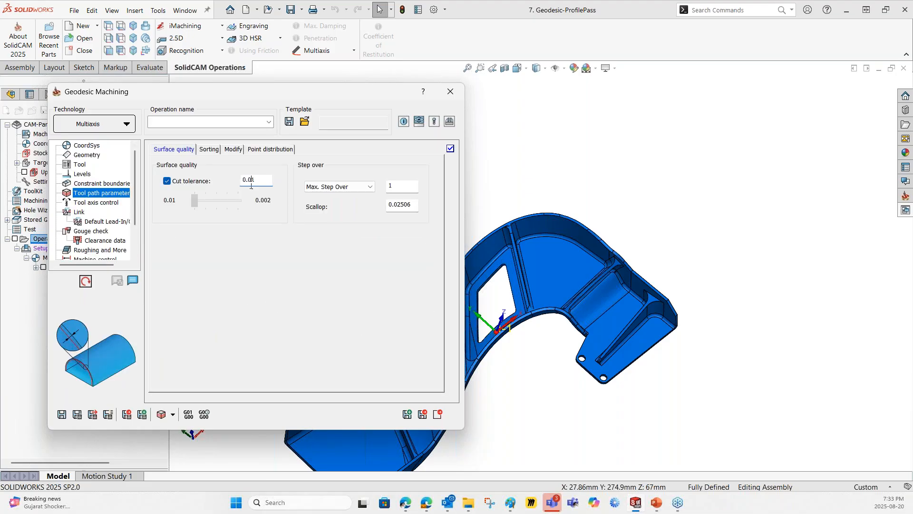
pyautogui.press('Tab')
pyautogui.press('Tab')
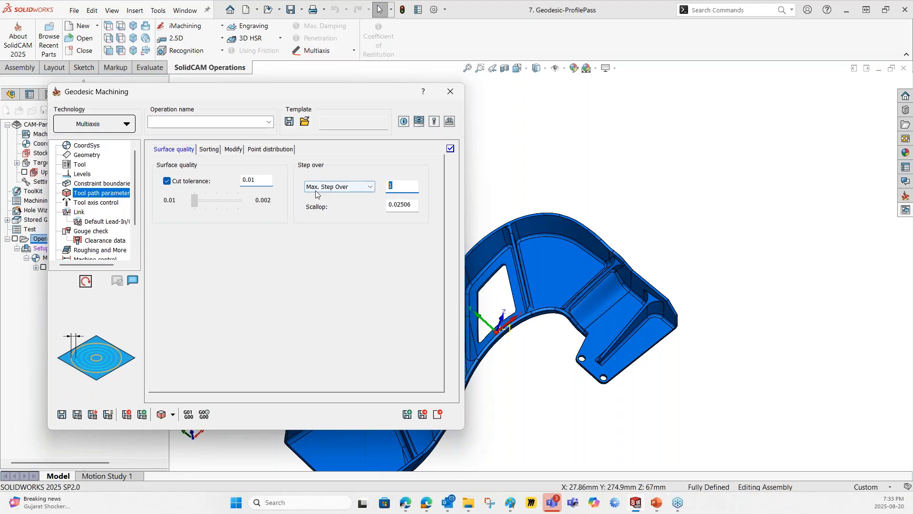
pyautogui.write('5')
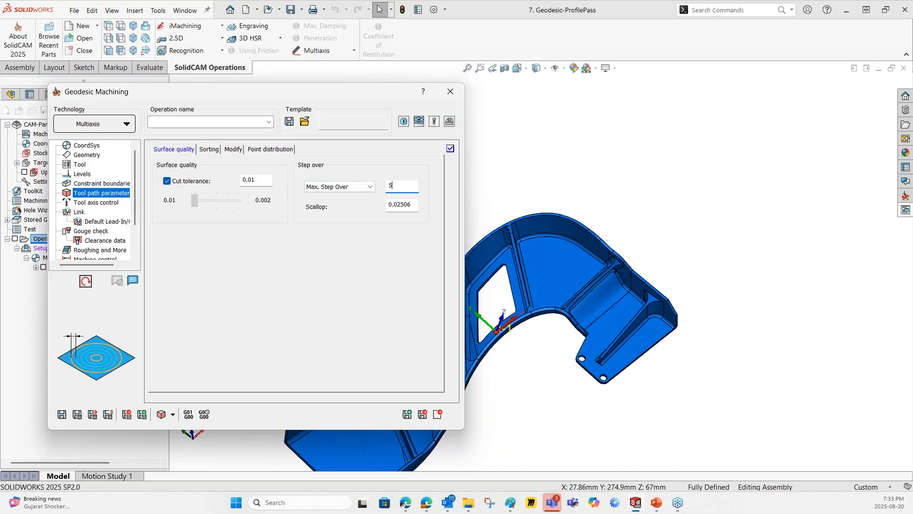
pyautogui.click(210, 149)
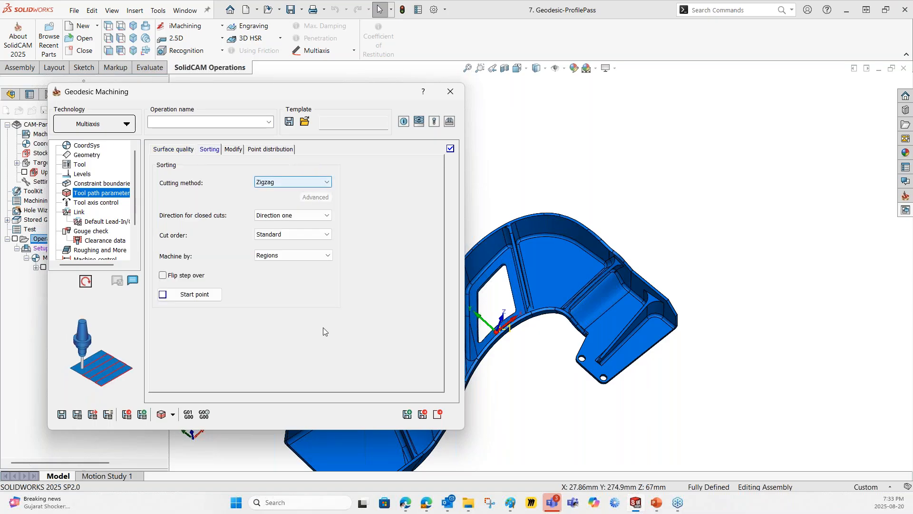
# Step: Set the small move size for links between slices to 400 % of the step over
pyautogui.click(79, 212)
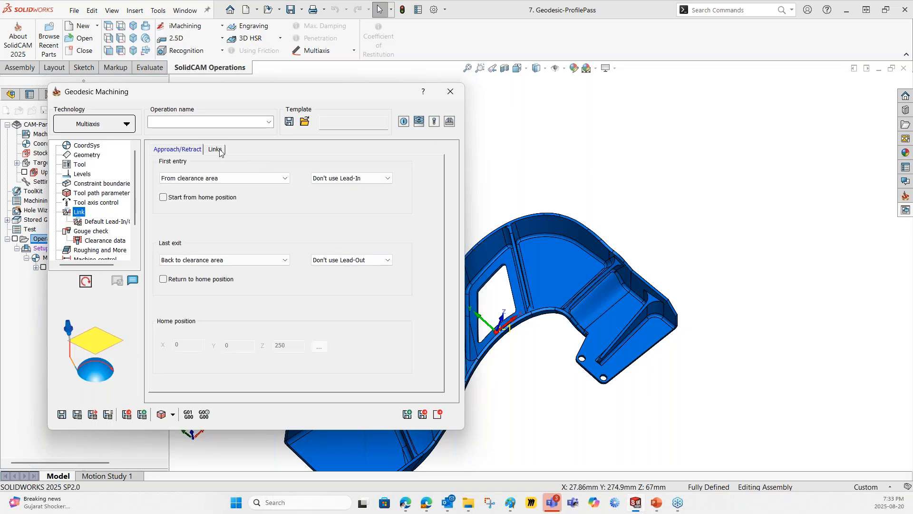
pyautogui.click(215, 149)
pyautogui.doubleClick(290, 280)
pyautogui.write('50')
pyautogui.press('BackSpace')
pyautogui.press('BackSpace')
pyautogui.write('400')
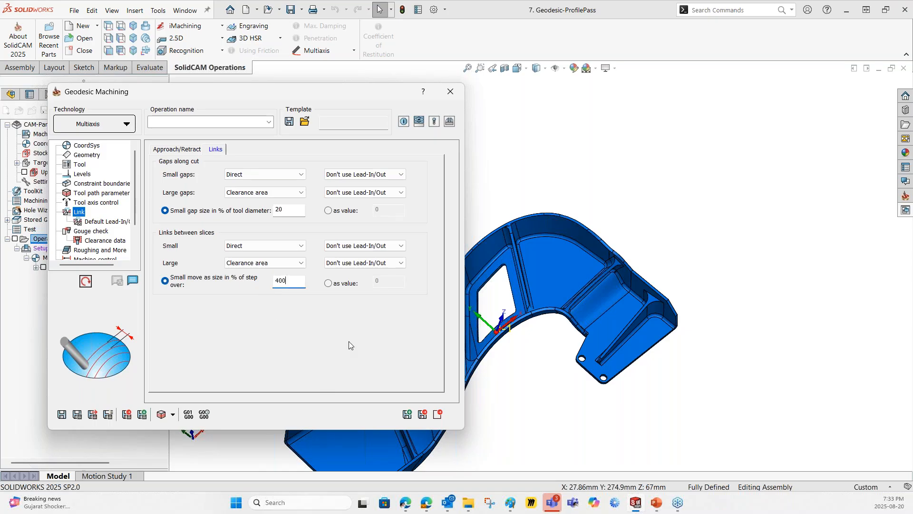
# Step: Check the surface quality step over, save and calculate the Geodesic operation, and inspect the tool path on the pocket floor
pyautogui.click(97, 193)
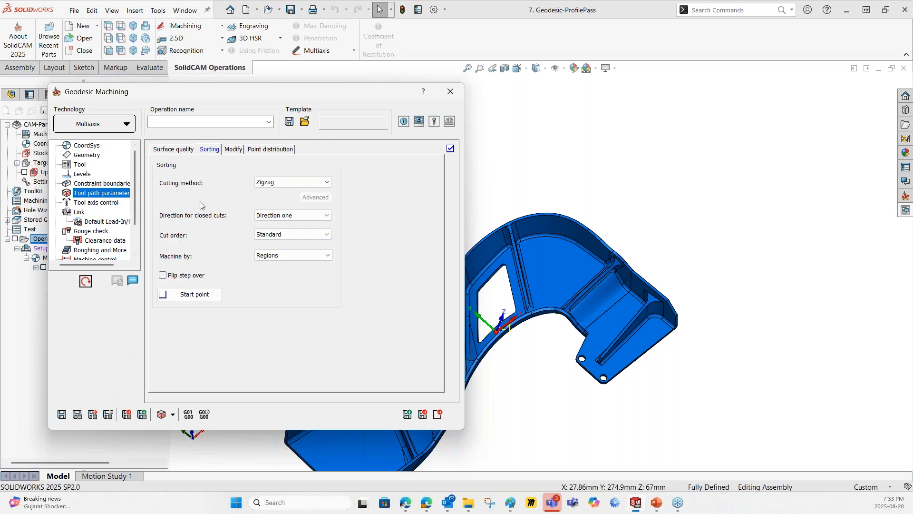
pyautogui.click(179, 151)
pyautogui.moveTo(402, 186); pyautogui.dragTo(369, 185)
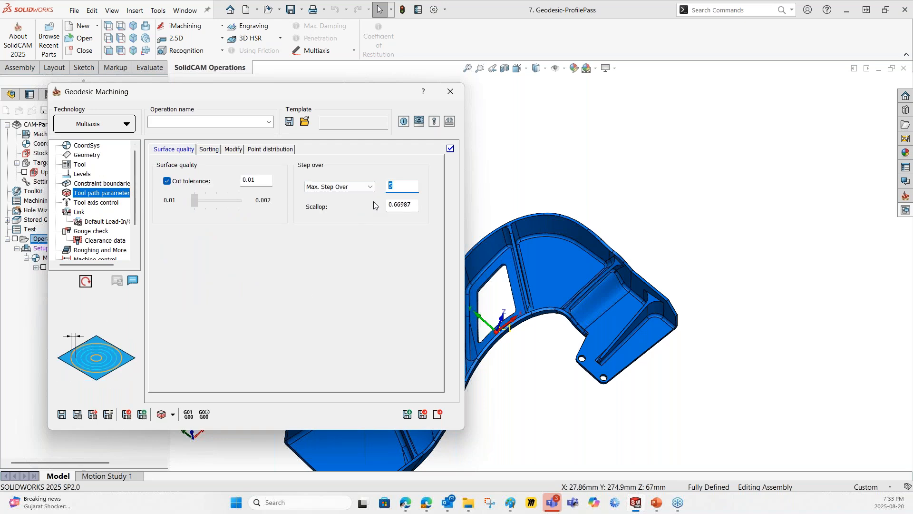
pyautogui.click(61, 412)
pyautogui.click(78, 415)
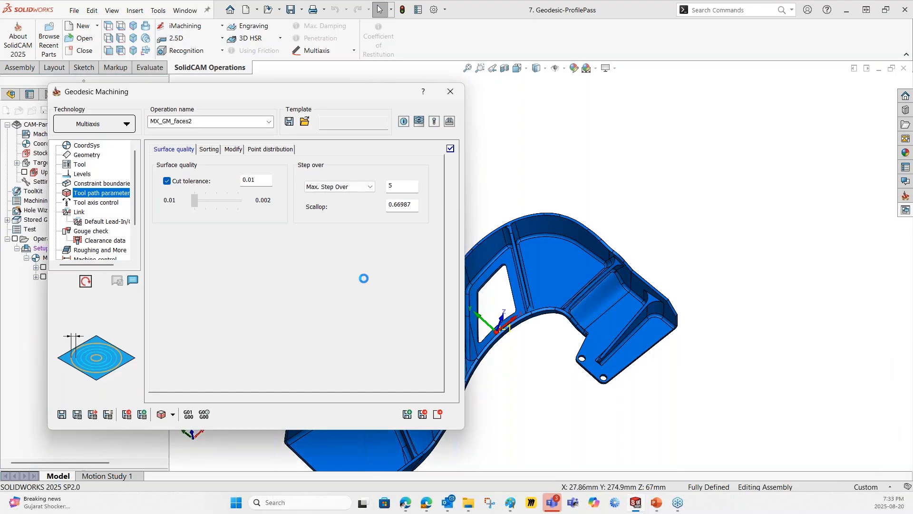
pyautogui.scroll(-4, 547, 256)
pyautogui.moveTo(547, 256); pyautogui.dragTo(545, 239, button='middle')
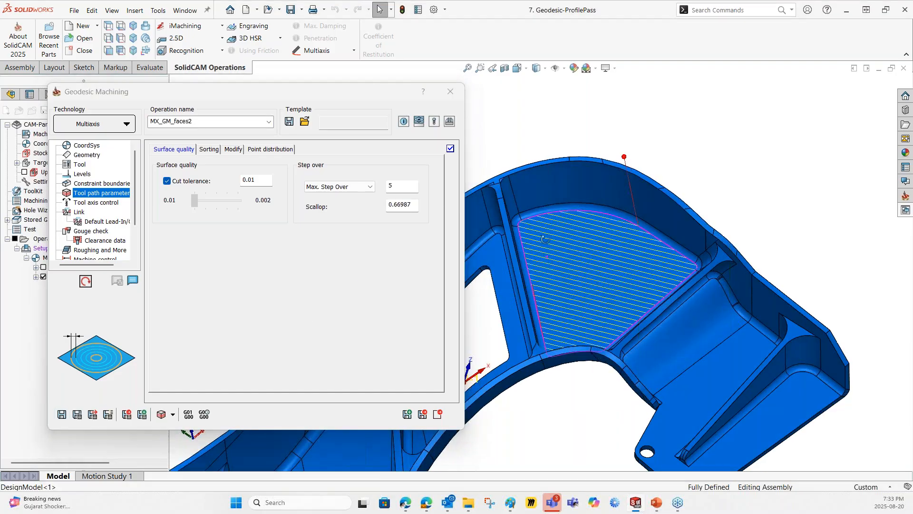
pyautogui.scroll(-3, 546, 252)
pyautogui.moveTo(548, 270); pyautogui.dragTo(574, 271, button='middle')
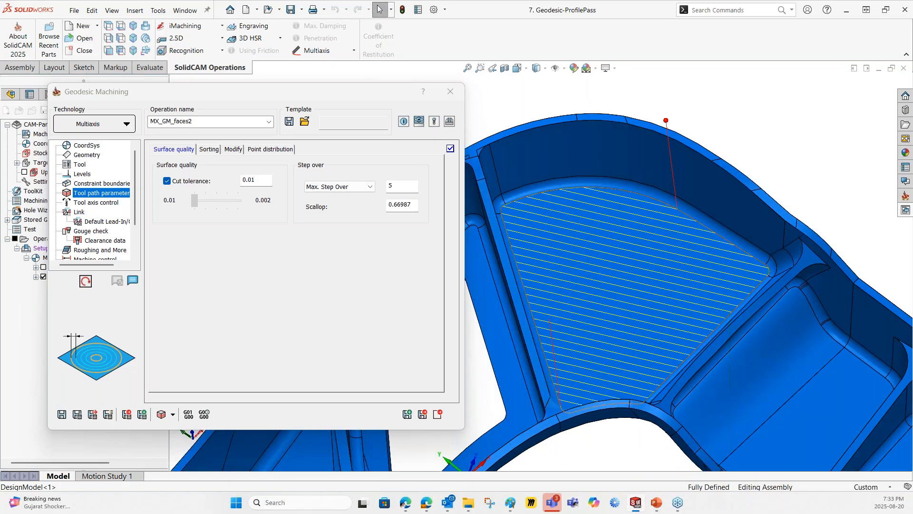
# Step: Enable the additional cut from the constraint boundary, recalculate the operation and inspect the profile pass around the pocket floor
pyautogui.click(101, 183)
pyautogui.click(304, 198)
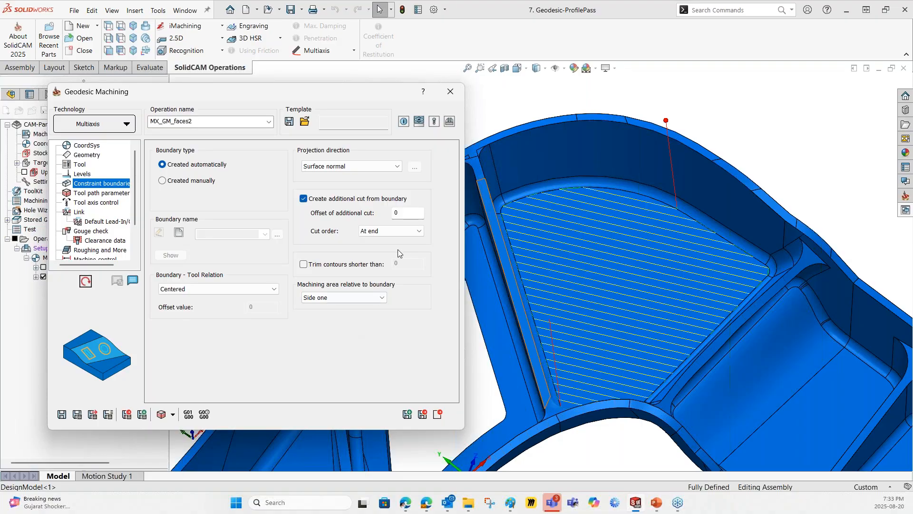
pyautogui.click(63, 418)
pyautogui.click(77, 414)
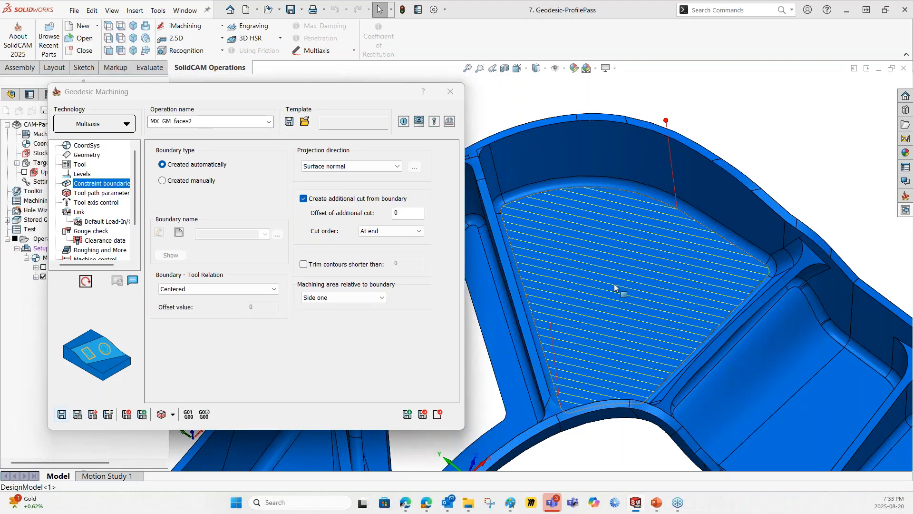
pyautogui.scroll(-4, 615, 287)
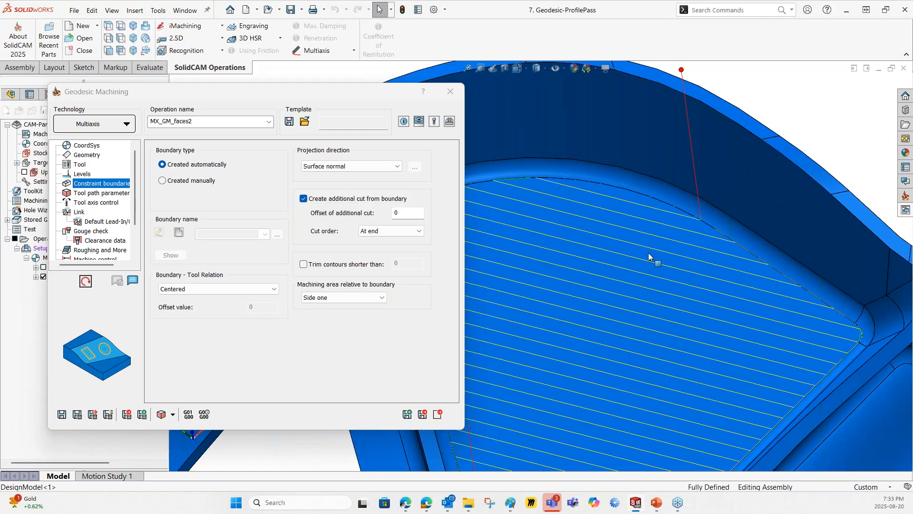
pyautogui.scroll(5, 648, 255)
pyautogui.scroll(-3, 492, 296)
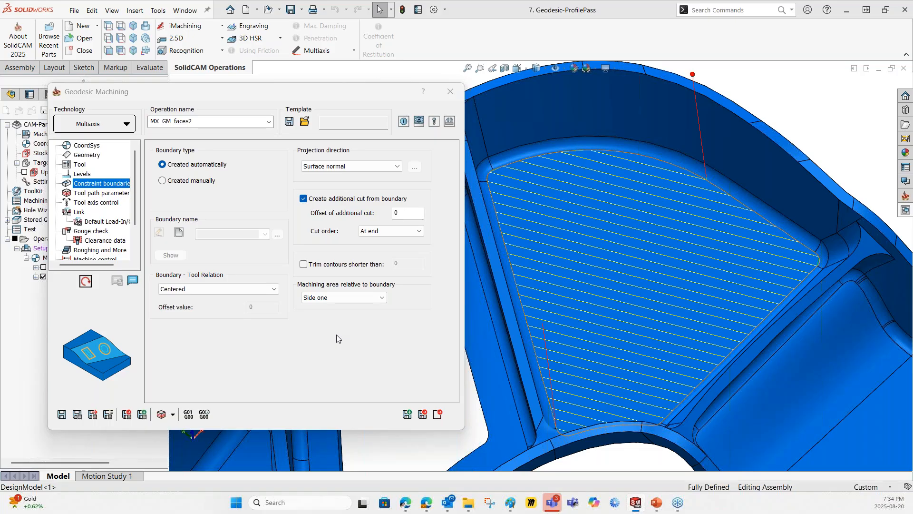
# Step: Set the boundary-tool relation to Internal with an offset value of 5, recalculate and inspect the tool path
pyautogui.click(216, 289)
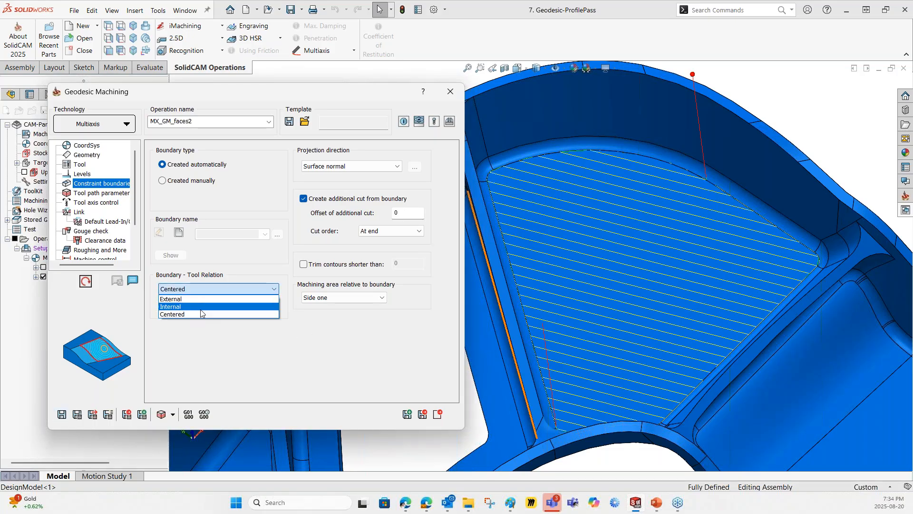
pyautogui.click(201, 308)
pyautogui.press('Tab')
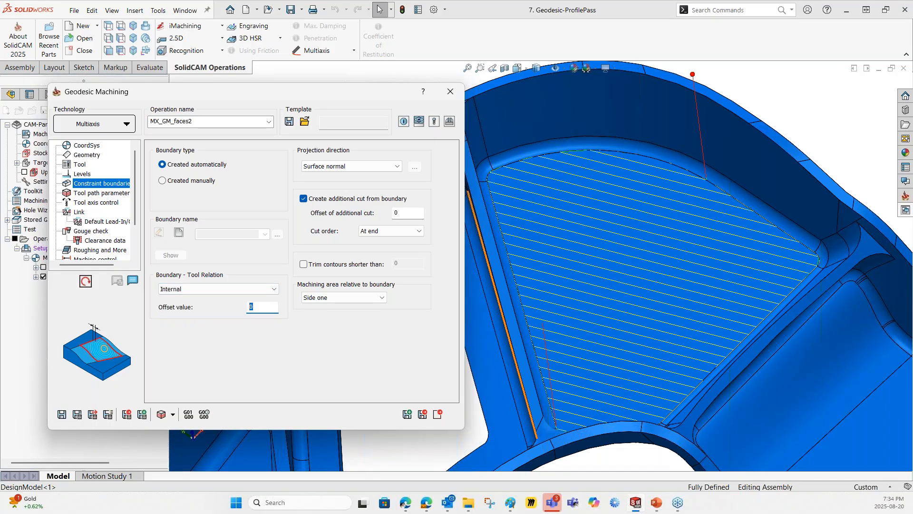
pyautogui.write('5')
pyautogui.click(77, 414)
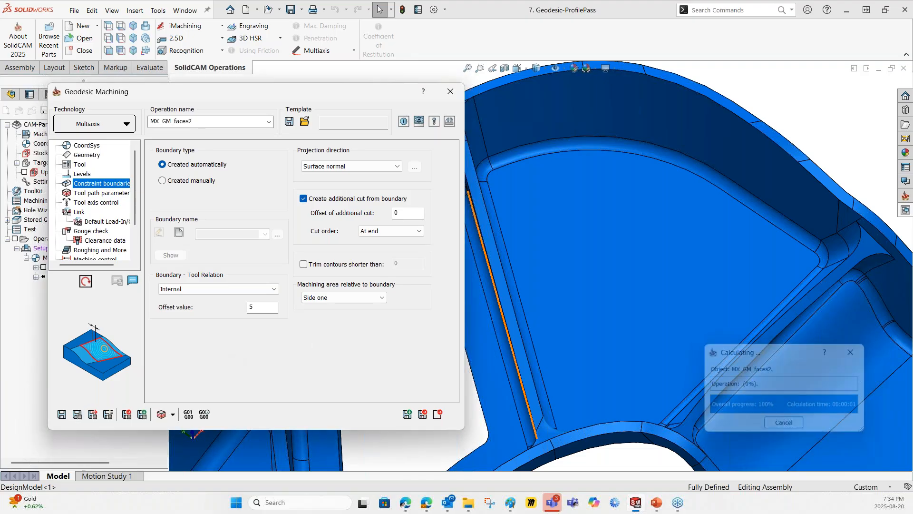
pyautogui.moveTo(690, 258)
pyautogui.mouseDown(button='middle')
pyautogui.moveTo(680, 256)
pyautogui.moveTo(694, 268)
pyautogui.mouseUp(button='middle')
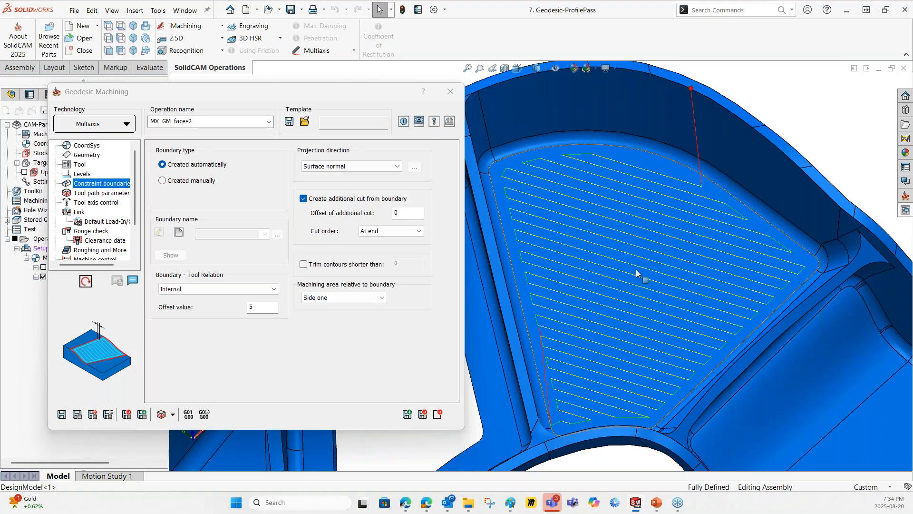
pyautogui.scroll(3, 637, 273)
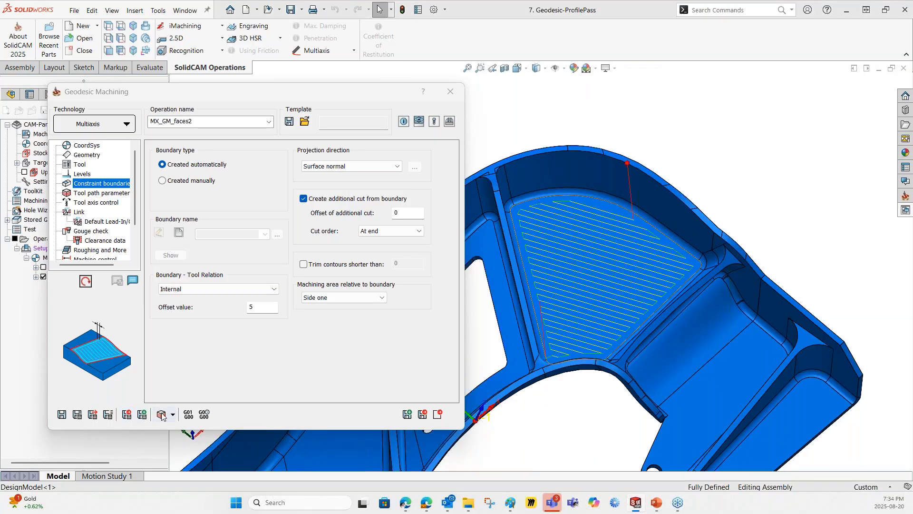
# Step: Set the offset of the additional boundary cut to -1, recalculate and compare the profile pass with the zigzag cuts
pyautogui.click(127, 415)
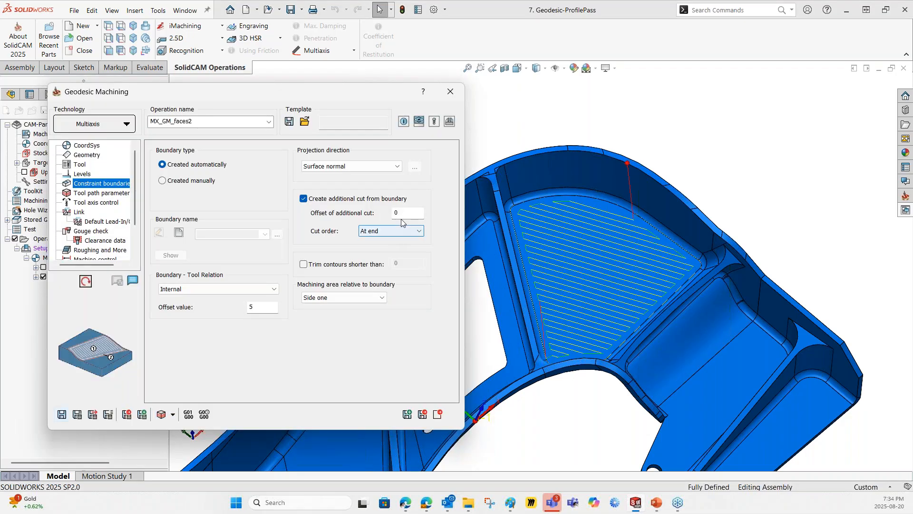
pyautogui.moveTo(402, 214); pyautogui.dragTo(374, 217)
pyautogui.write('-1')
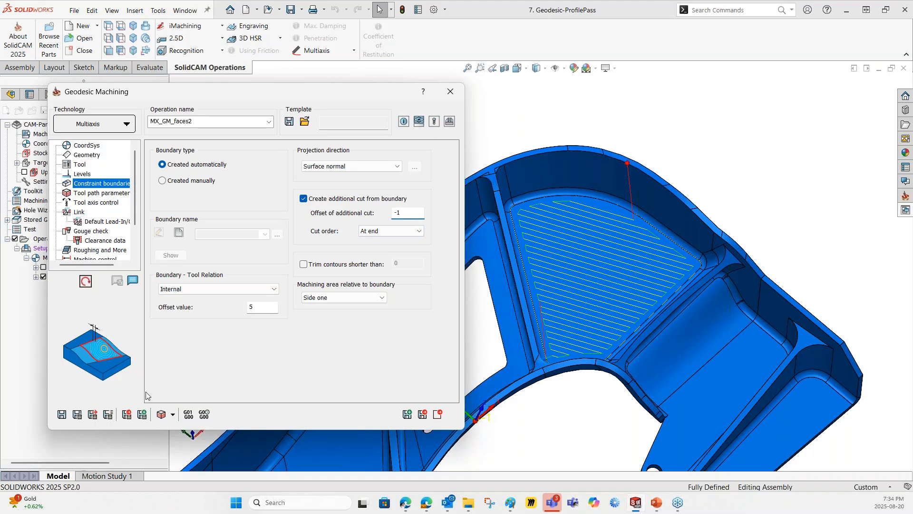
pyautogui.click(78, 416)
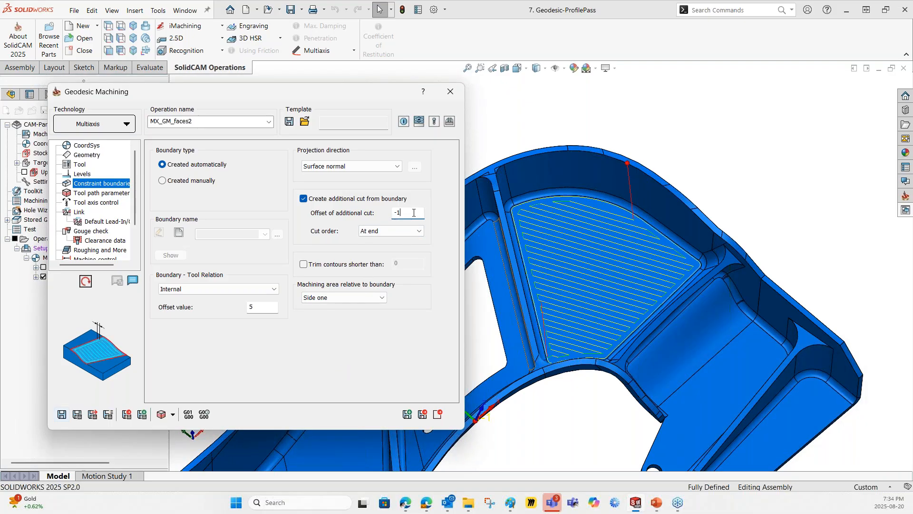
pyautogui.doubleClick(252, 306)
pyautogui.click(598, 264)
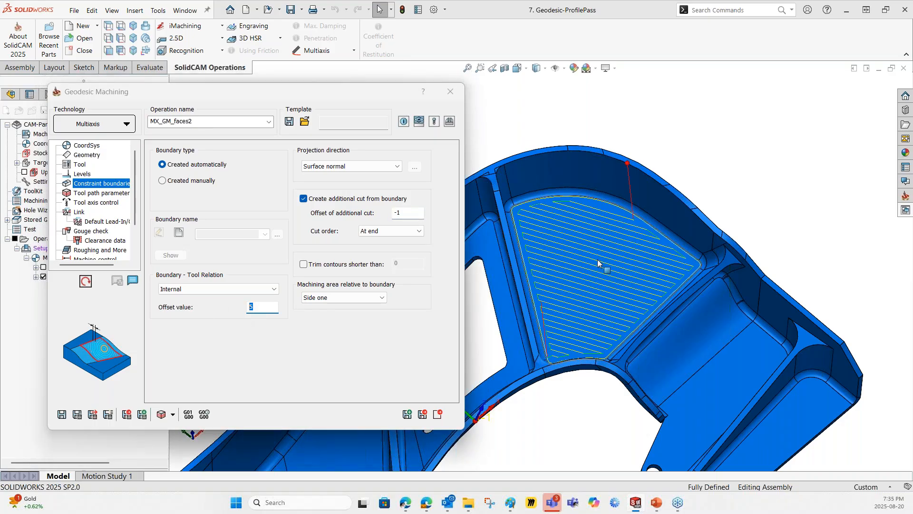
pyautogui.moveTo(598, 264); pyautogui.dragTo(585, 233, button='middle')
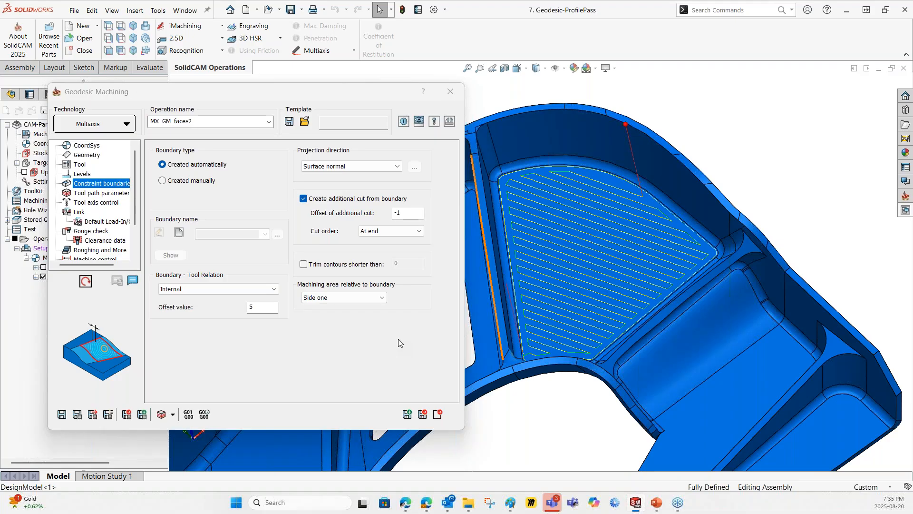
pyautogui.click(412, 355)
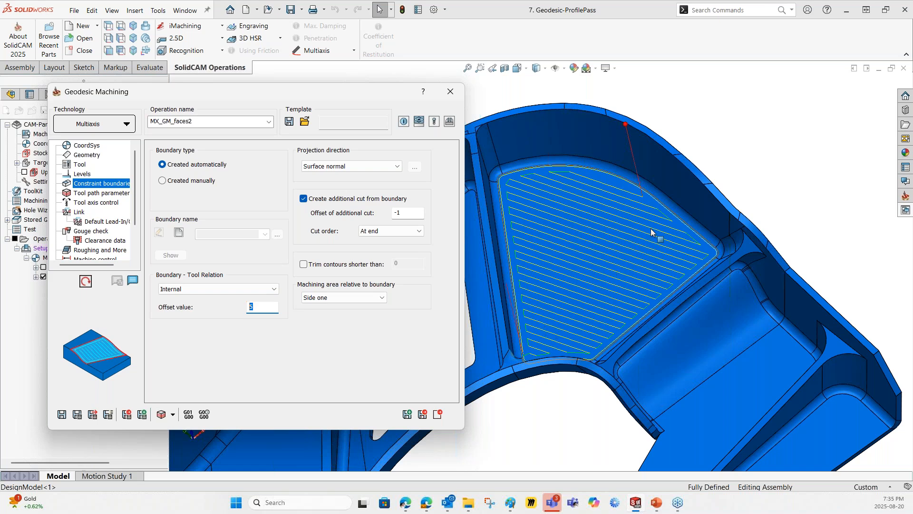
pyautogui.scroll(2, 535, 266)
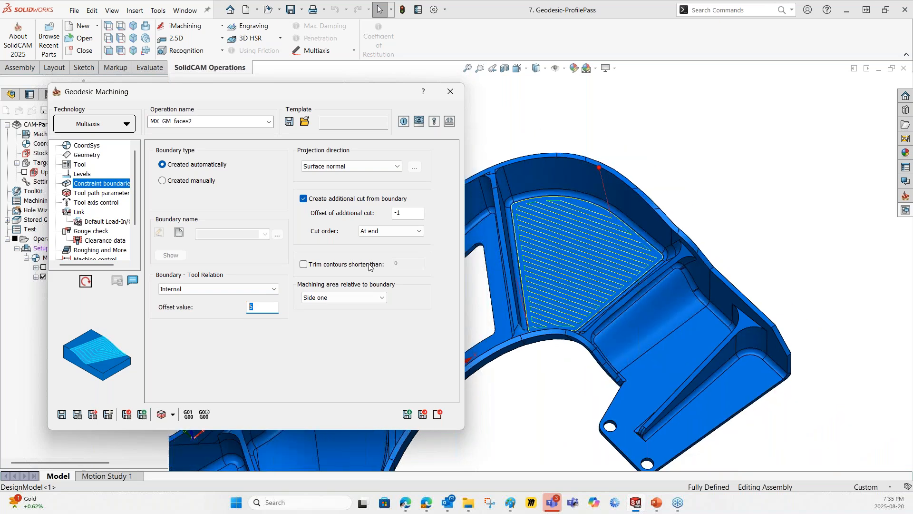
# Step: Close the Geodesic Machining operation and examine its tool path on the whole part
pyautogui.click(450, 91)
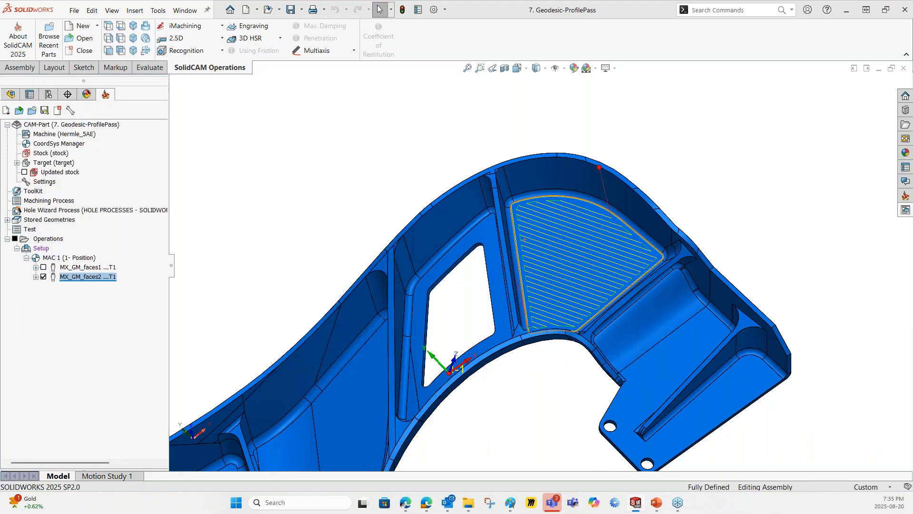
pyautogui.scroll(1, 450, 88)
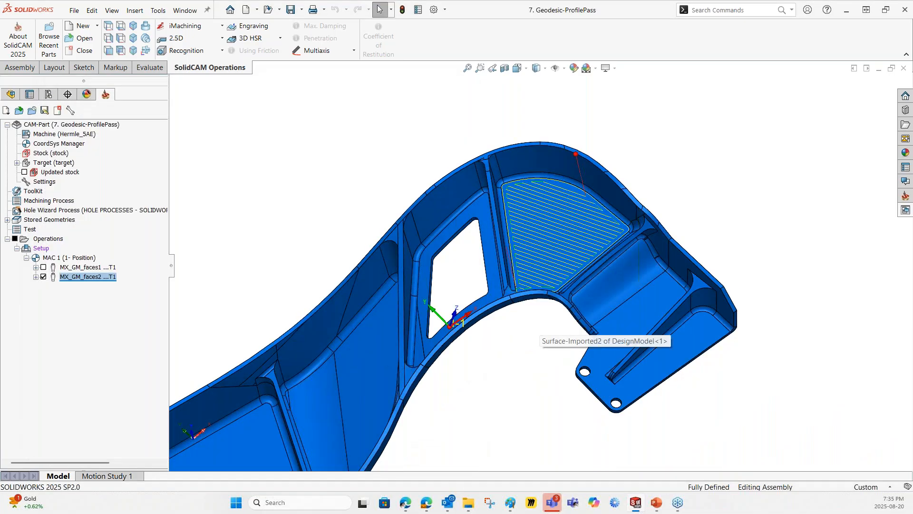
pyautogui.moveTo(342, 191); pyautogui.dragTo(341, 175, button='middle')
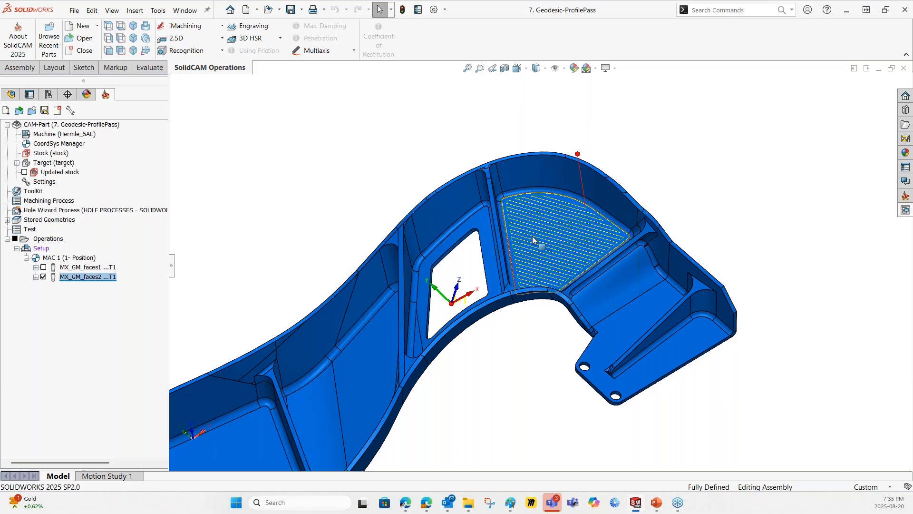
pyautogui.scroll(2, 532, 236)
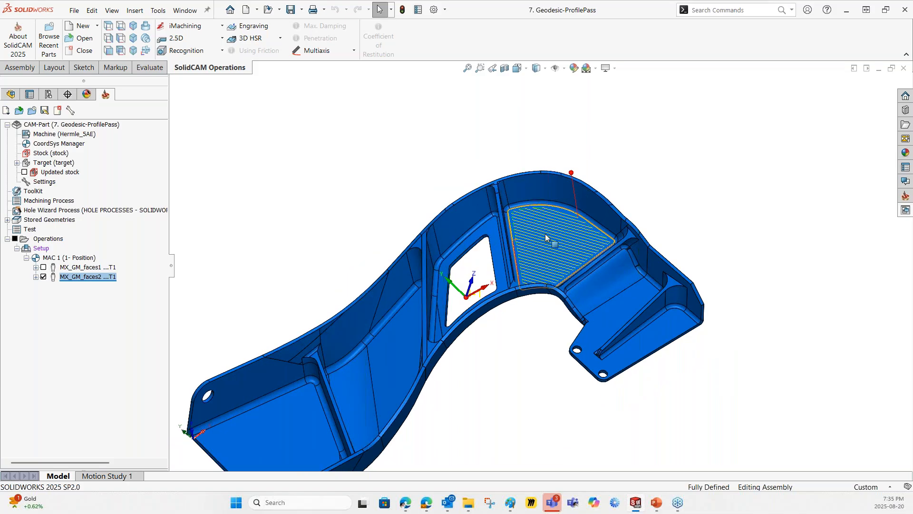
pyautogui.scroll(1, 309, 200)
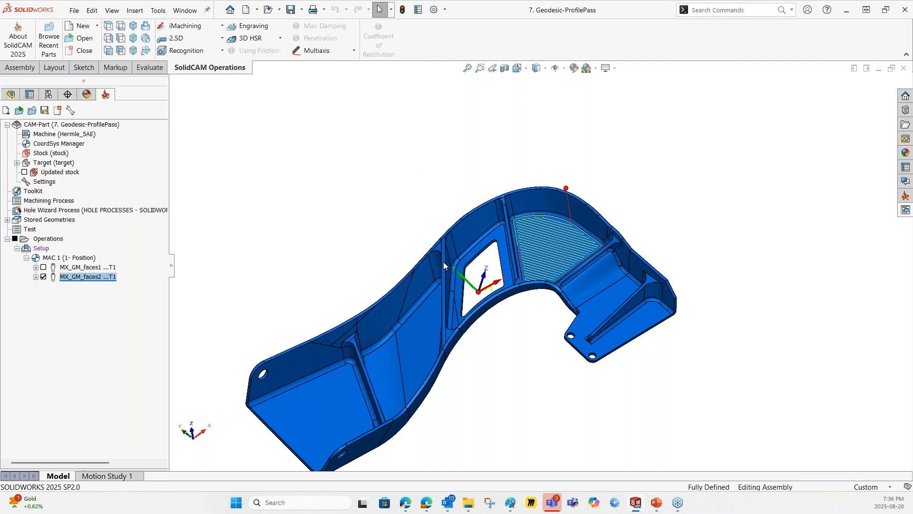
pyautogui.scroll(3, 444, 262)
pyautogui.scroll(-1, 516, 316)
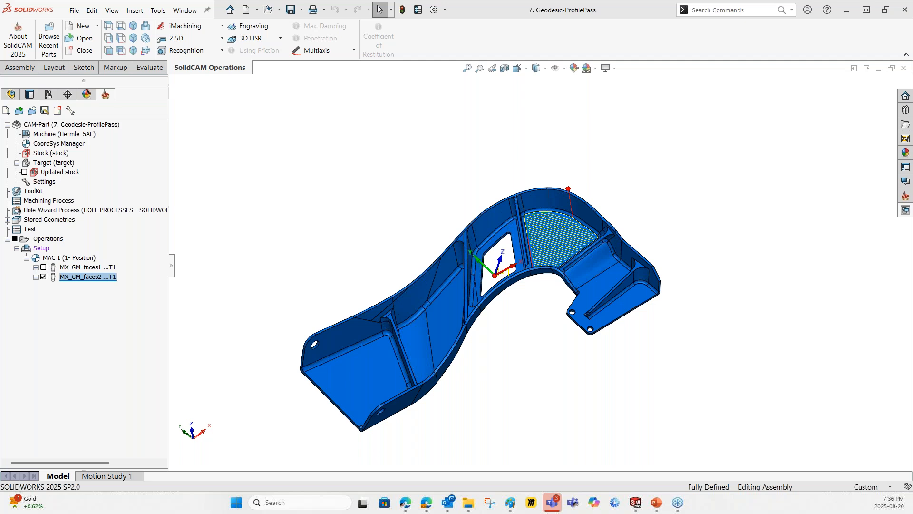
# Step: Hide the MX_GM_faces2 tool path and add a Sim. 5-Axis Milling operation
pyautogui.click(44, 276)
pyautogui.rightClick(48, 238)
pyautogui.moveTo(143, 136)
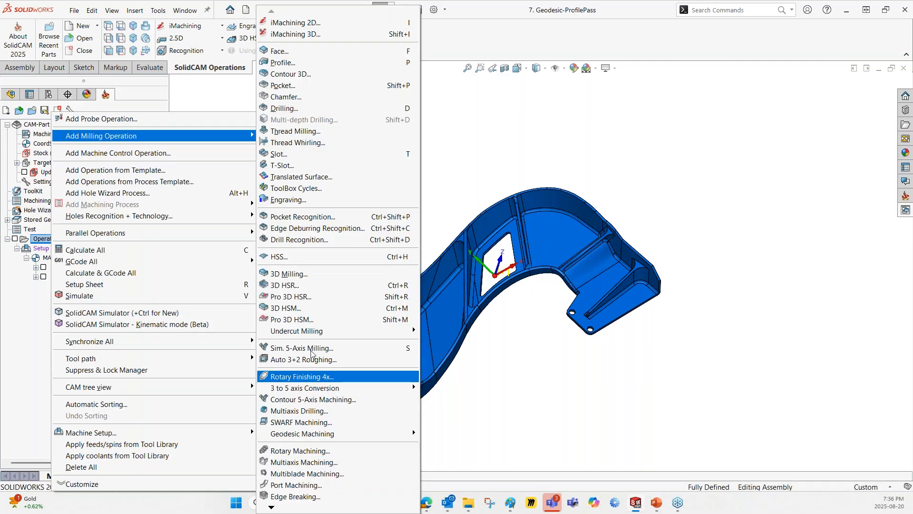
pyautogui.click(296, 347)
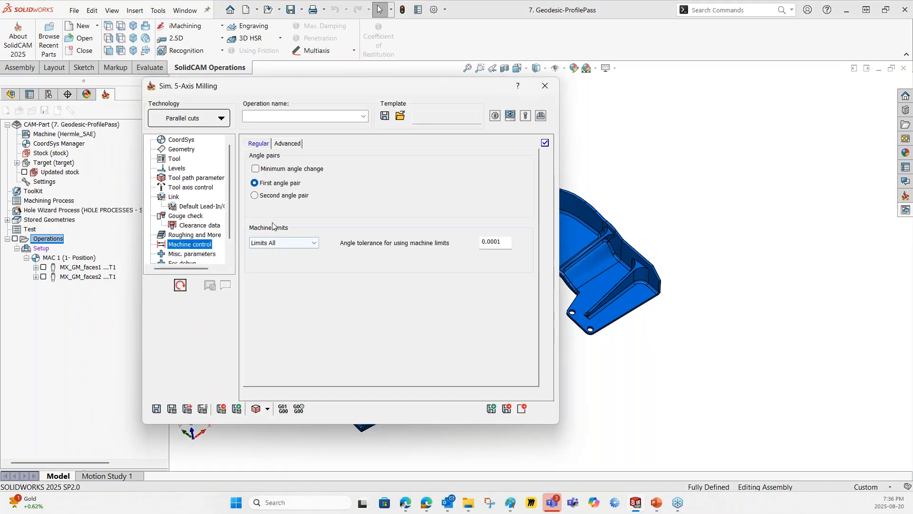
# Step: Bring up the machine control's advanced Retract & Rewinds settings and set the tool axis retract to Machine limits
pyautogui.click(288, 143)
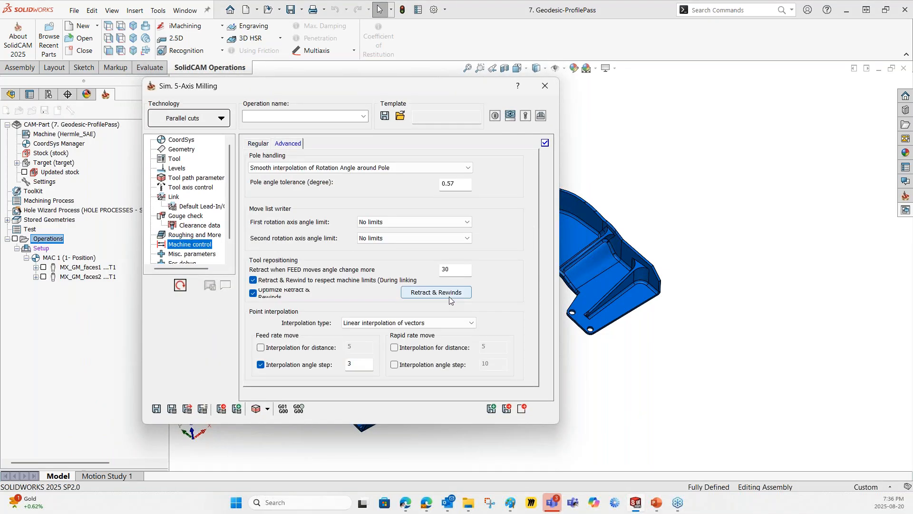
pyautogui.click(449, 299)
pyautogui.moveTo(442, 111); pyautogui.dragTo(566, 117)
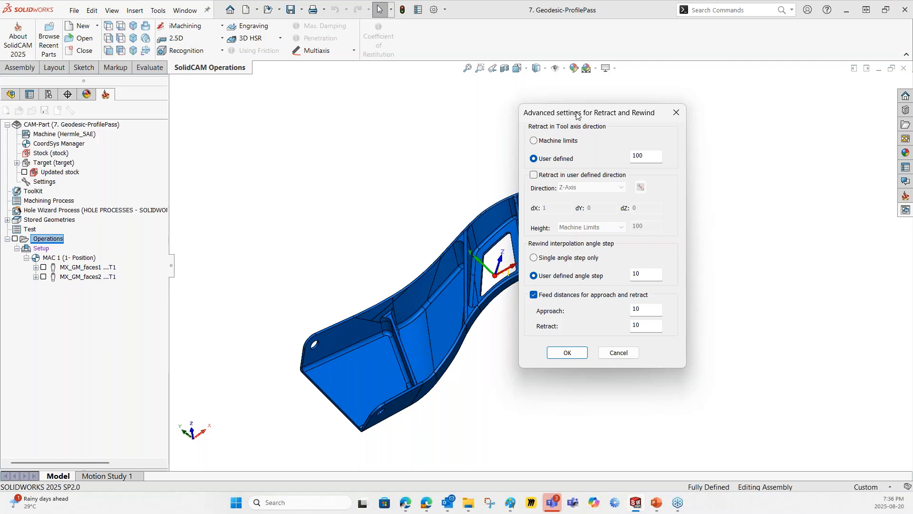
pyautogui.moveTo(577, 116); pyautogui.dragTo(588, 115)
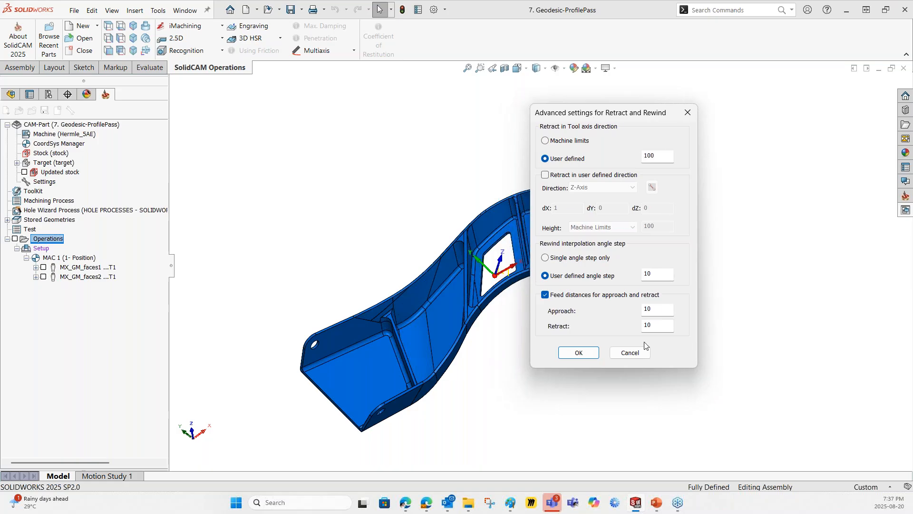
pyautogui.click(568, 141)
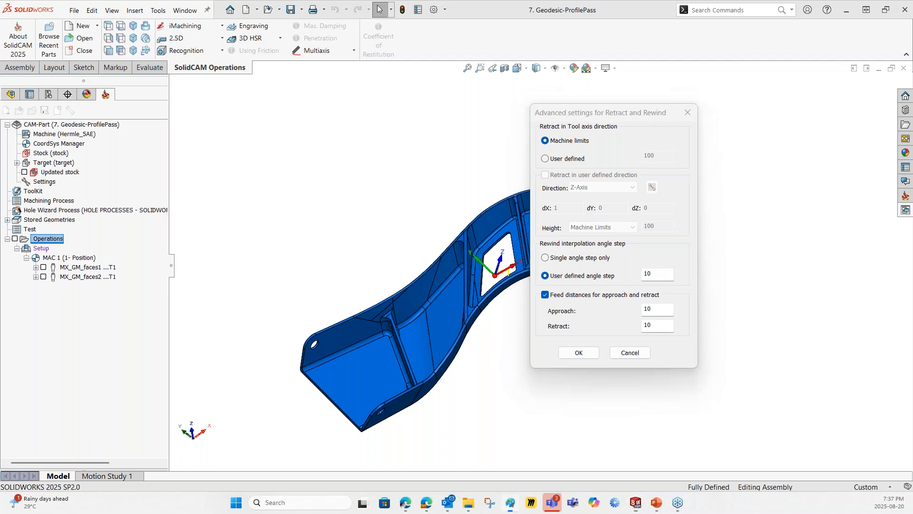
# Step: Switch to Paint and sketch a slanted wall with a tilted tool reaching its upper end in black pencil
pyautogui.click(511, 505)
pyautogui.moveTo(225, 257); pyautogui.dragTo(252, 411)
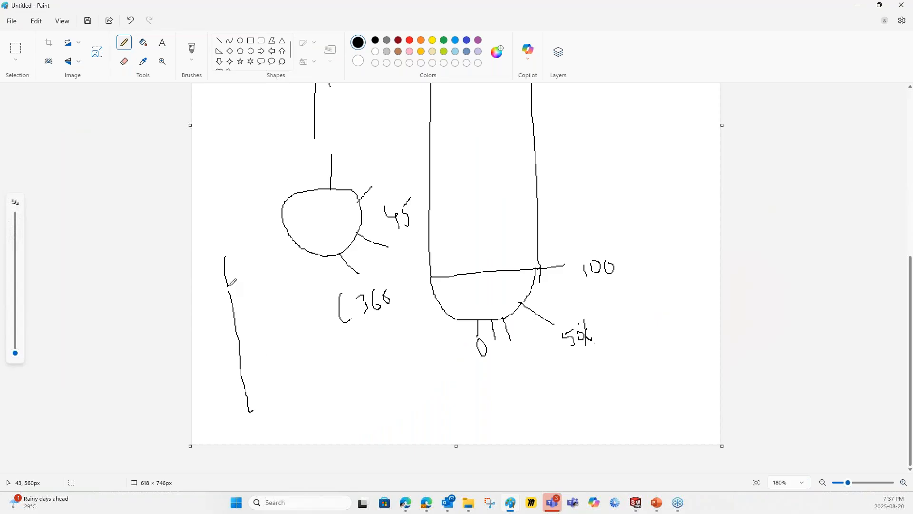
pyautogui.moveTo(229, 282); pyautogui.dragTo(258, 253)
pyautogui.moveTo(261, 251)
pyautogui.mouseDown()
pyautogui.moveTo(436, 138)
pyautogui.moveTo(473, 102)
pyautogui.moveTo(434, 92)
pyautogui.moveTo(425, 147)
pyautogui.moveTo(326, 199)
pyautogui.moveTo(251, 260)
pyautogui.mouseUp()
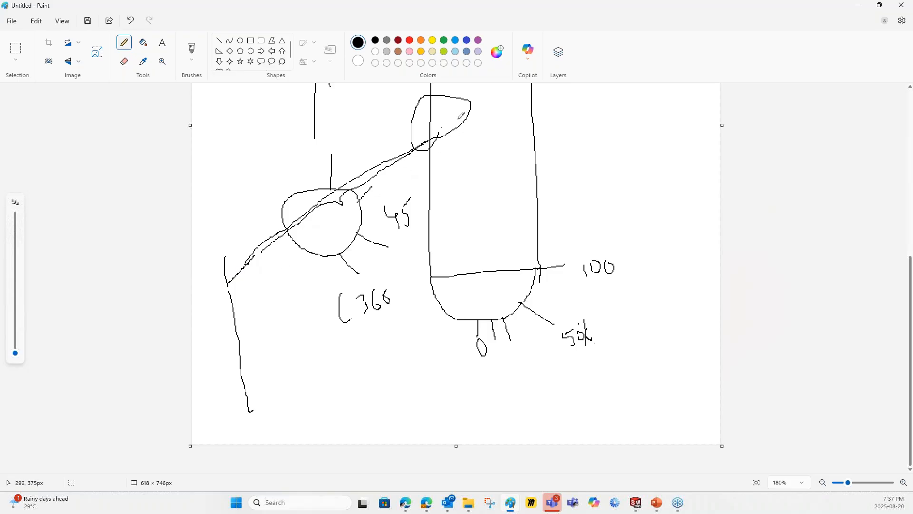
pyautogui.moveTo(237, 275)
pyautogui.mouseDown()
pyautogui.moveTo(241, 308)
pyautogui.moveTo(259, 296)
pyautogui.moveTo(256, 312)
pyautogui.moveTo(234, 311)
pyautogui.mouseUp()
# Step: Draw the retract move upward from the tool tip in red pencil and switch back to SolidCAM
pyautogui.click(411, 41)
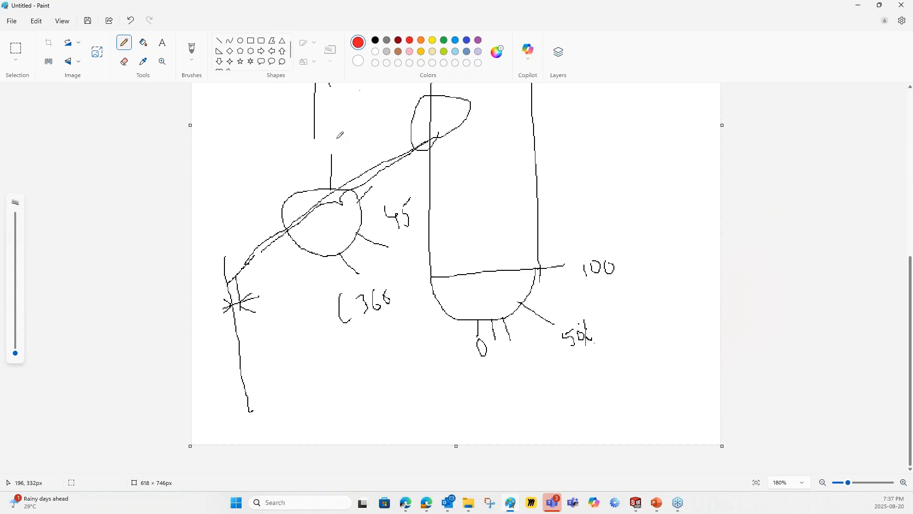
pyautogui.moveTo(235, 279); pyautogui.dragTo(224, 284)
pyautogui.moveTo(235, 277); pyautogui.dragTo(244, 160)
pyautogui.click(862, 5)
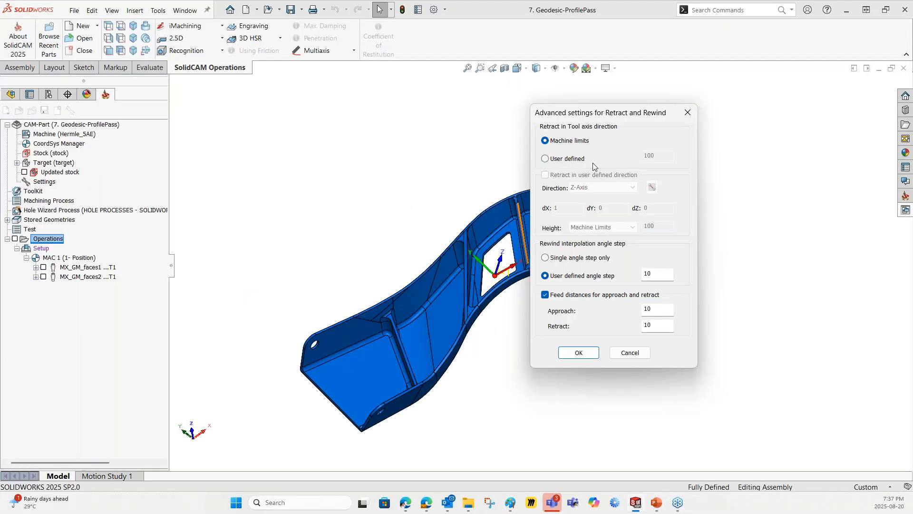
# Step: Set the tool axis retract to User defined and enable retracting in a user-defined direction
pyautogui.click(545, 158)
pyautogui.click(545, 174)
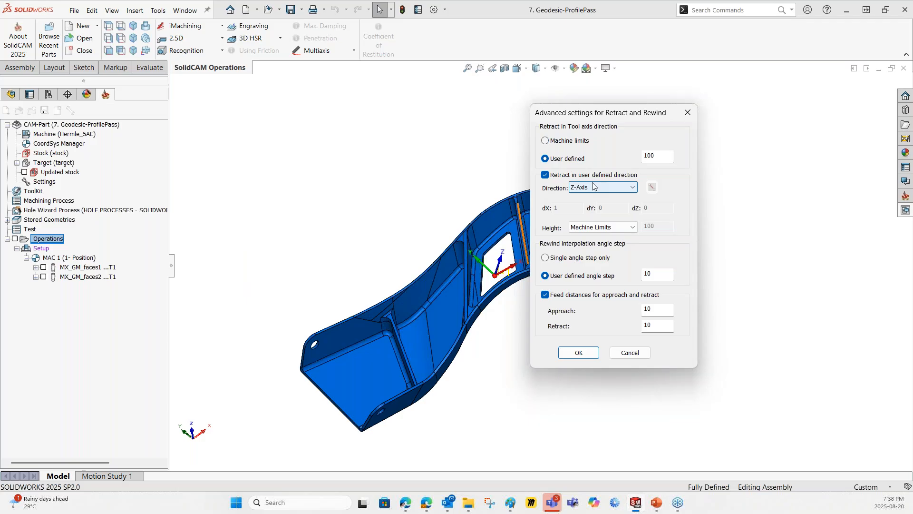